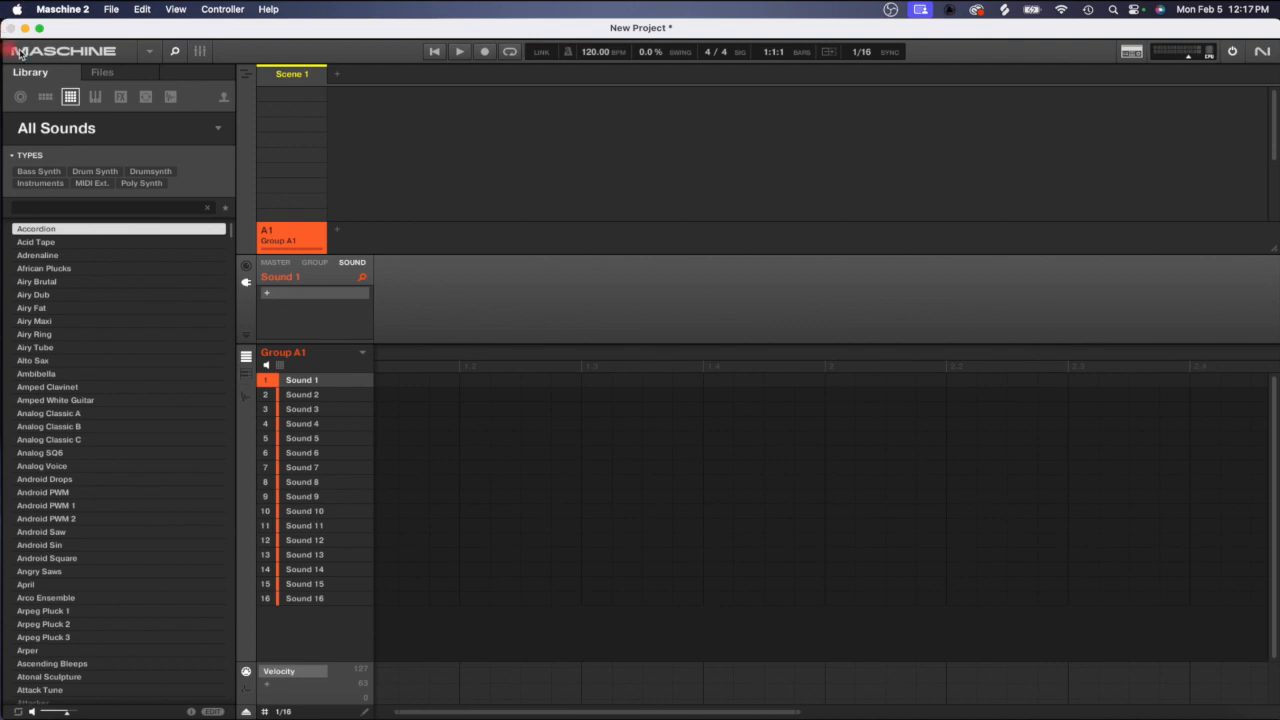
- Hide and show the browser again, and switch it from the sound library to the file locations
click(173, 53)
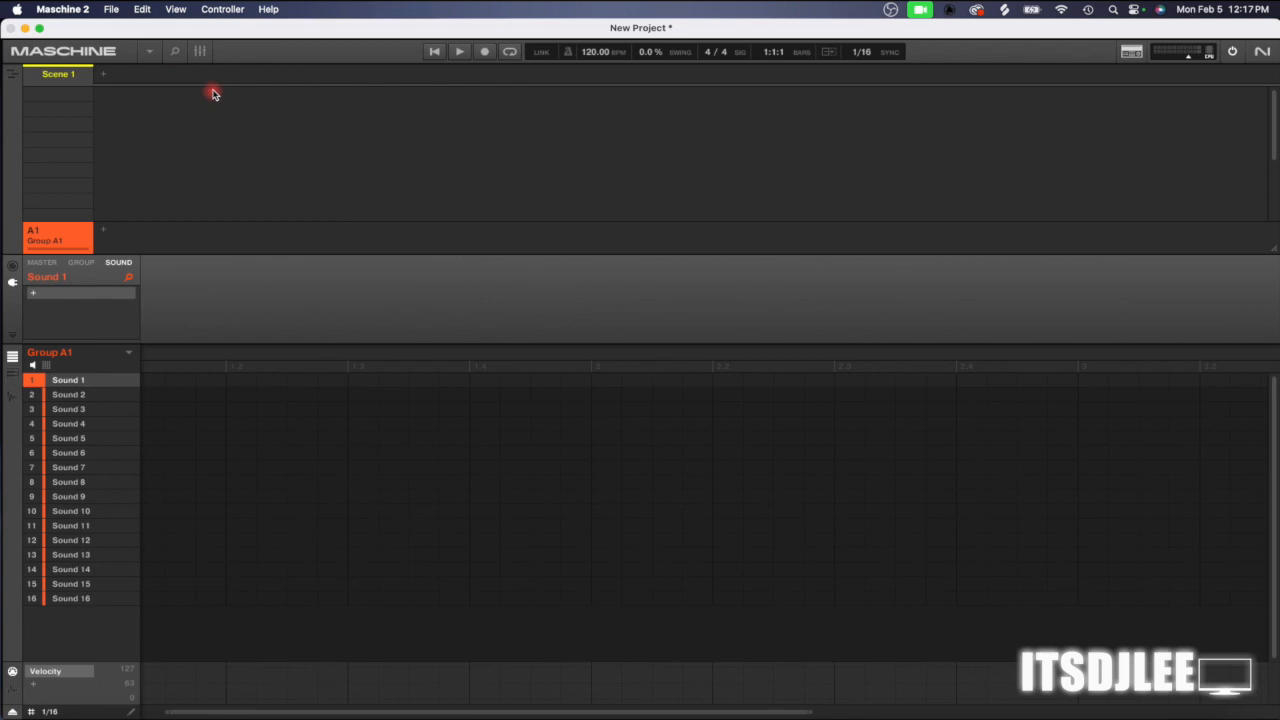
click(174, 51)
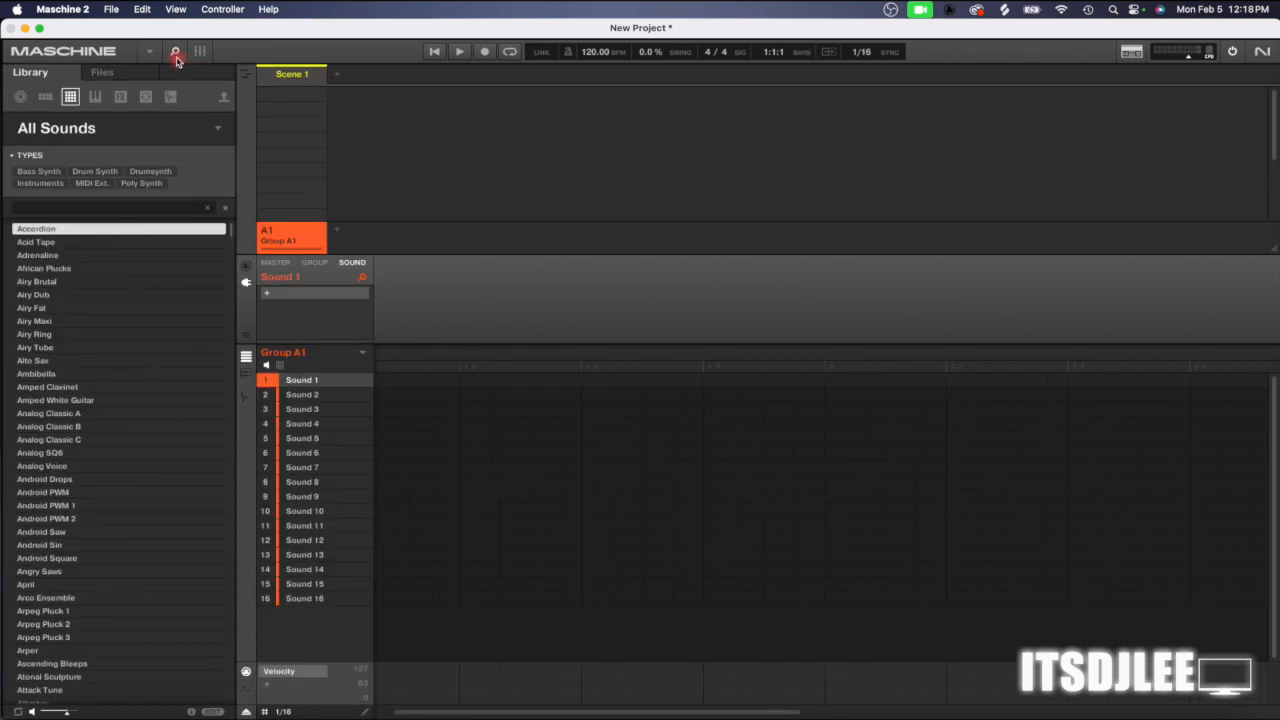
click(96, 73)
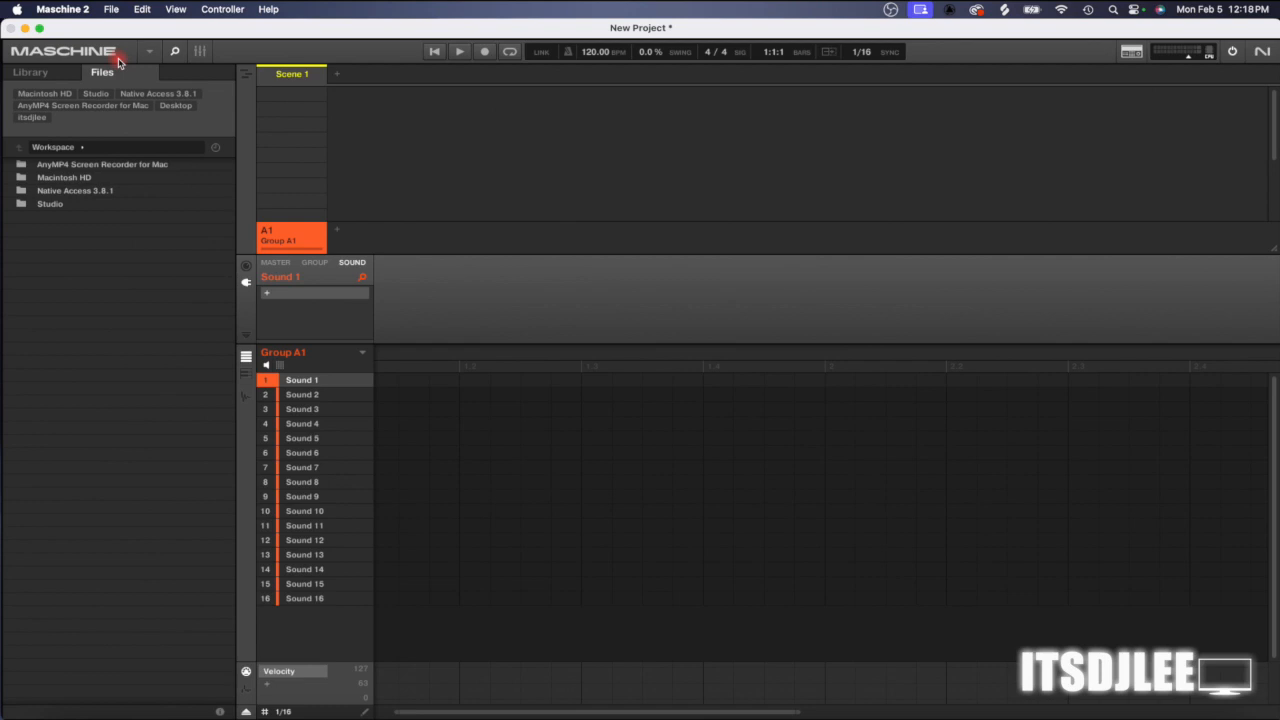
- Open the preferences and review the general and audio interface settings, including the available audio devices
click(47, 10)
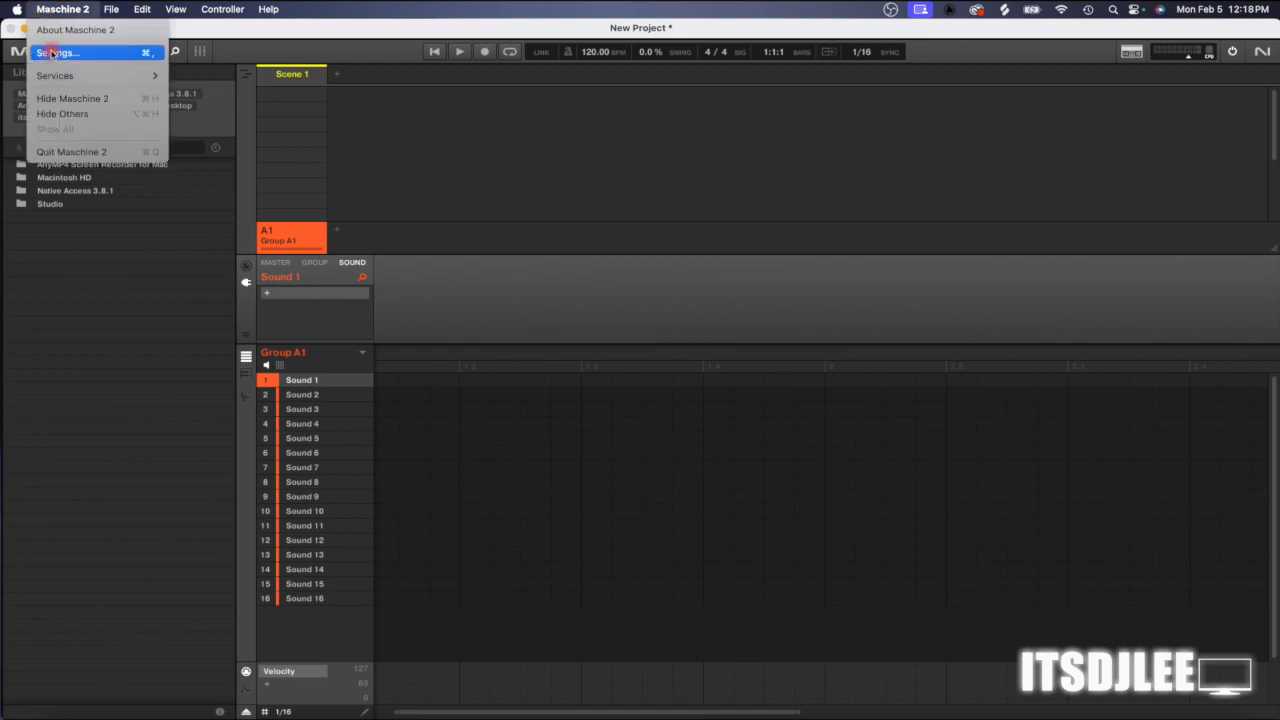
click(52, 53)
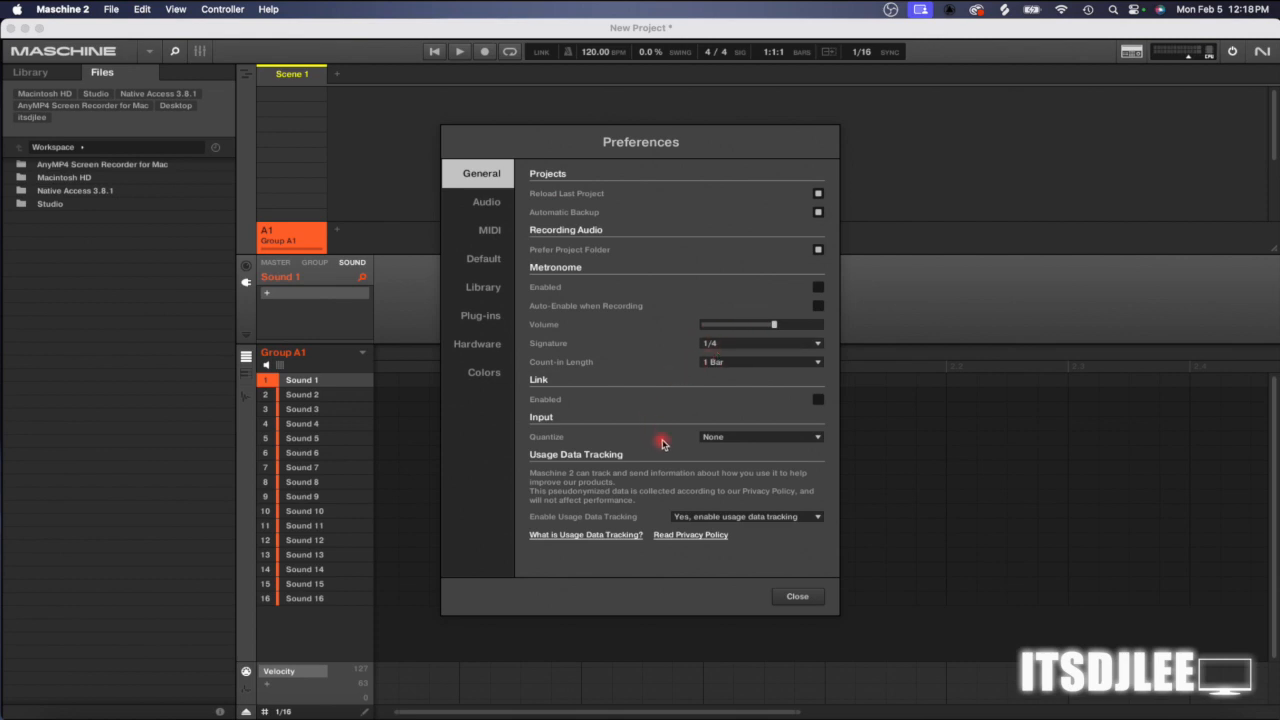
click(488, 210)
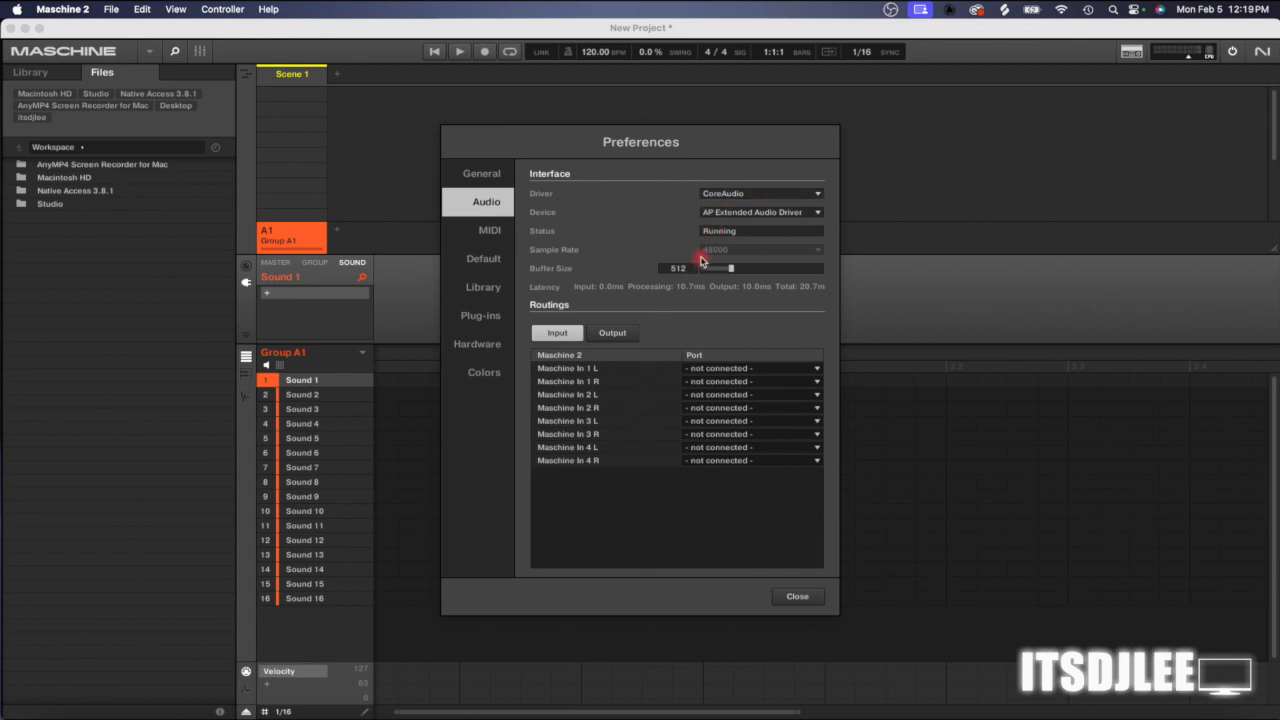
click(710, 212)
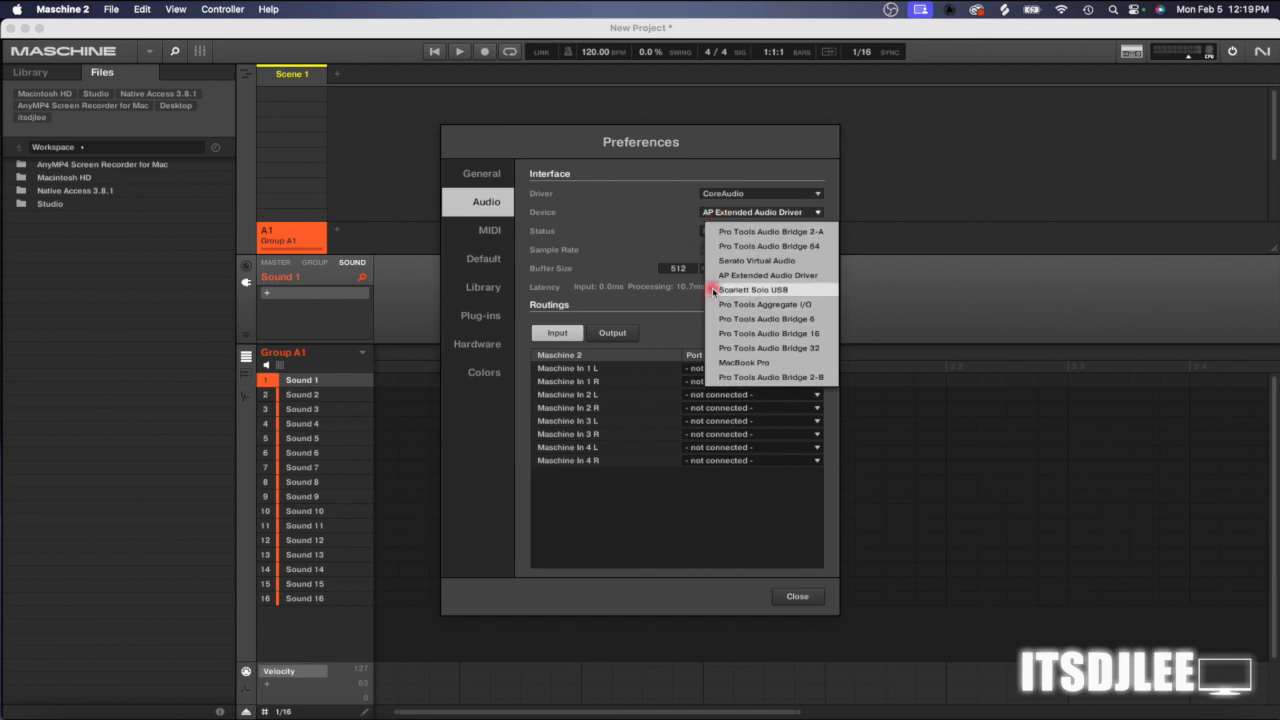
click(668, 252)
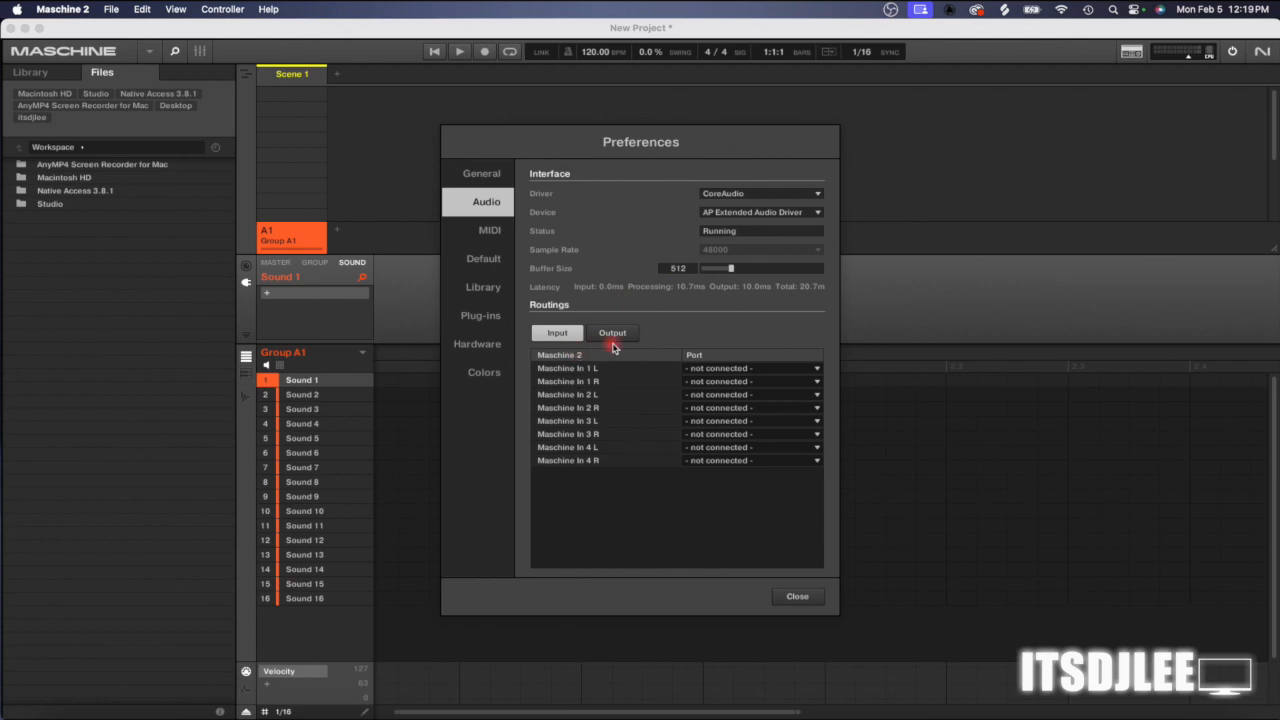
- Review the MIDI device, default project and library preferences, including the factory and user content locations
click(500, 243)
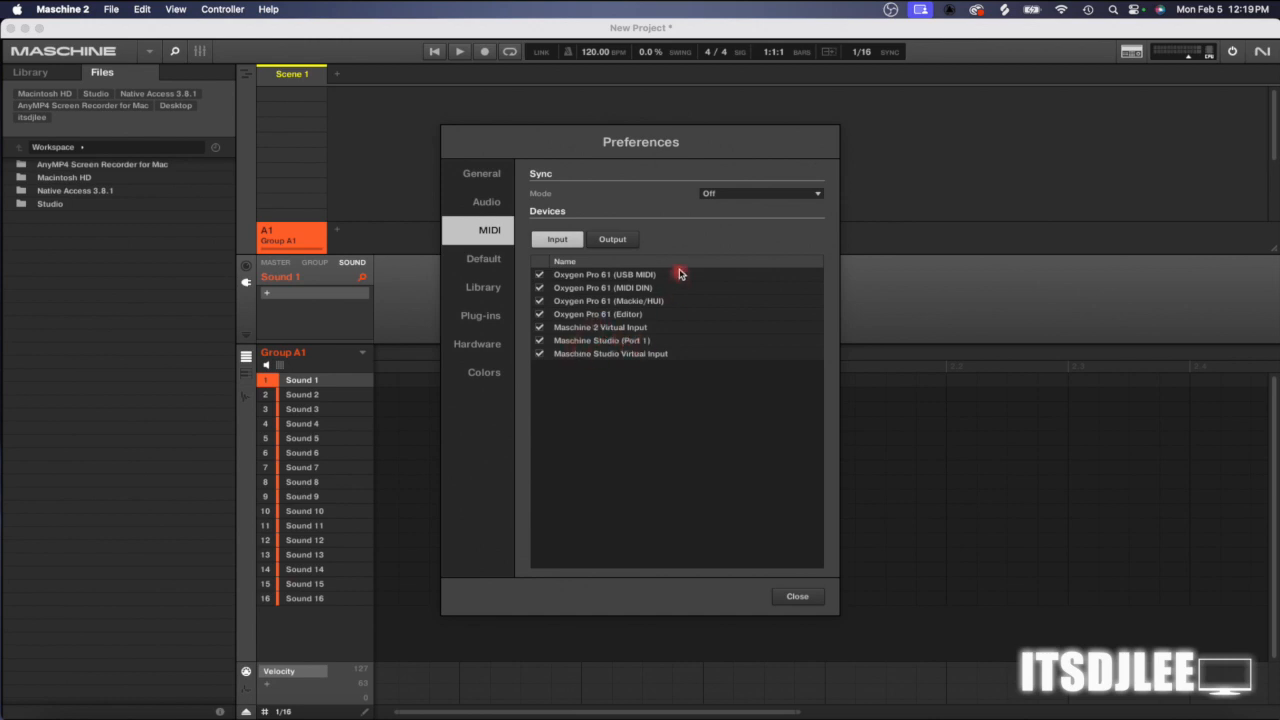
click(505, 264)
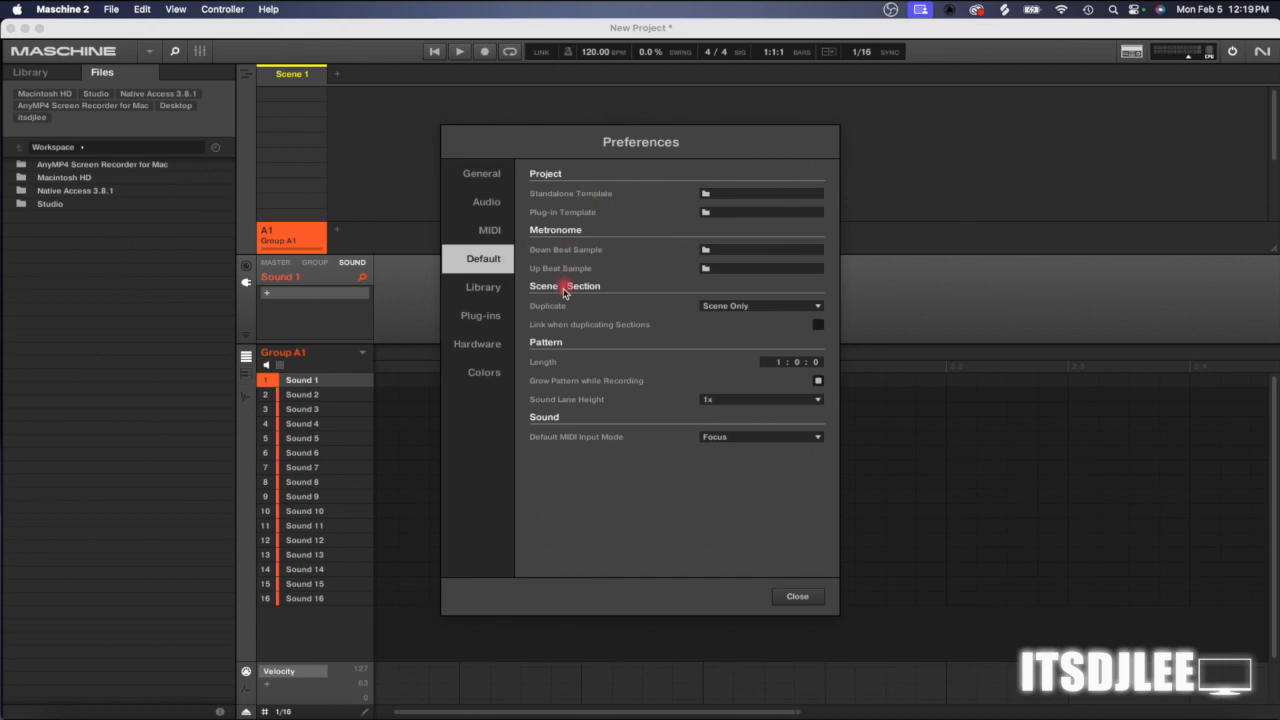
click(485, 288)
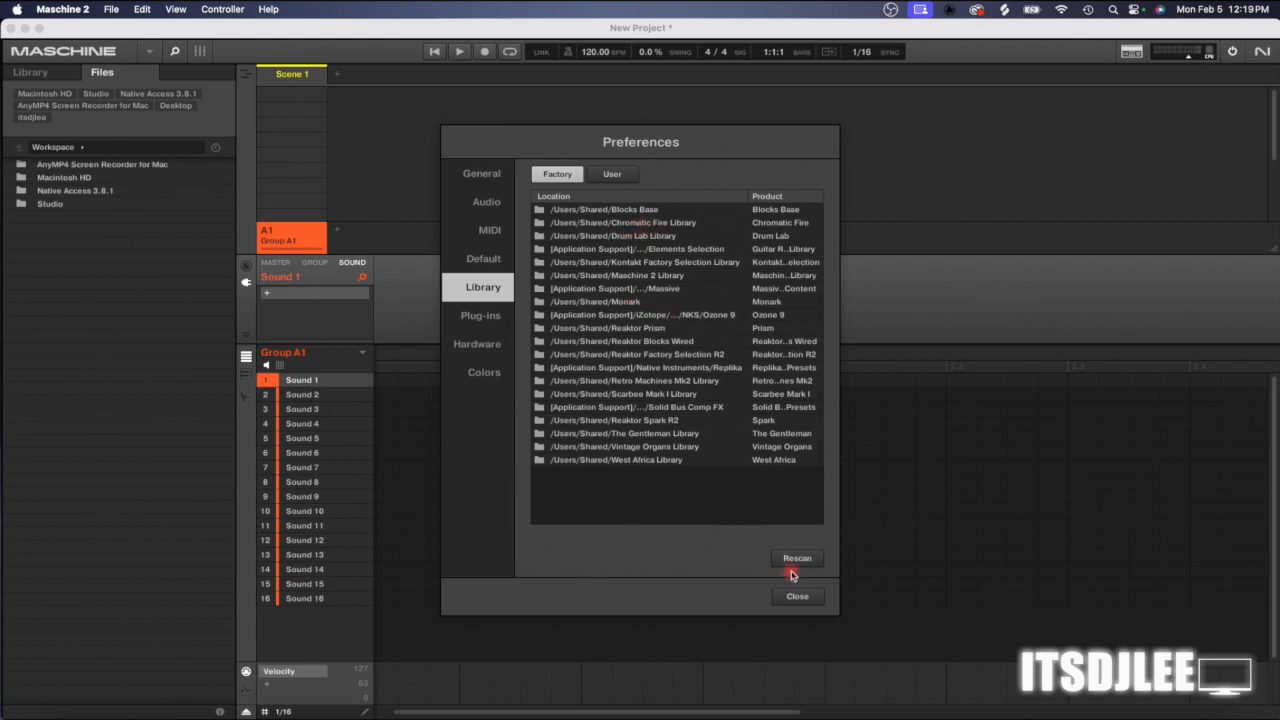
click(609, 180)
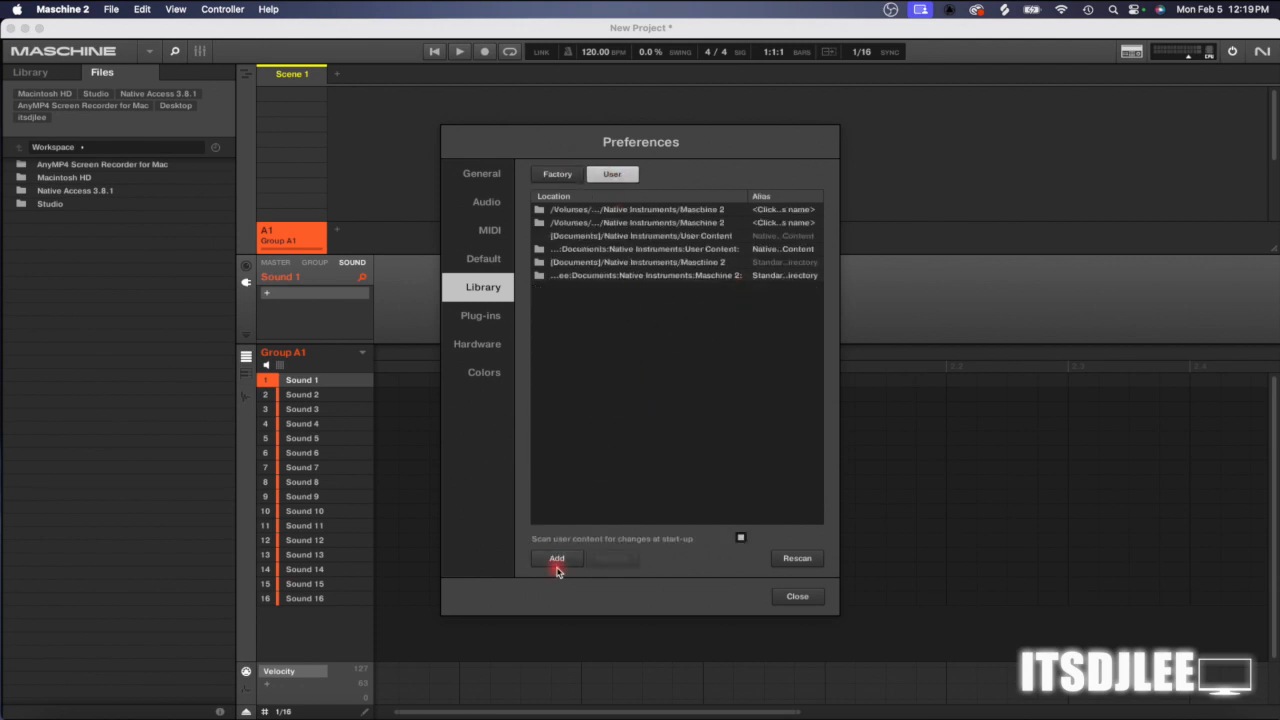
- Examine the plug-in preferences, checking the plug-in locations and looking through the list of managed plug-ins
click(500, 320)
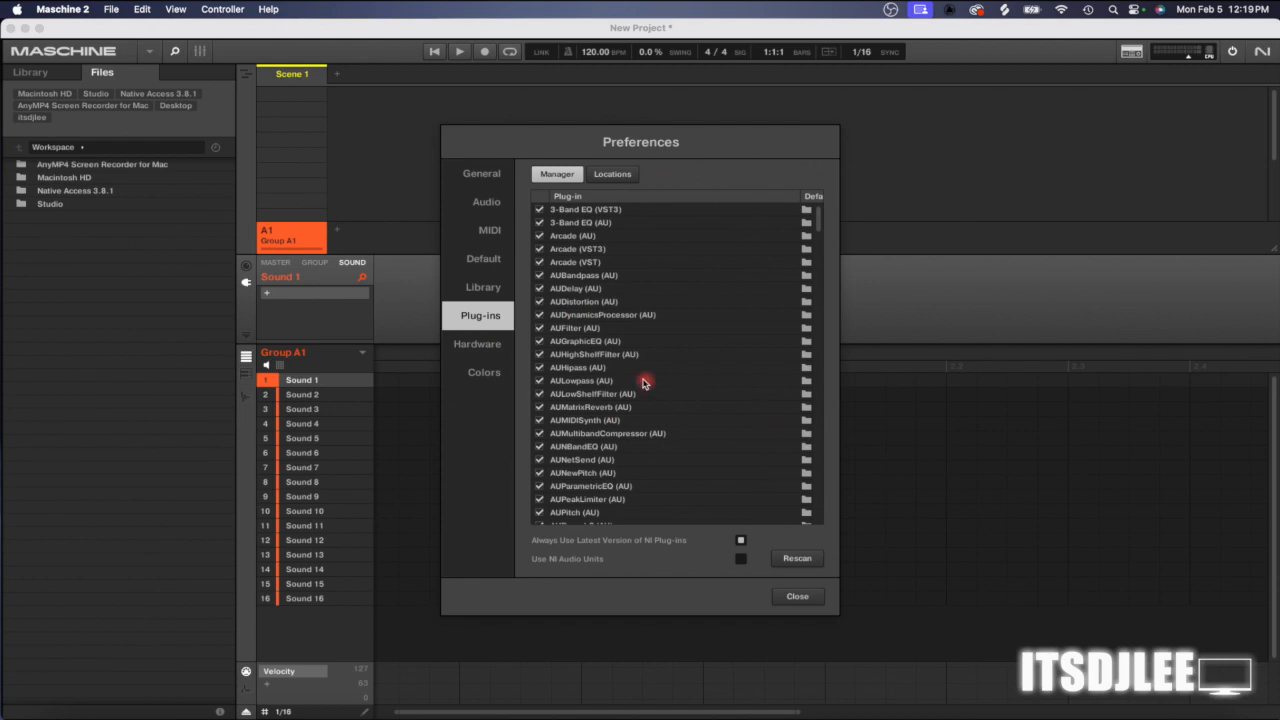
click(598, 176)
click(573, 174)
scroll(608, 320, down, 10)
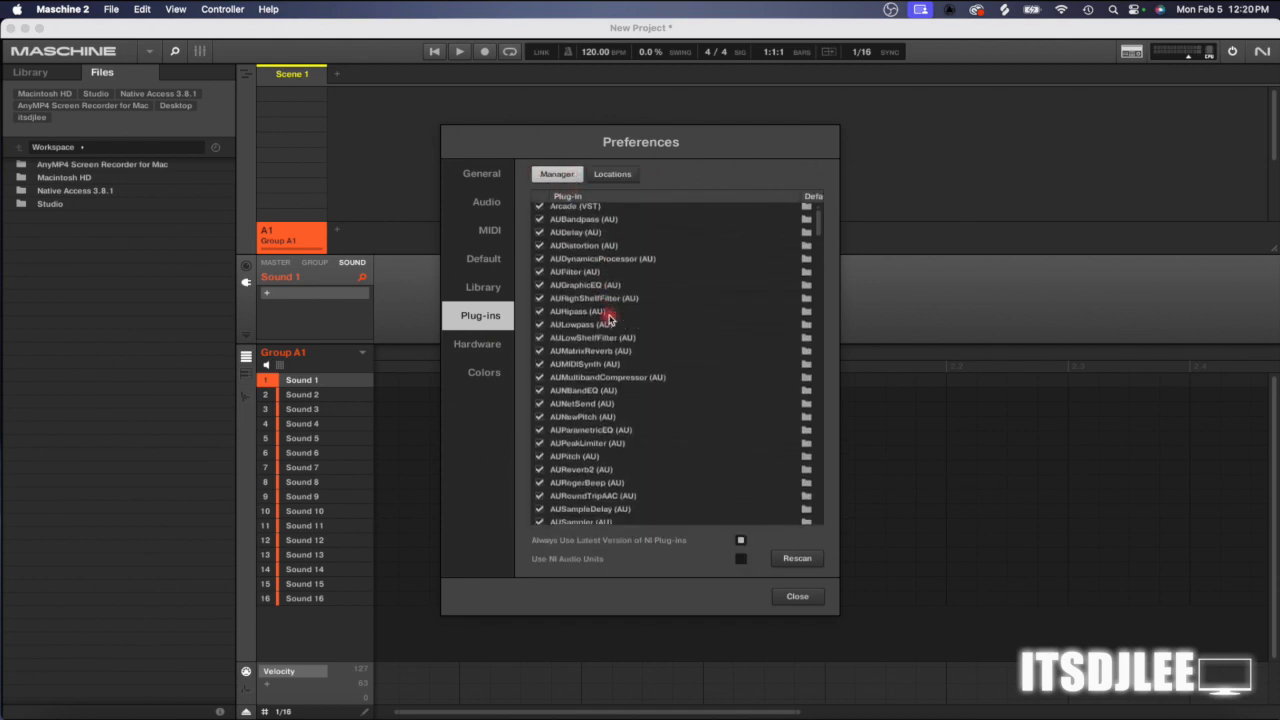
scroll(608, 320, down, 10)
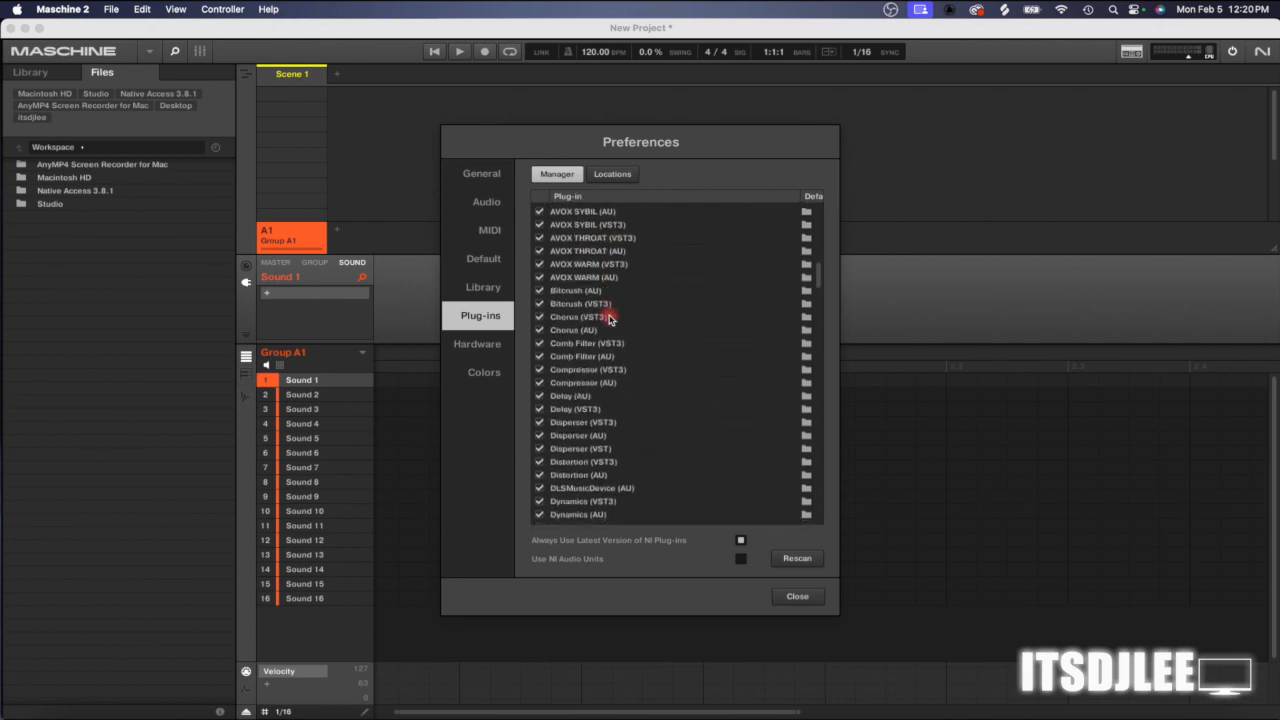
scroll(608, 320, down, 10)
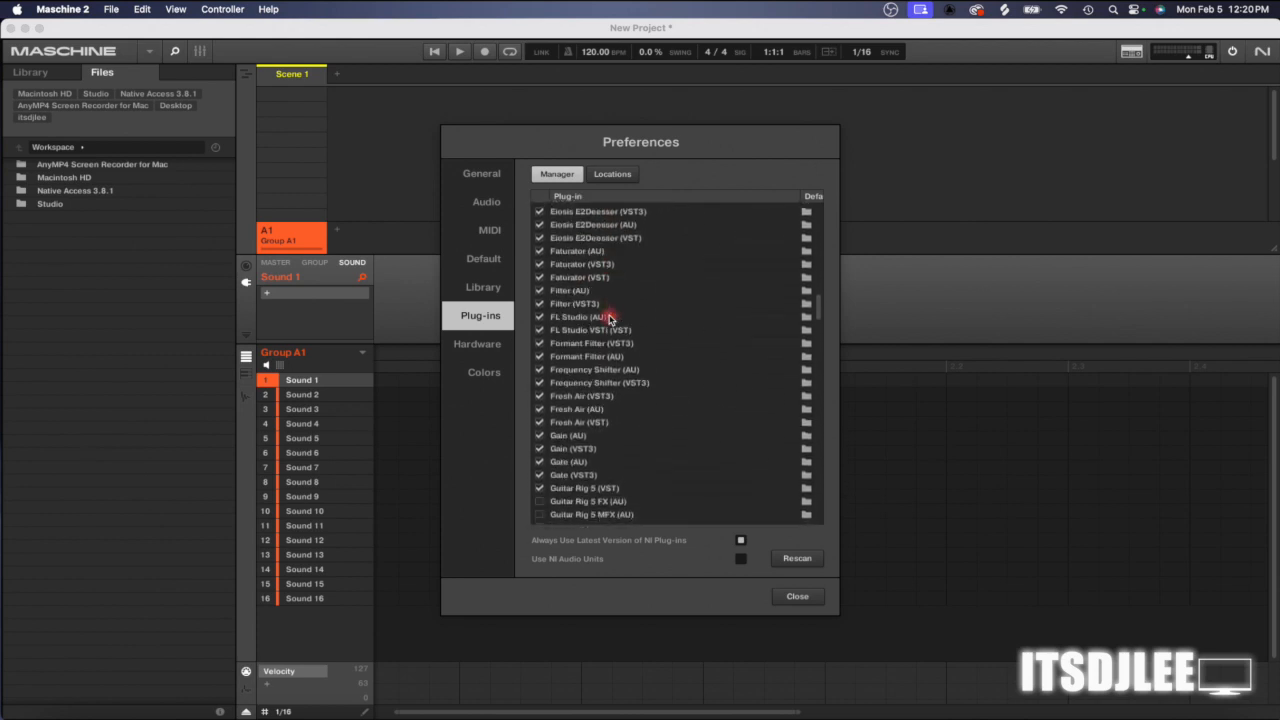
scroll(609, 319, down, 3)
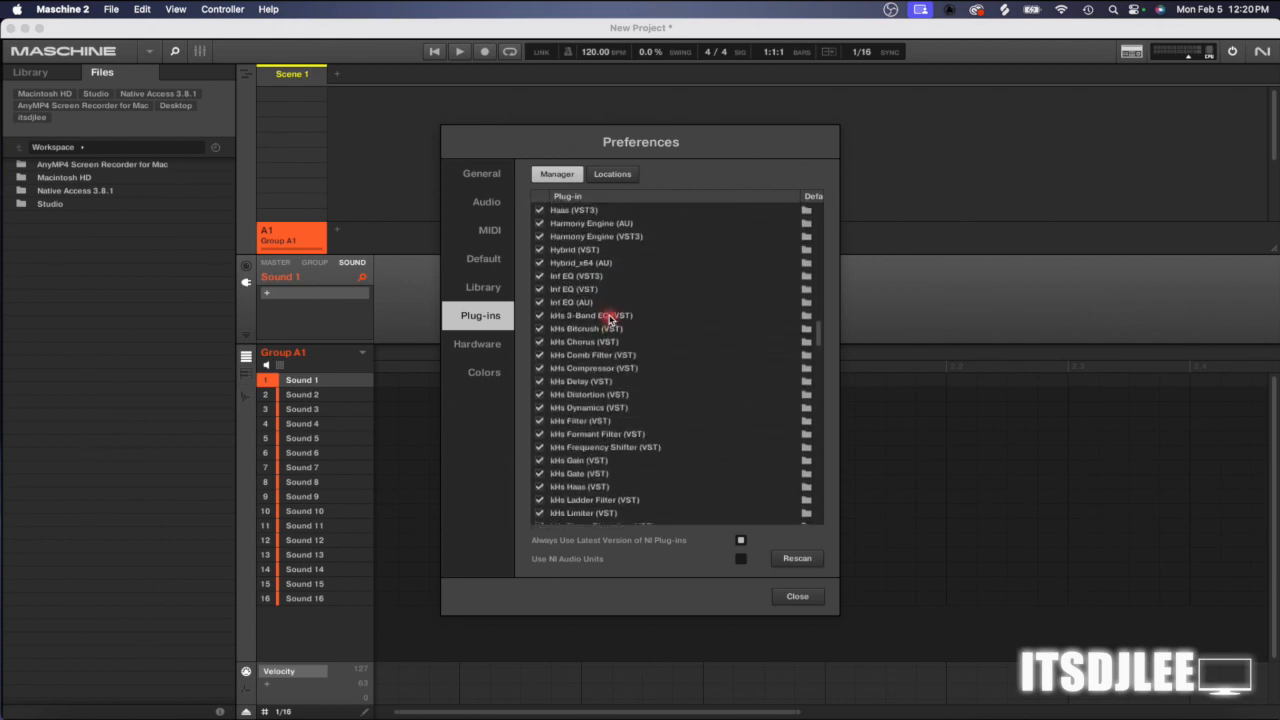
scroll(609, 319, up, 5)
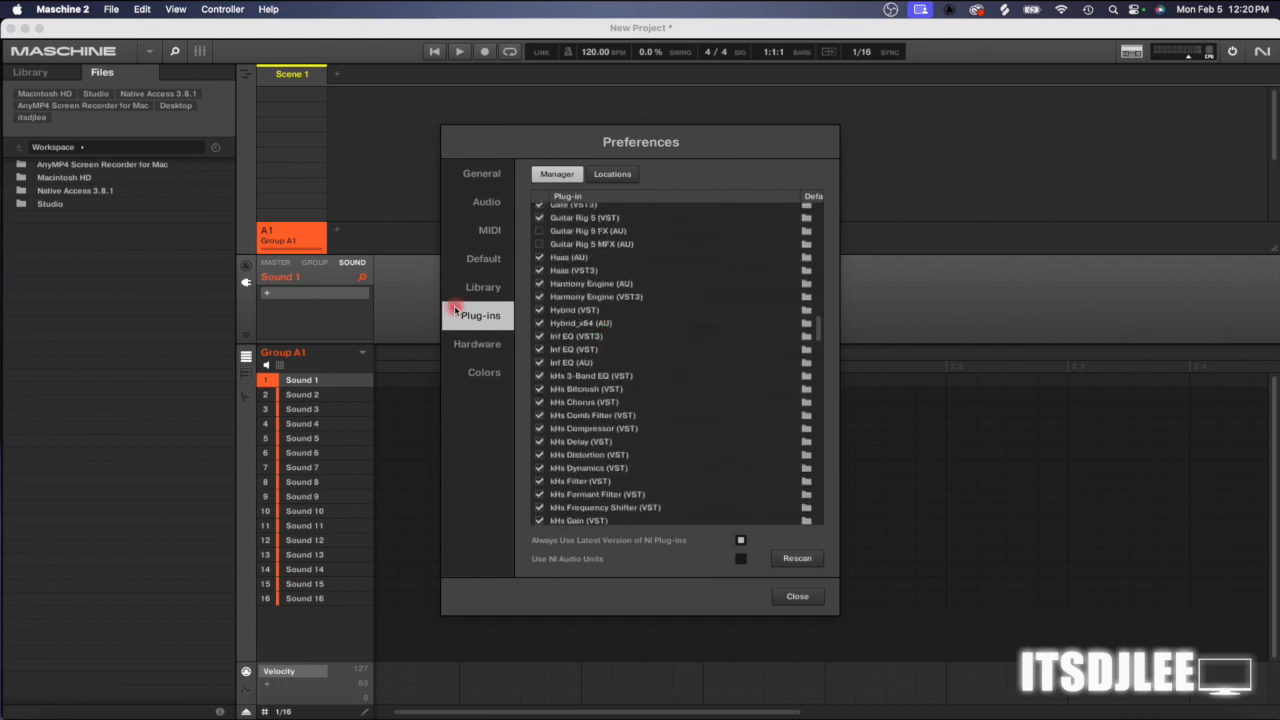
- Review the hardware controller and pad velocity scaling options and the color defaults, and close the preferences
click(480, 370)
click(480, 343)
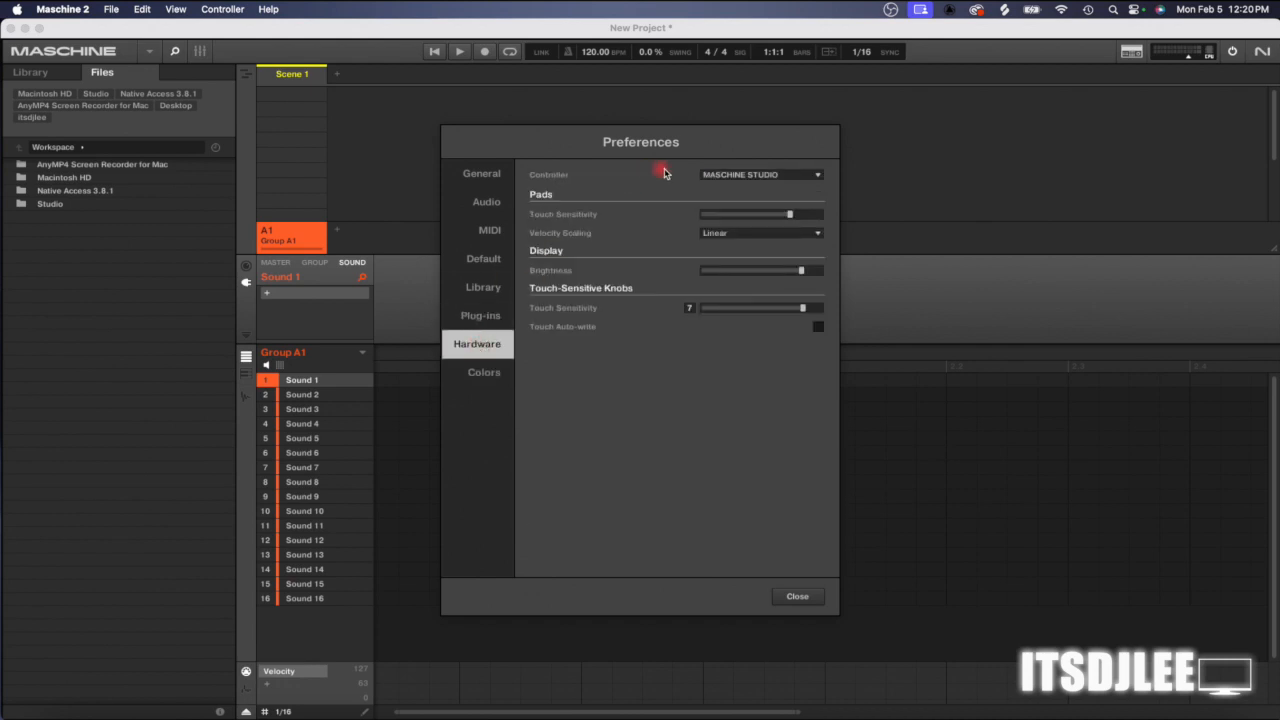
click(712, 174)
click(673, 177)
click(755, 244)
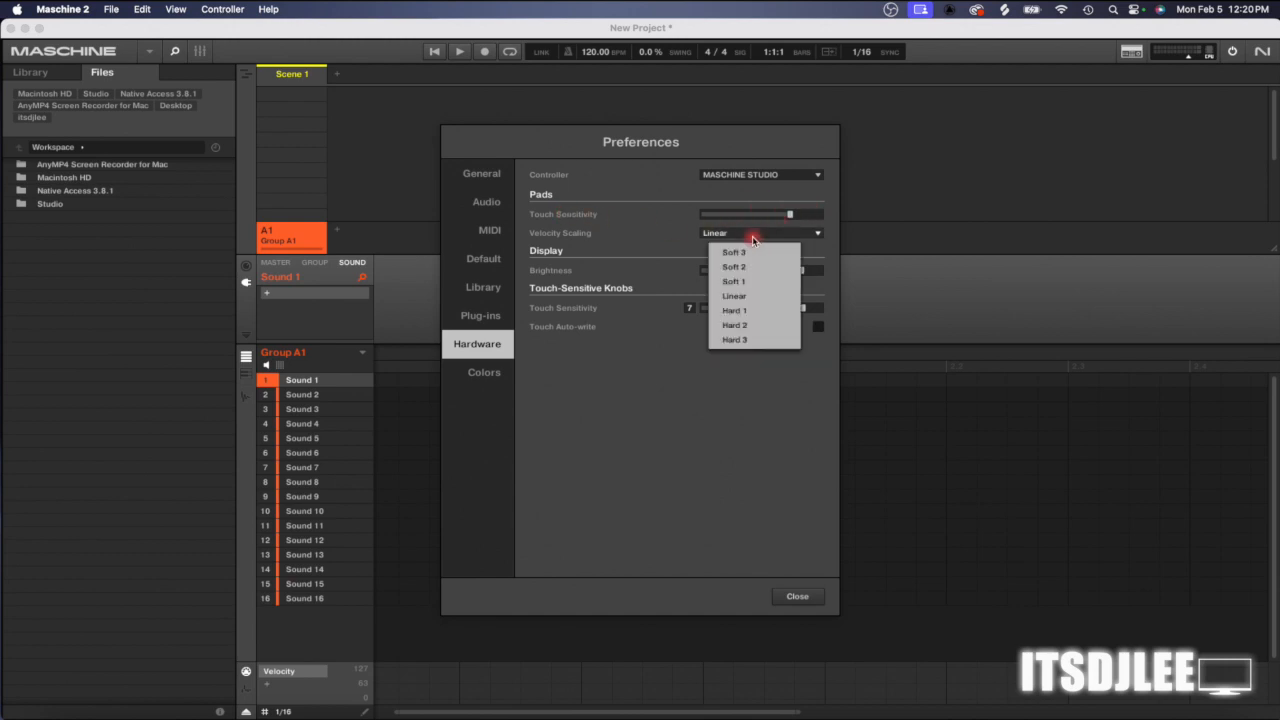
click(676, 252)
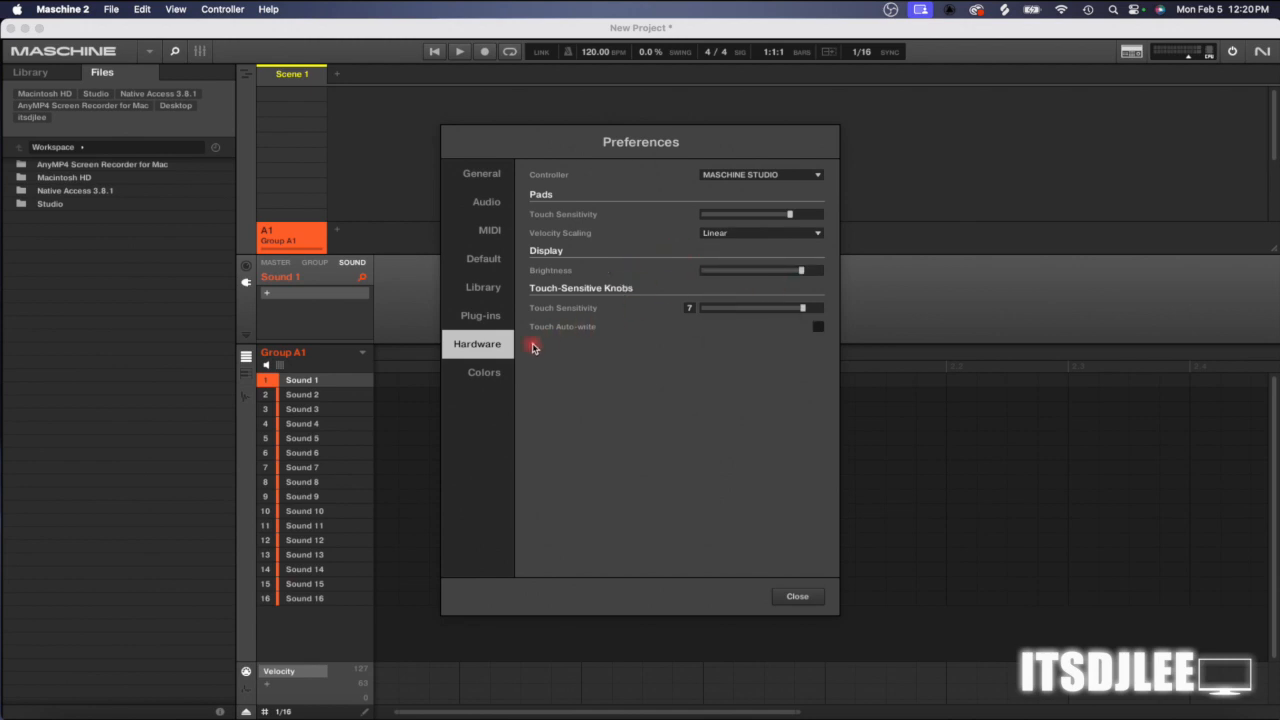
click(463, 385)
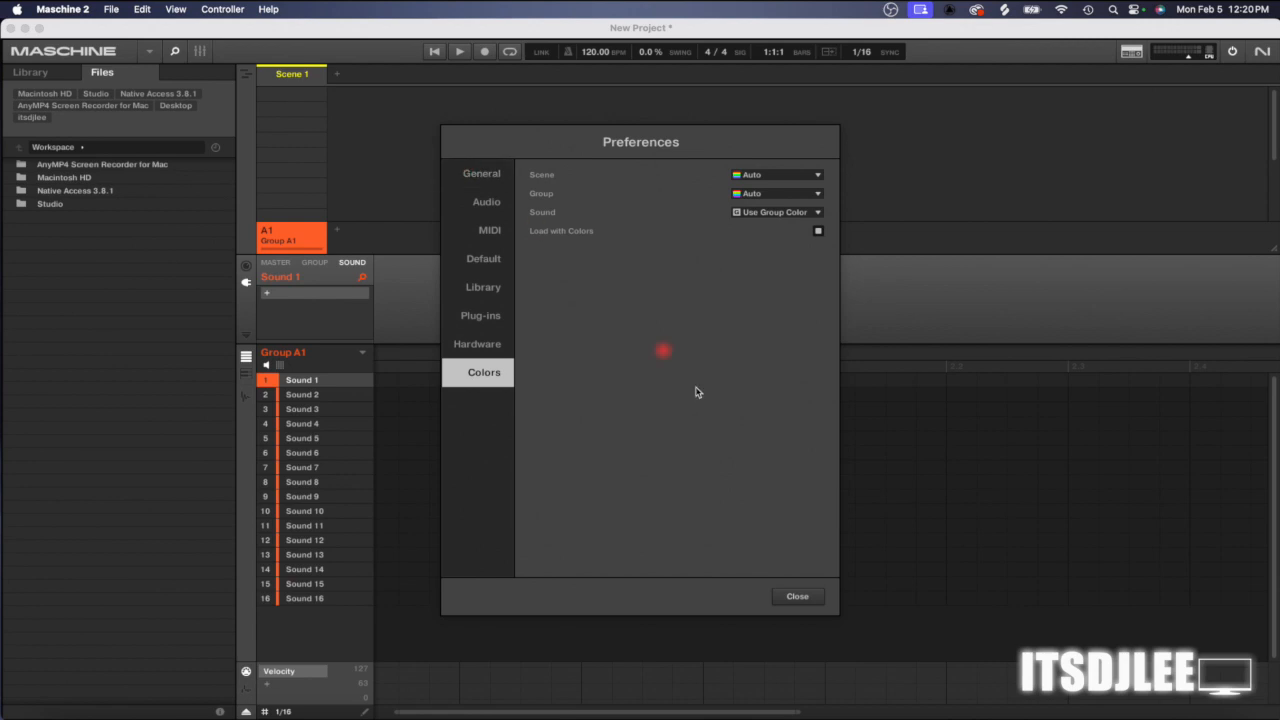
click(797, 598)
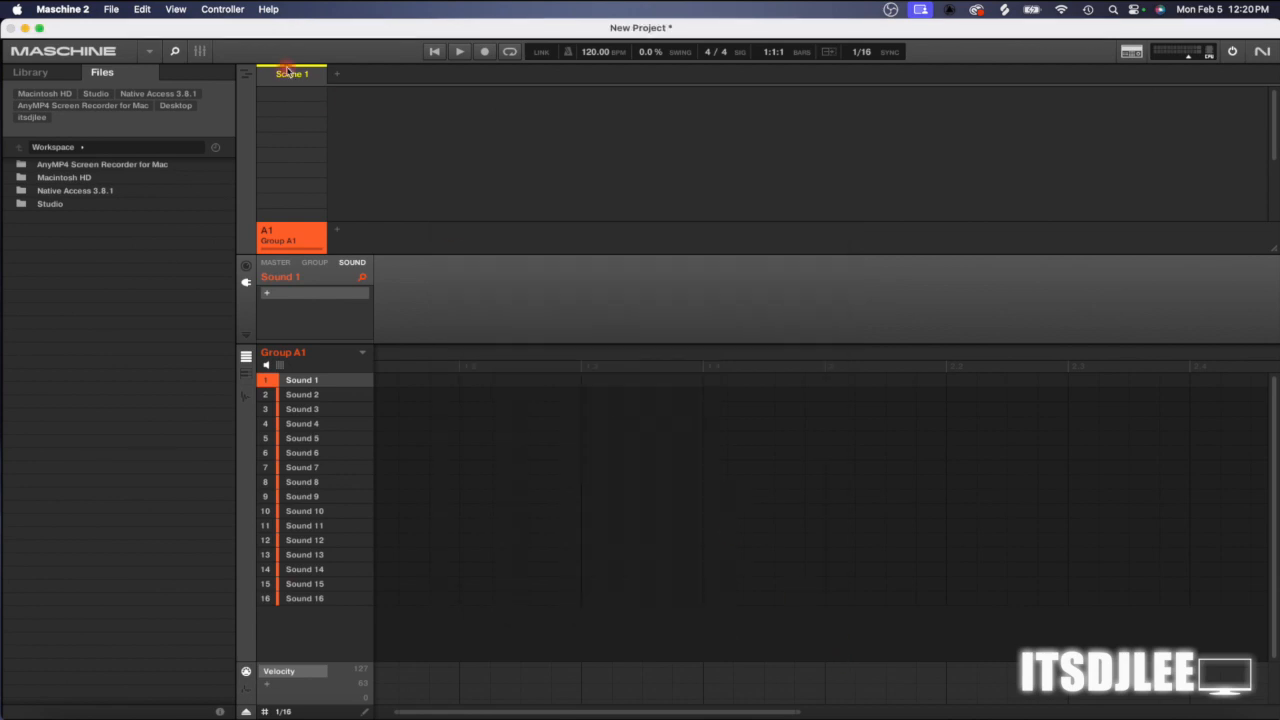
click(111, 10)
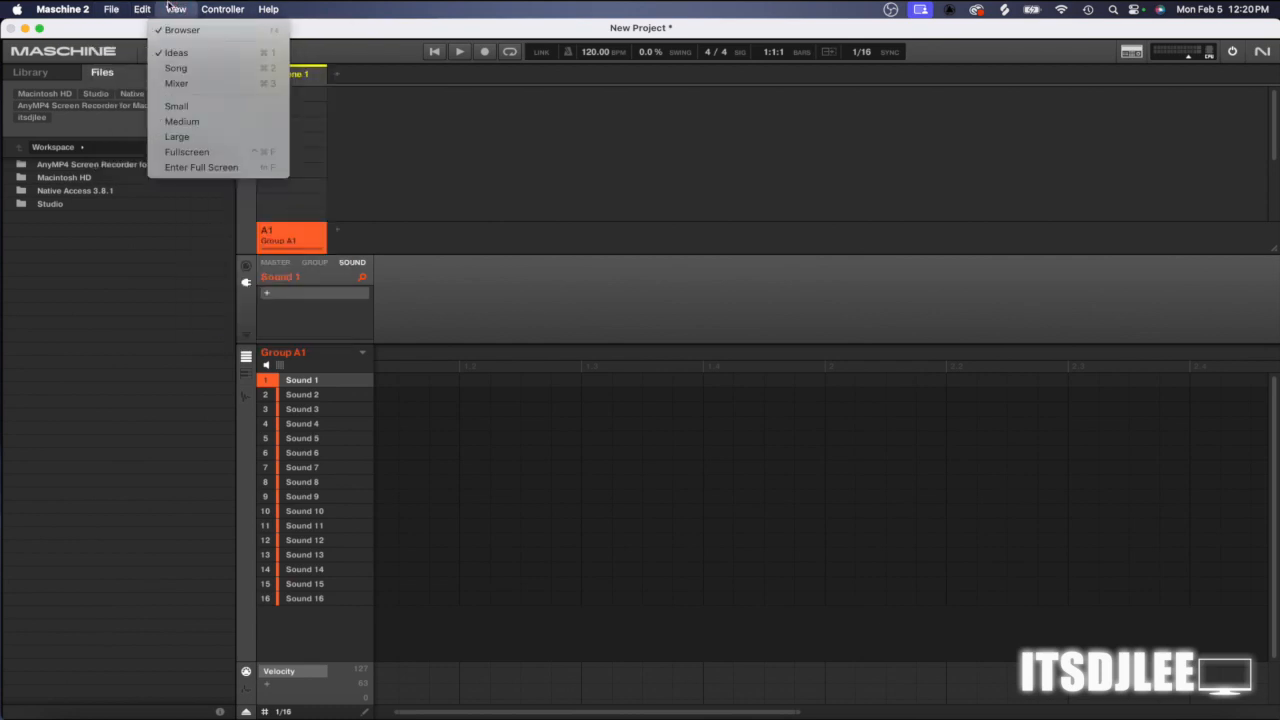
mouse_move(155, 6)
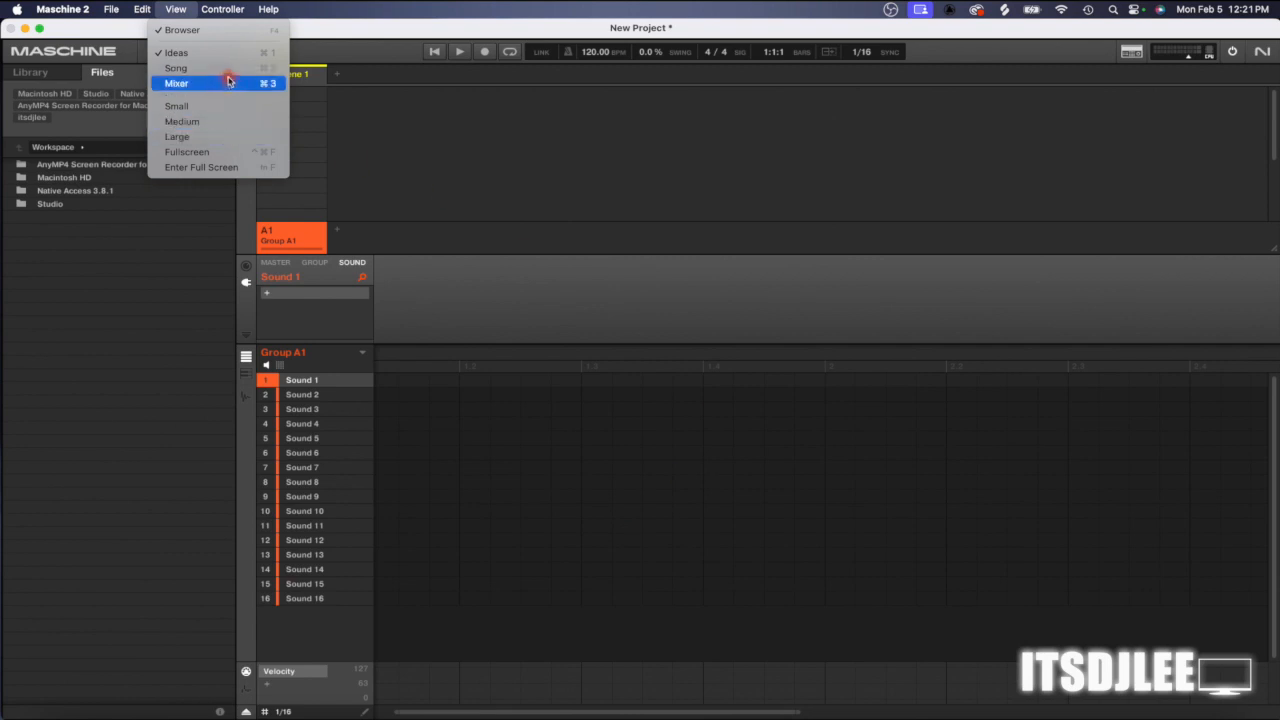
click(346, 24)
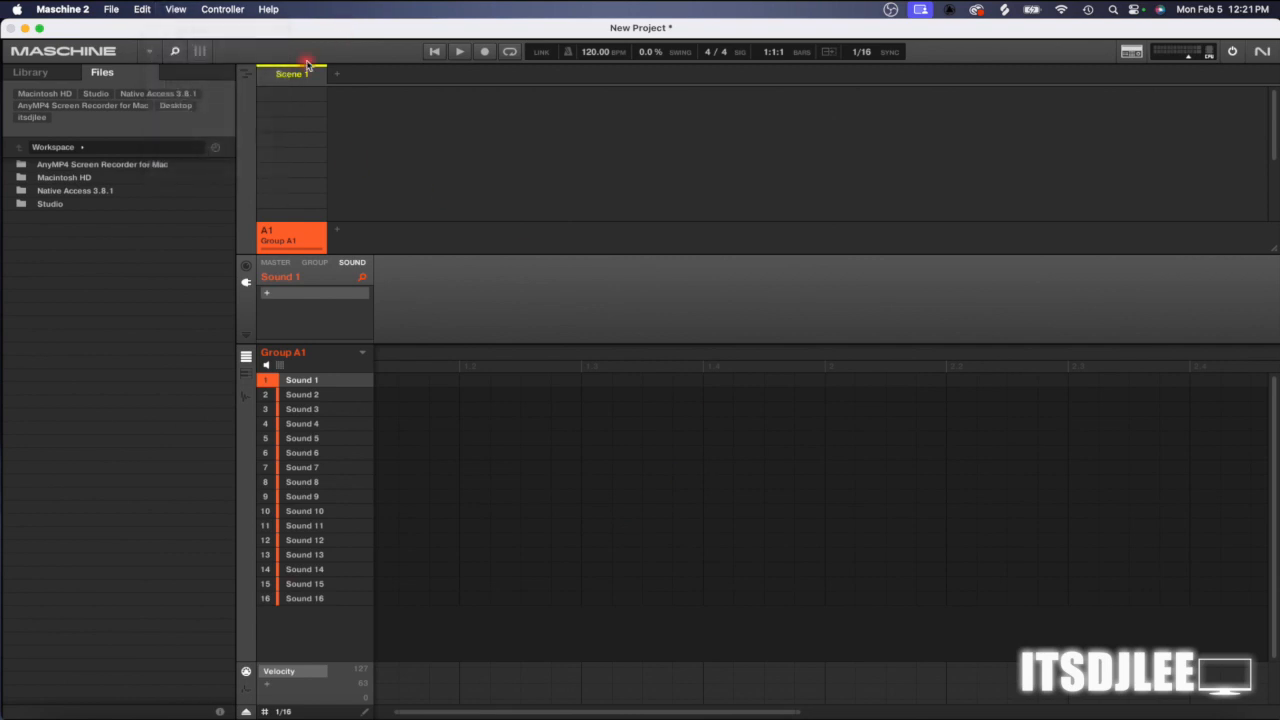
- Look at the song arrangement view and the mixer, returning to the ideas view each time
click(246, 76)
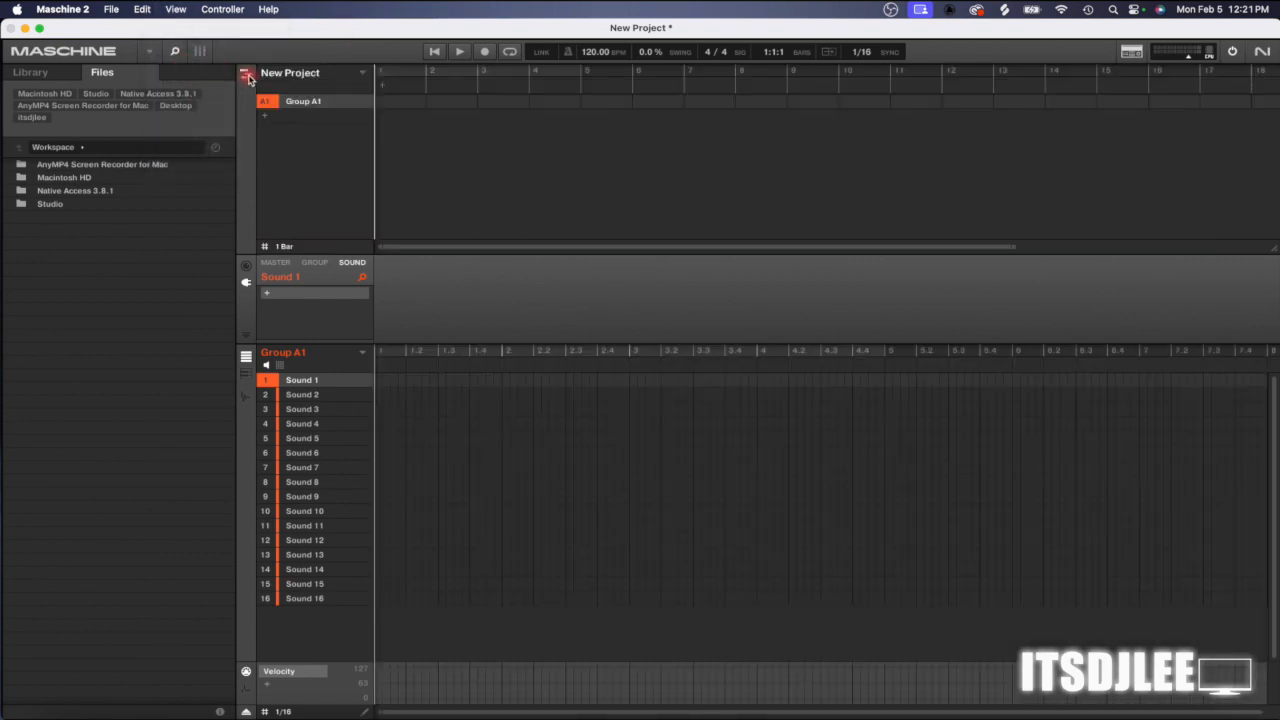
click(247, 77)
click(200, 52)
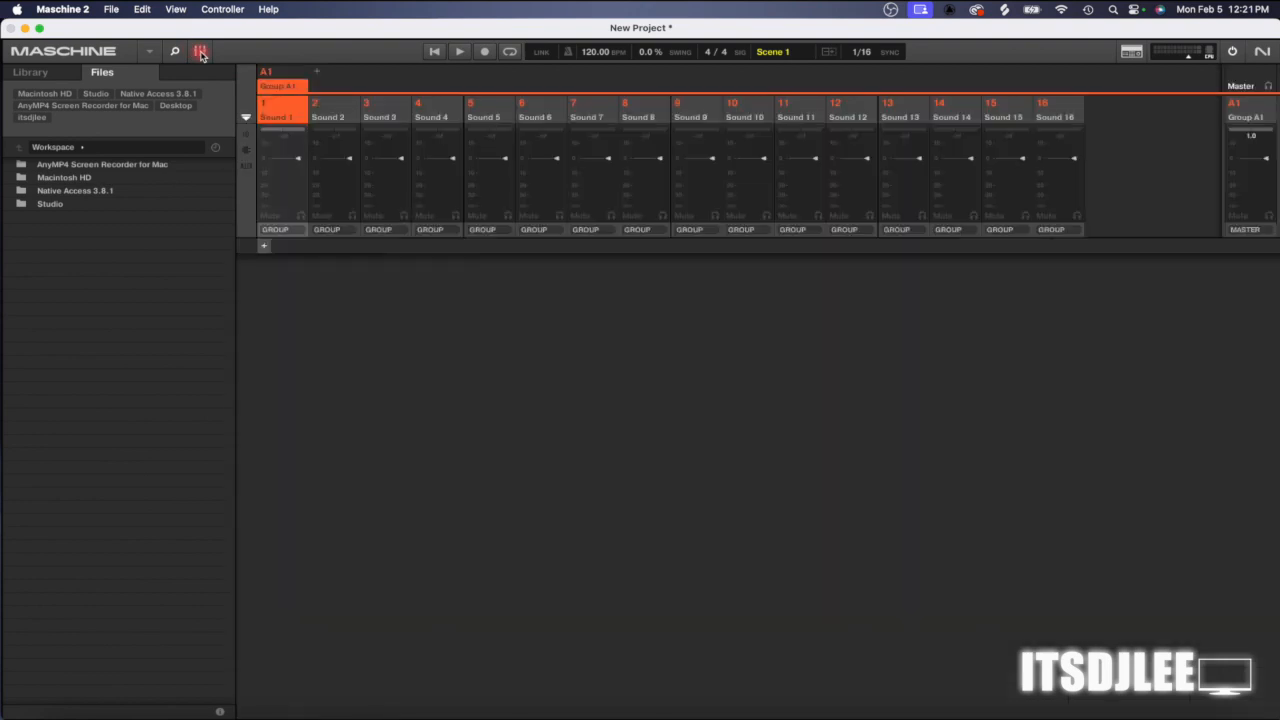
click(200, 52)
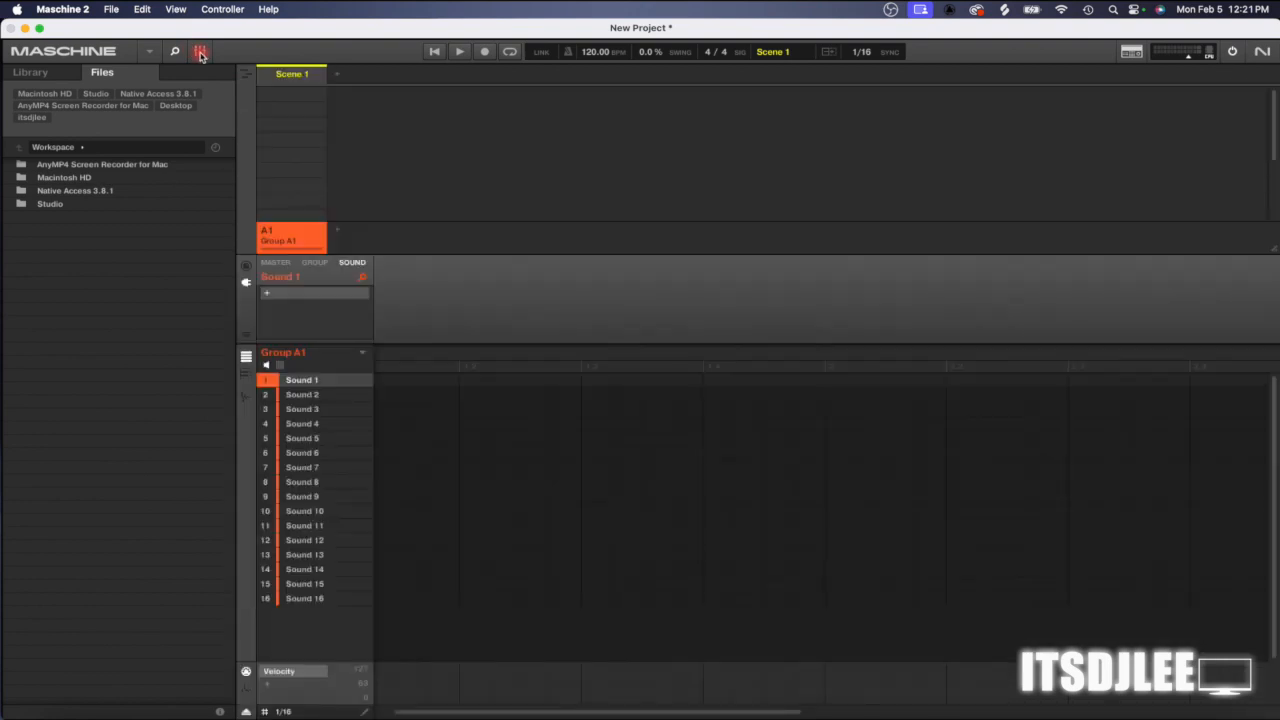
- Check which hardware controller is currently selected for the project
click(143, 13)
mouse_move(165, 15)
mouse_move(210, 12)
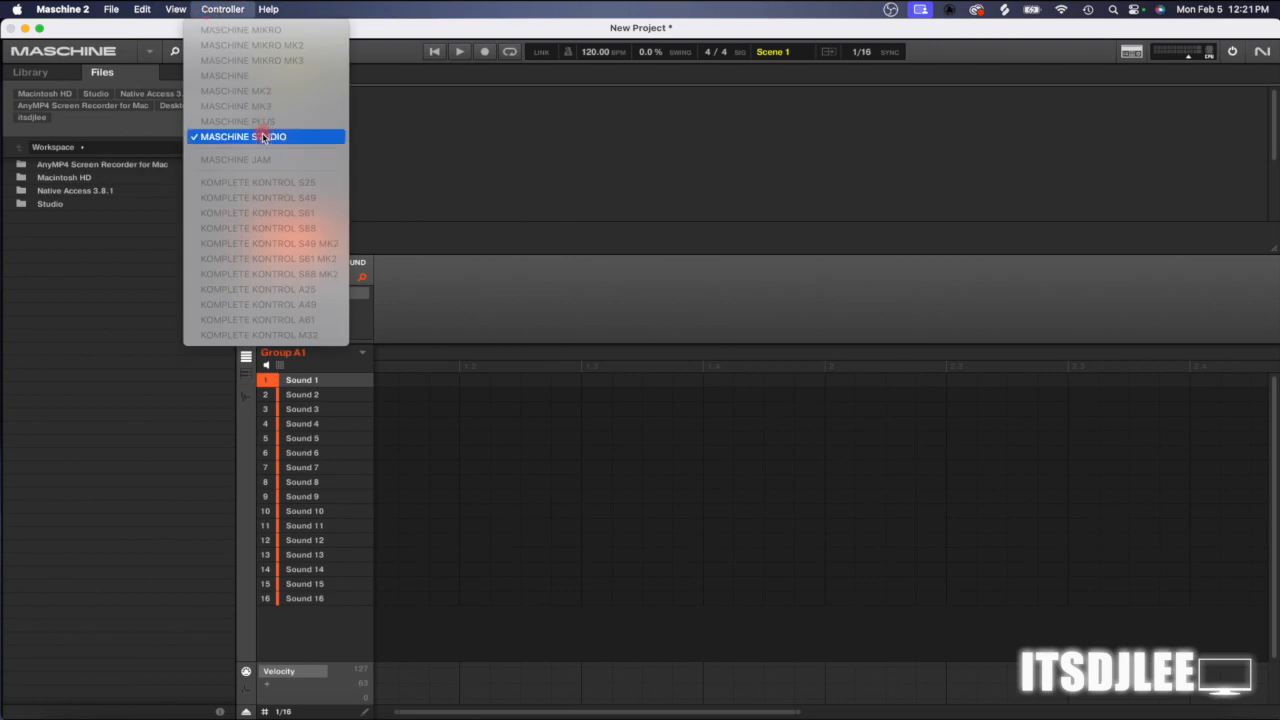
click(353, 36)
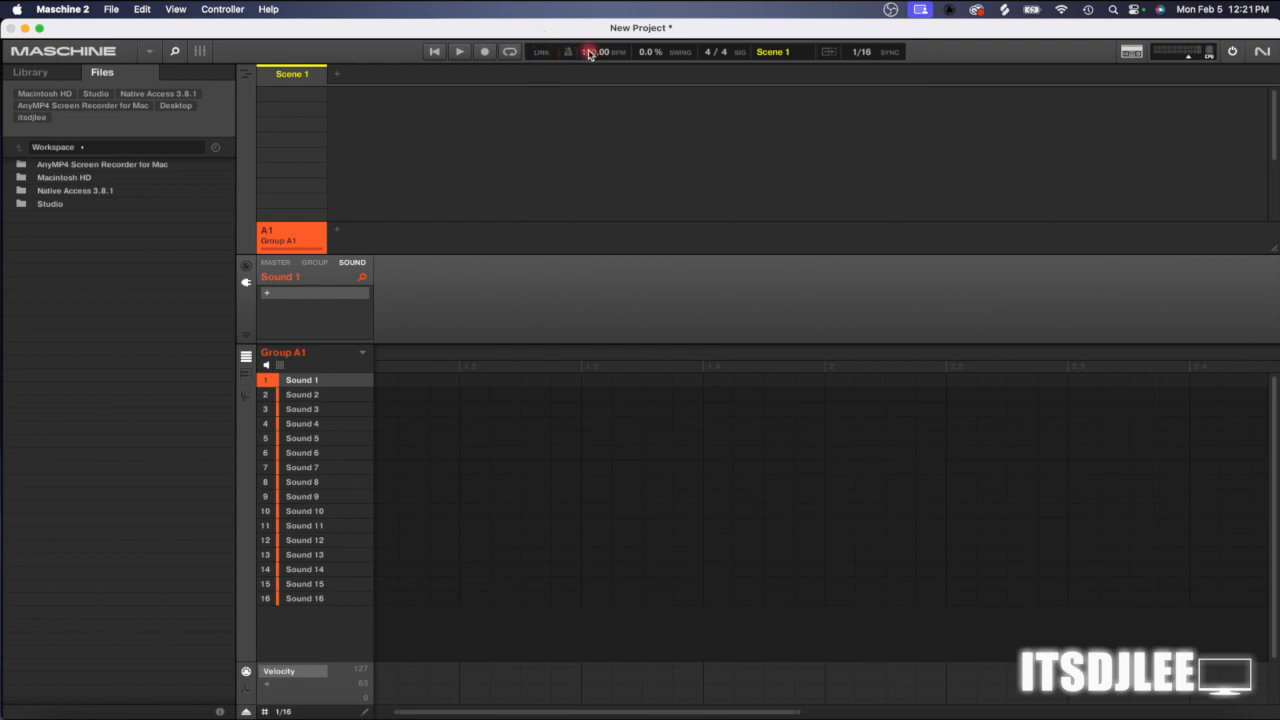
- Select Sound 5 and create an empty pattern for Group A1 in Scene 1
drag(589, 51, 590, 63)
click(416, 436)
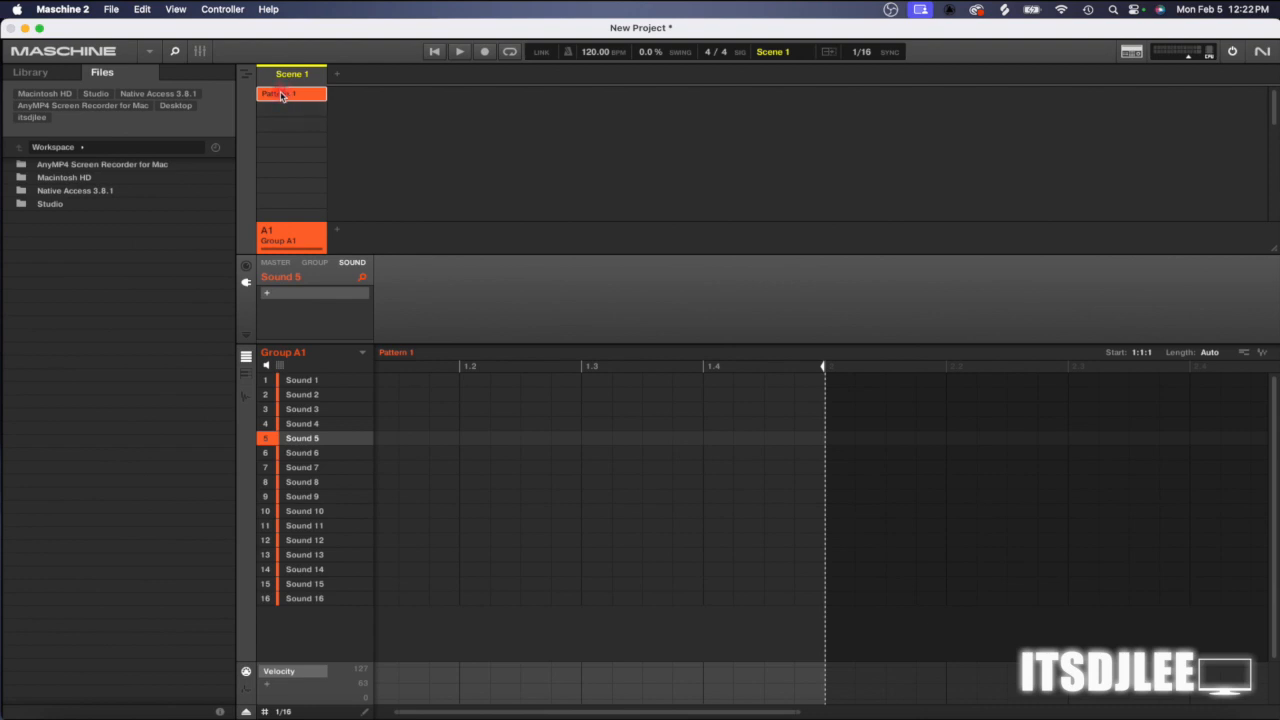
- Load the saved group file Hopstar '23.mxgrp into Group A1
right_click(298, 235)
click(318, 240)
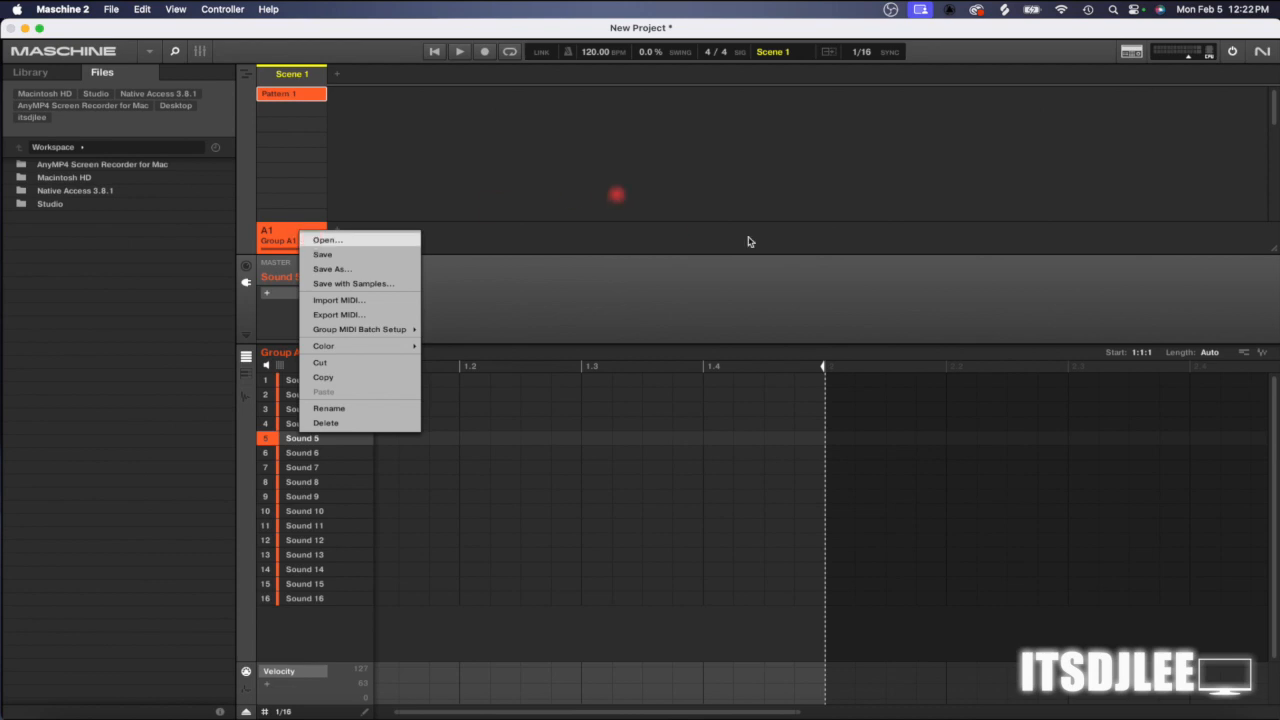
click(905, 208)
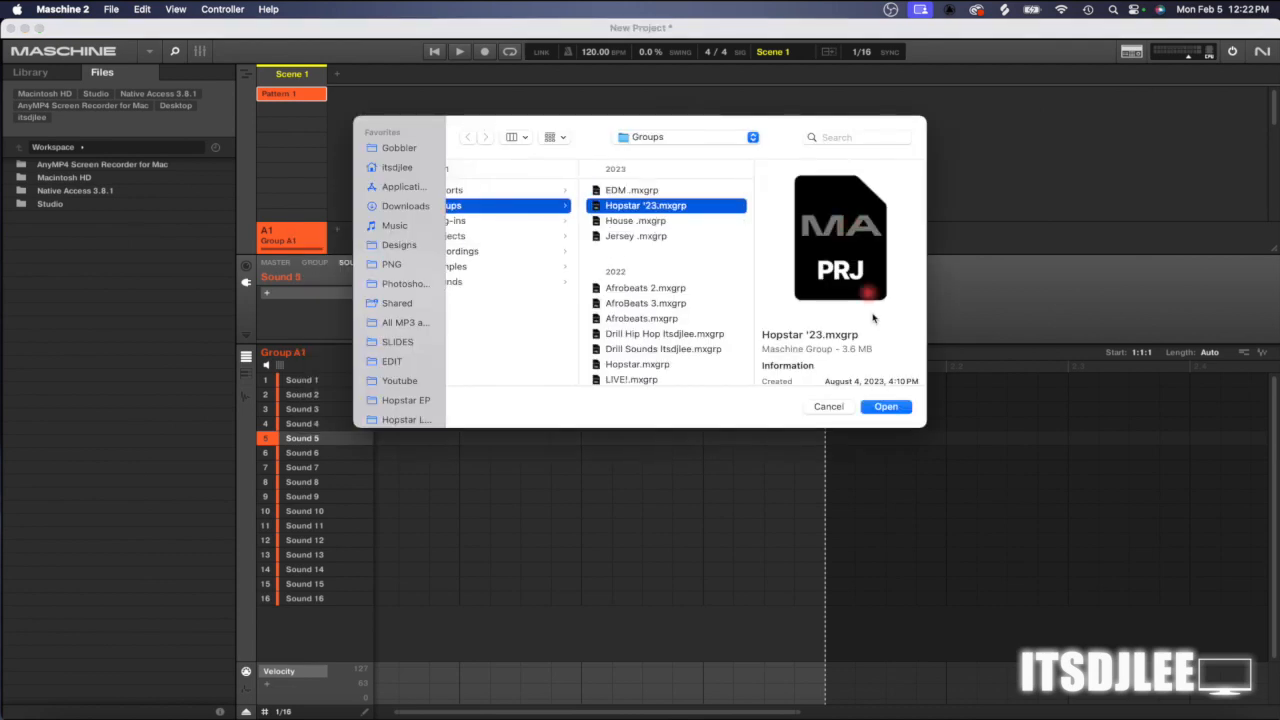
click(886, 406)
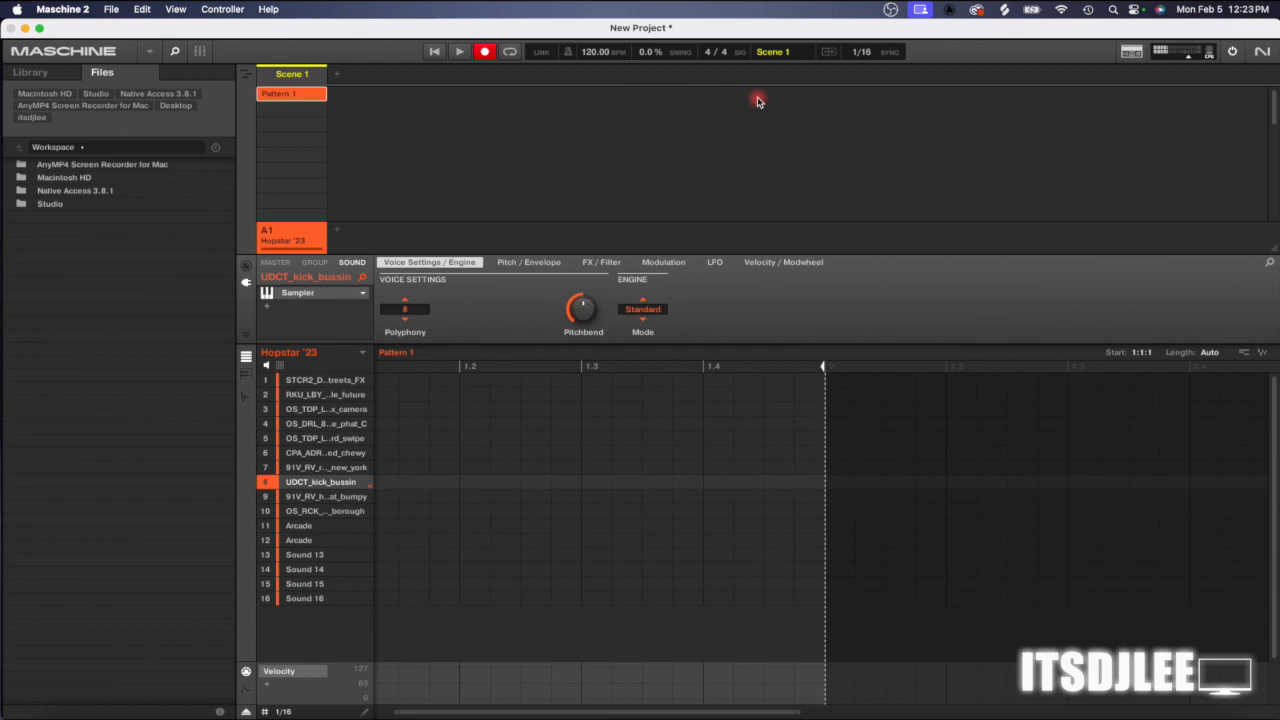
- Record kick hits on every beat, eighth-note hi-hats and one Sound 7 hit into Pattern 1
key(space)
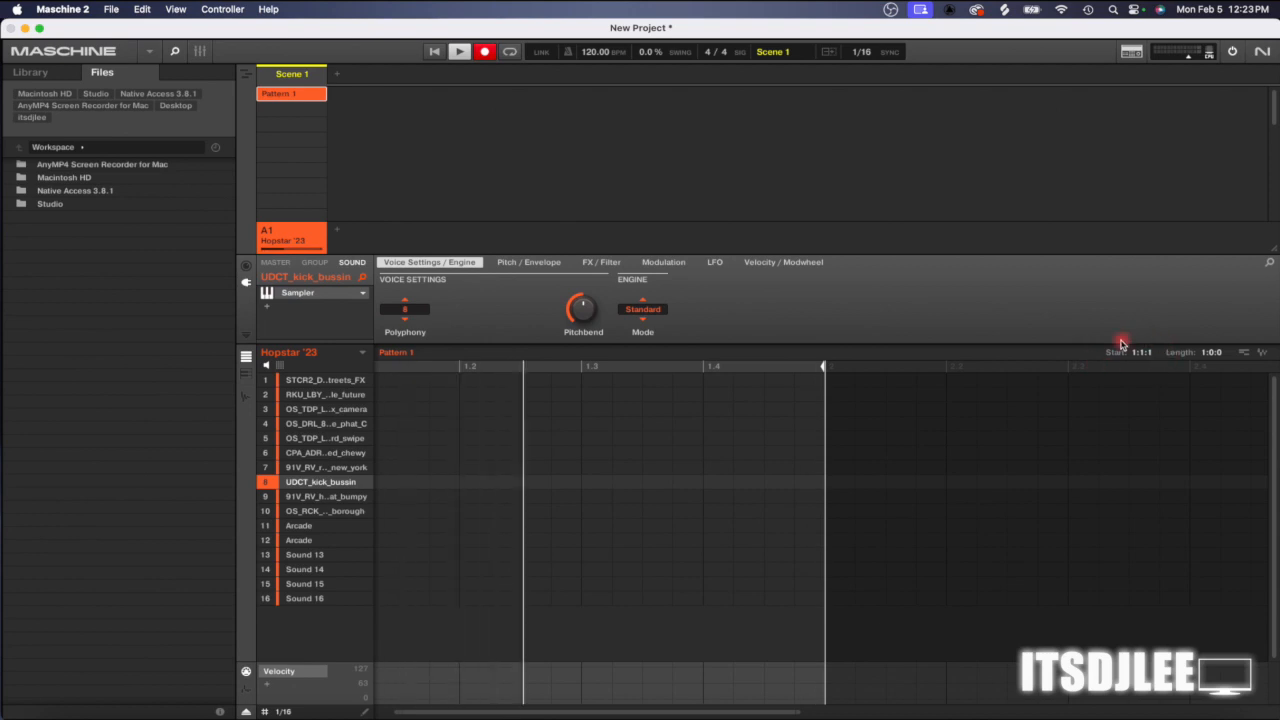
scroll(423, 372, left, 1)
scroll(426, 394, left, 2)
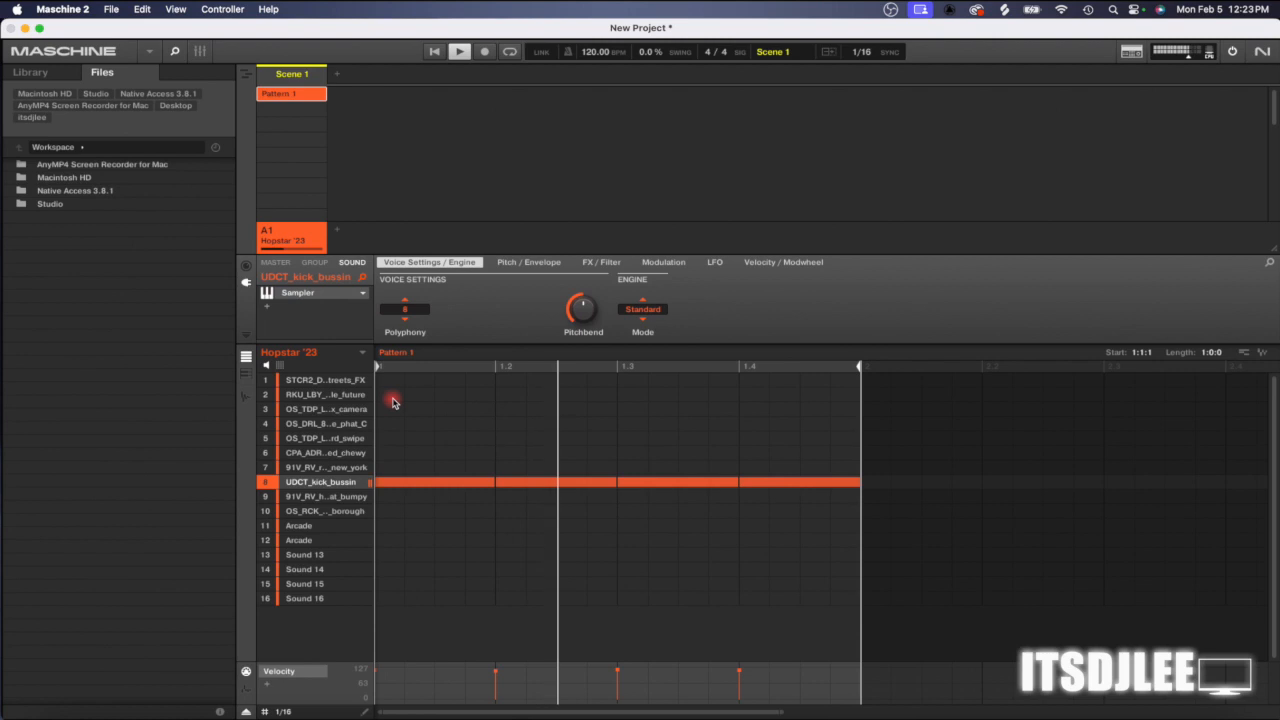
key(r)
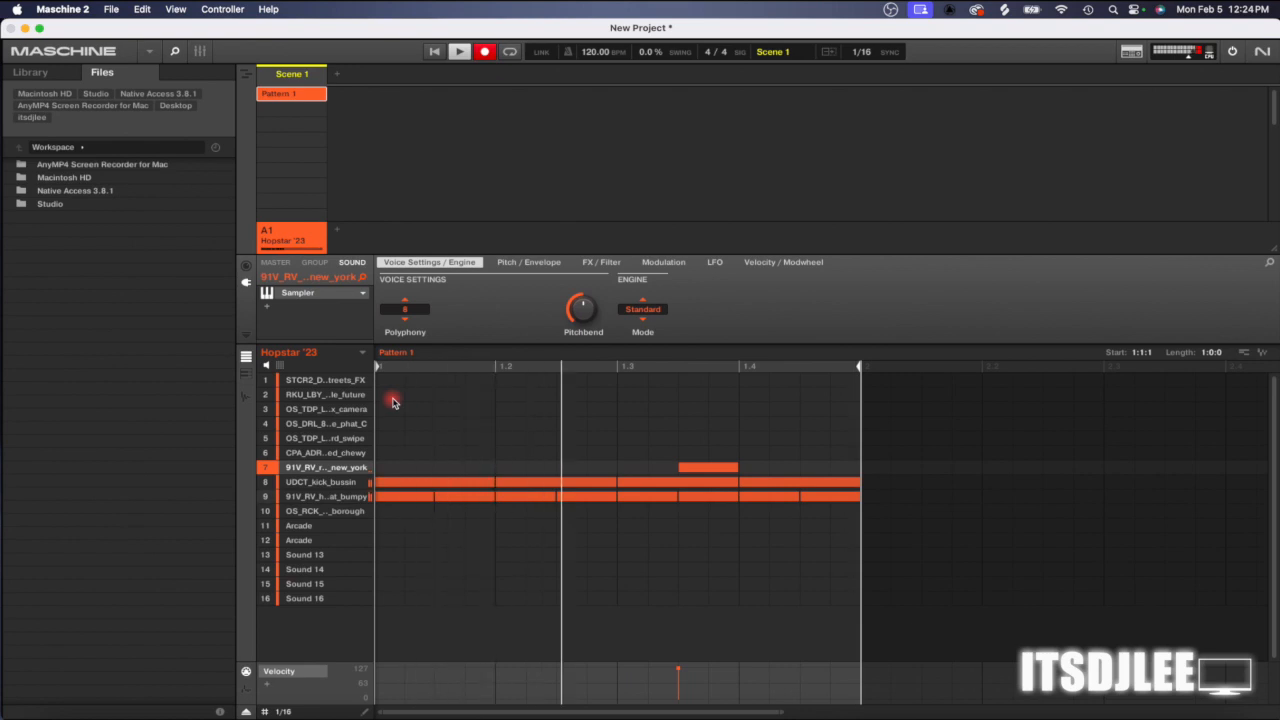
key(r)
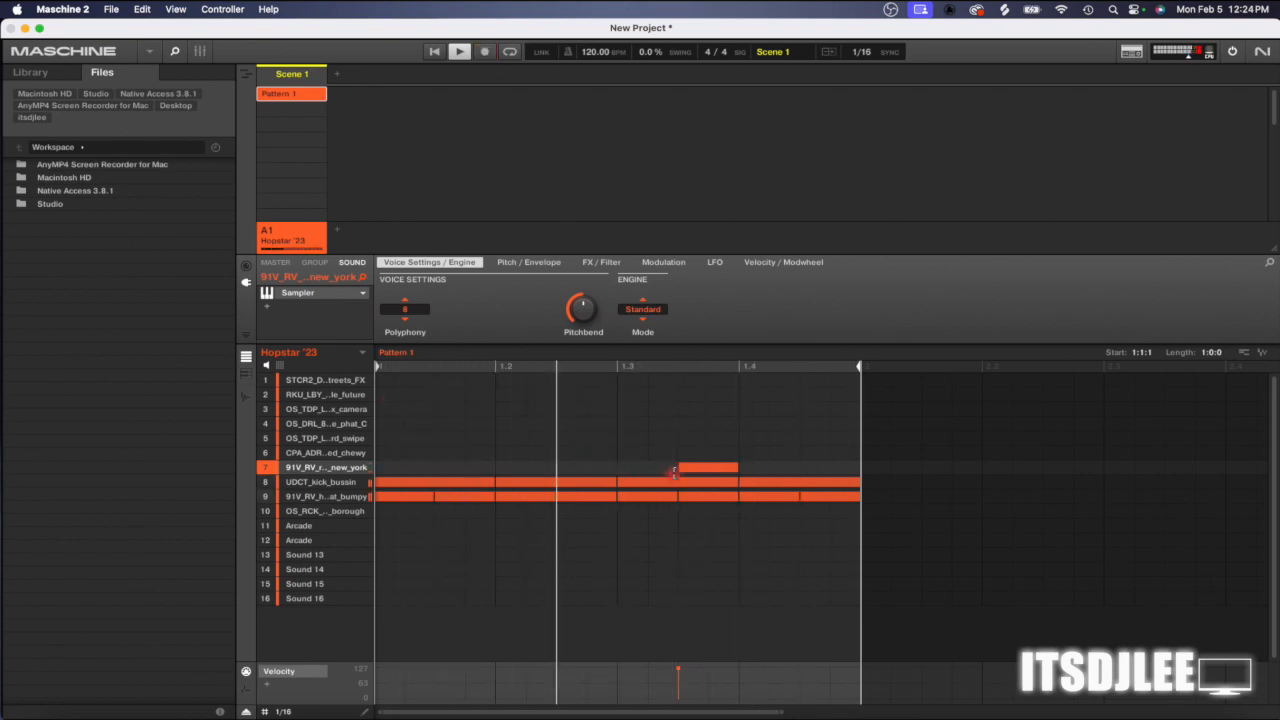
- Place two Sound 7 notes in Pattern 1, one on beat 1.2 and one on beat 1.4
drag(699, 469, 636, 470)
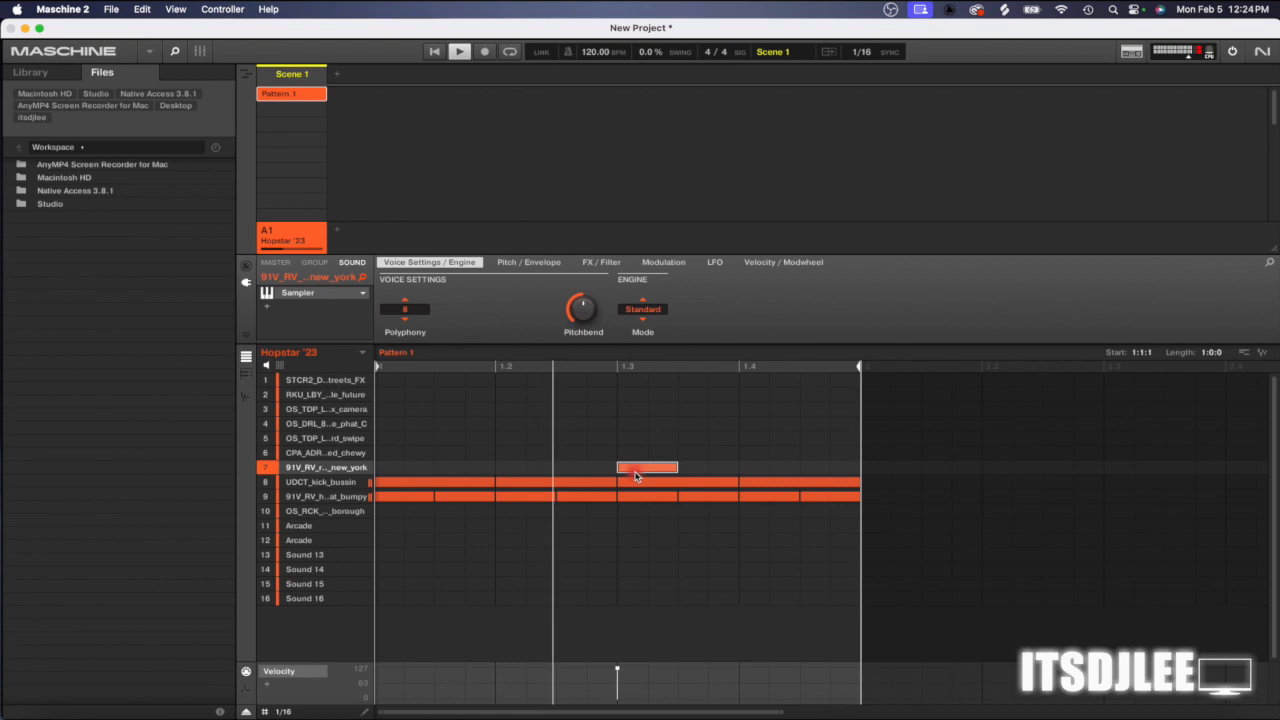
drag(505, 455, 372, 472)
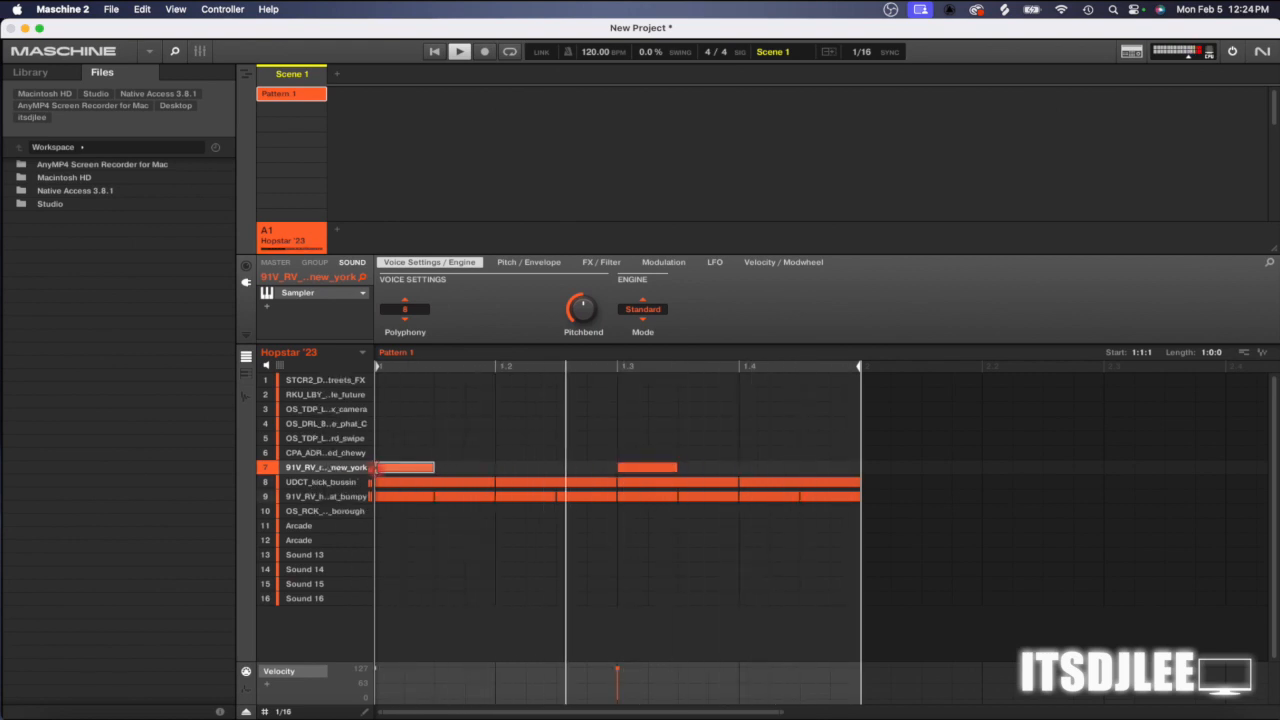
drag(372, 472, 509, 473)
drag(623, 470, 752, 473)
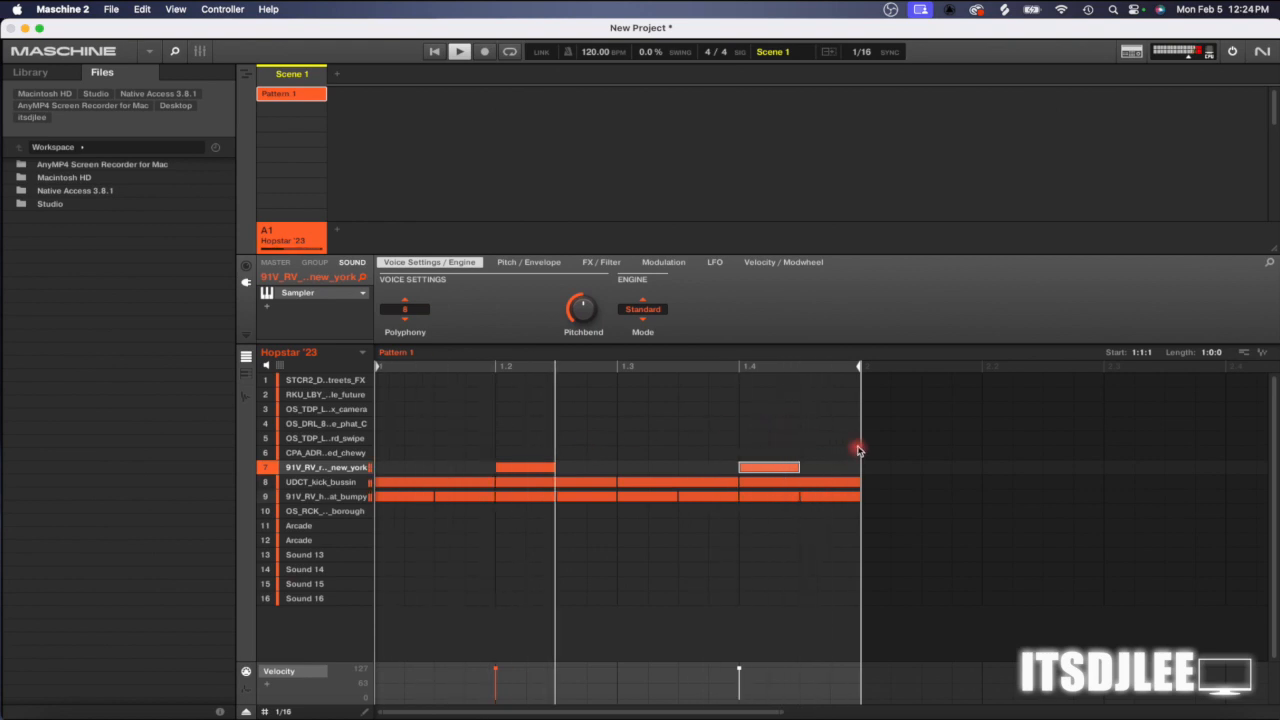
- Try the 1/2T, 1/8, 1/2 and 1 Bar T step grid resolutions, and set the grid back to 1/16
click(263, 711)
click(316, 614)
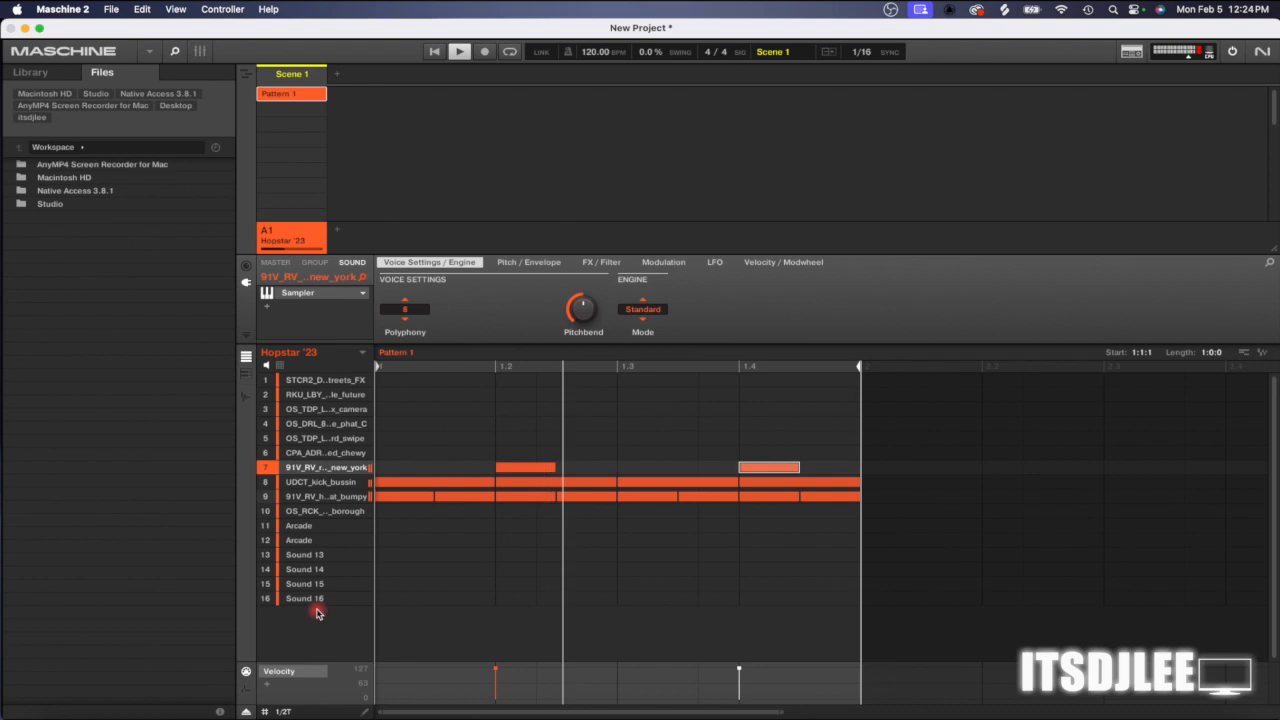
click(285, 711)
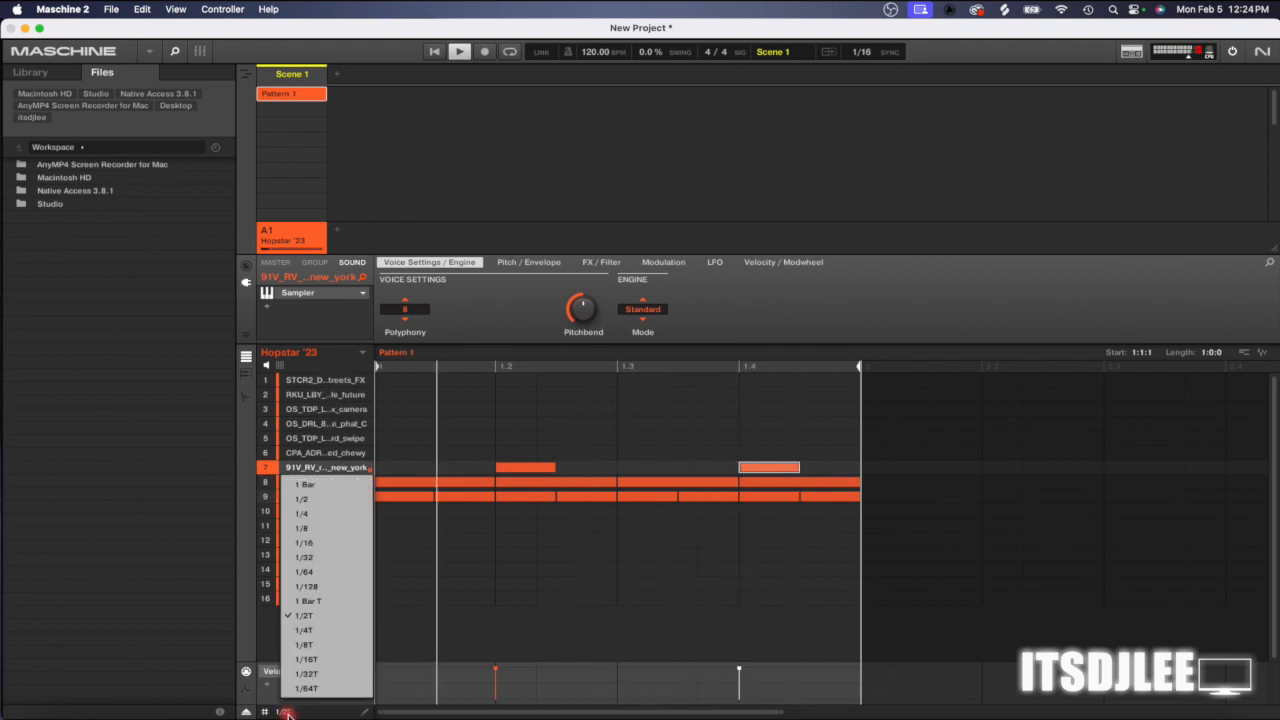
click(302, 527)
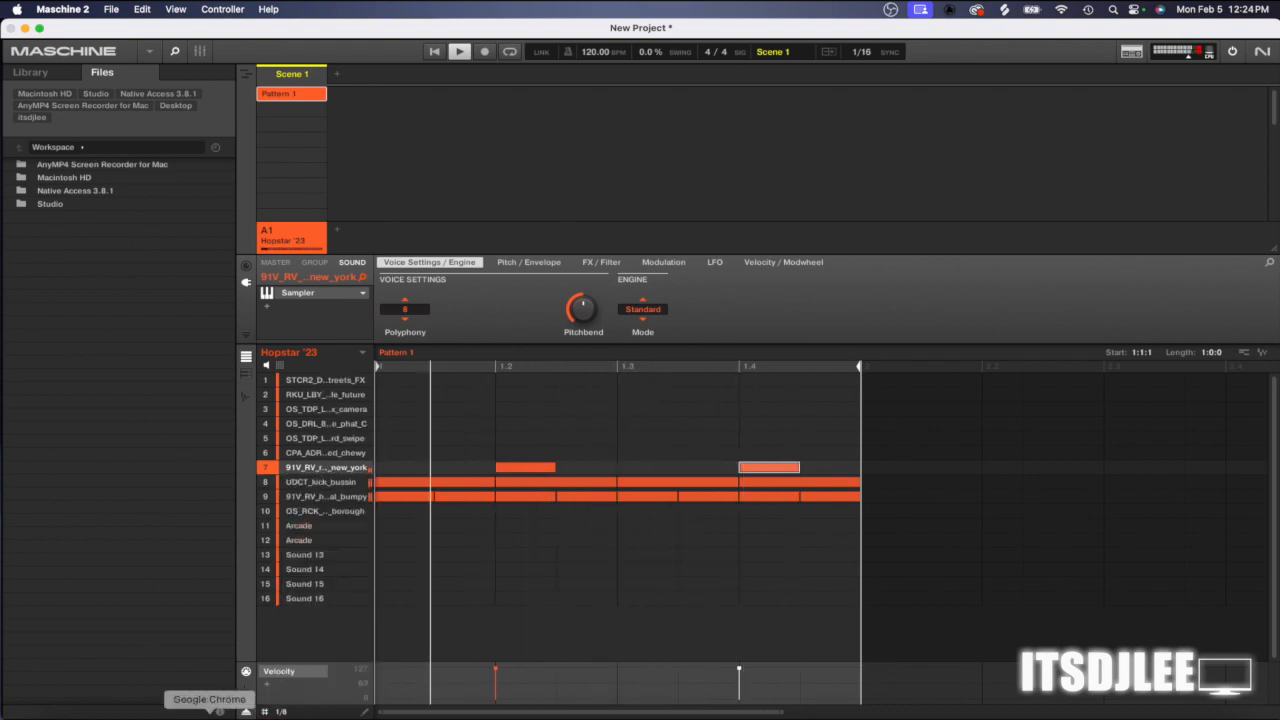
click(281, 711)
click(314, 502)
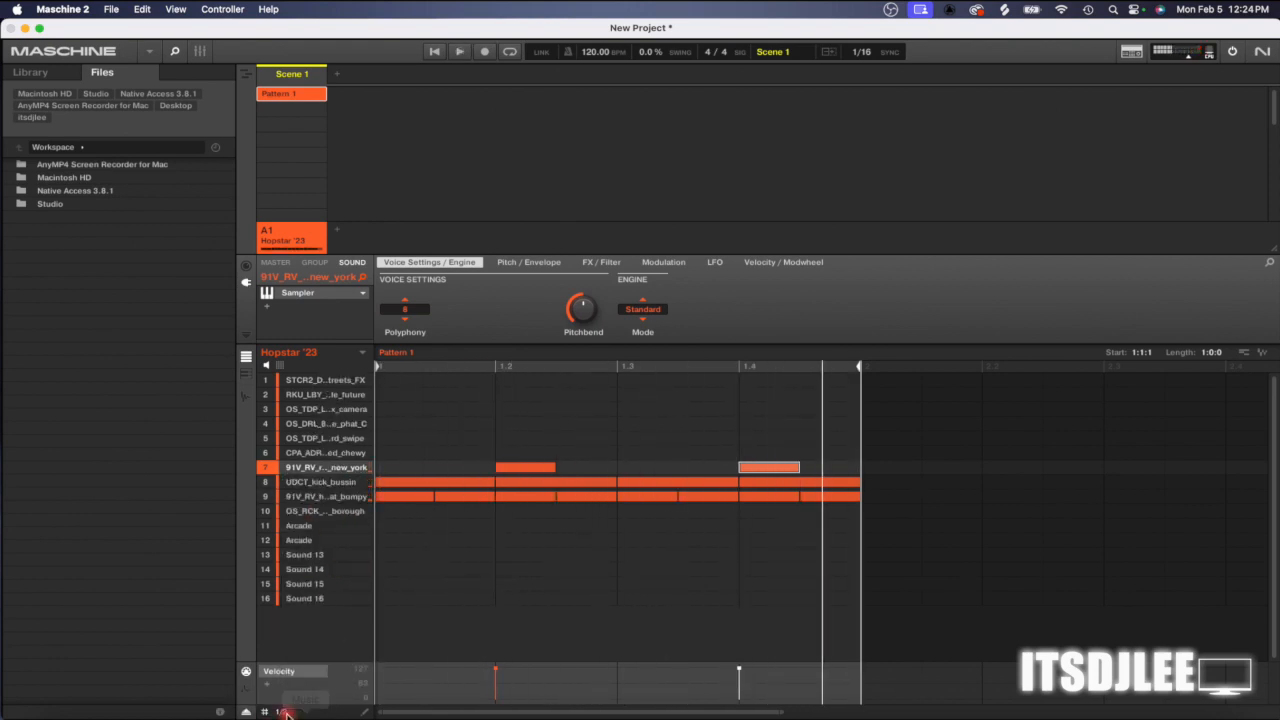
click(283, 712)
click(313, 602)
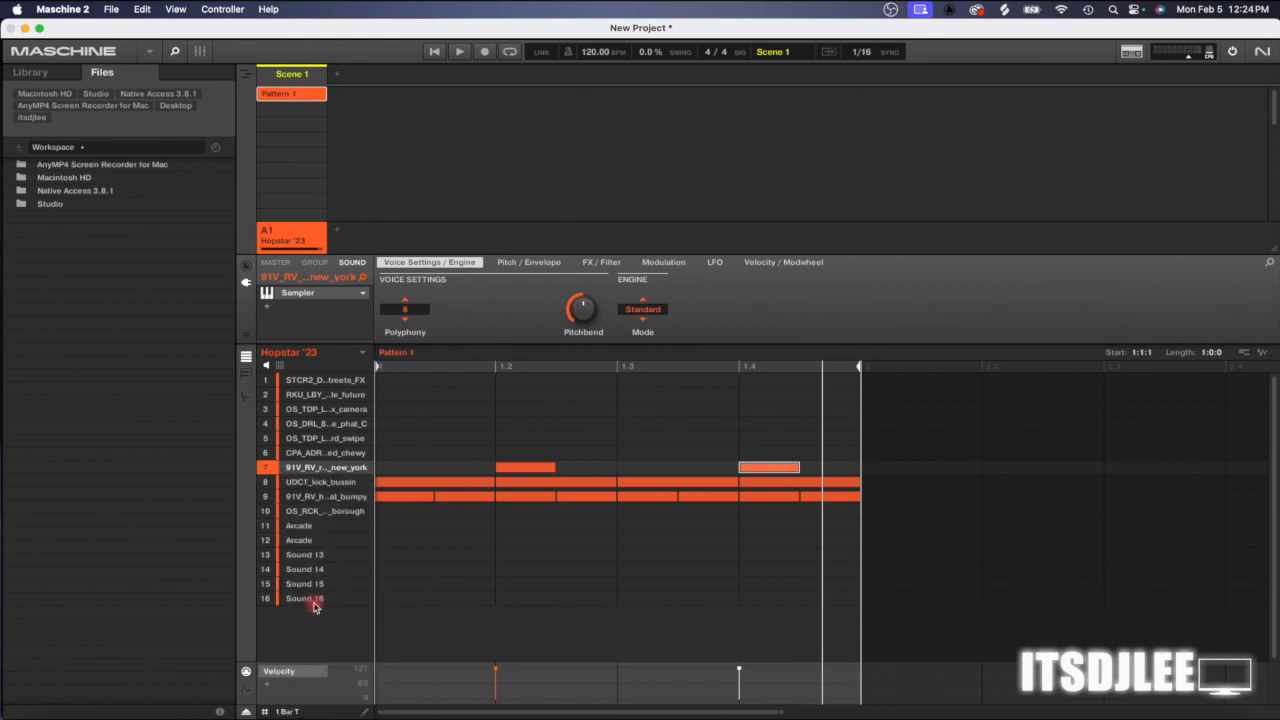
click(287, 711)
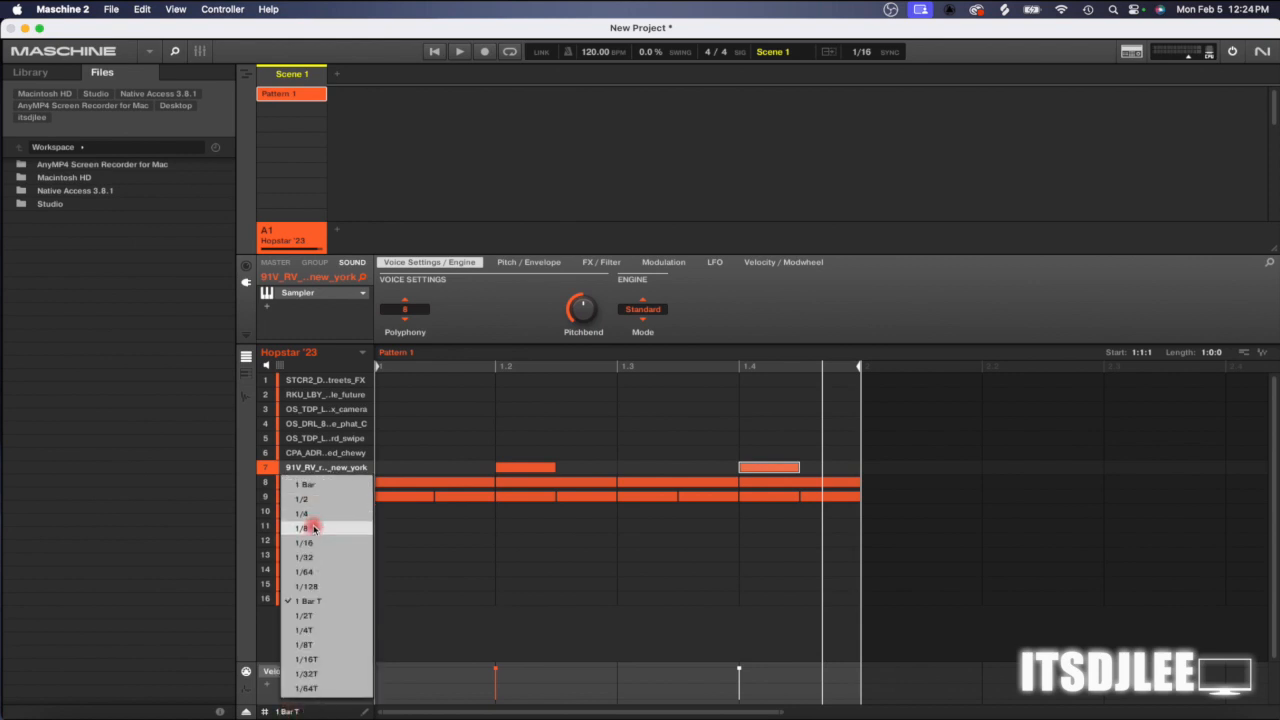
click(307, 542)
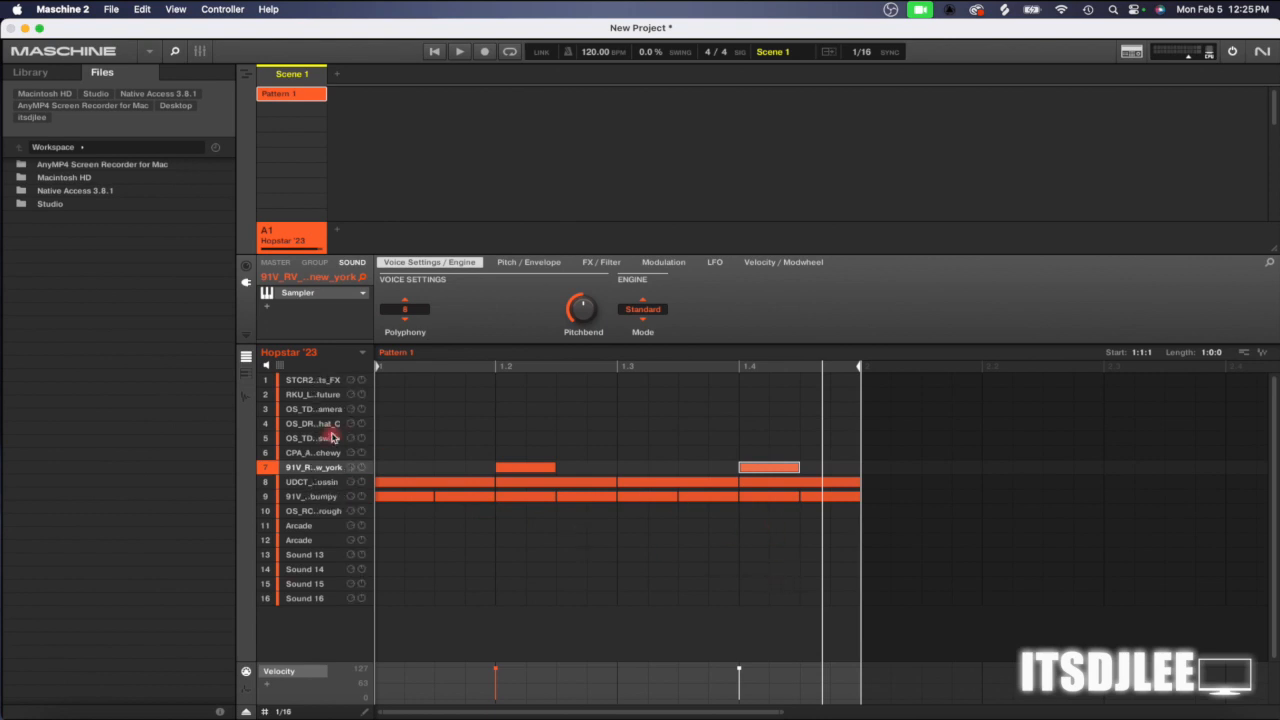
- Toggle Pattern 1 off and on in Scene 1, and duplicate it into the slot below
click(291, 95)
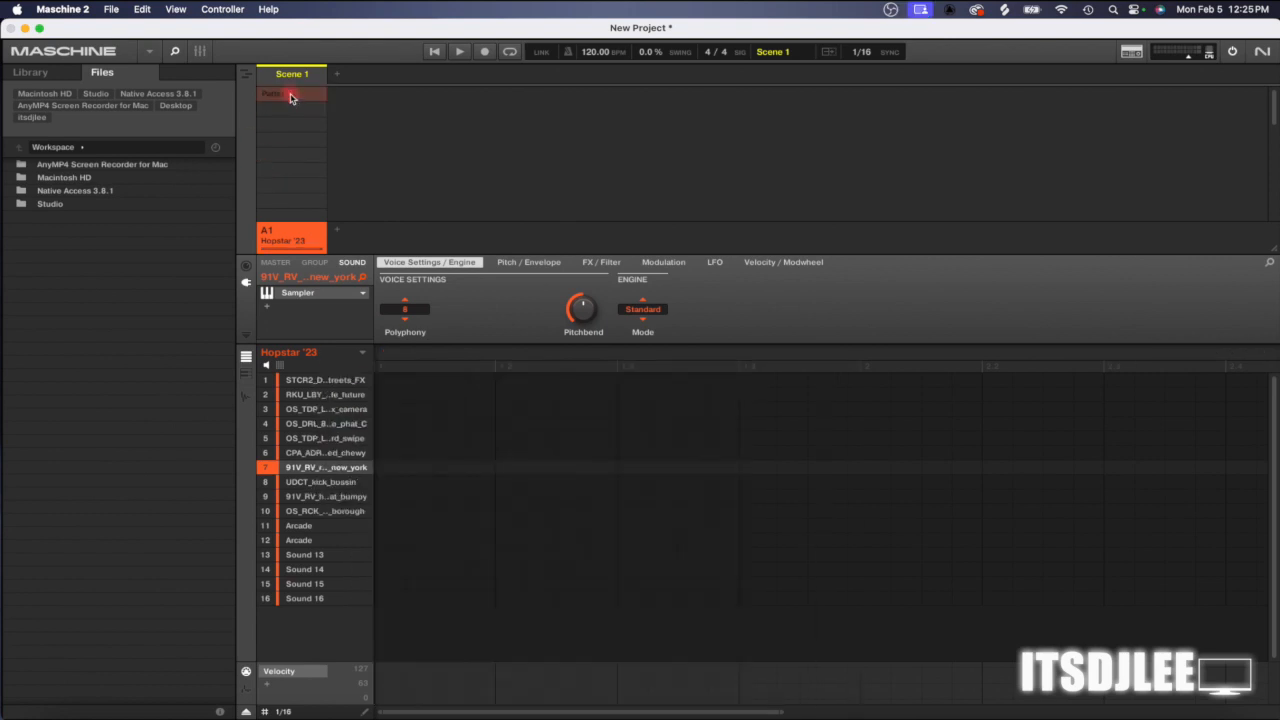
click(289, 101)
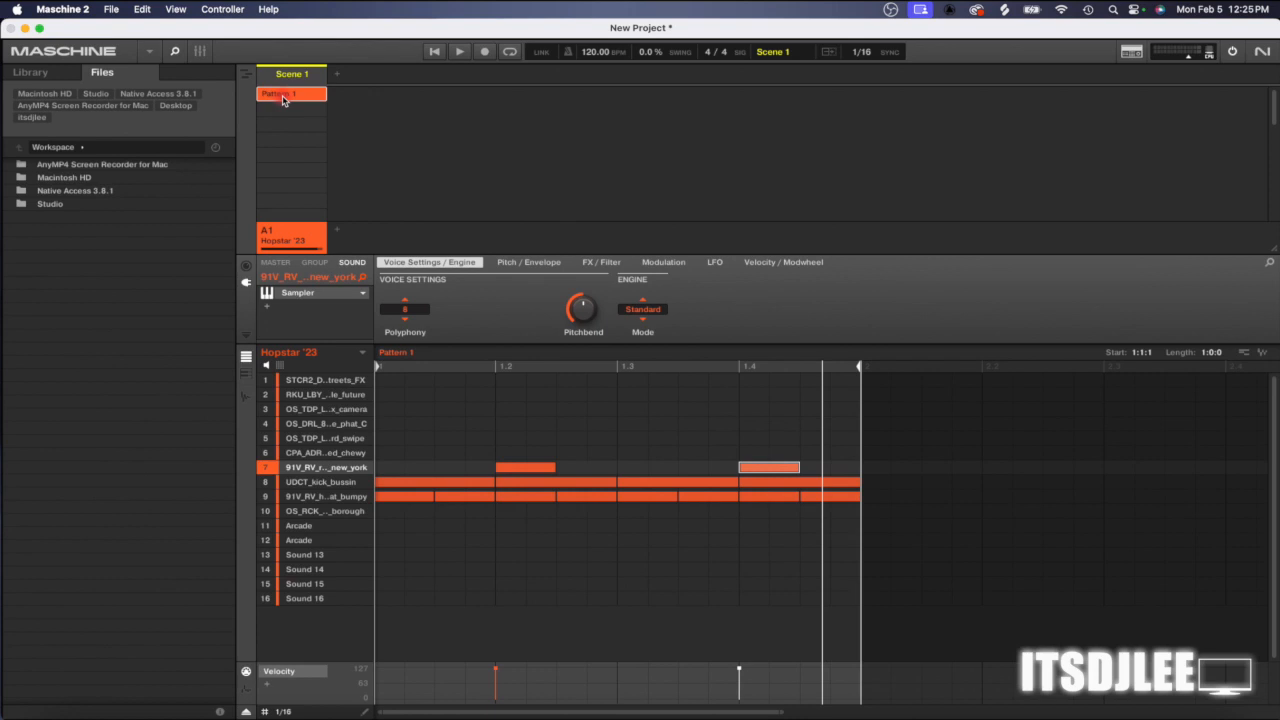
right_click(282, 97)
click(314, 167)
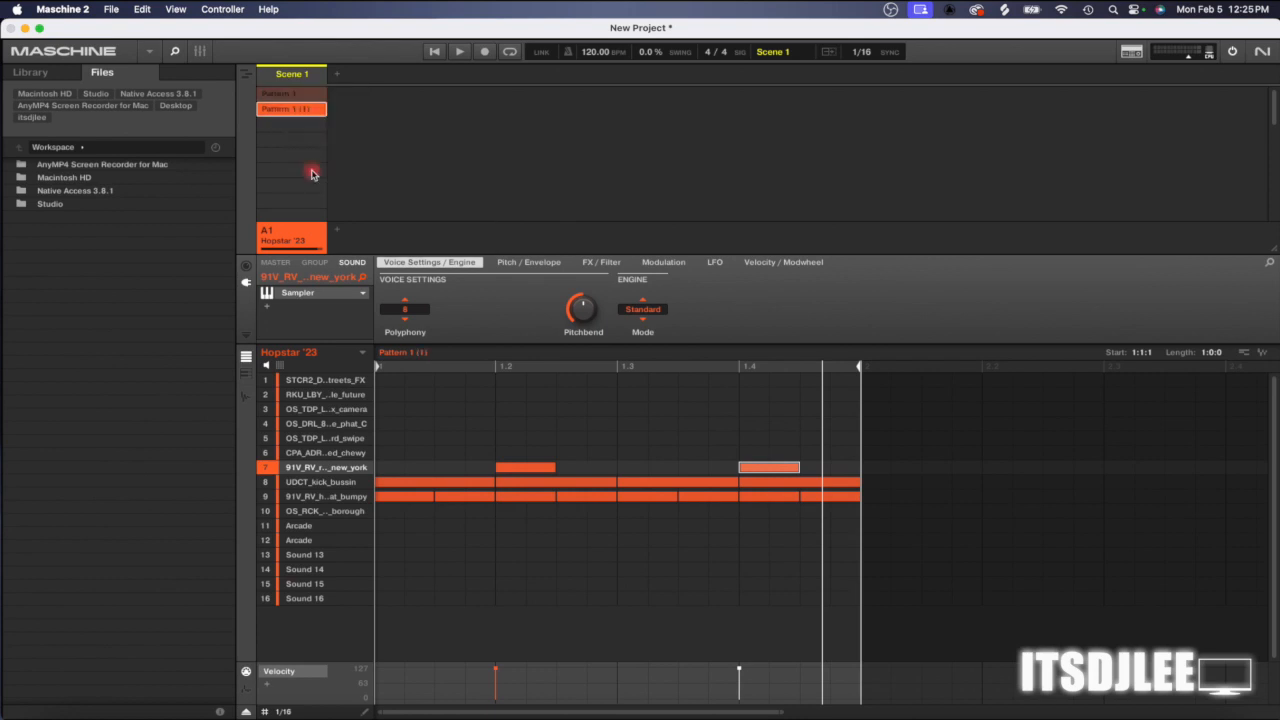
- Delete both Sound 7 notes from the duplicated pattern, keeping only the kick and hi-hat
click(283, 96)
click(283, 110)
drag(862, 466, 497, 470)
key(Delete)
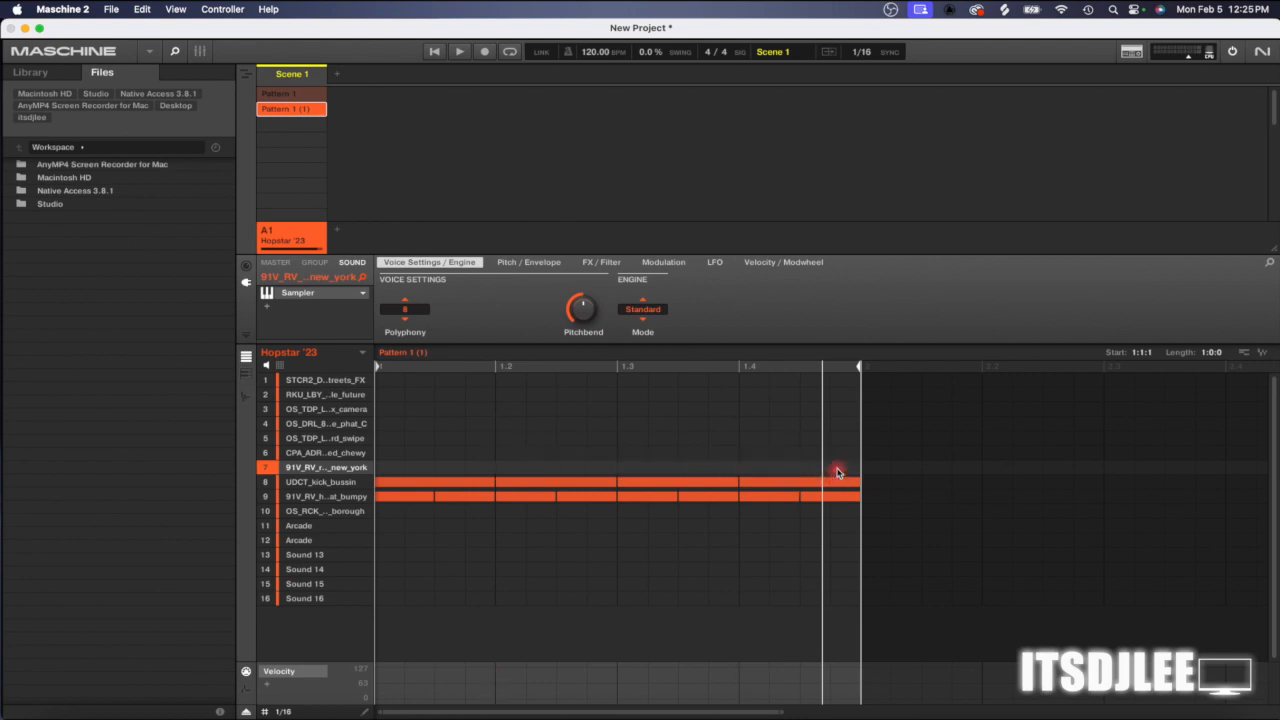
- Rename the duplicated pattern "Kick & Hi Hat"
right_click(284, 114)
click(297, 139)
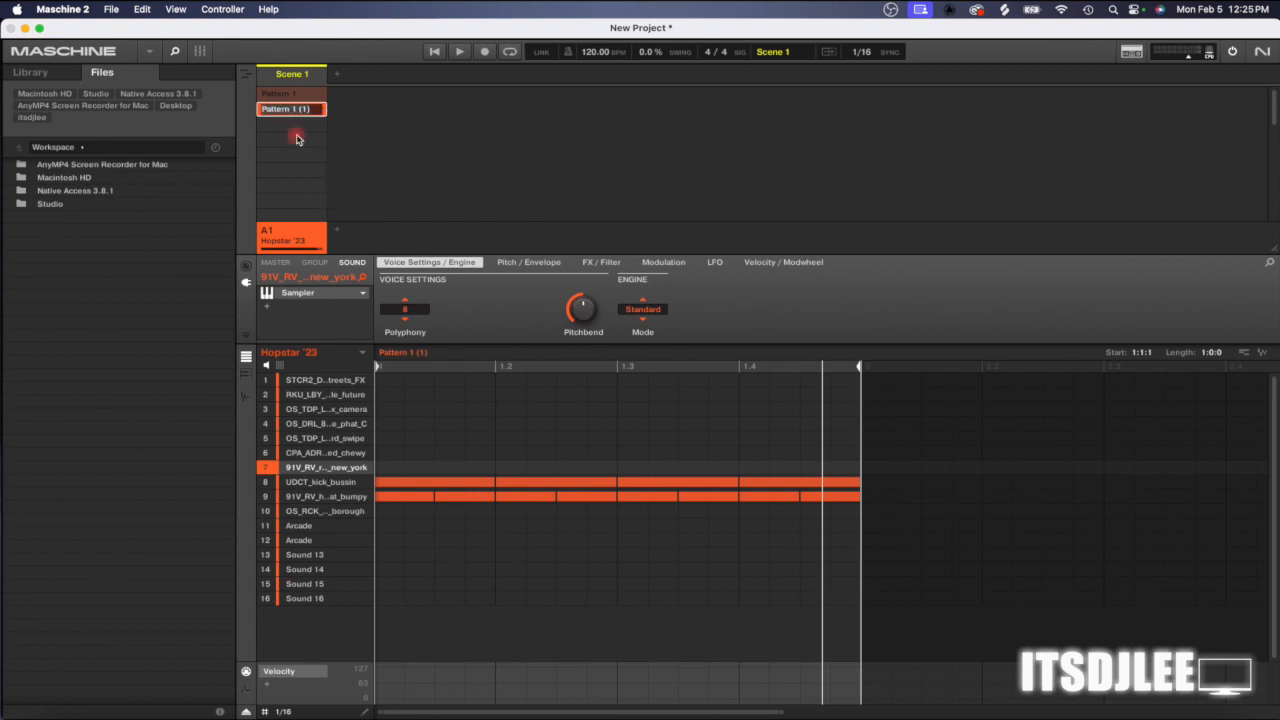
text(Kick & Hi Hat)
key(Return)
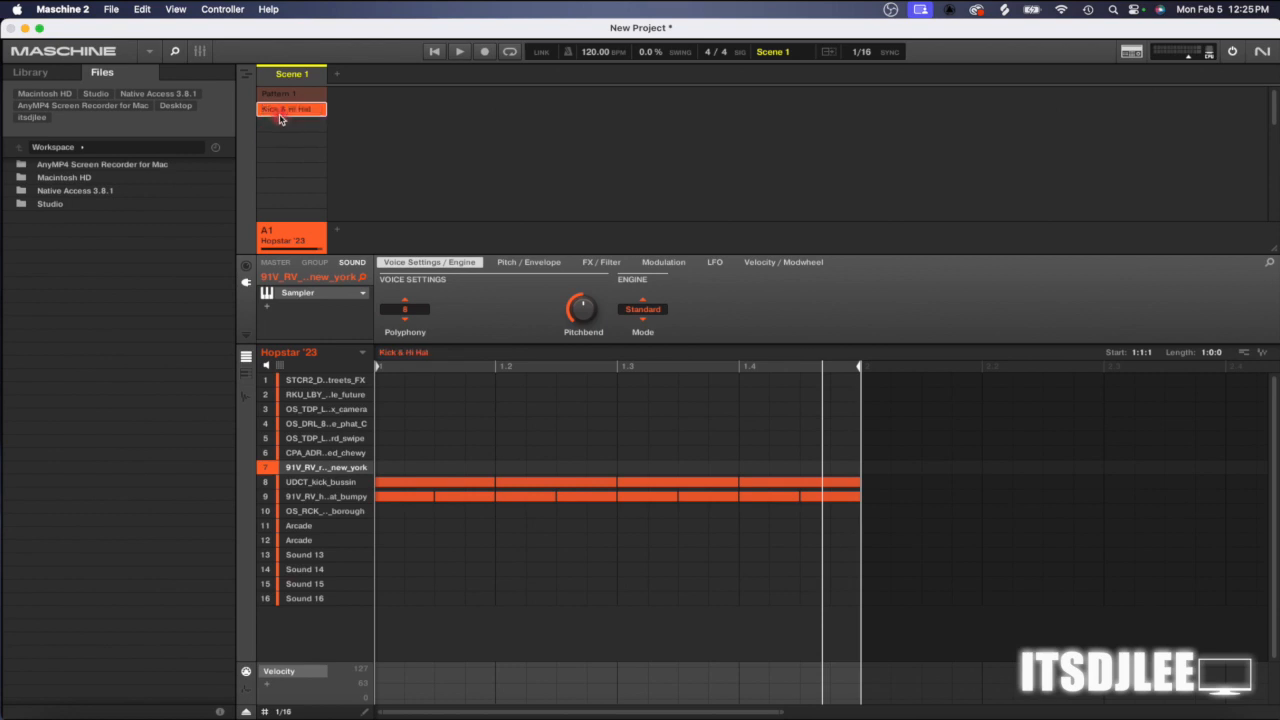
- Rename Pattern 1 as "Full"
right_click(284, 98)
click(292, 129)
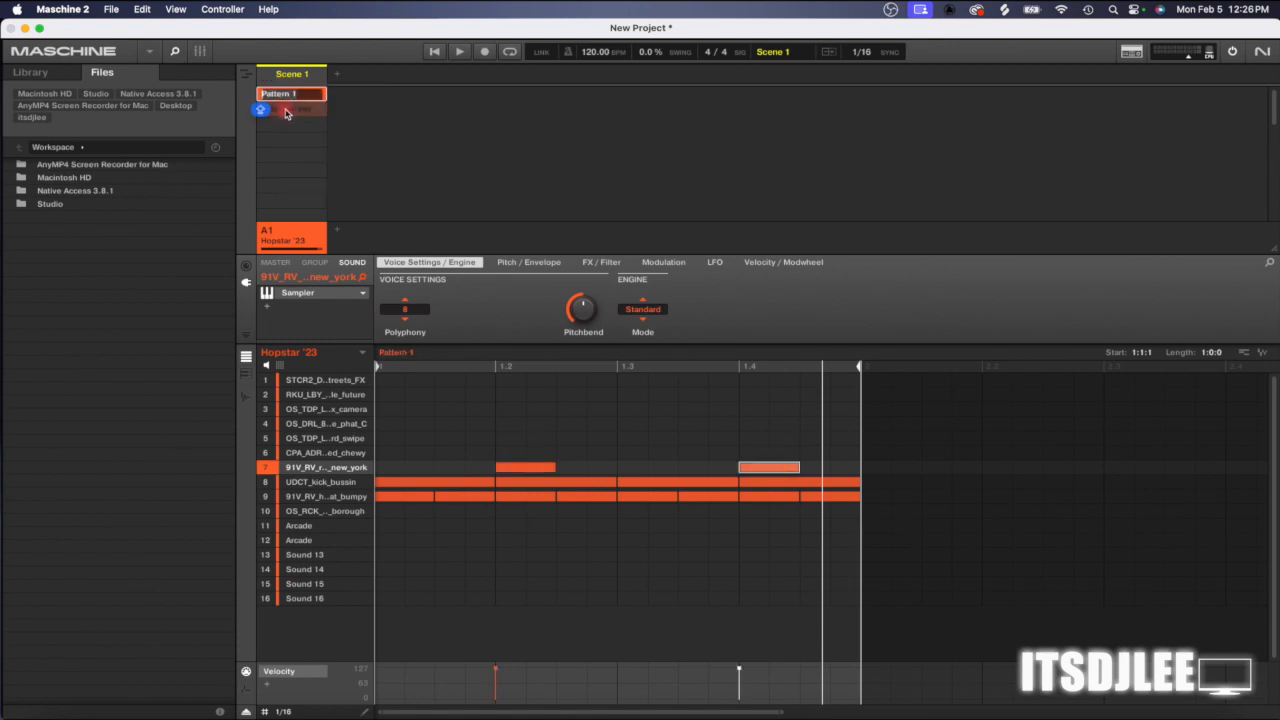
text(Full)
key(Return)
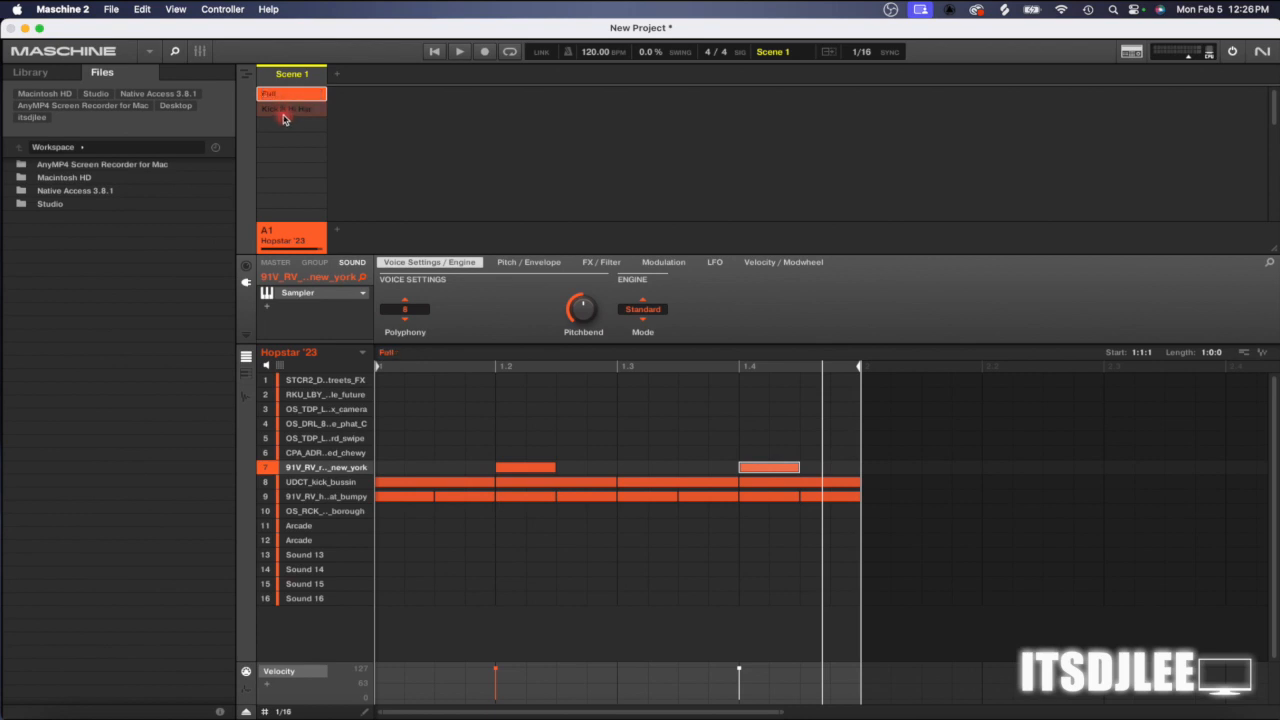
- Switch back and forth between the Full and Kick & Hi Hat patterns to compare them, ending on Full
click(284, 111)
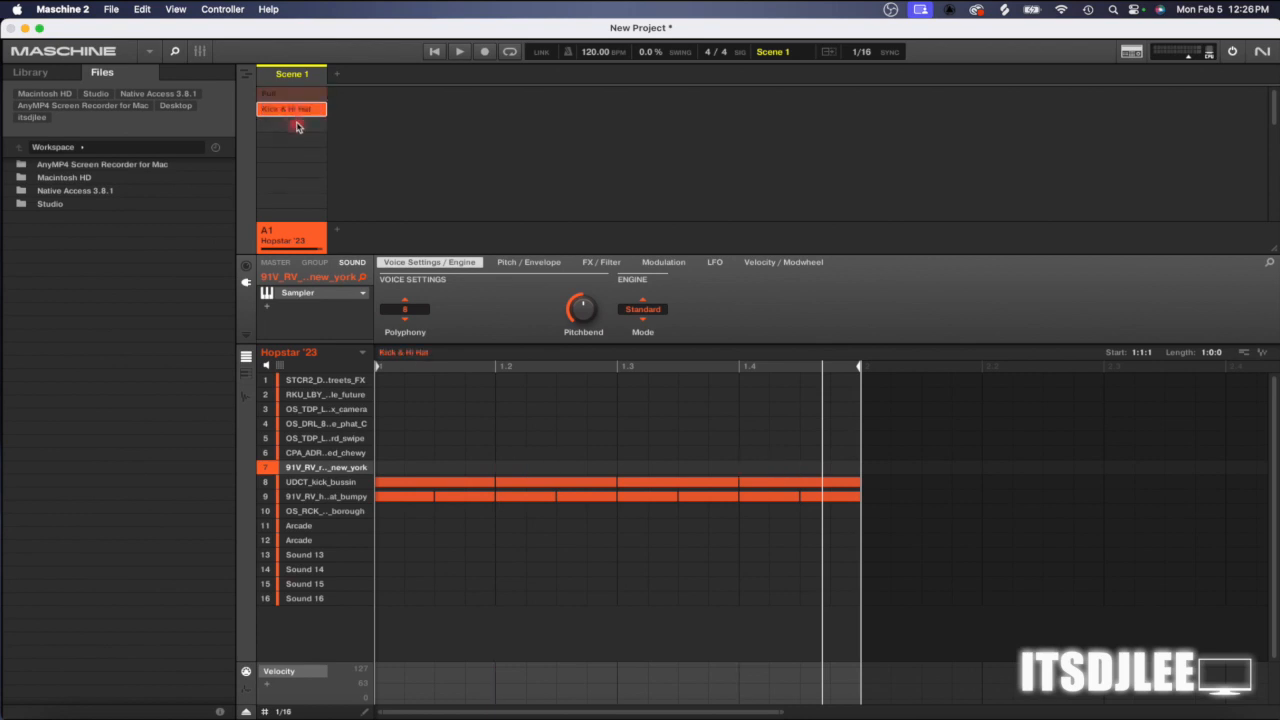
click(287, 95)
click(292, 113)
click(289, 95)
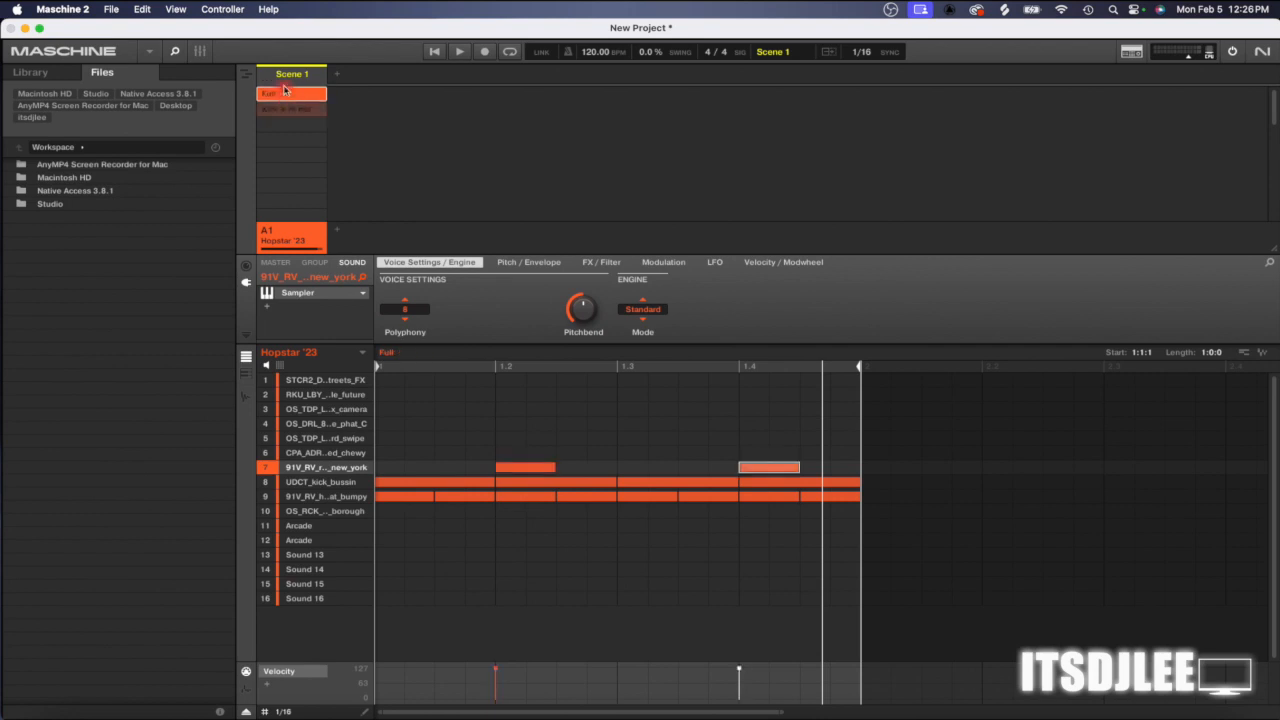
- Delete the Hopstar '23 group from slot A1
right_click(290, 236)
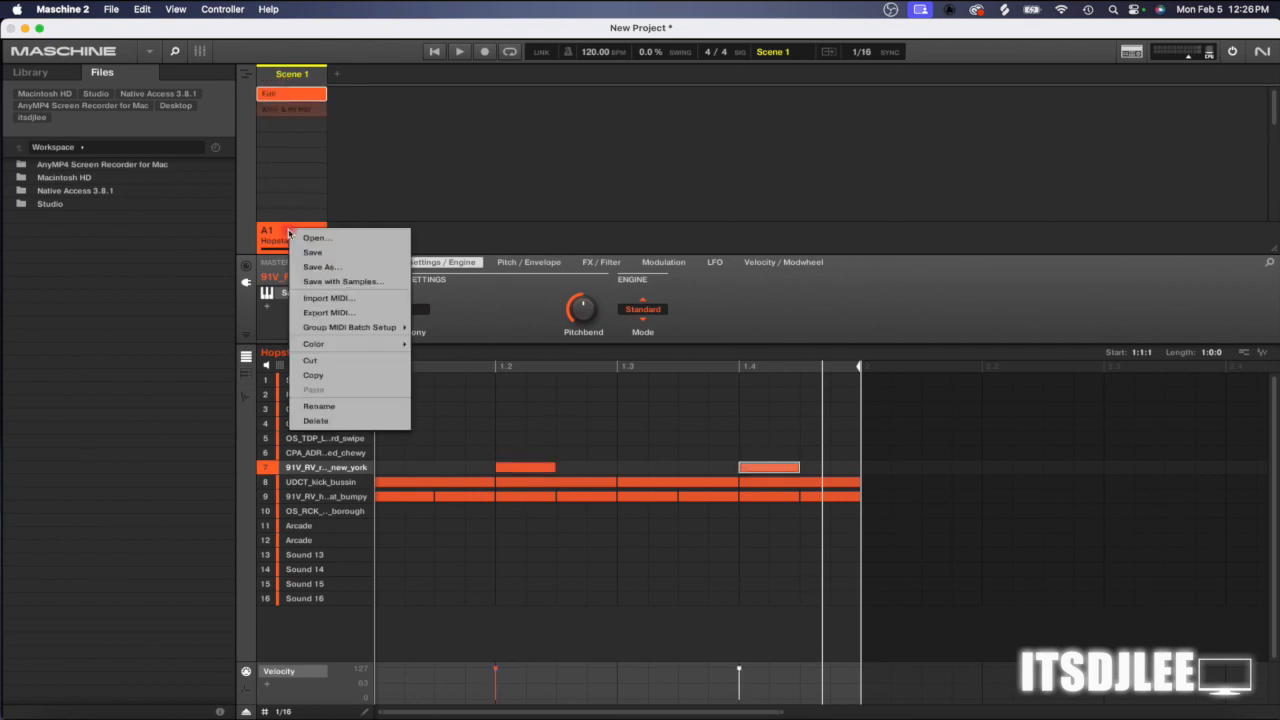
click(316, 421)
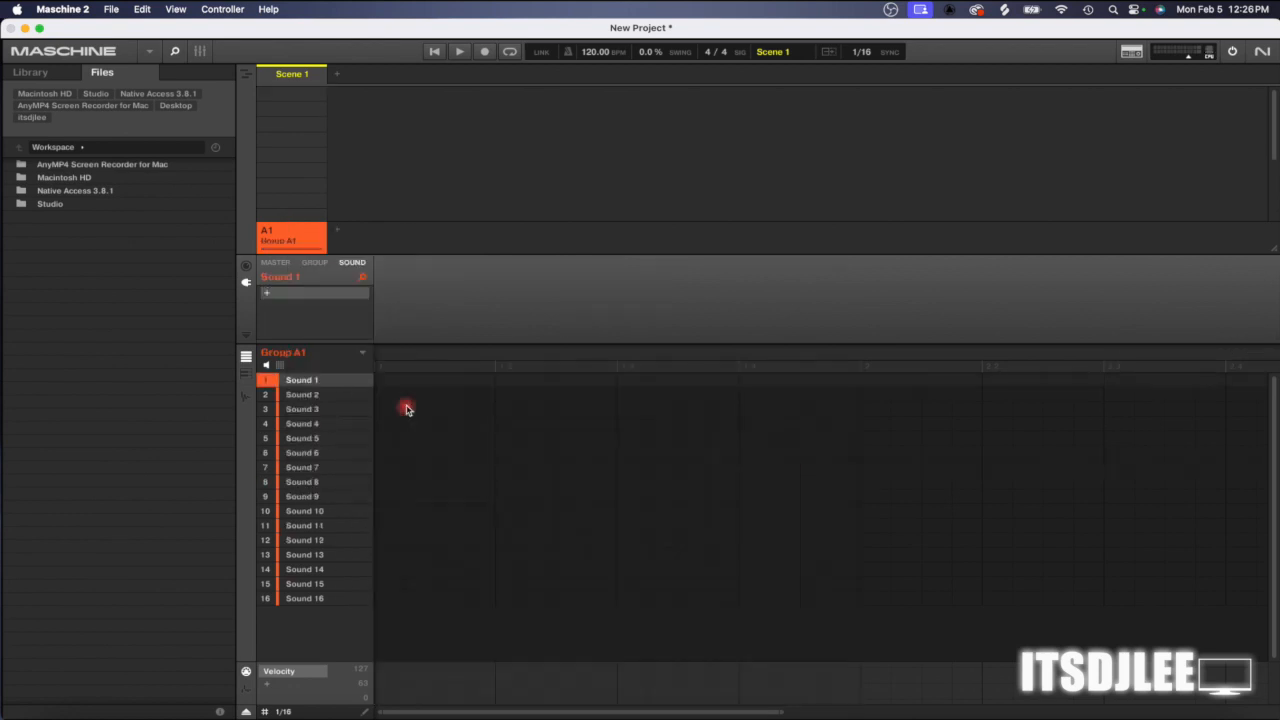
- Examine the channel properties at master, group and sound level, including the output settings and the group's Aux sends
click(275, 263)
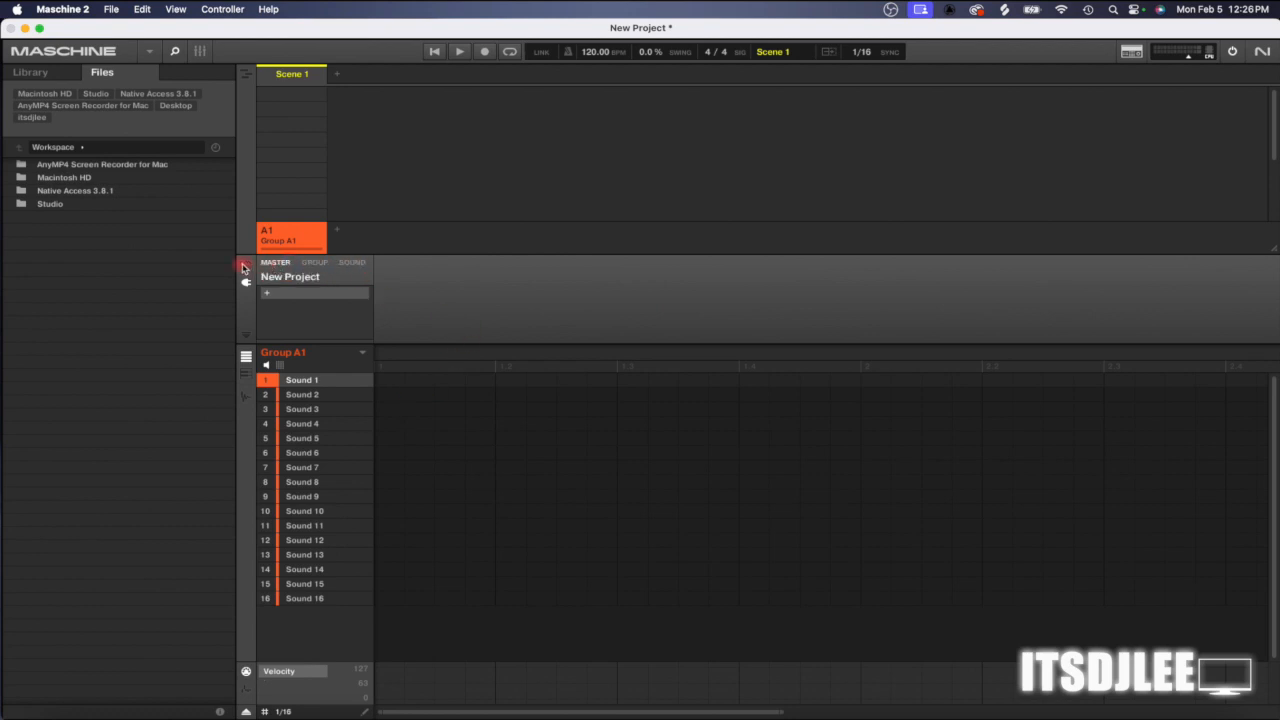
click(247, 268)
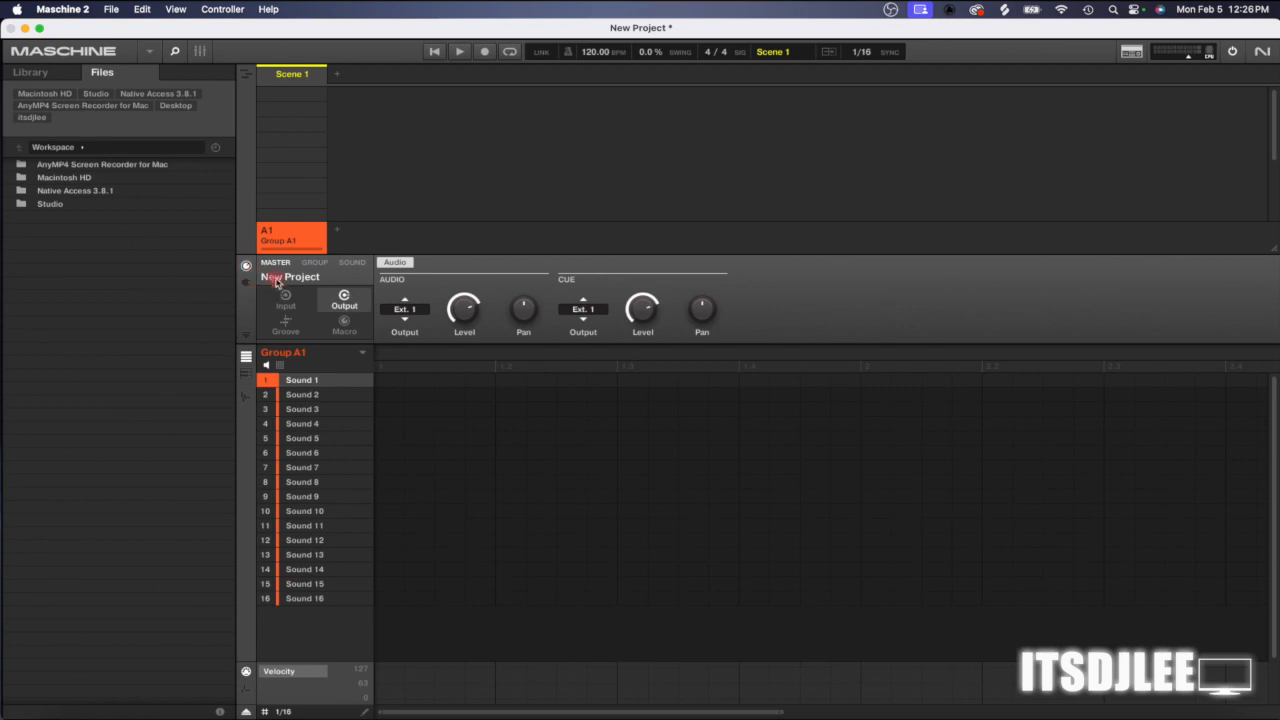
click(314, 262)
click(352, 262)
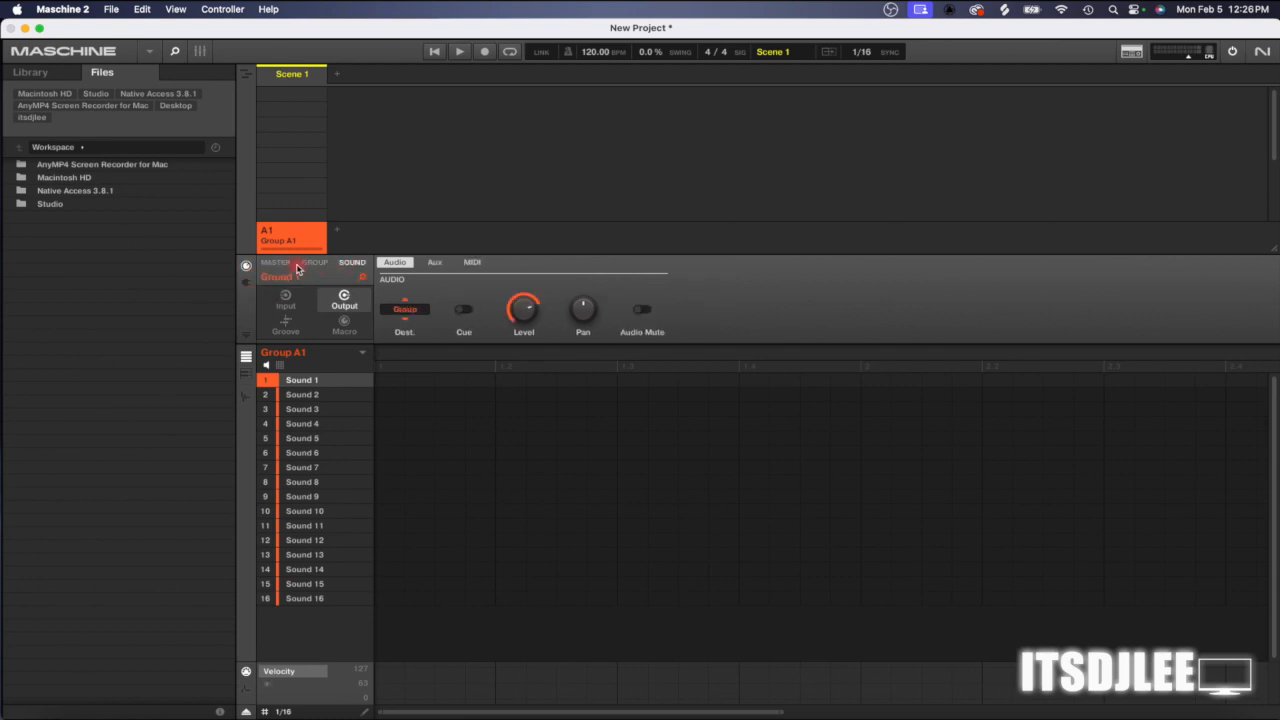
click(275, 262)
click(285, 300)
click(340, 304)
click(316, 263)
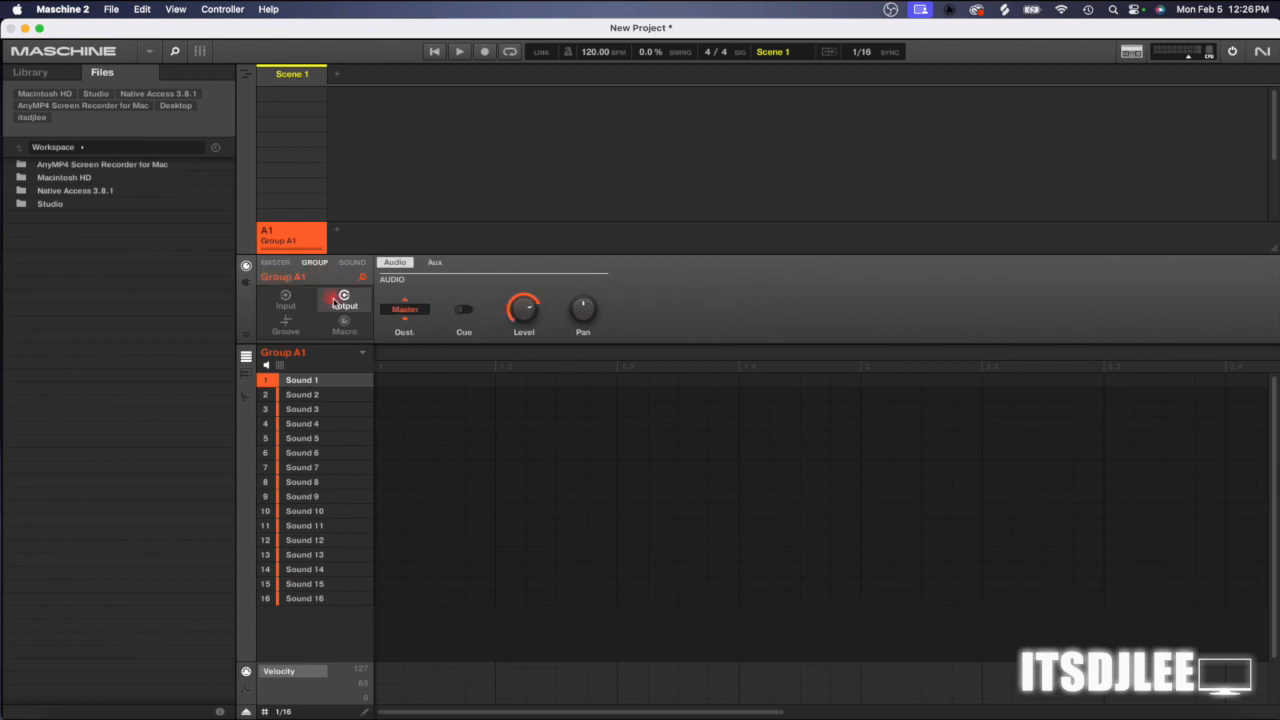
click(434, 264)
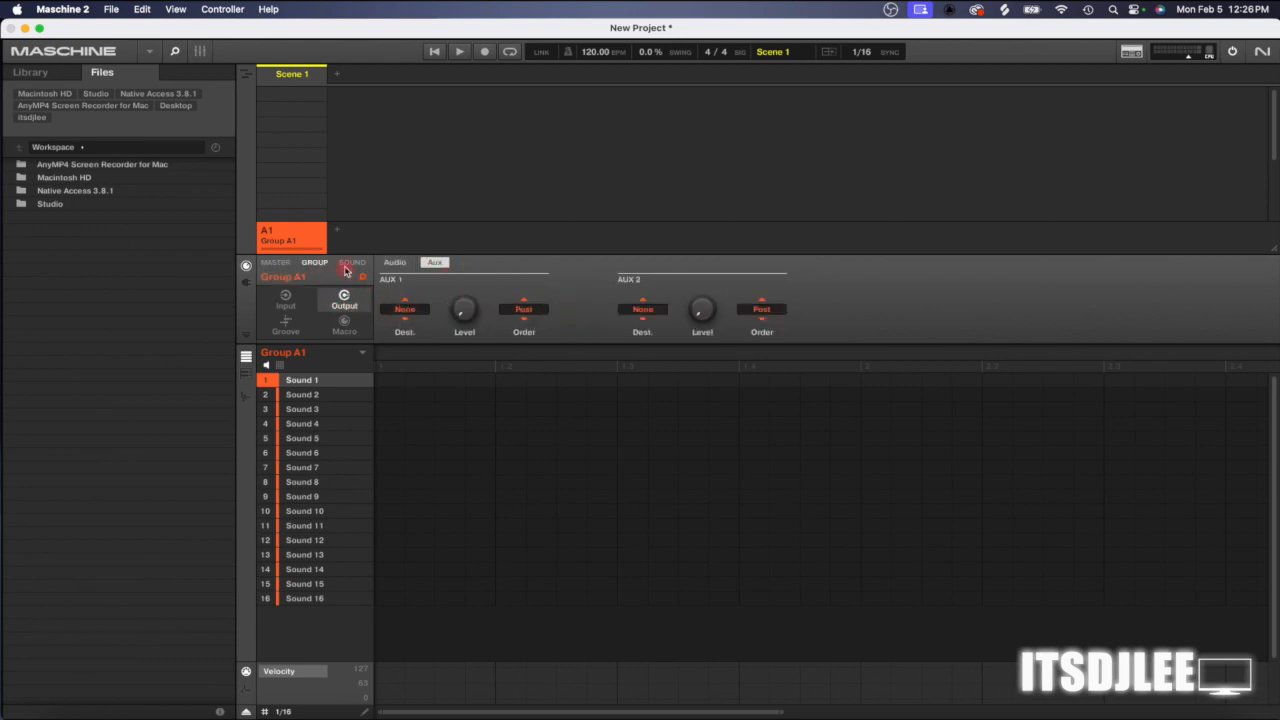
- Look at the master channel's macro and input properties
click(276, 262)
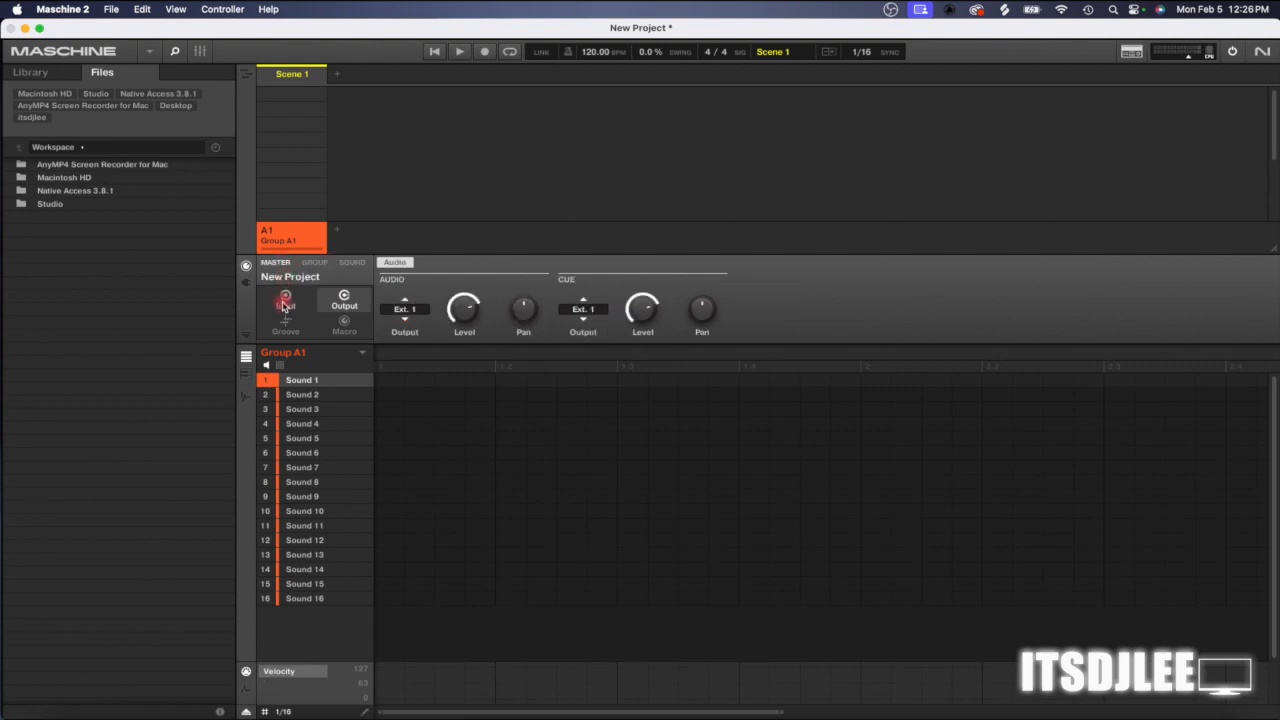
click(284, 305)
click(344, 322)
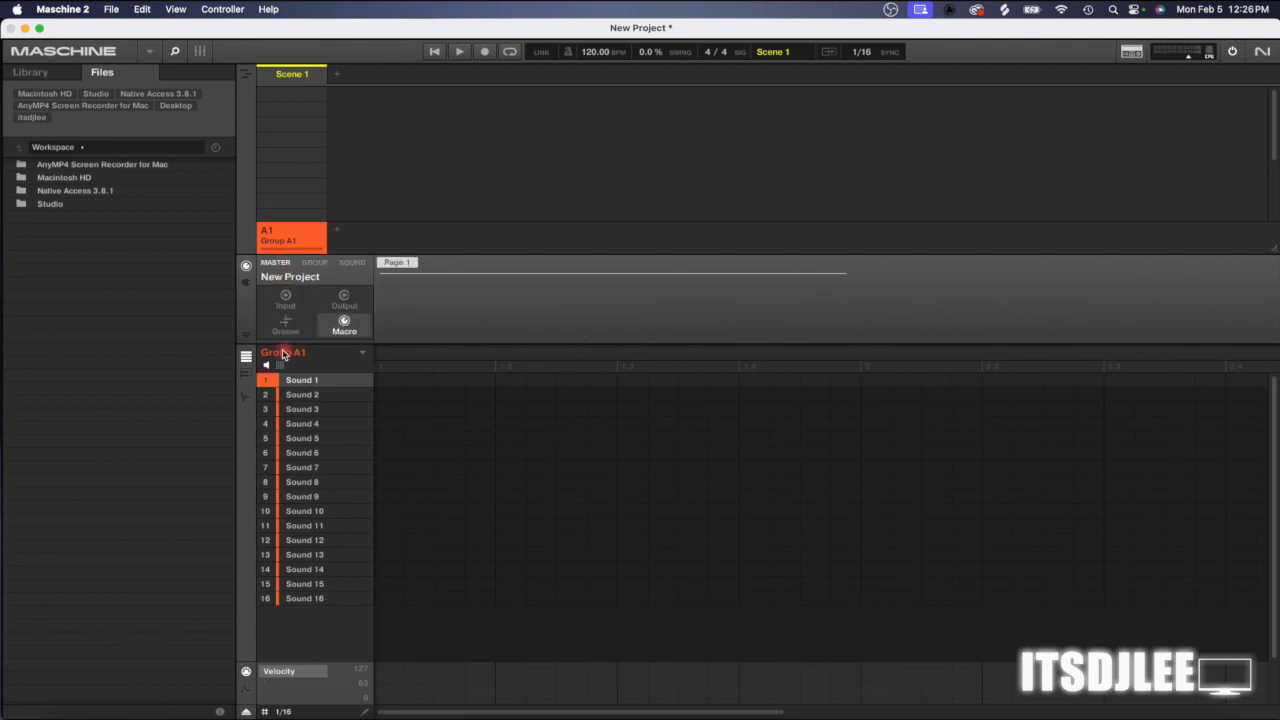
click(284, 299)
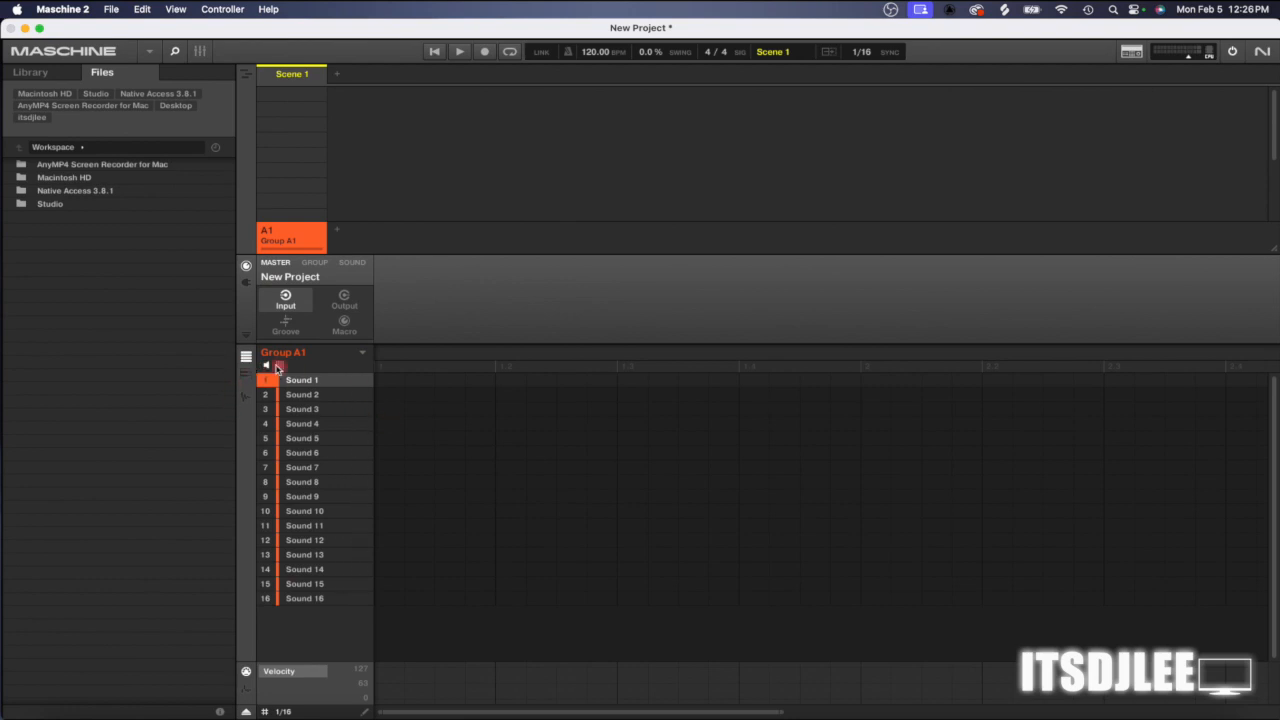
- Switch the pattern editor to the piano roll view for Sound 1
click(245, 373)
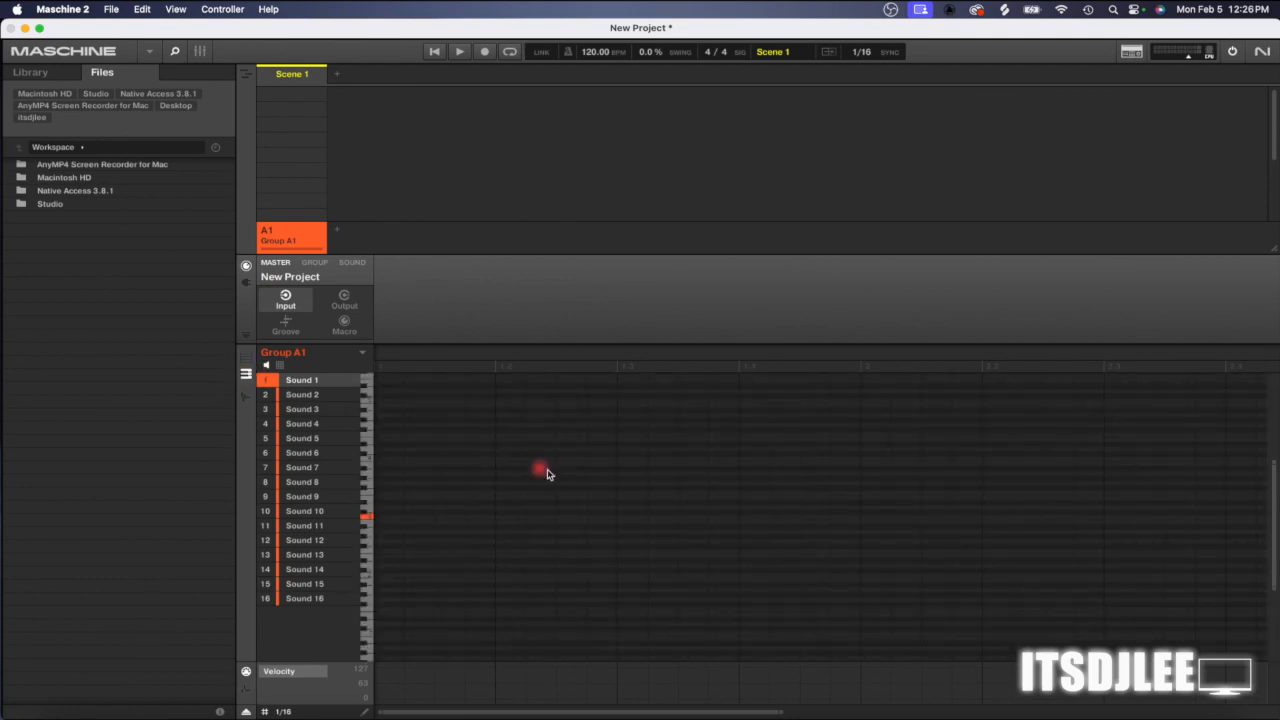
- Draw a 1/16 note on beat 1 of a new piano-roll pattern for Sound 1, and delete it
click(563, 481)
scroll(563, 481, up, 2)
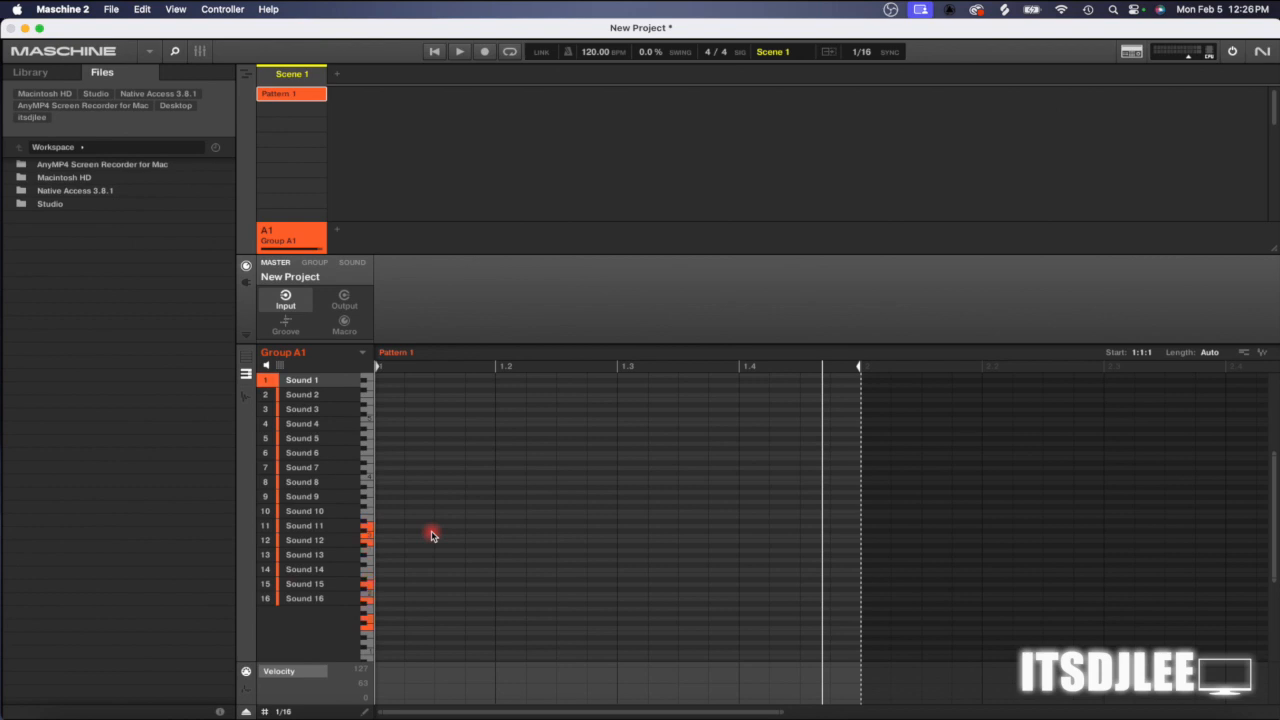
click(416, 531)
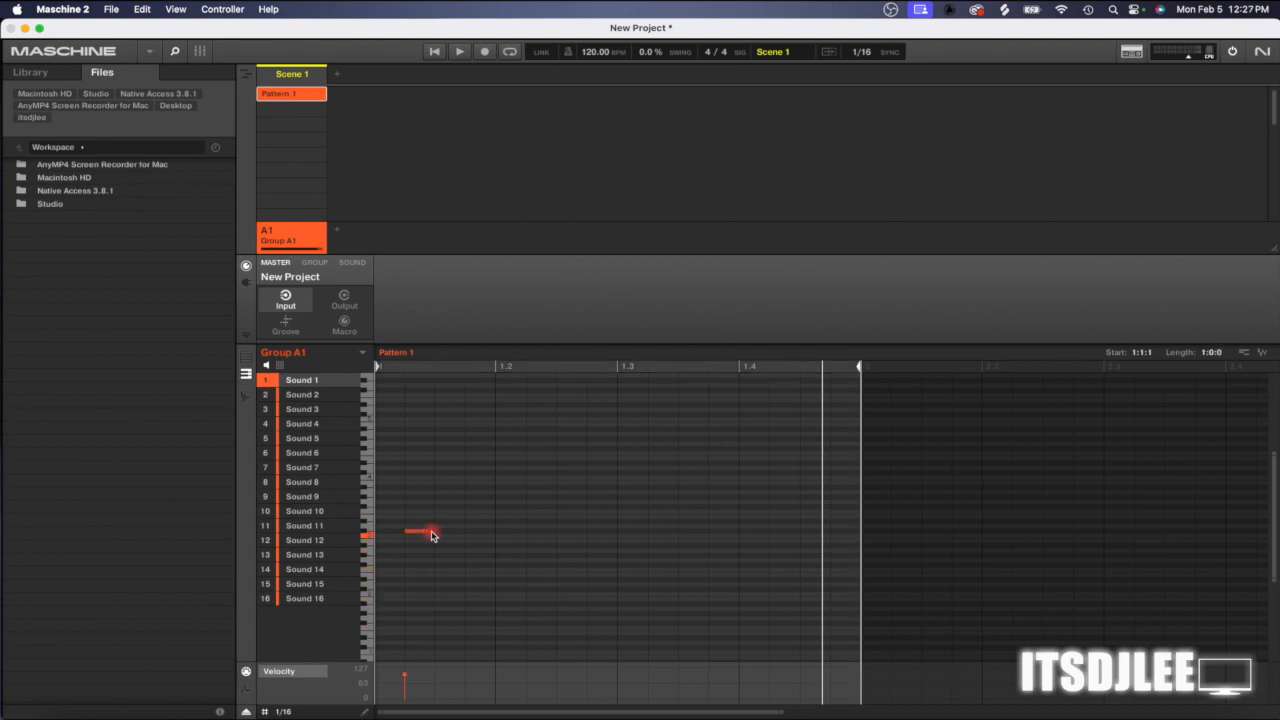
drag(417, 531, 394, 569)
key(Delete)
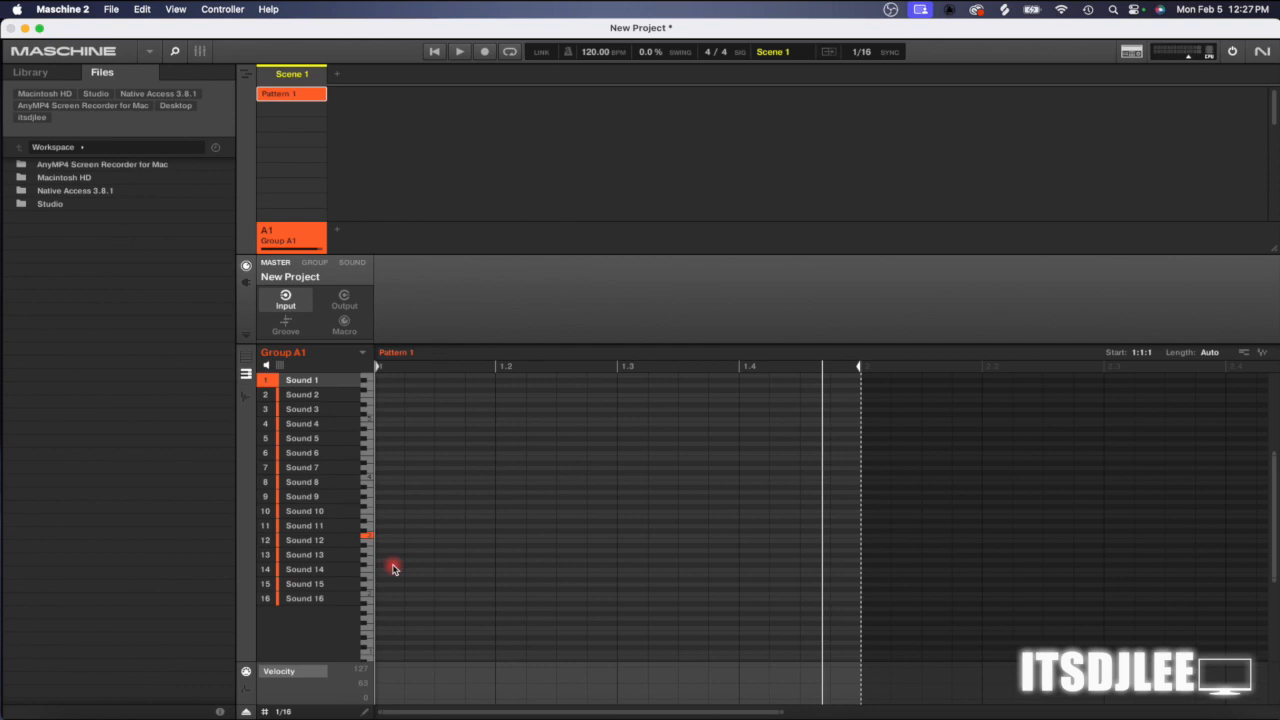
- Draw a long note from the pattern's start to past 1.3 in the piano roll, and delete it
click(411, 463)
drag(379, 466, 668, 463)
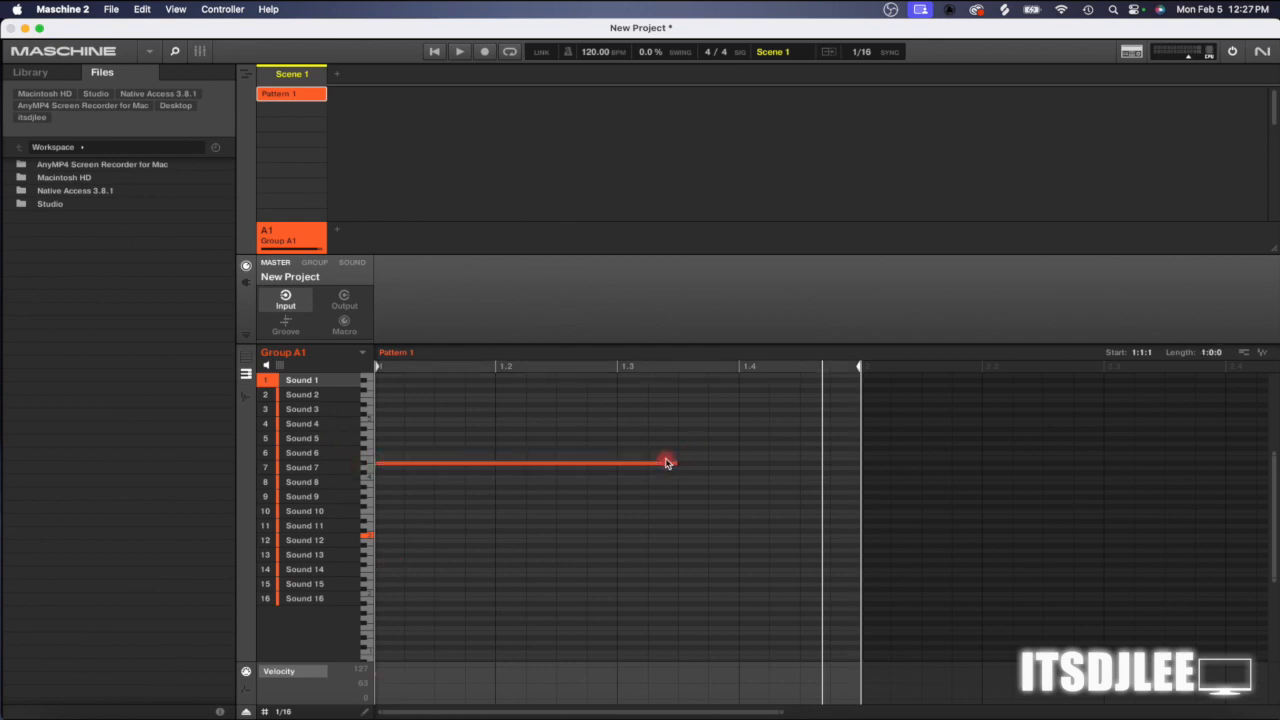
key(Delete)
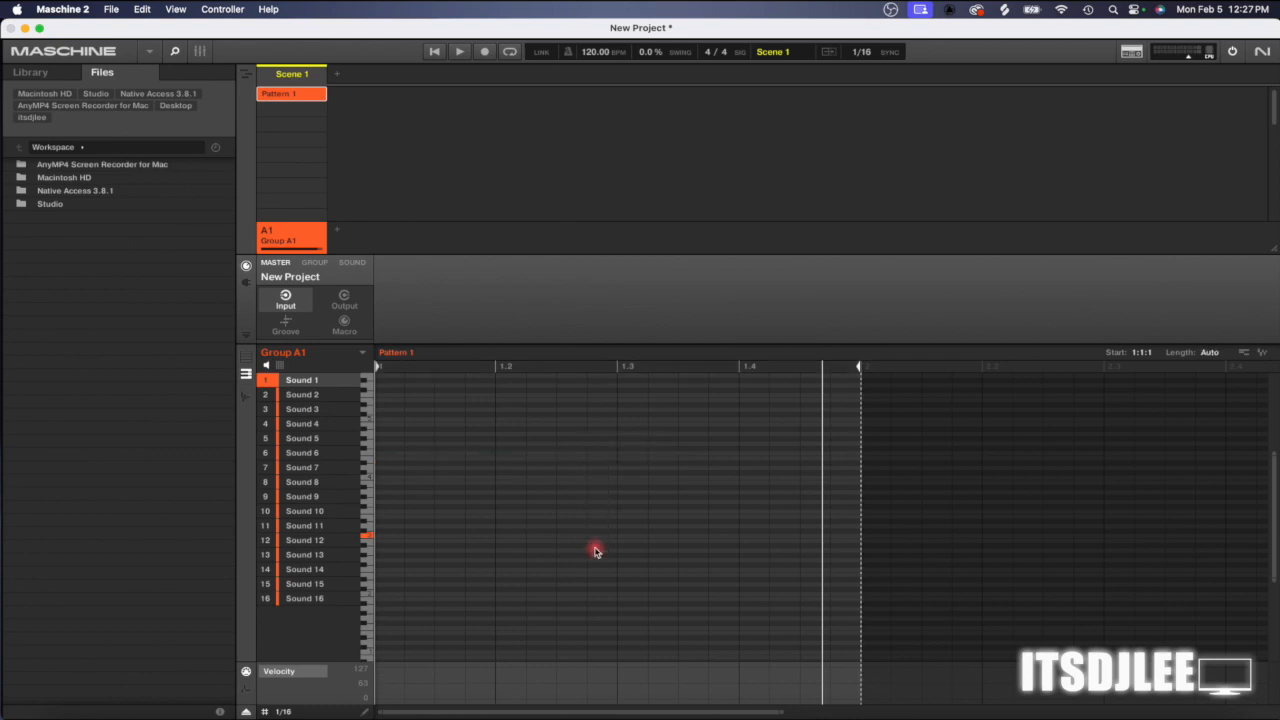
- Load the group file Hopstar '23.mxgrp into slot A1
click(244, 399)
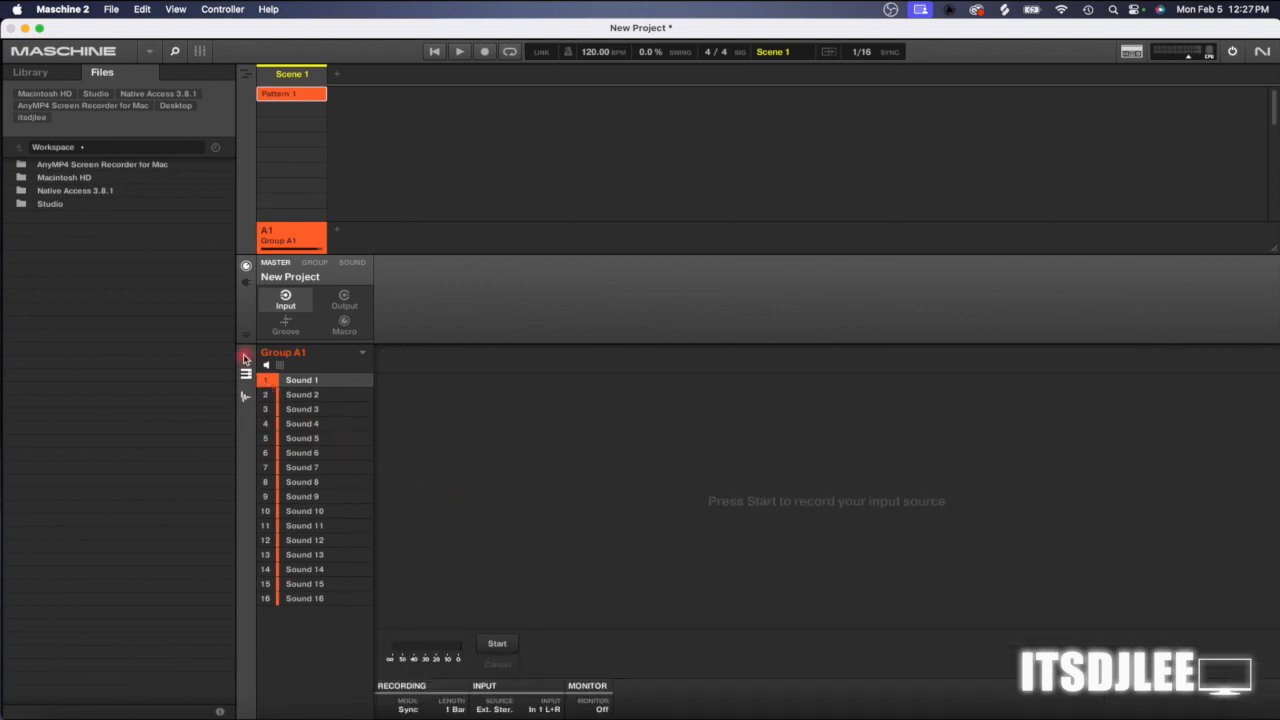
right_click(298, 236)
click(307, 239)
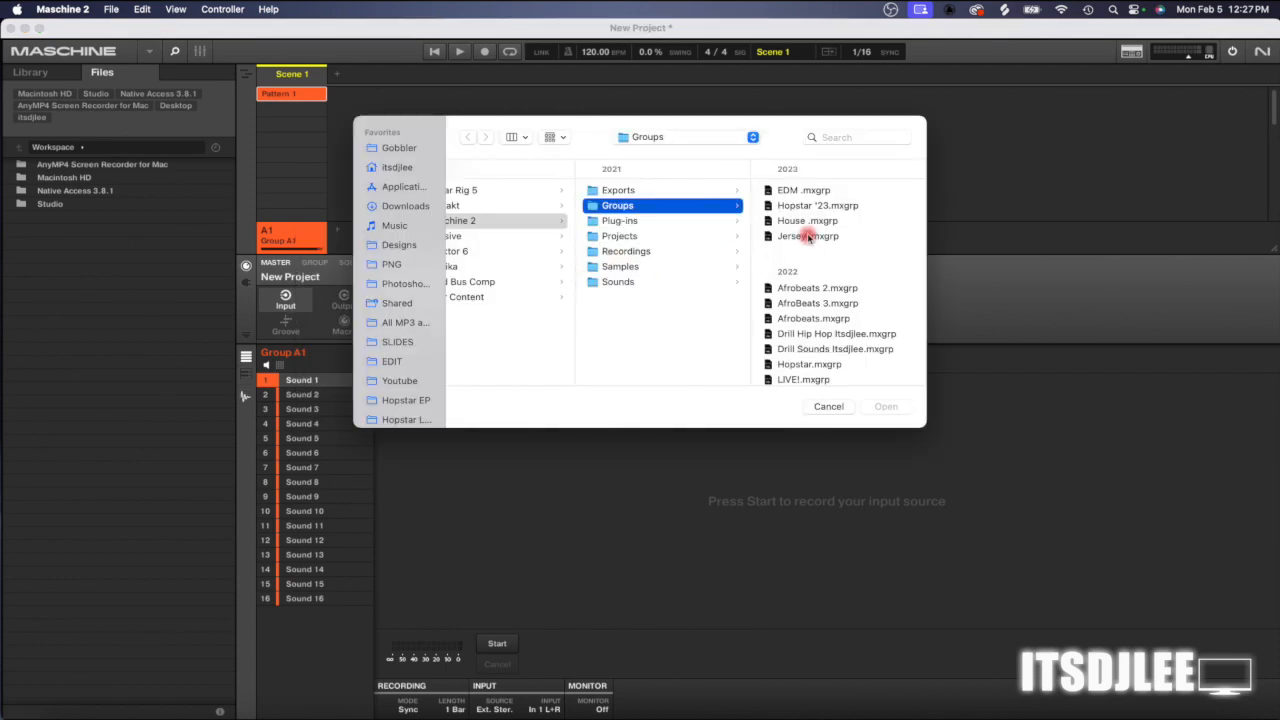
click(812, 207)
key(Return)
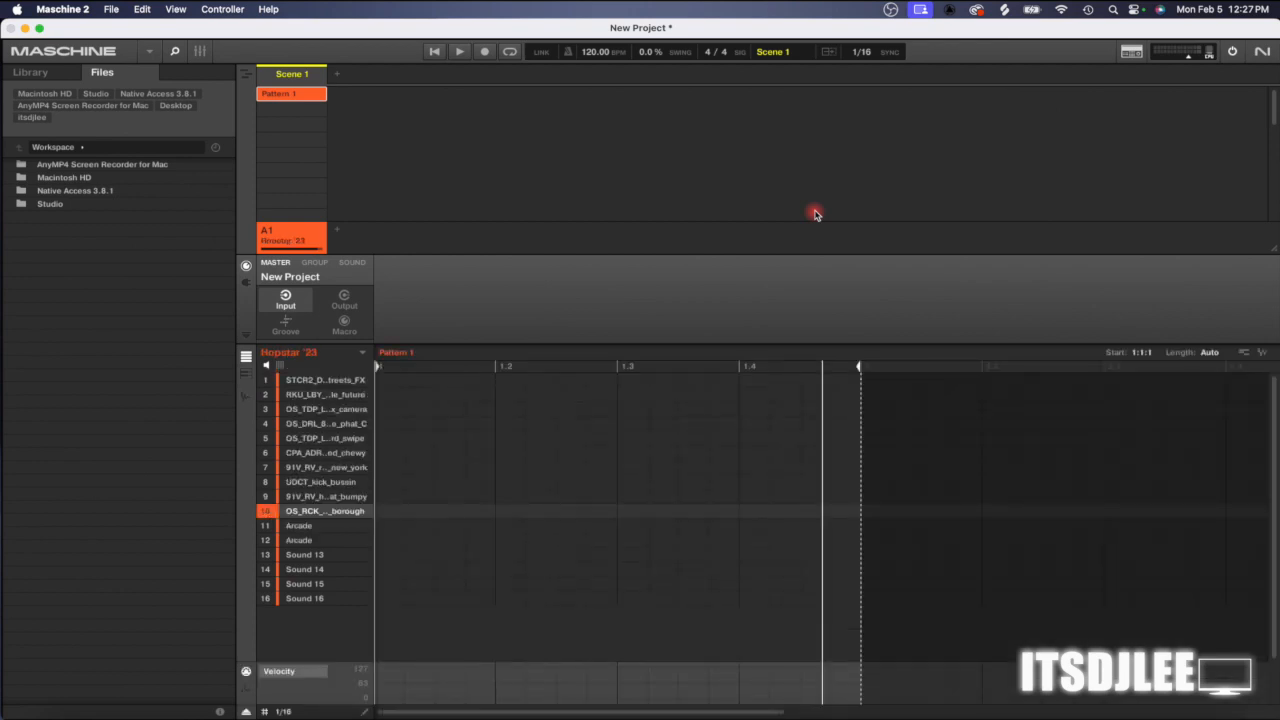
- Look at the waveform of the STCR2 Streets FX sound on the sampler's Edit page
click(314, 381)
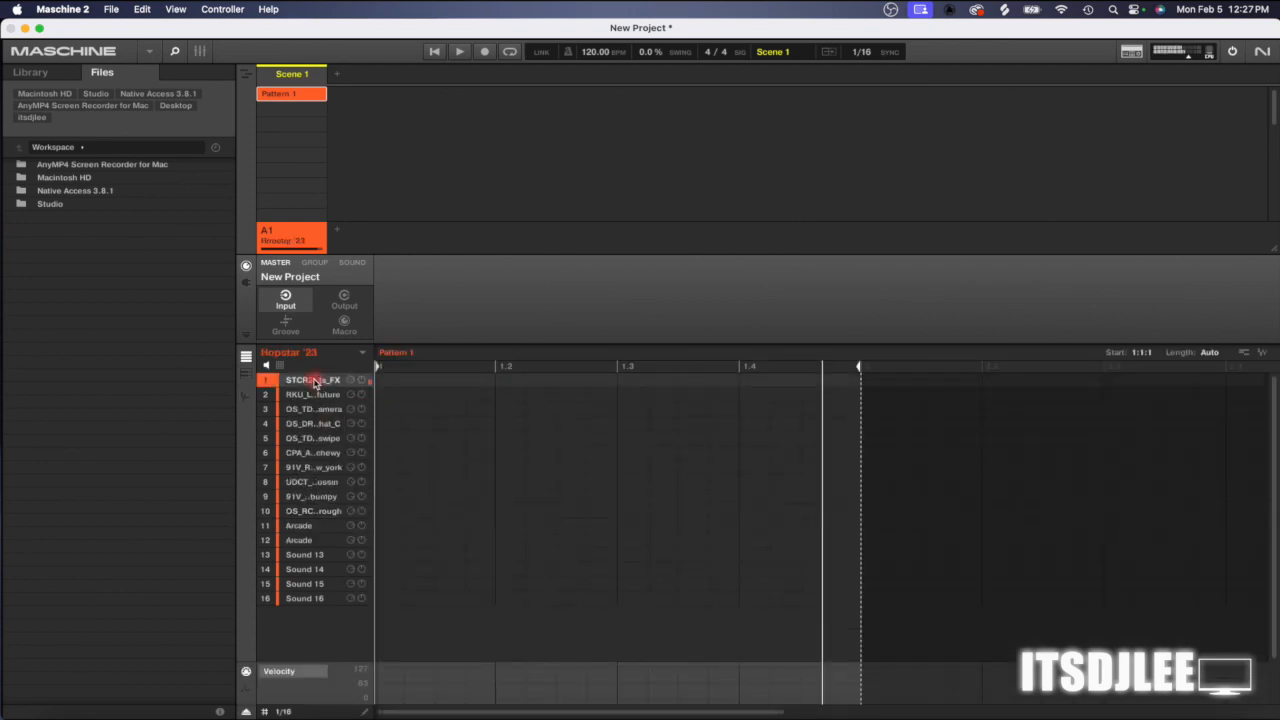
click(250, 399)
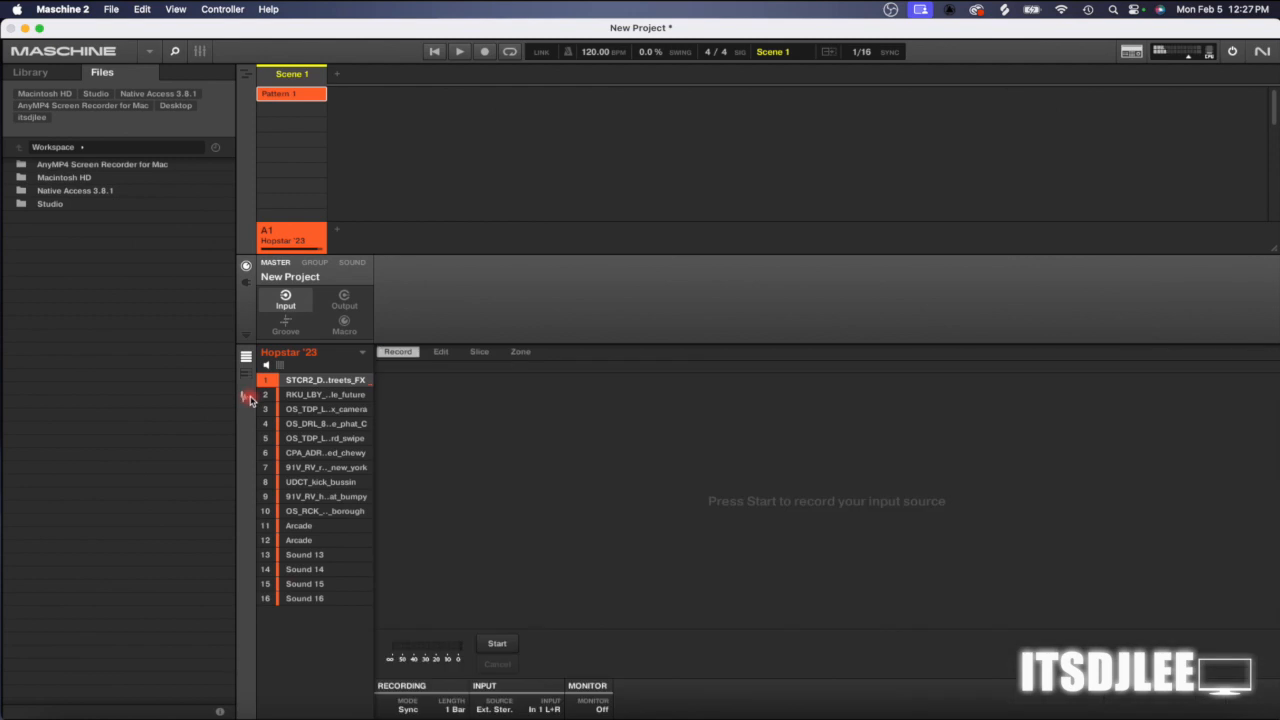
click(441, 353)
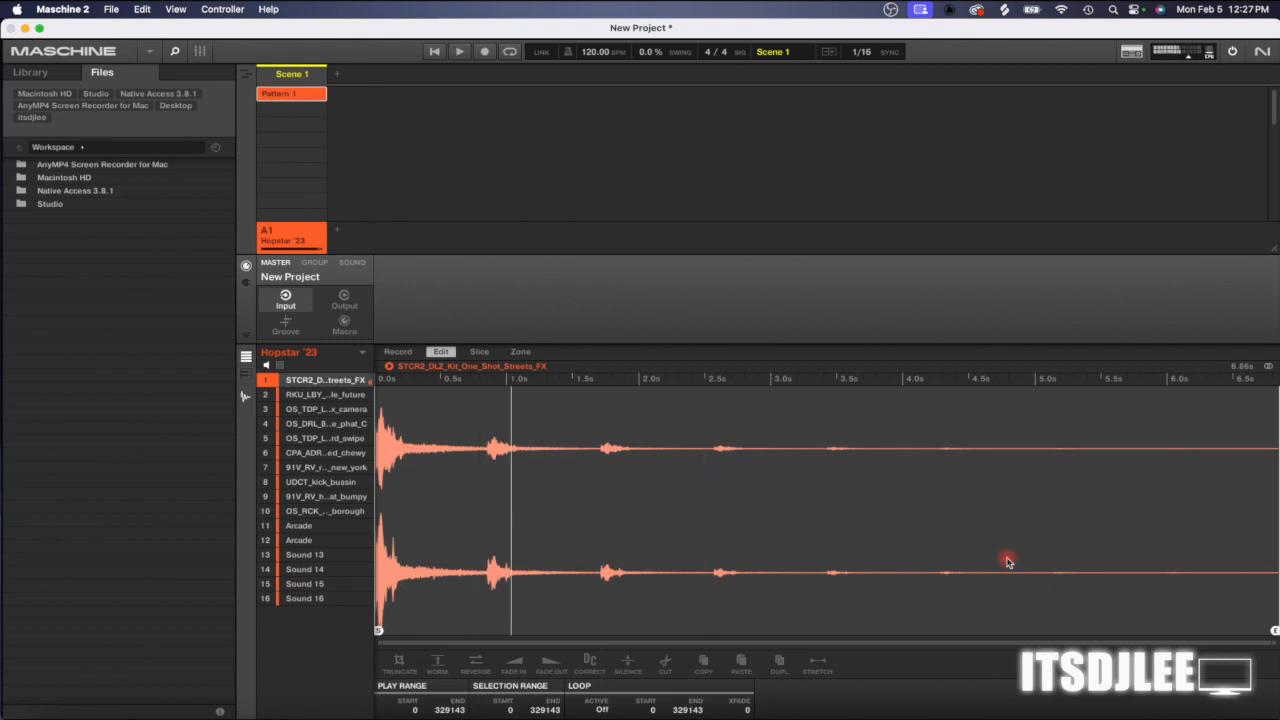
- Try slicing the Streets FX sample manually at about 0.85, 1.7 and 2.5 s, and undo the slices
click(480, 352)
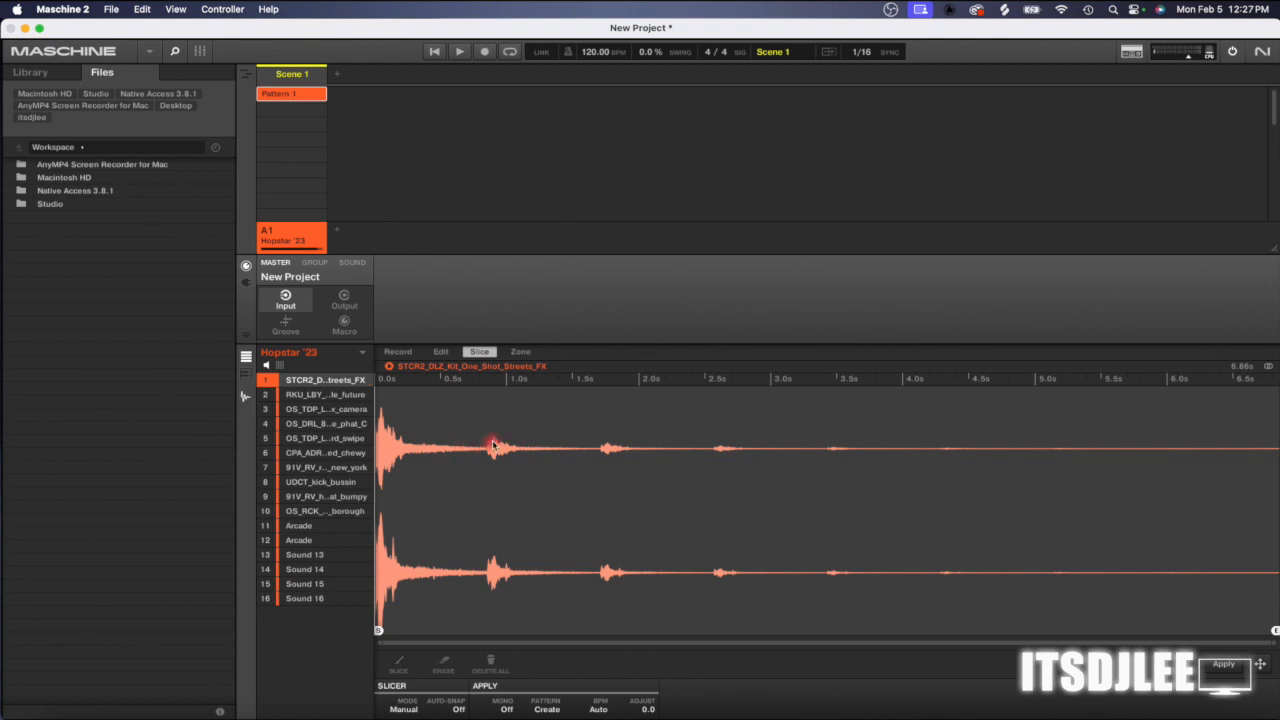
click(398, 662)
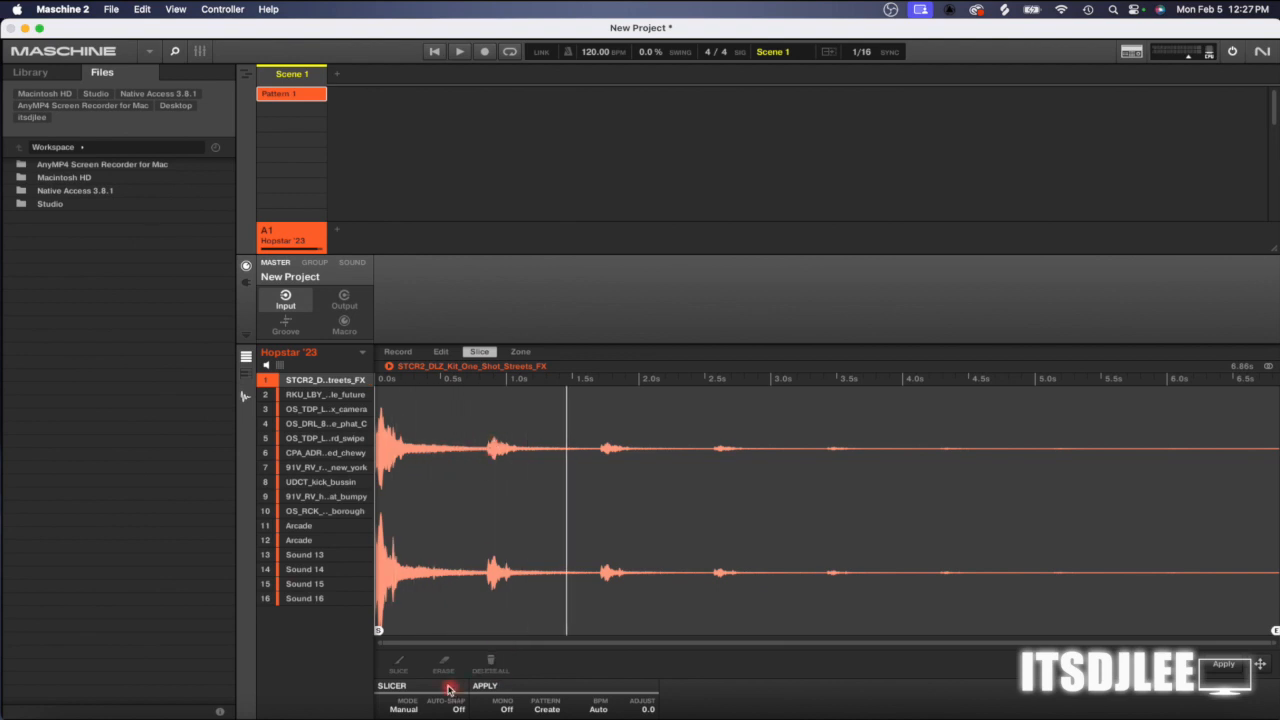
click(487, 485)
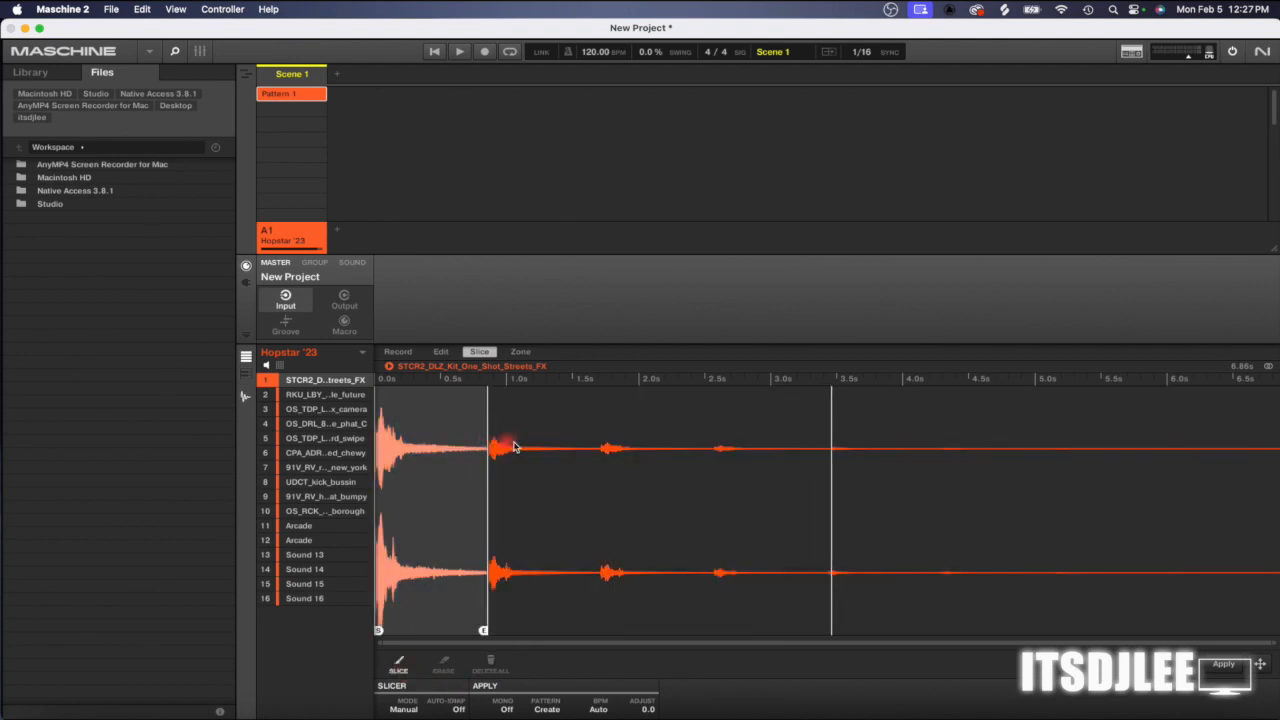
click(599, 450)
click(709, 436)
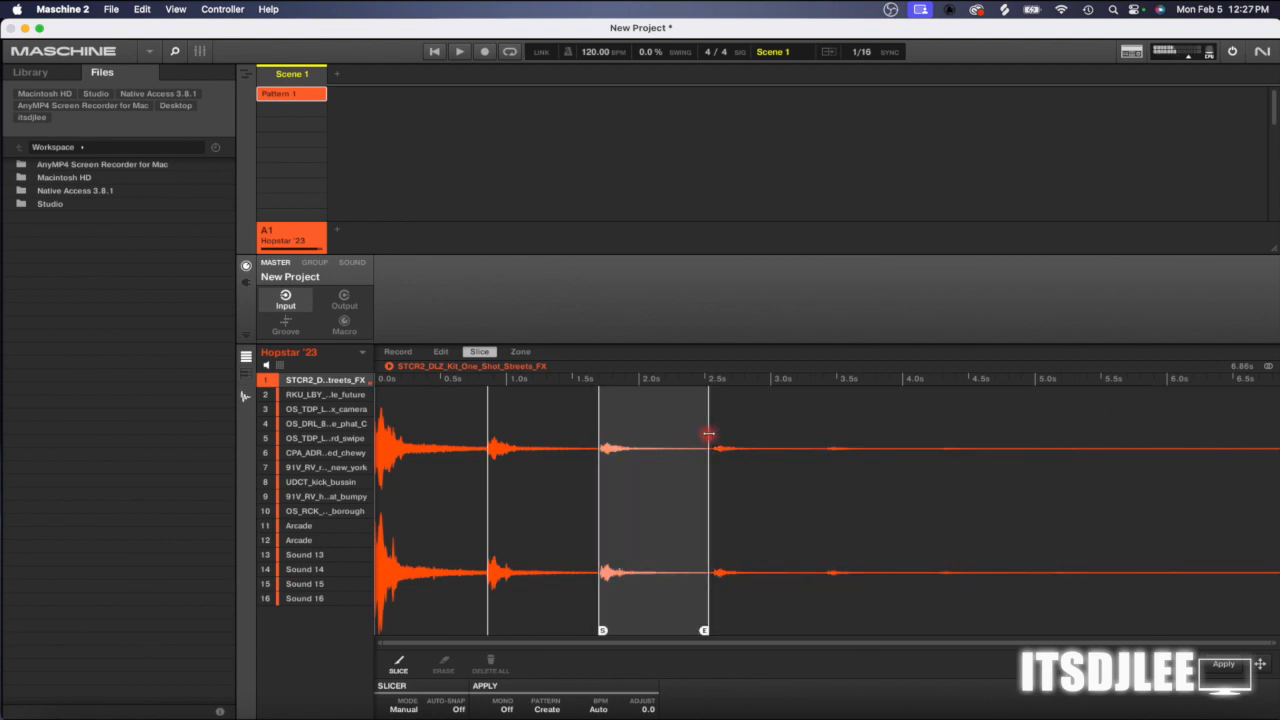
key(super+z)
key(super+z)
key(super+z)
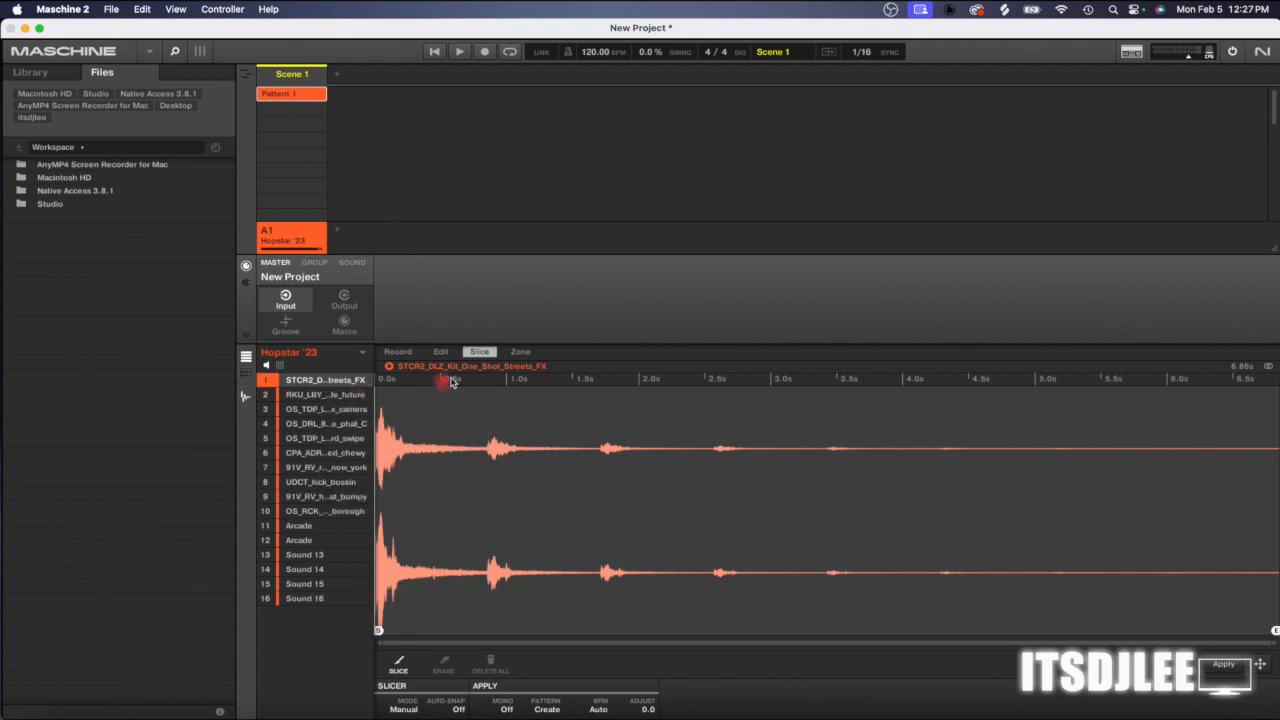
- Look at the sampler's Zone and Record pages, and return to the pattern editor
click(514, 353)
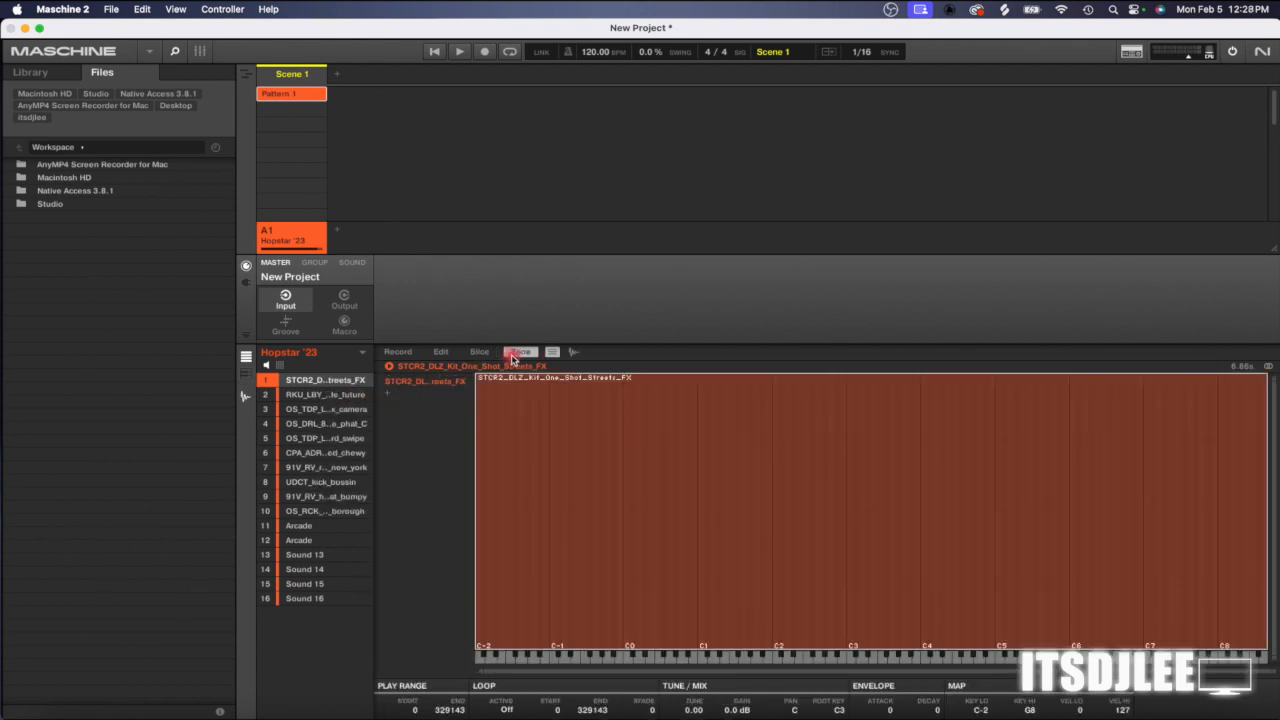
click(397, 352)
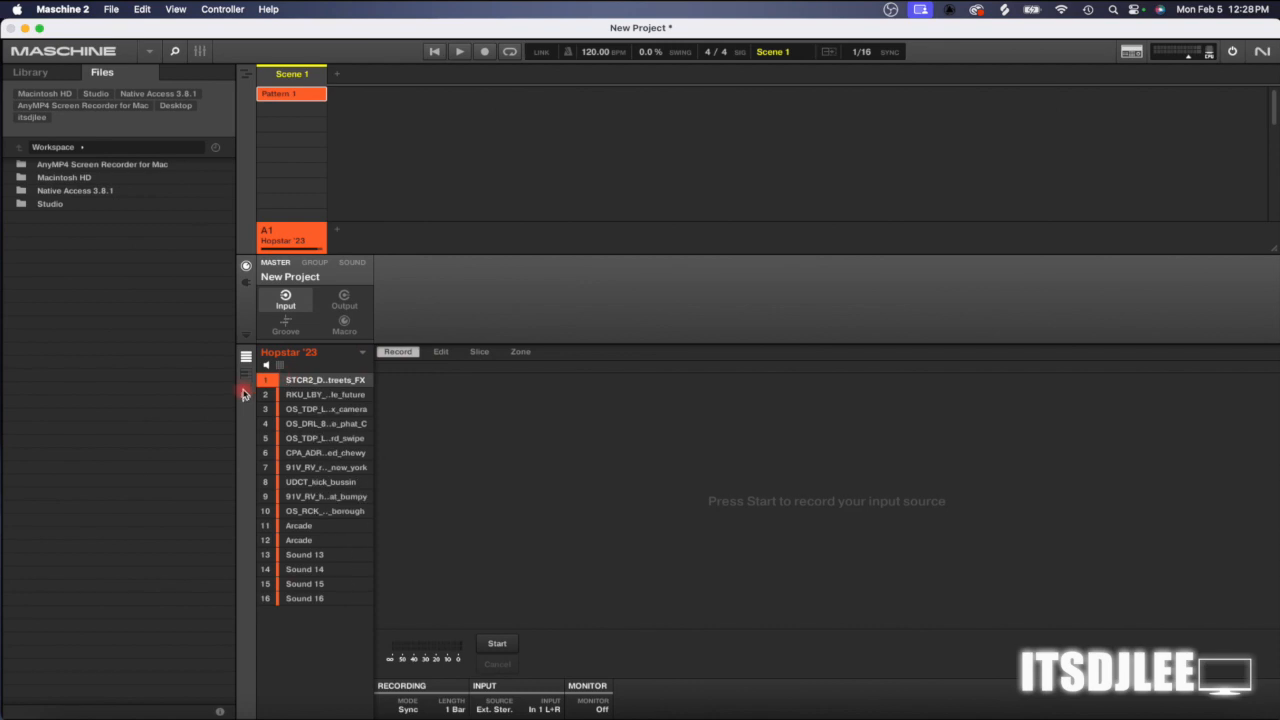
click(243, 384)
- Show the Hopstar '23 sounds as a pad grid, select pad 10, and return to the sound list
click(282, 366)
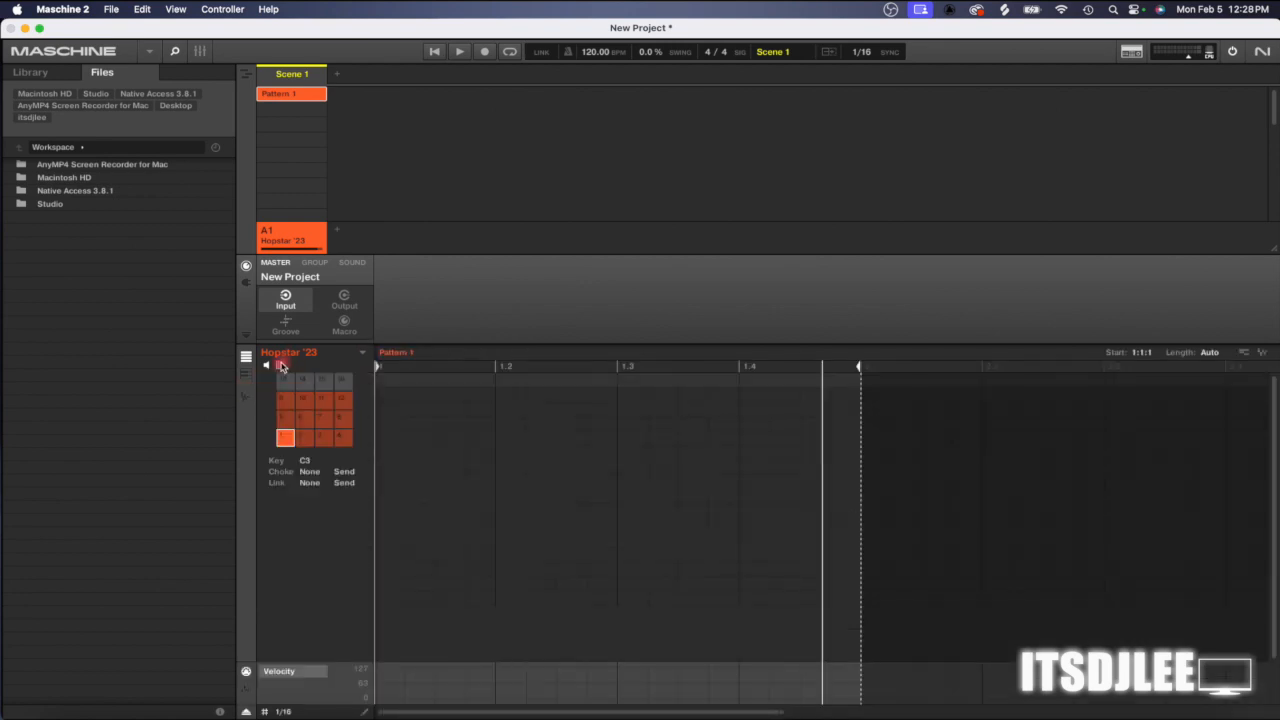
click(300, 403)
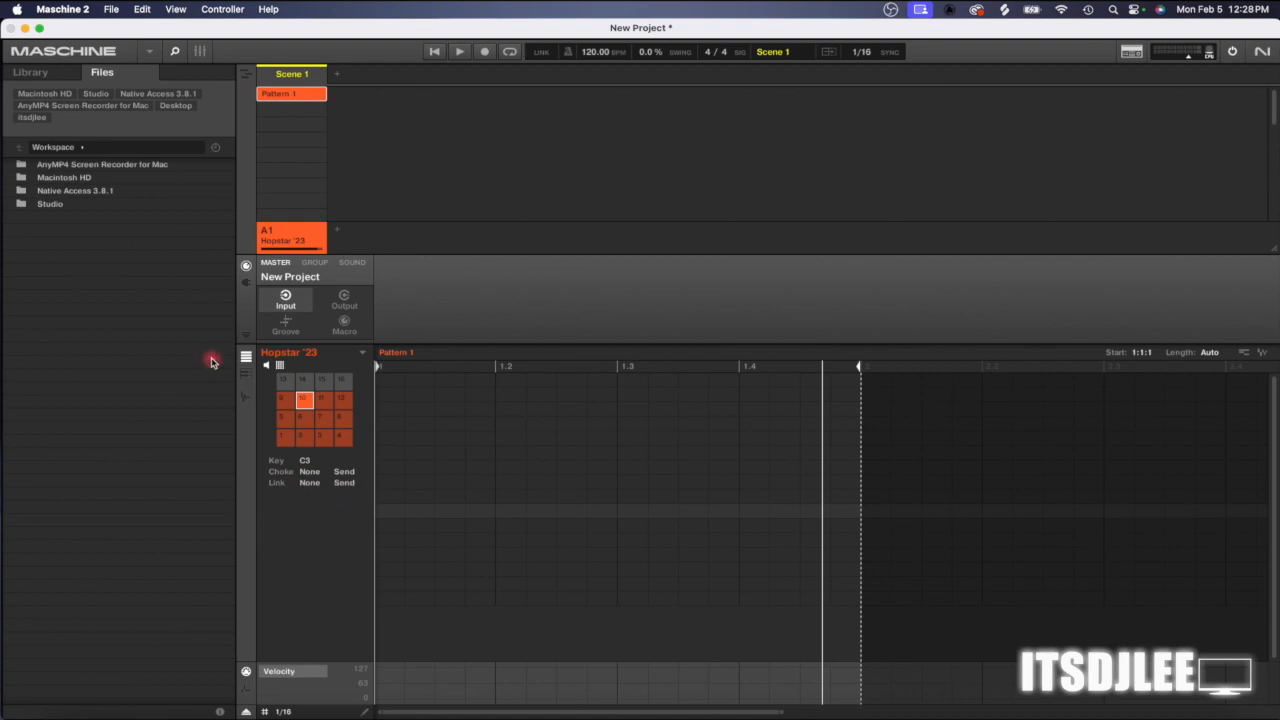
click(268, 365)
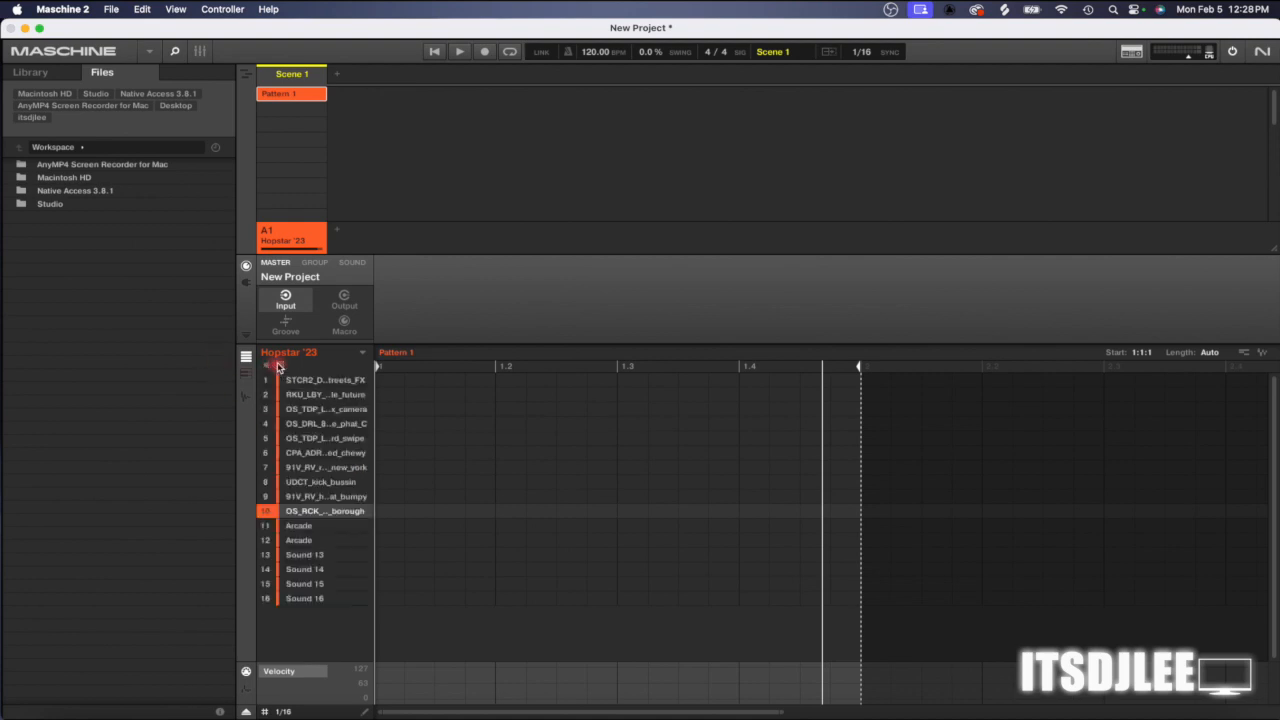
- Remove the Hopstar '23 group from slot A1
right_click(284, 231)
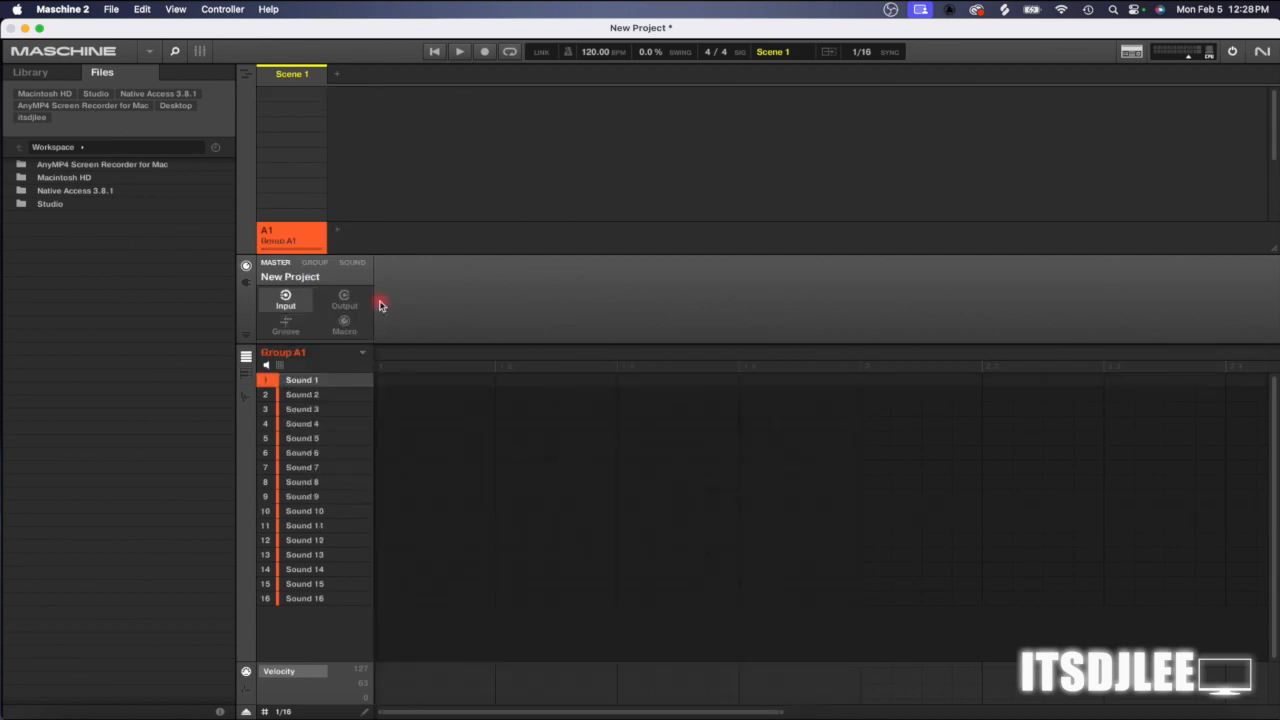
- Look at the project's arrangement timeline with its bar ruler, and return to the scene view
click(246, 72)
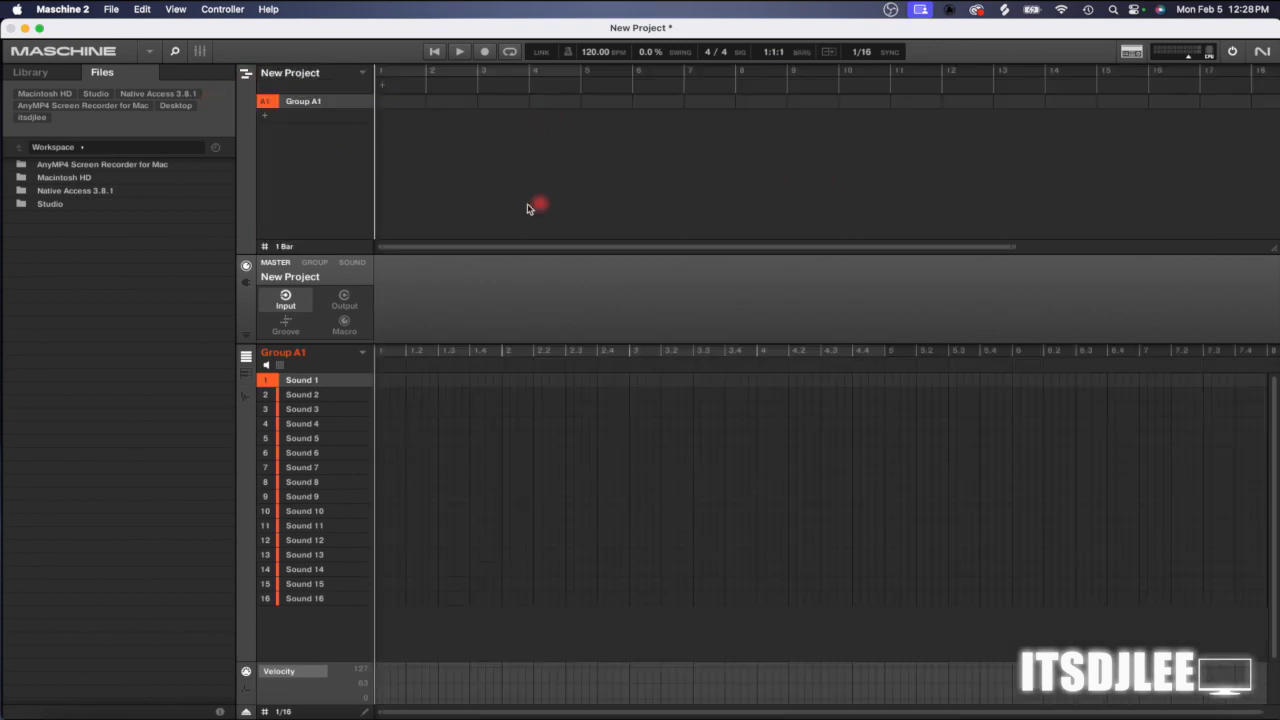
drag(465, 248, 712, 248)
click(465, 248)
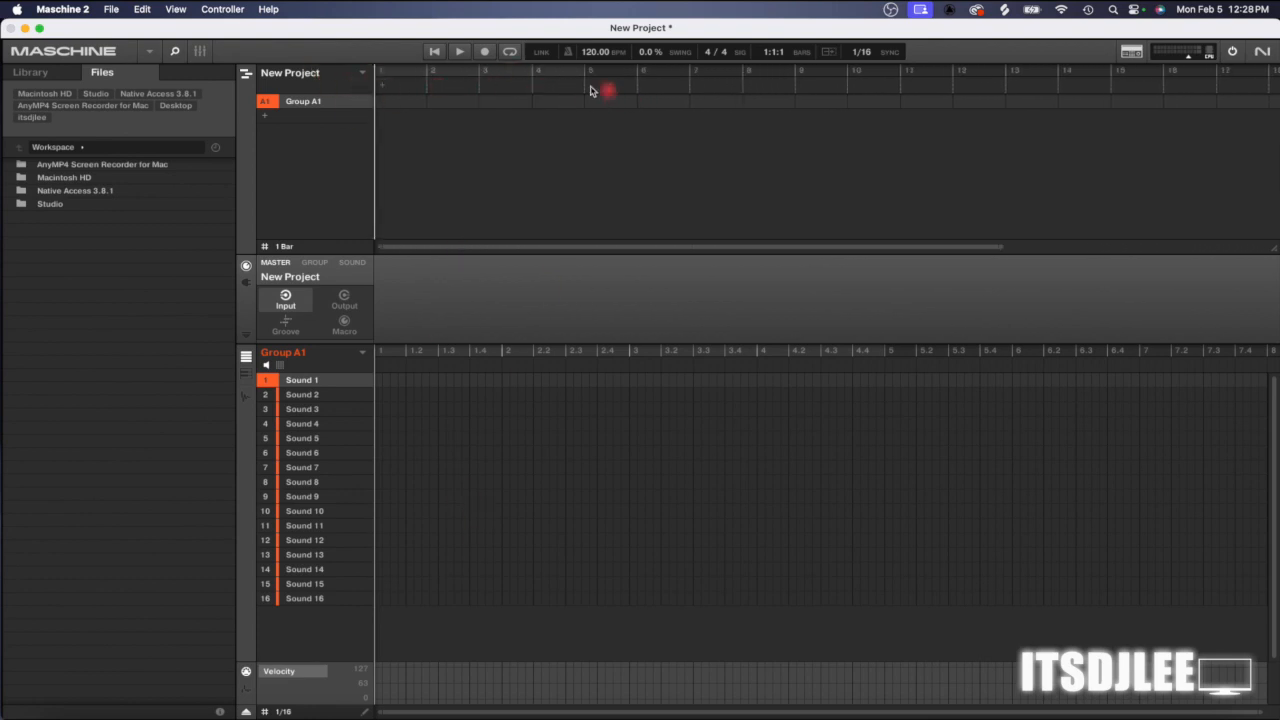
click(246, 78)
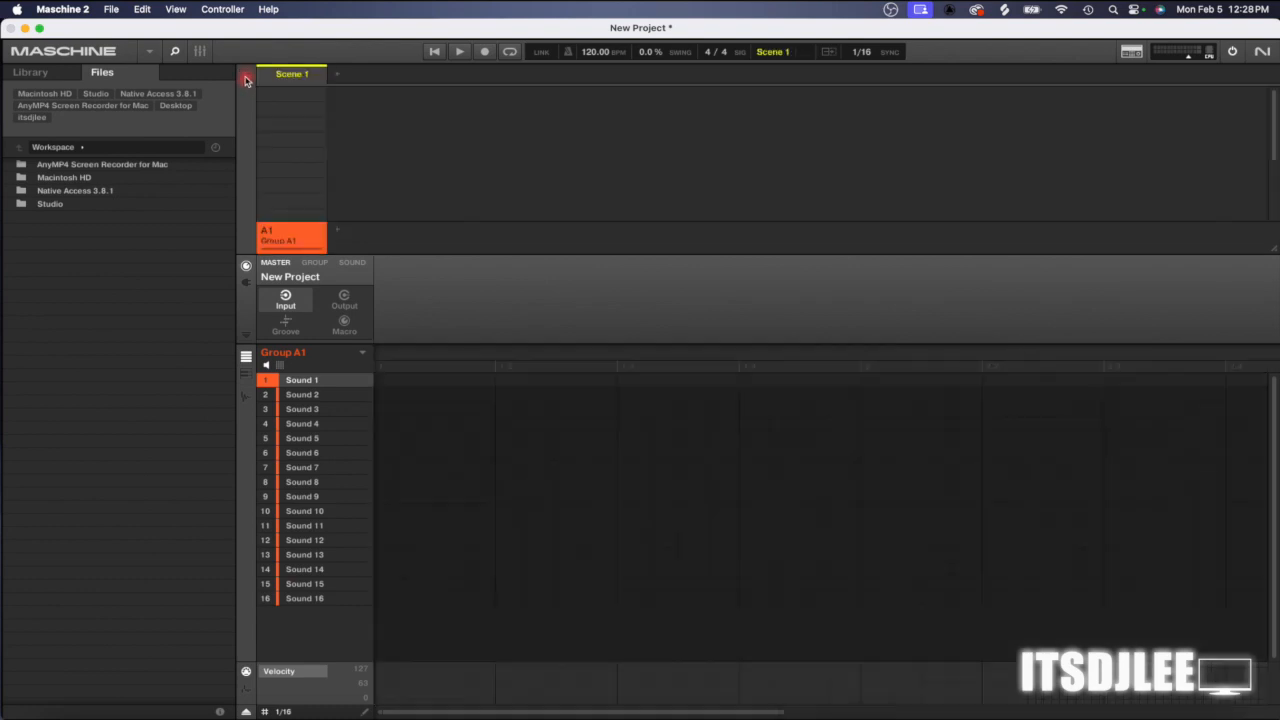
- Open the mixer and show its IO, plug-in and Aux sections
click(200, 51)
click(246, 103)
click(246, 118)
click(246, 134)
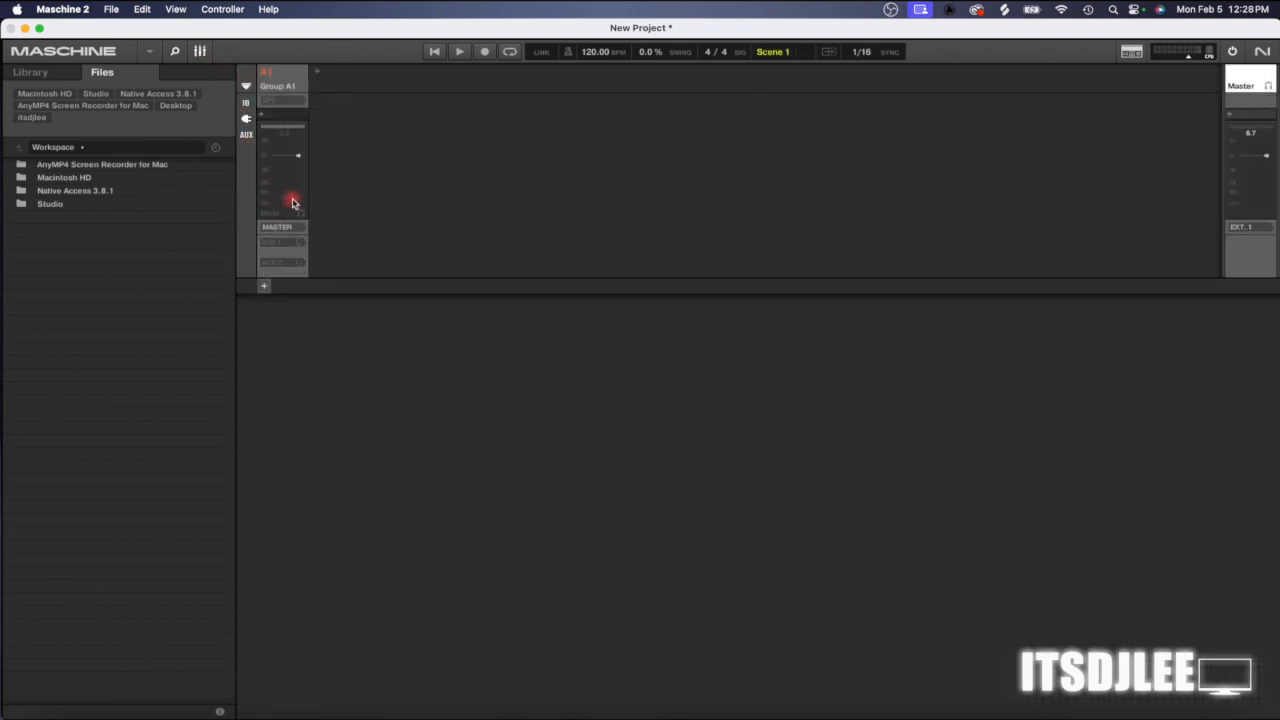
- Examine Group A1's internal effect choices, output routing and plug-in area in the mixer
drag(266, 123, 299, 119)
click(264, 116)
click(366, 132)
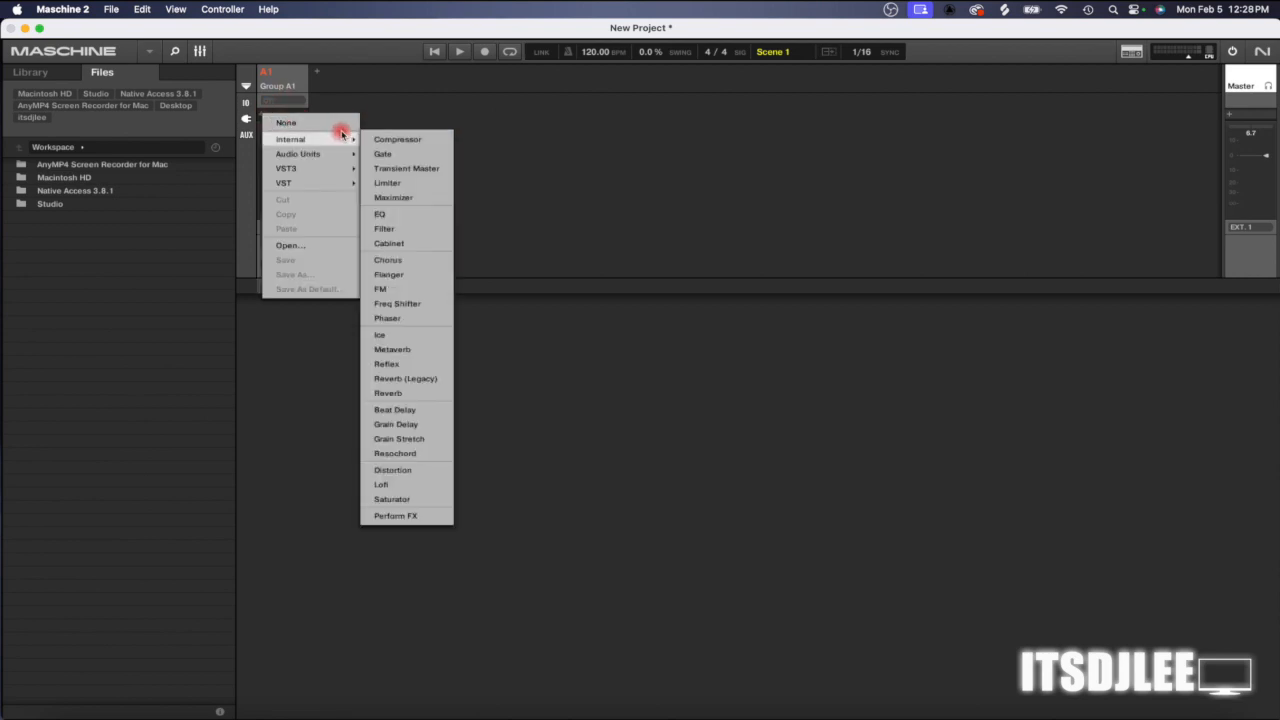
click(403, 109)
click(283, 228)
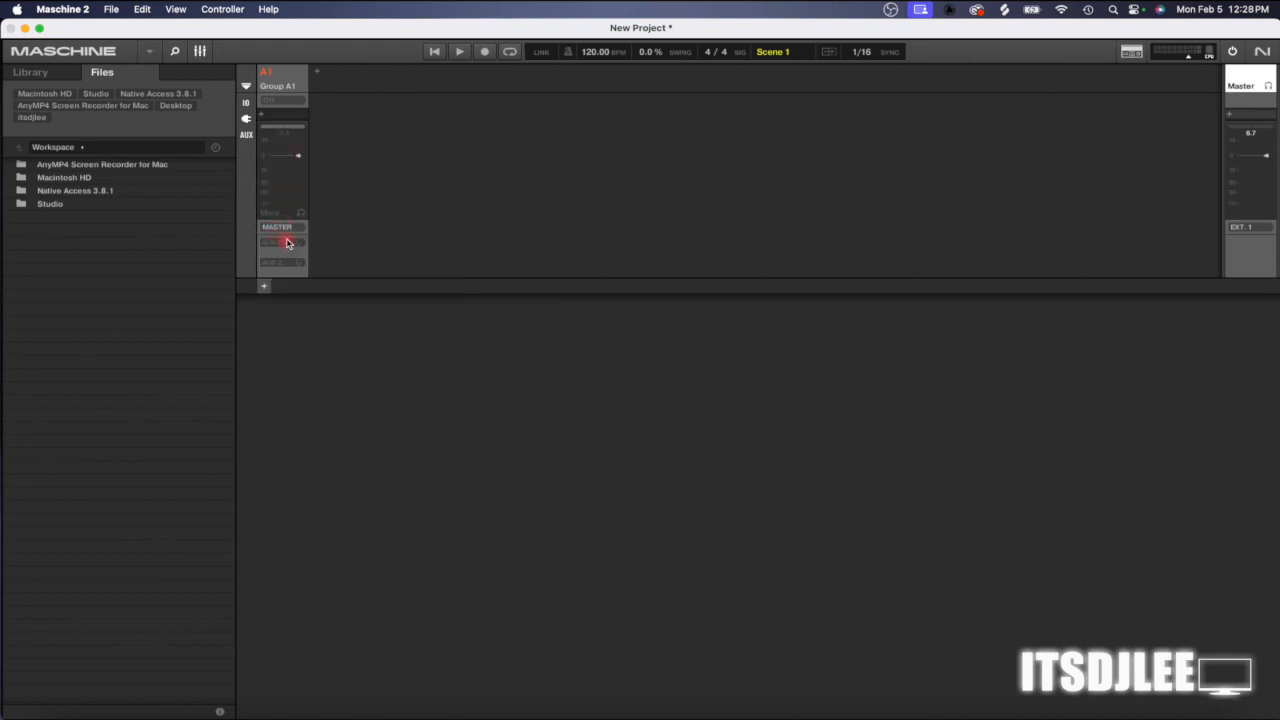
click(269, 289)
click(506, 296)
click(981, 136)
- Close the mixer, and hide and reshow the browser
click(203, 55)
click(174, 51)
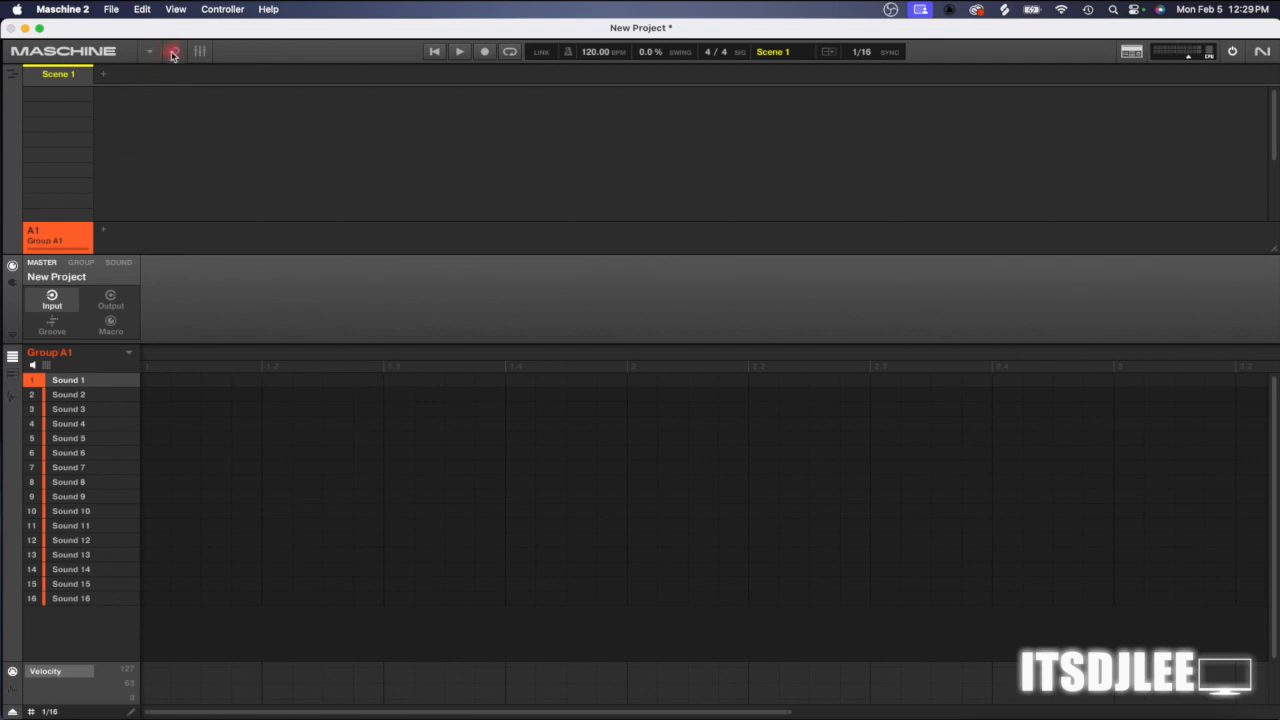
click(172, 55)
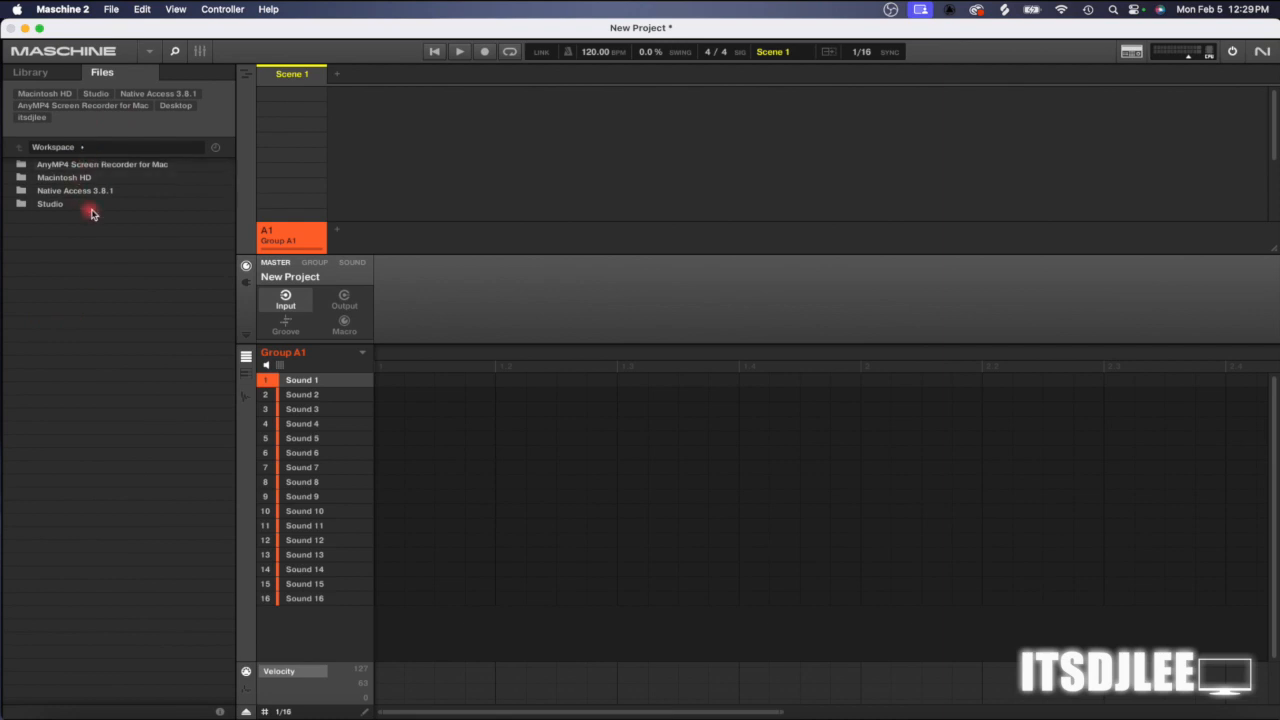
- Look through the Library's factory categories: projects, groups, sounds, instruments, effects, loops and one-shots
click(30, 73)
click(20, 97)
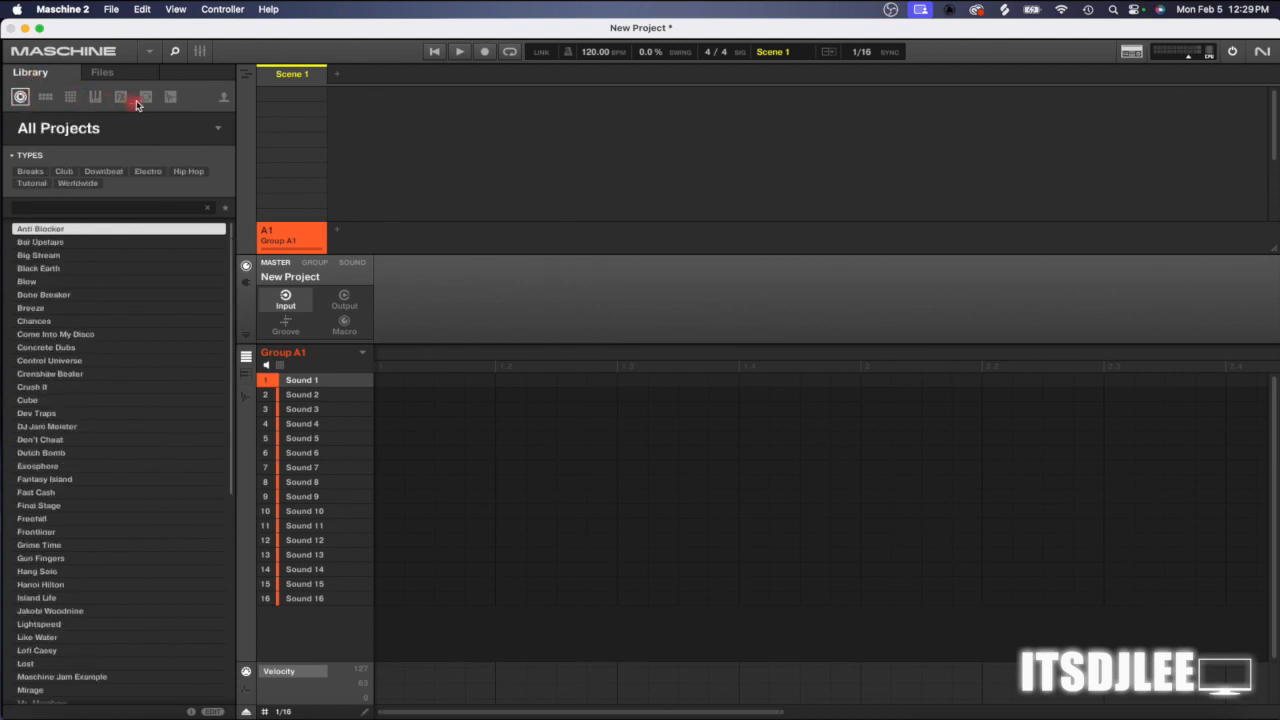
click(42, 97)
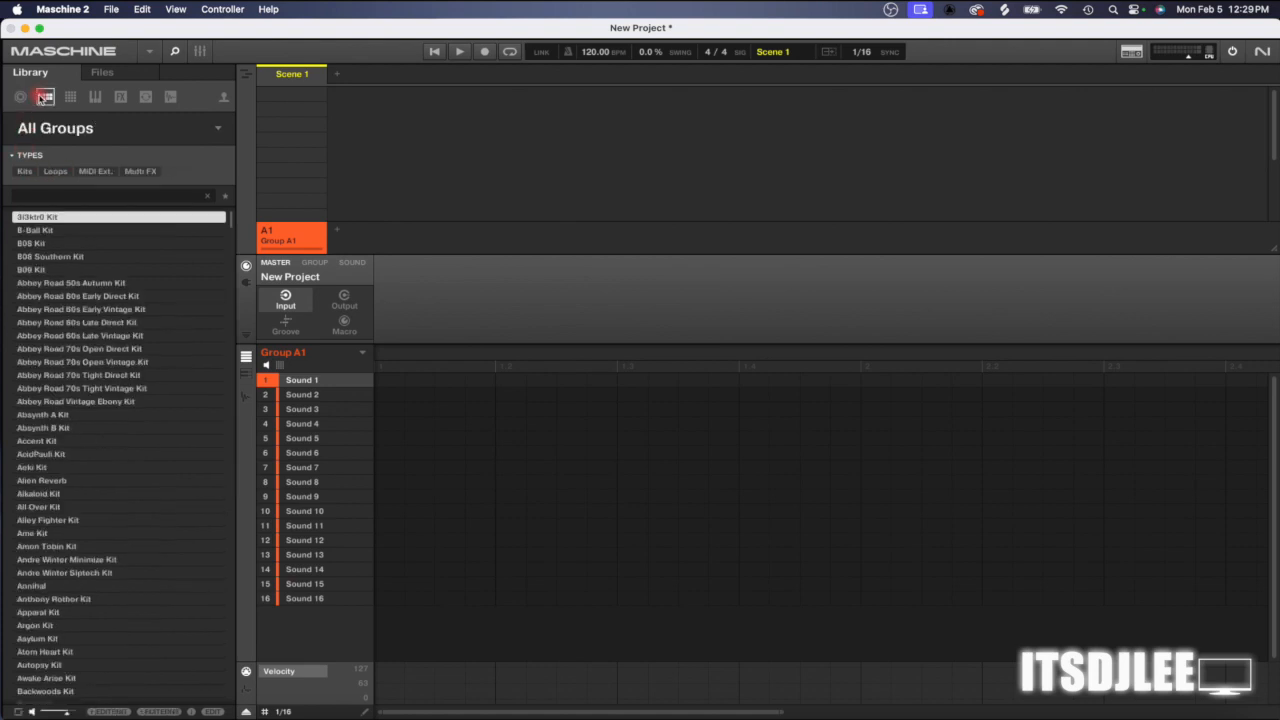
click(71, 97)
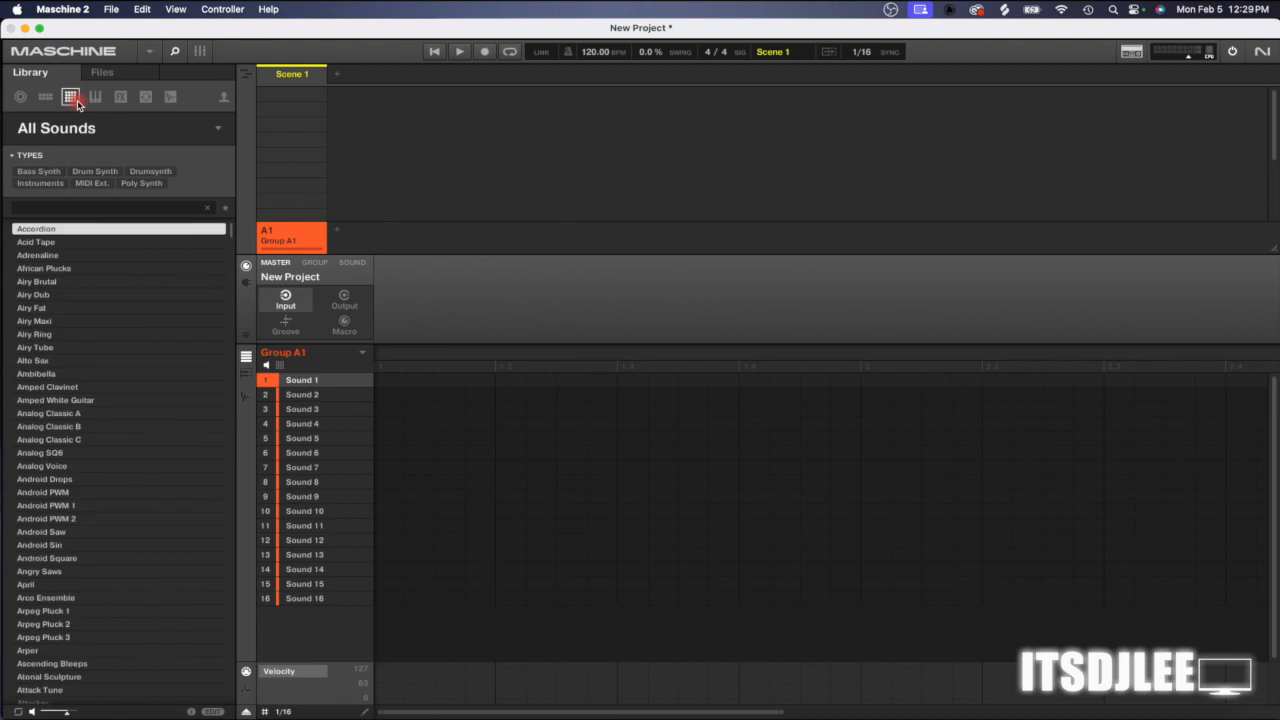
click(95, 98)
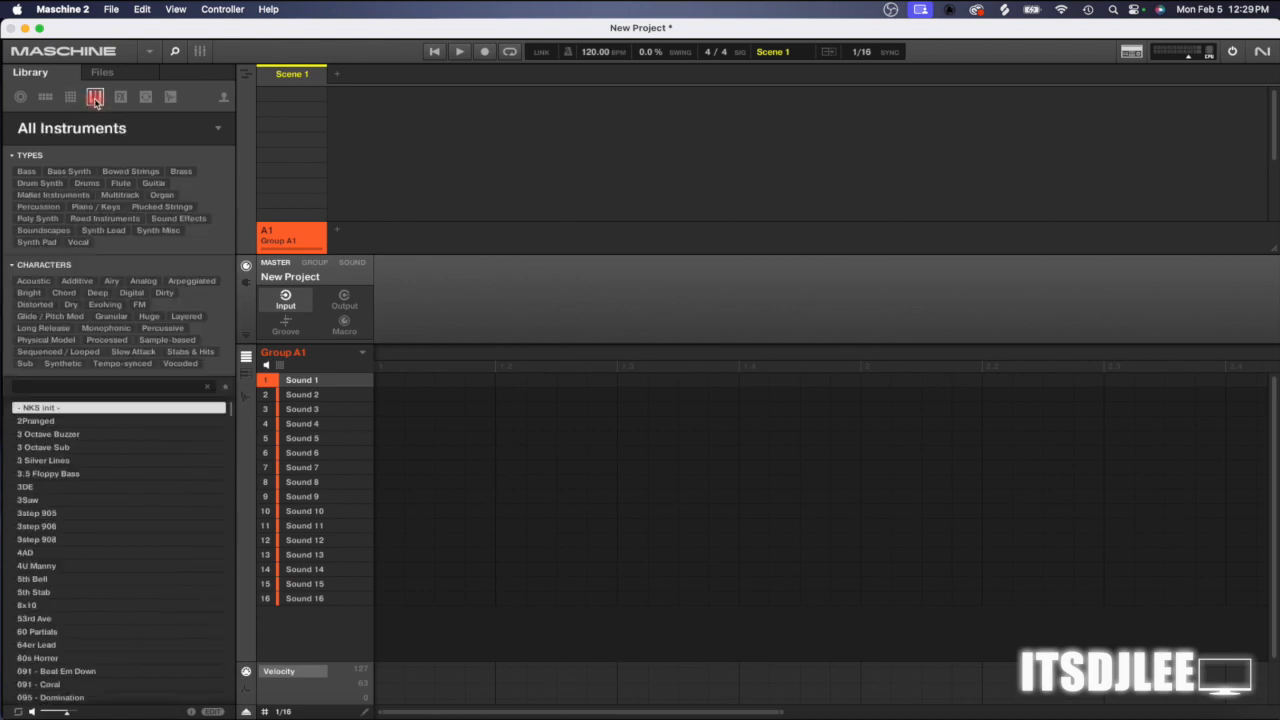
click(120, 97)
click(145, 98)
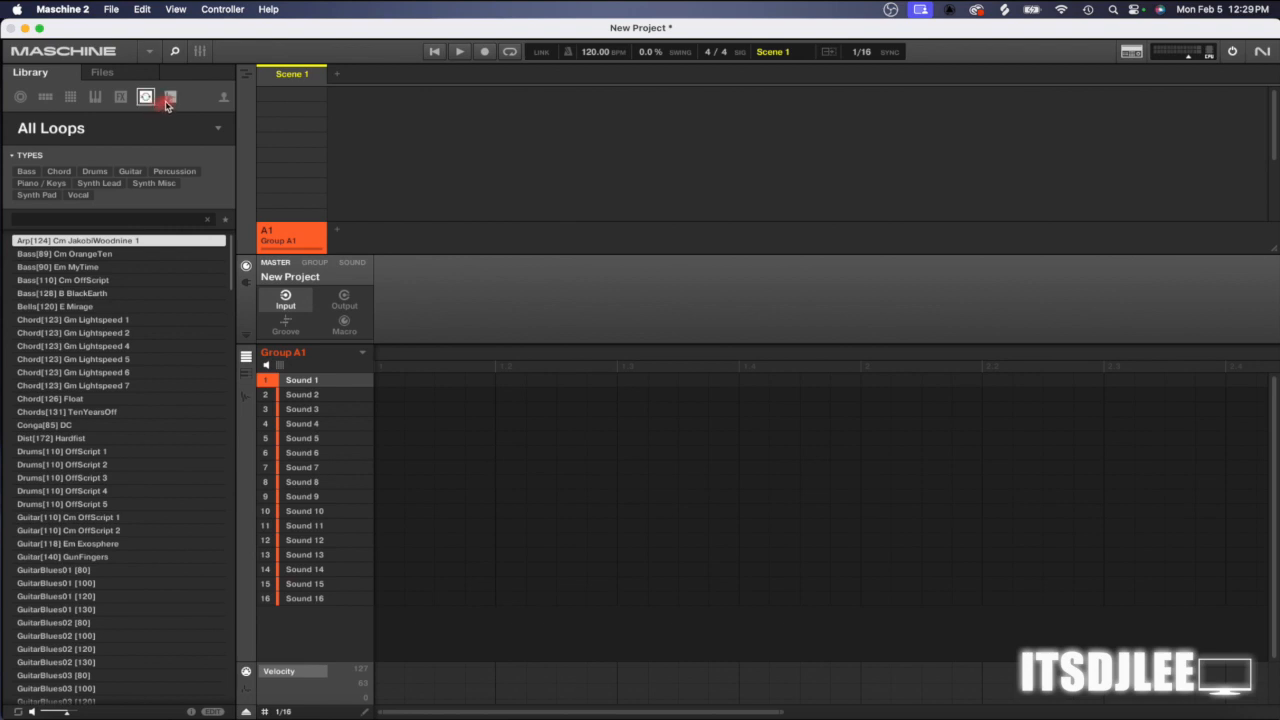
click(168, 100)
- Examine the user-content one-shots and saved user projects, and return the Library to factory content
click(223, 99)
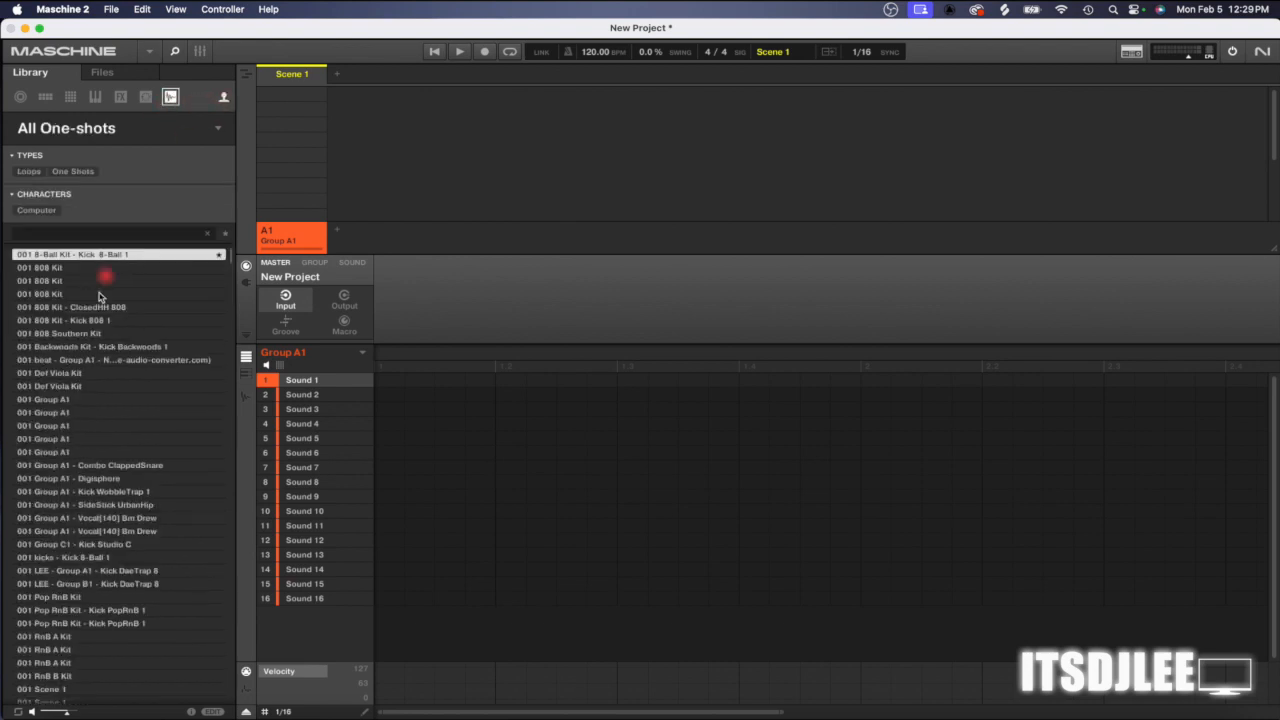
scroll(82, 360, down, 8)
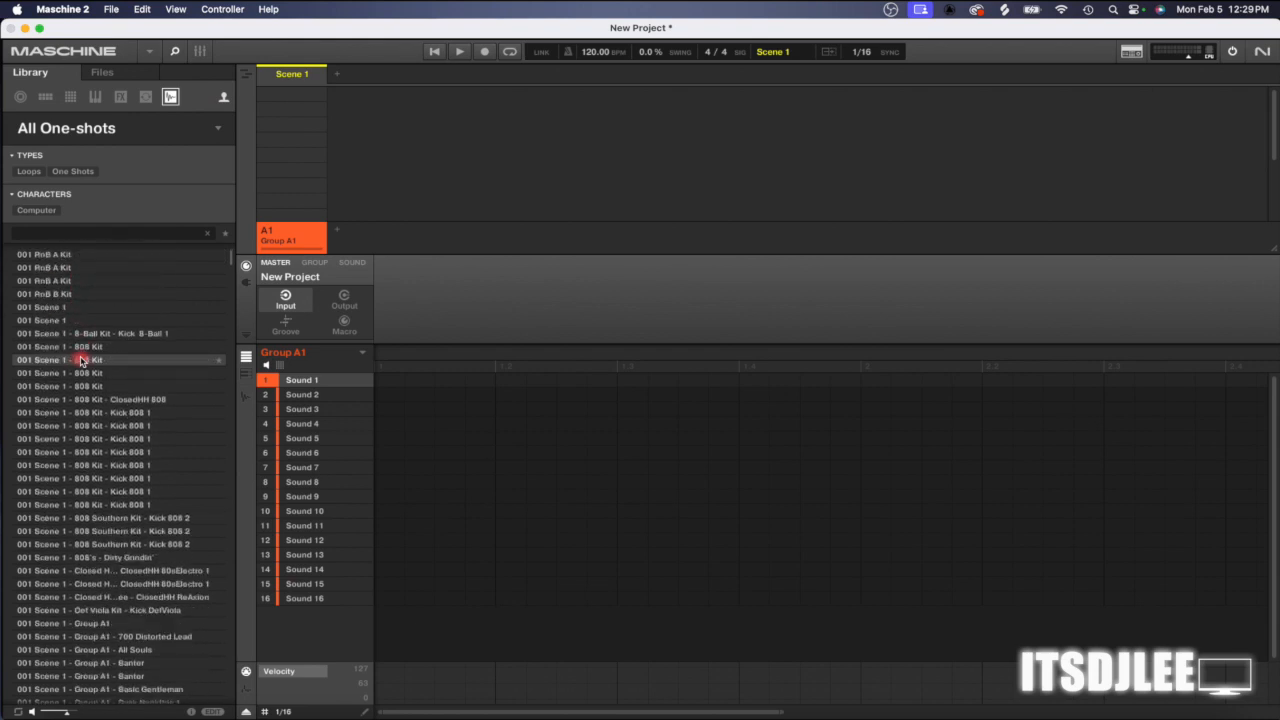
click(82, 360)
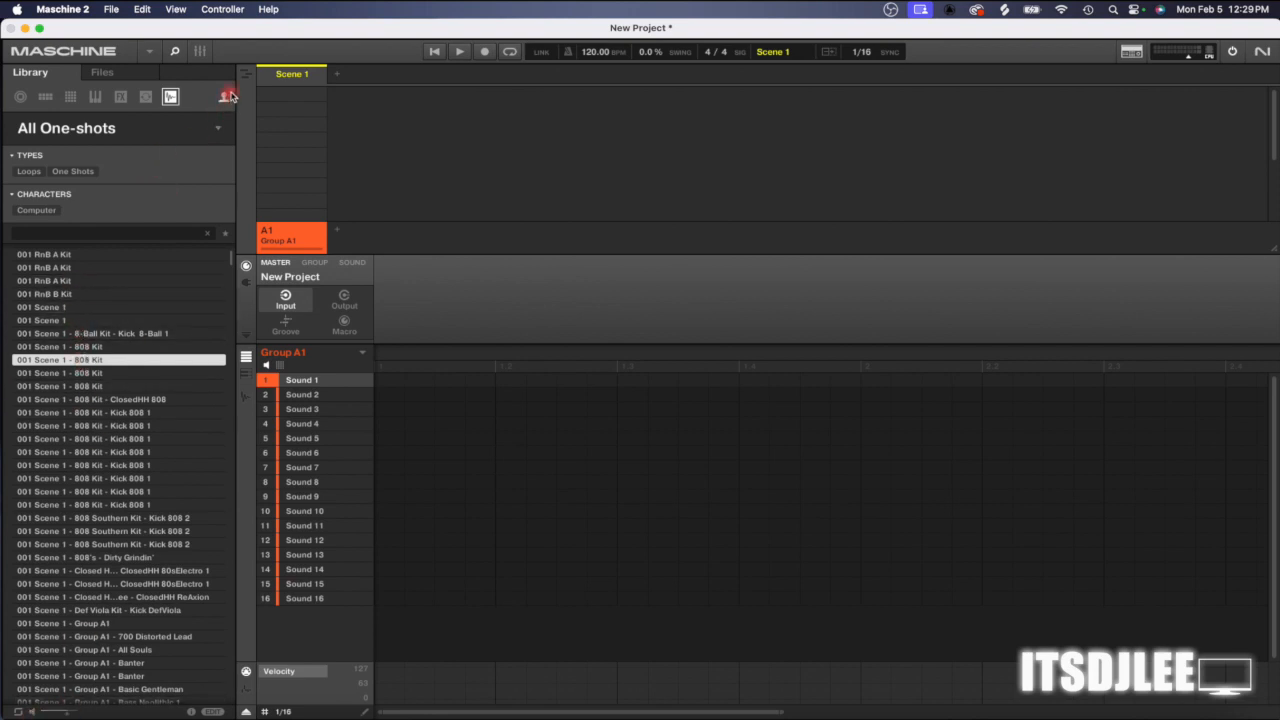
click(22, 98)
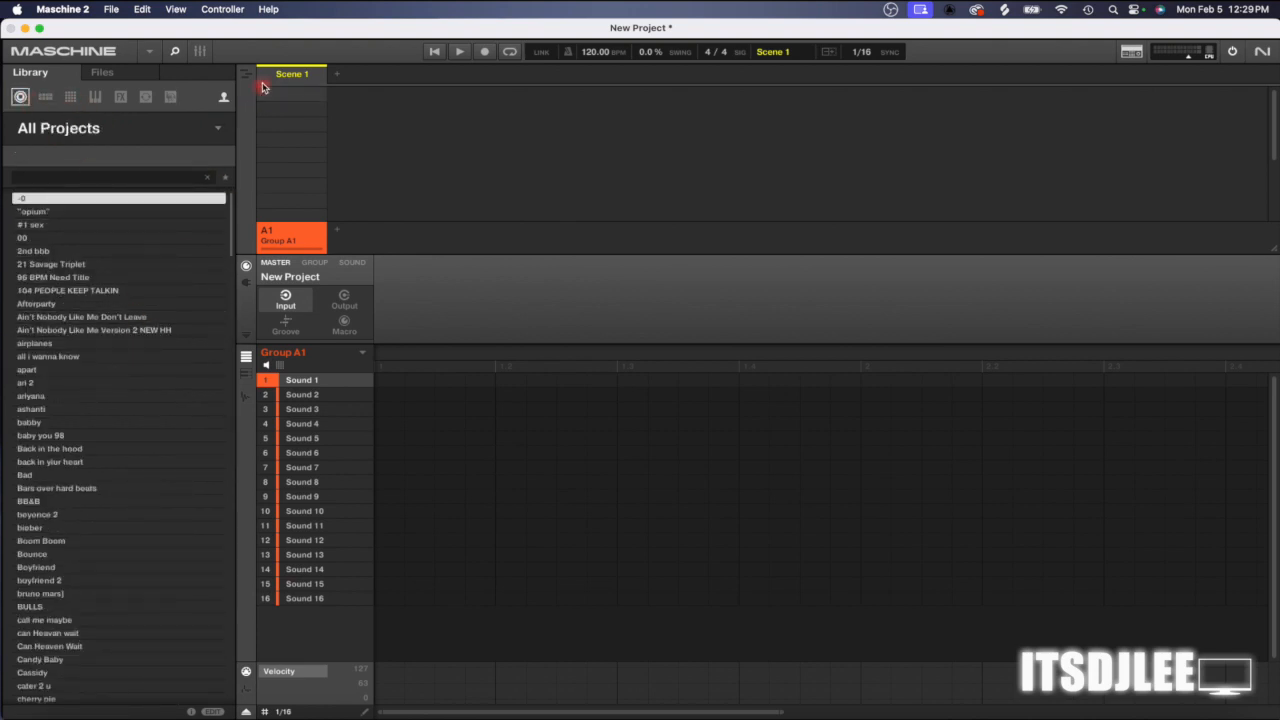
click(224, 99)
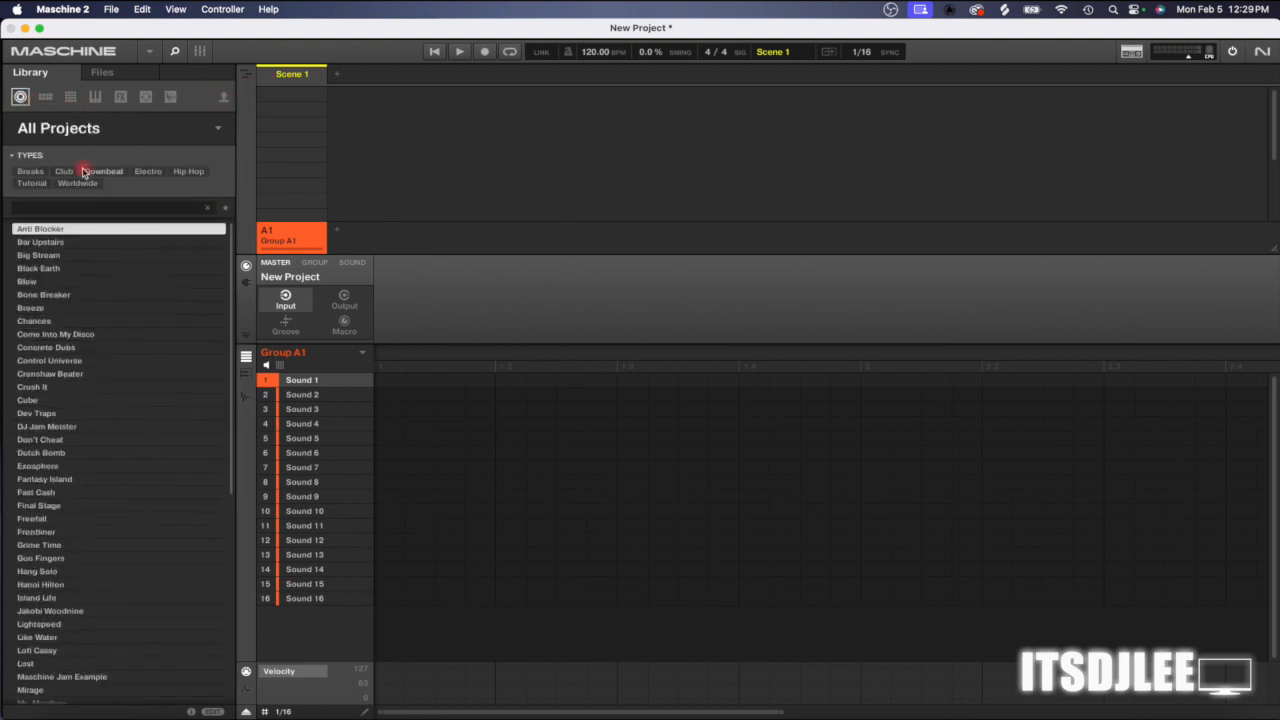
- Load the 8-Ball Kit from the Library's groups into Group A1 and create a pattern for it
click(45, 97)
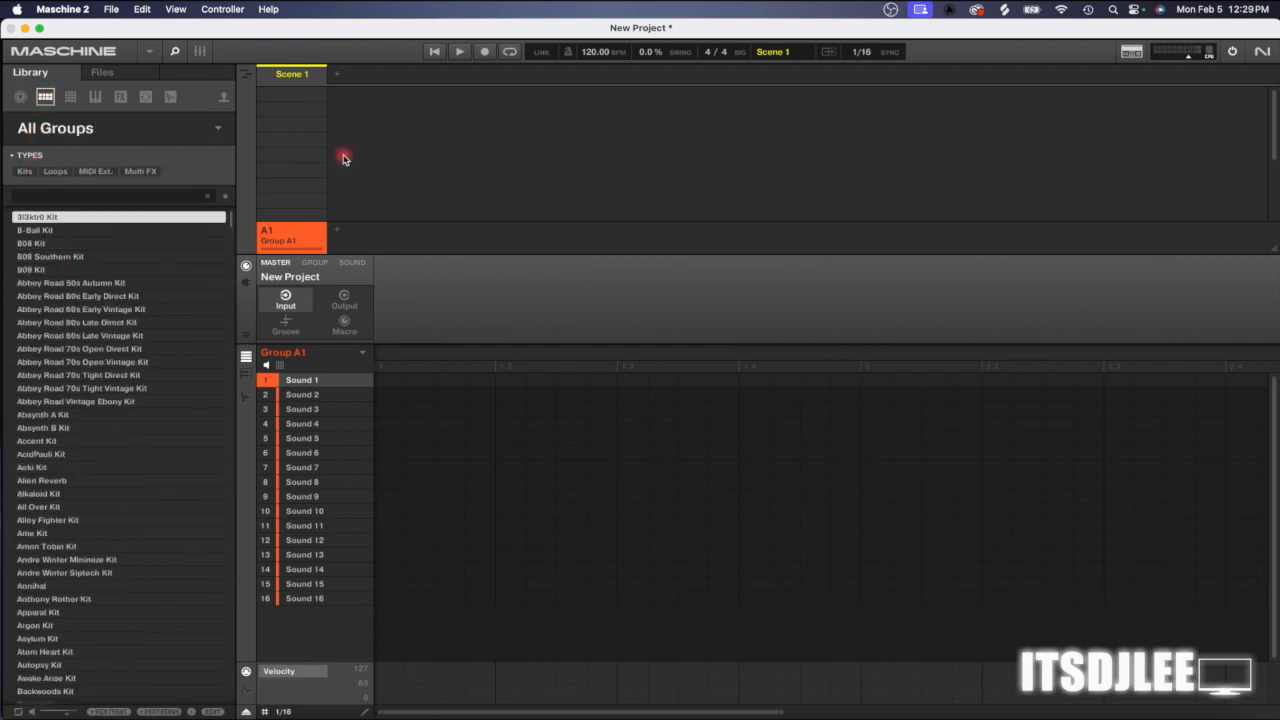
click(84, 236)
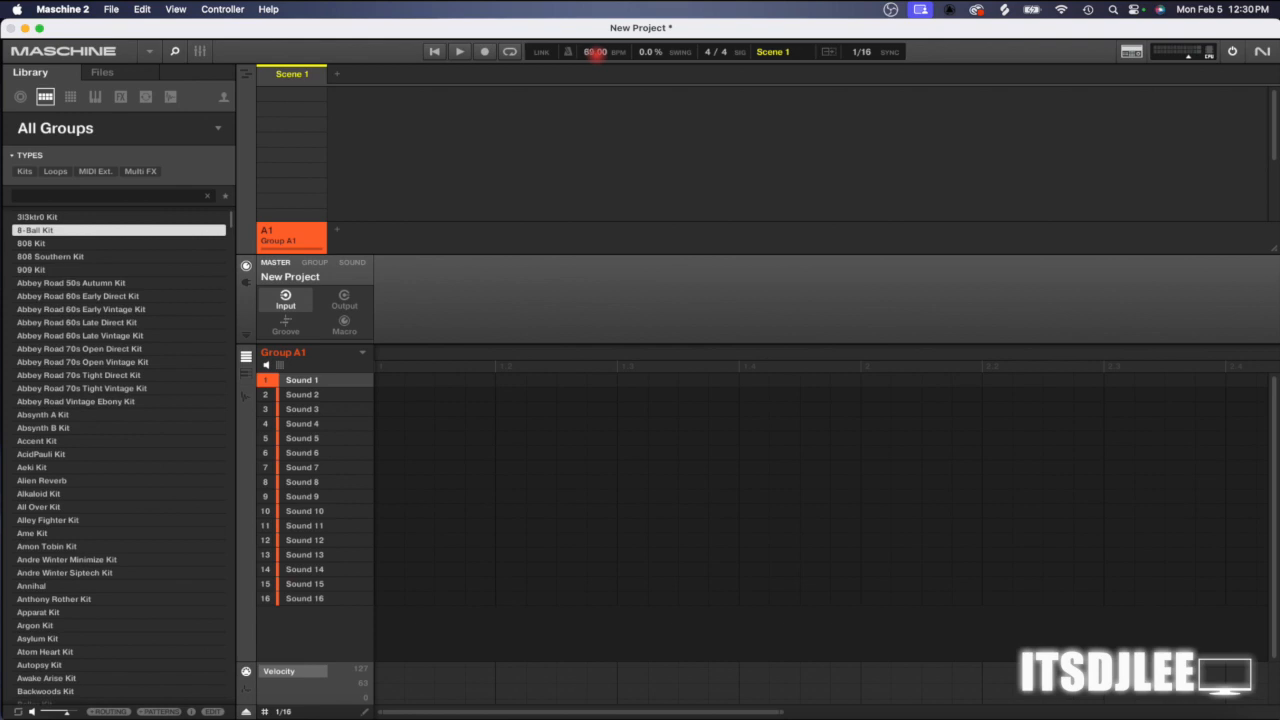
drag(597, 57, 600, 55)
double_click(59, 231)
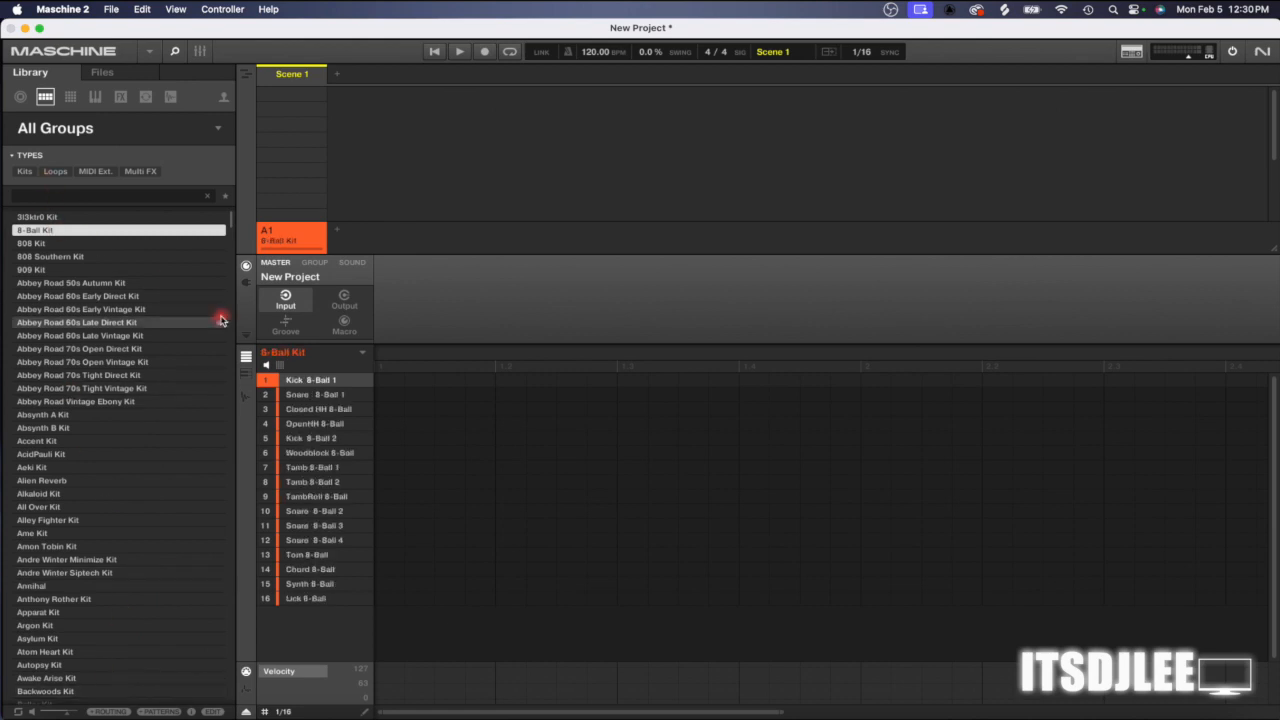
click(418, 427)
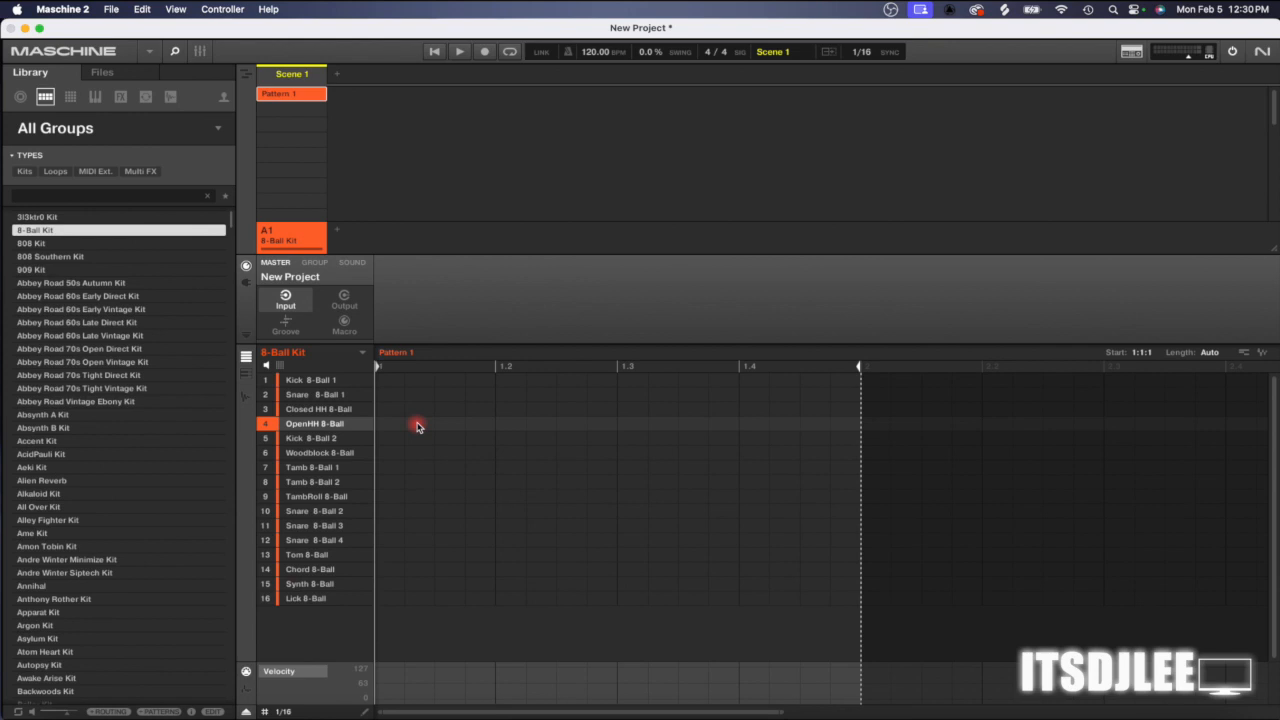
- Add a second group and load the Brass Stab preset from the Library's sounds into its first sound slot
click(336, 236)
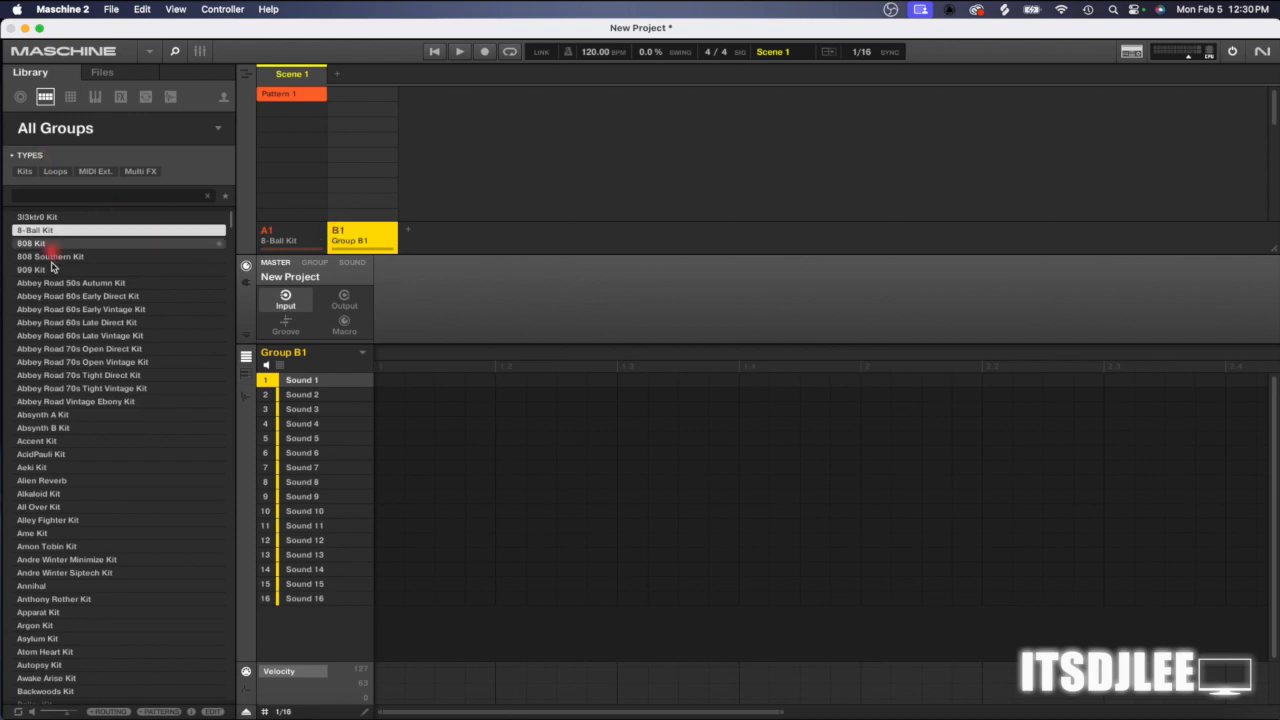
scroll(71, 403, down, 20)
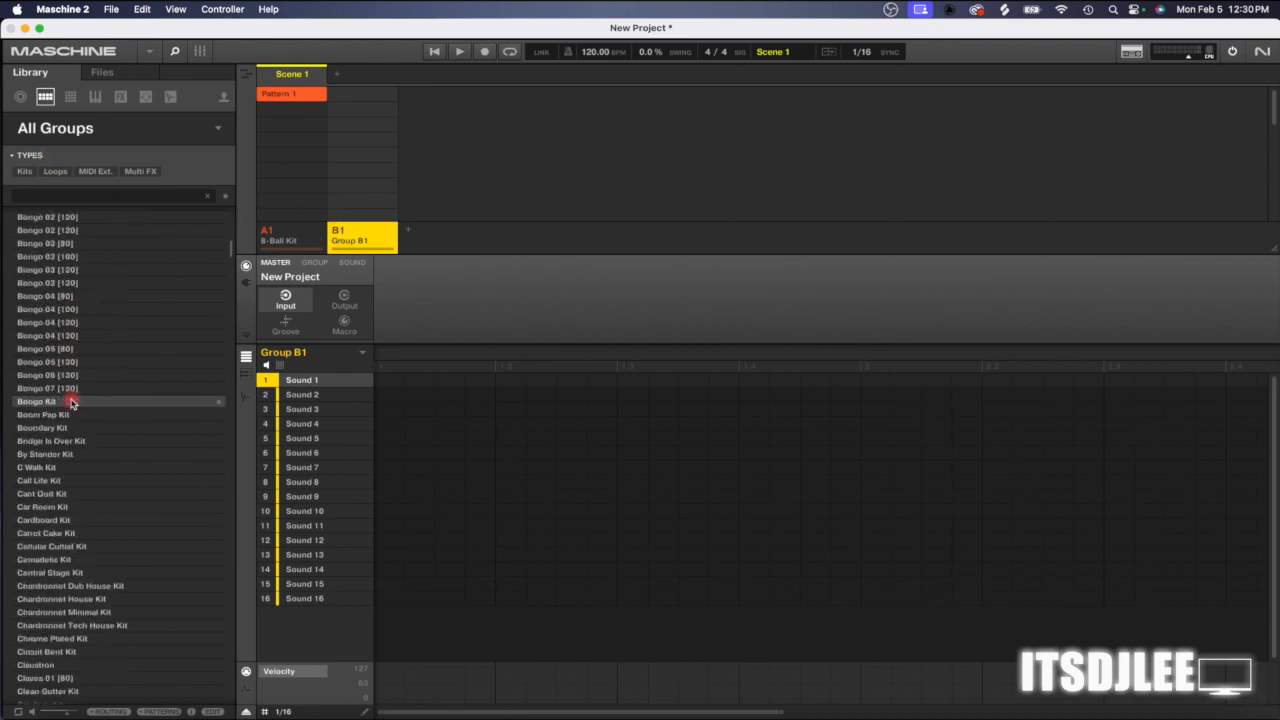
scroll(65, 311, up, 5)
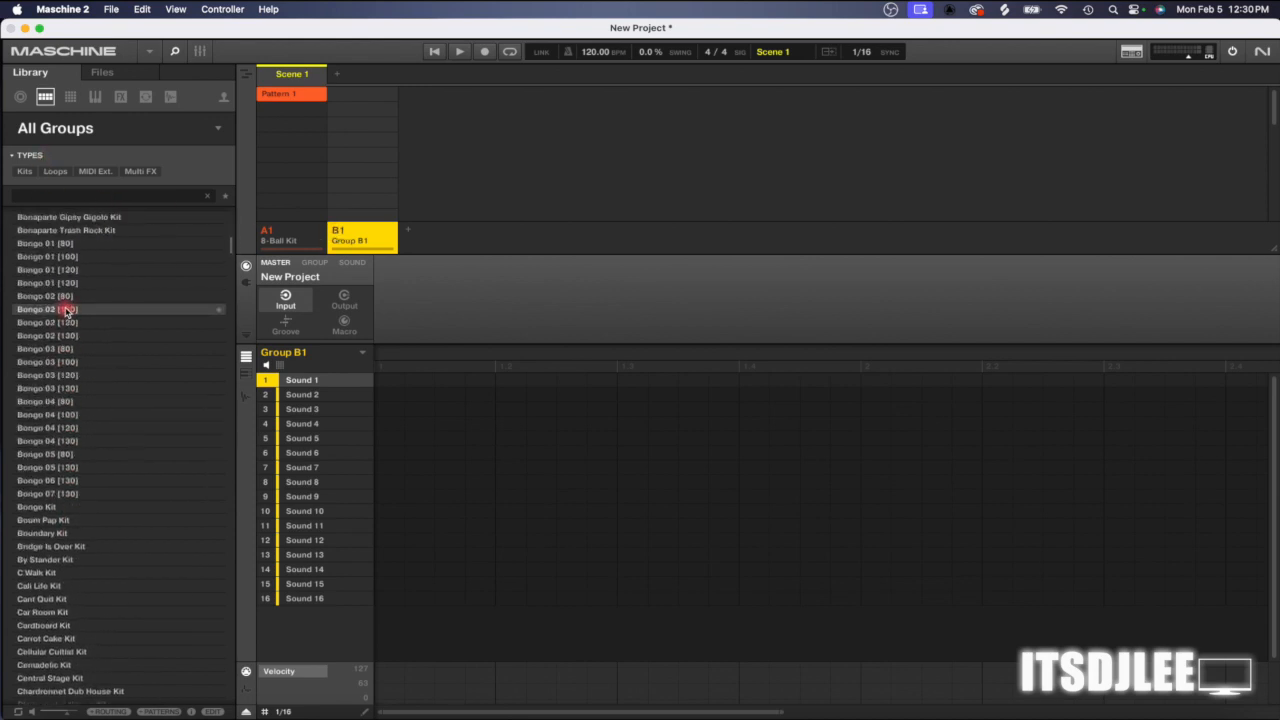
click(70, 96)
scroll(85, 338, down, 15)
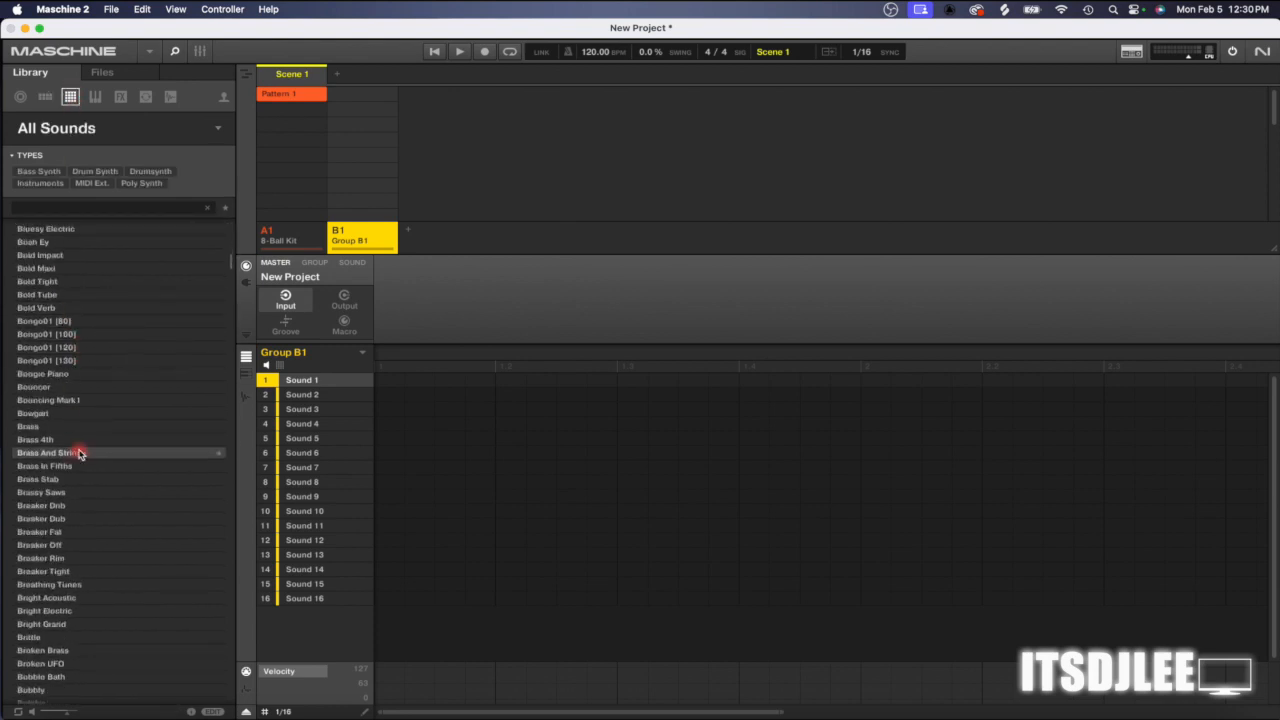
click(88, 482)
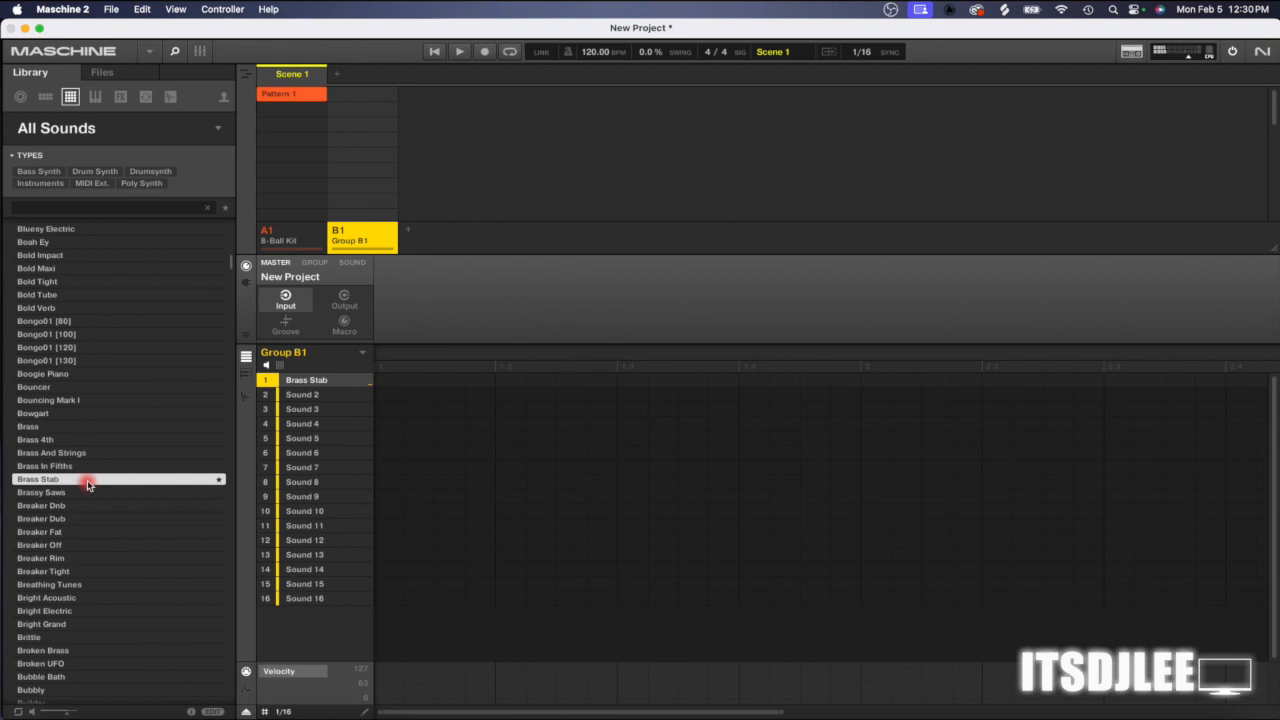
- Create a pattern in Group B1 and show it in the piano roll
click(408, 480)
click(470, 371)
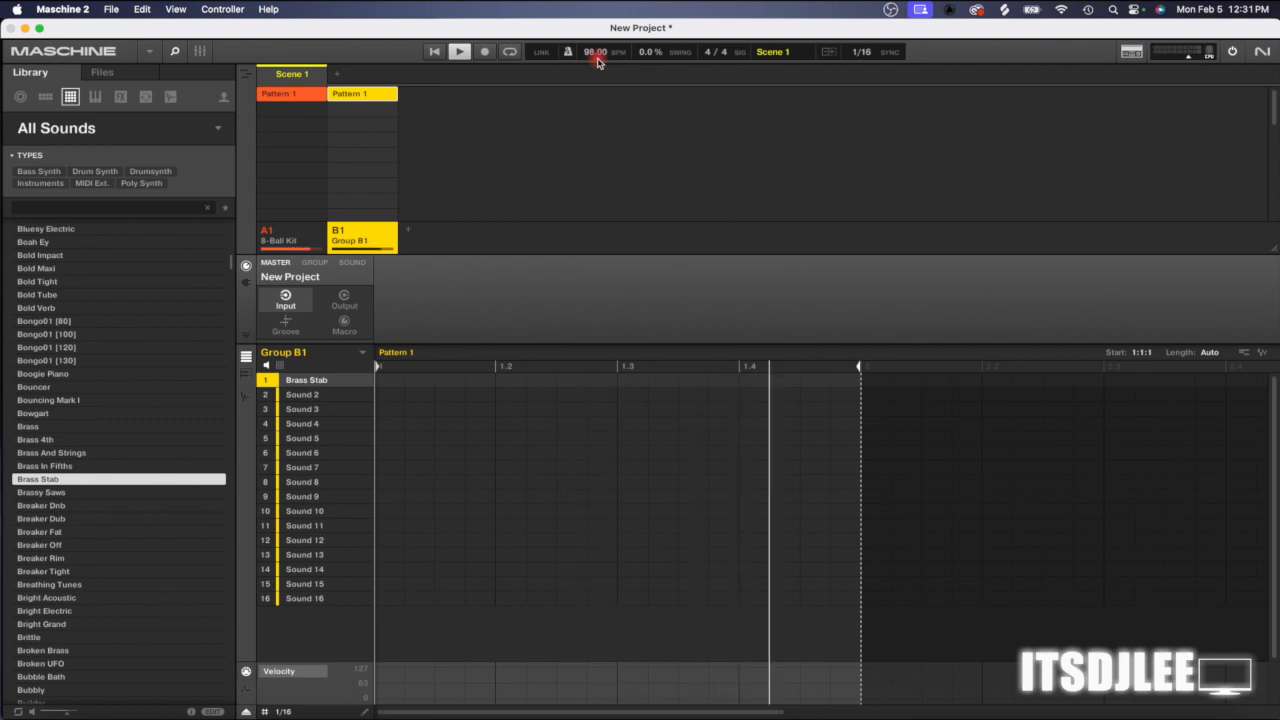
click(246, 376)
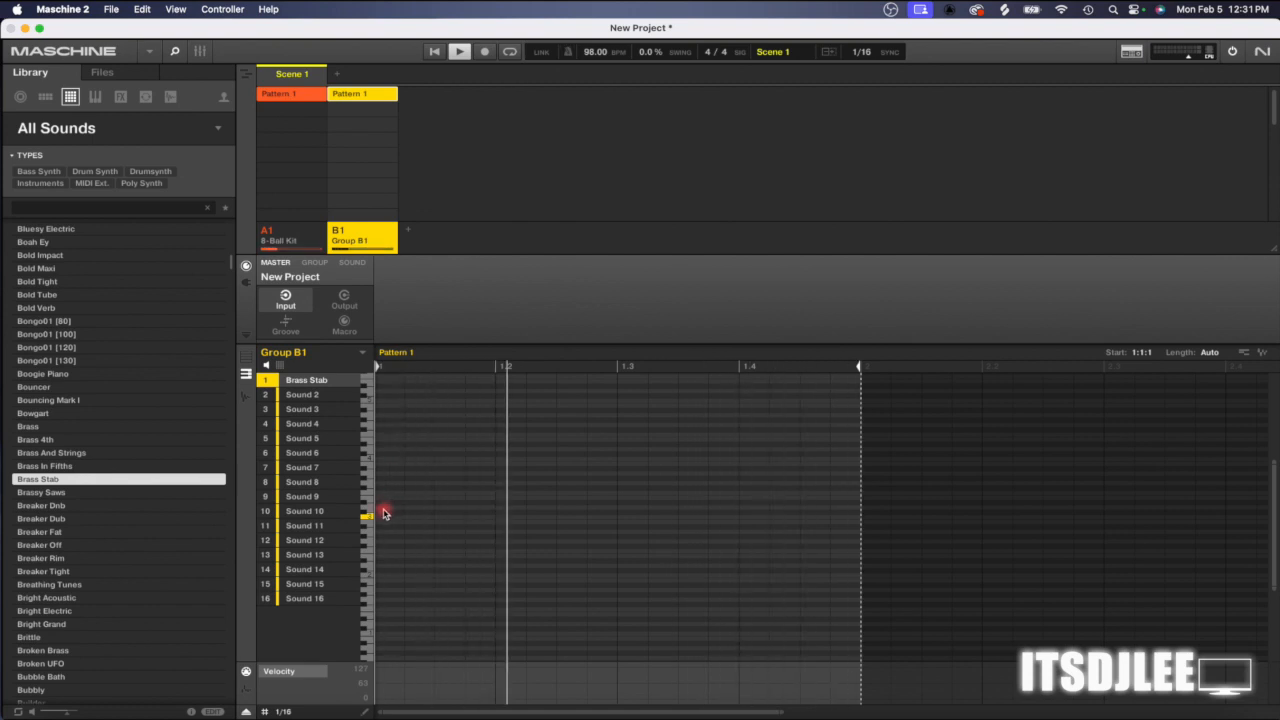
- Fill the Brass Stab pattern with four one-beat notes in the piano roll, varying their pitches
drag(381, 511, 486, 508)
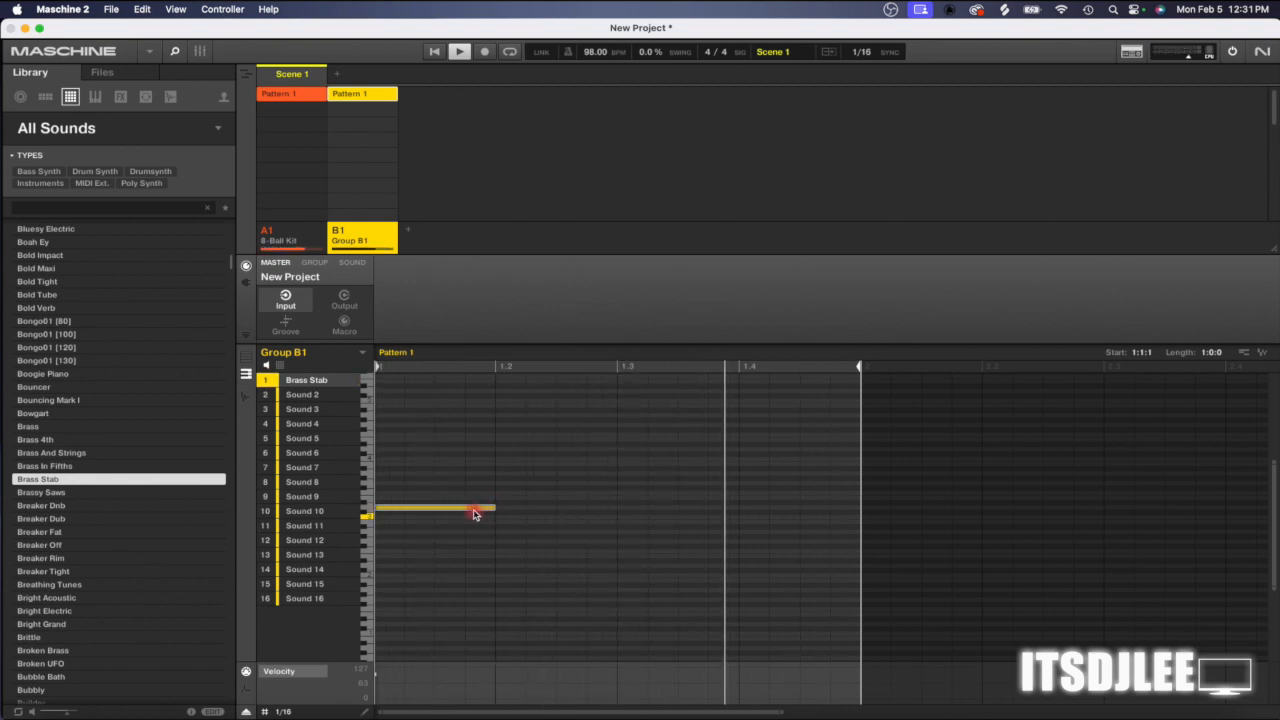
drag(472, 515, 582, 477)
drag(465, 500, 563, 502)
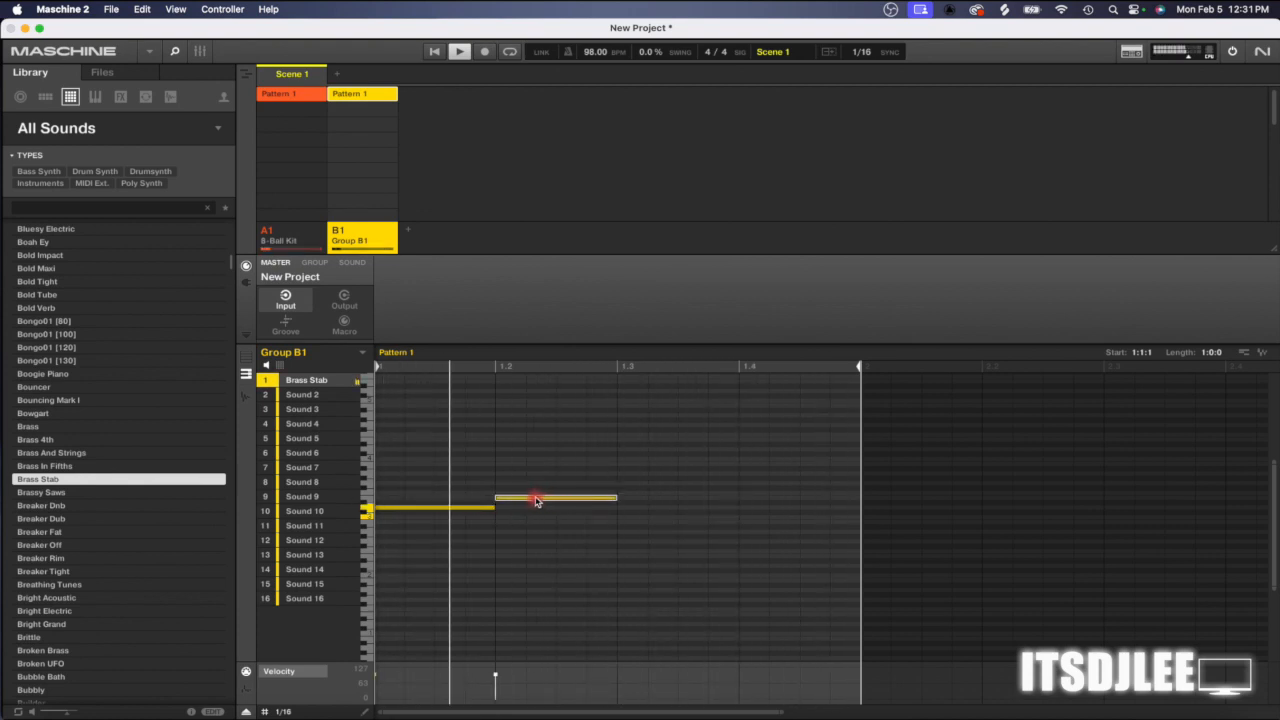
drag(529, 500, 646, 495)
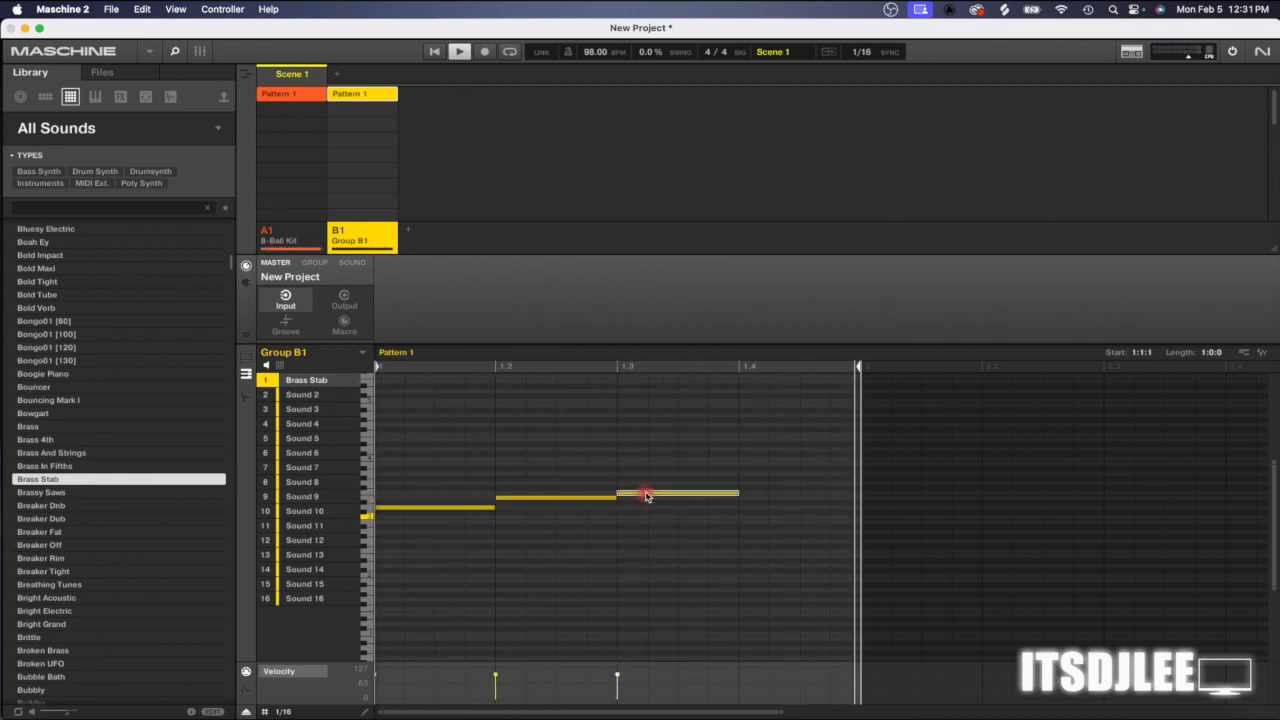
click(540, 496)
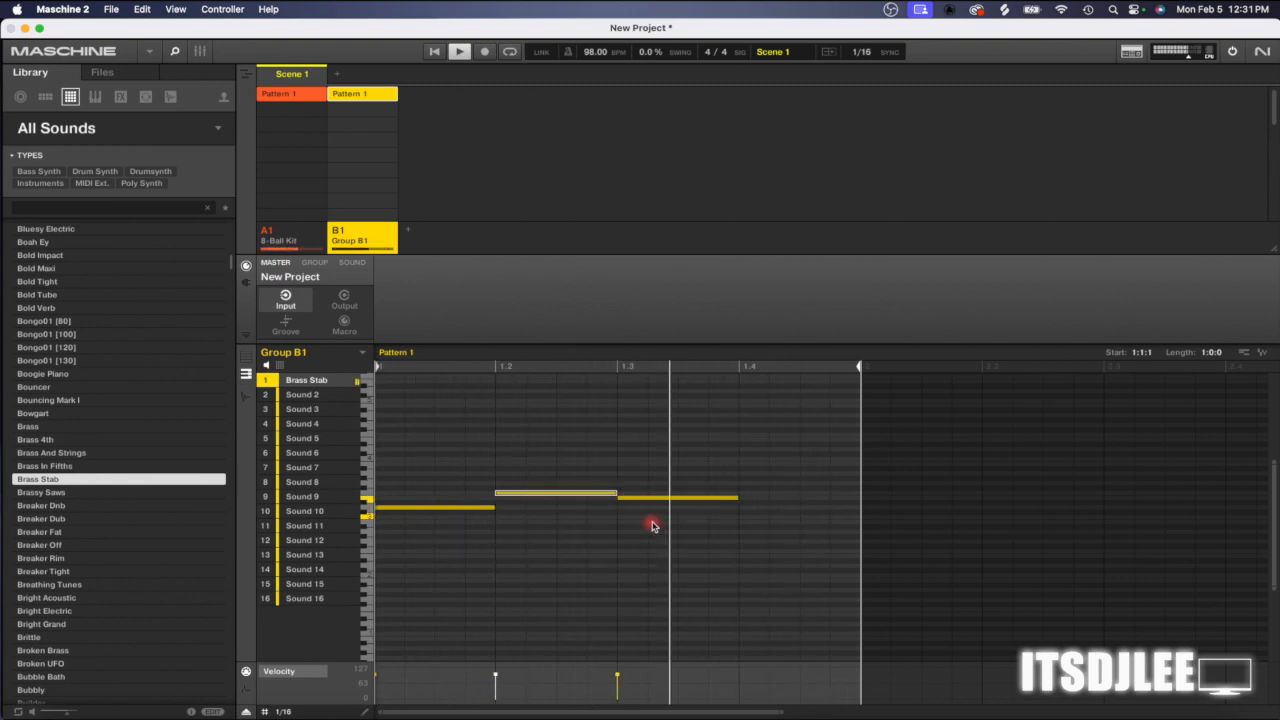
drag(686, 497, 798, 495)
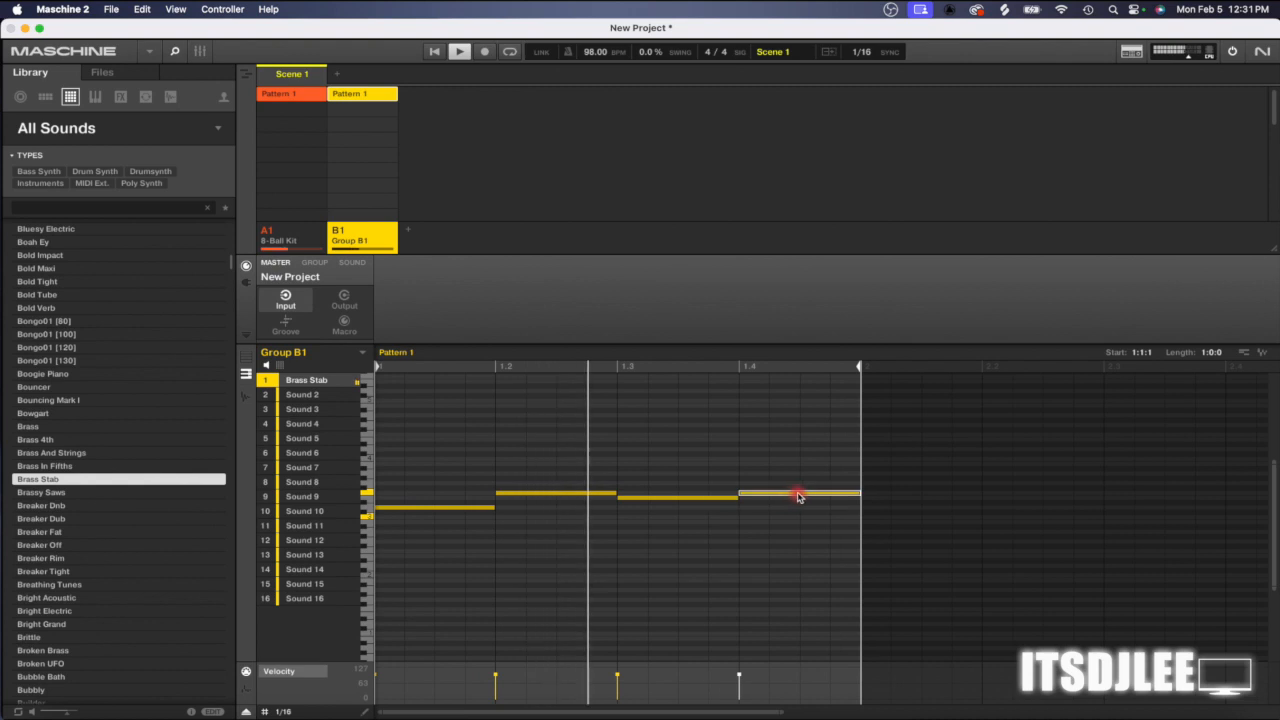
- Shorten the last note so it starts a sixteenth later, and delete the note at beat 1.3
click(733, 499)
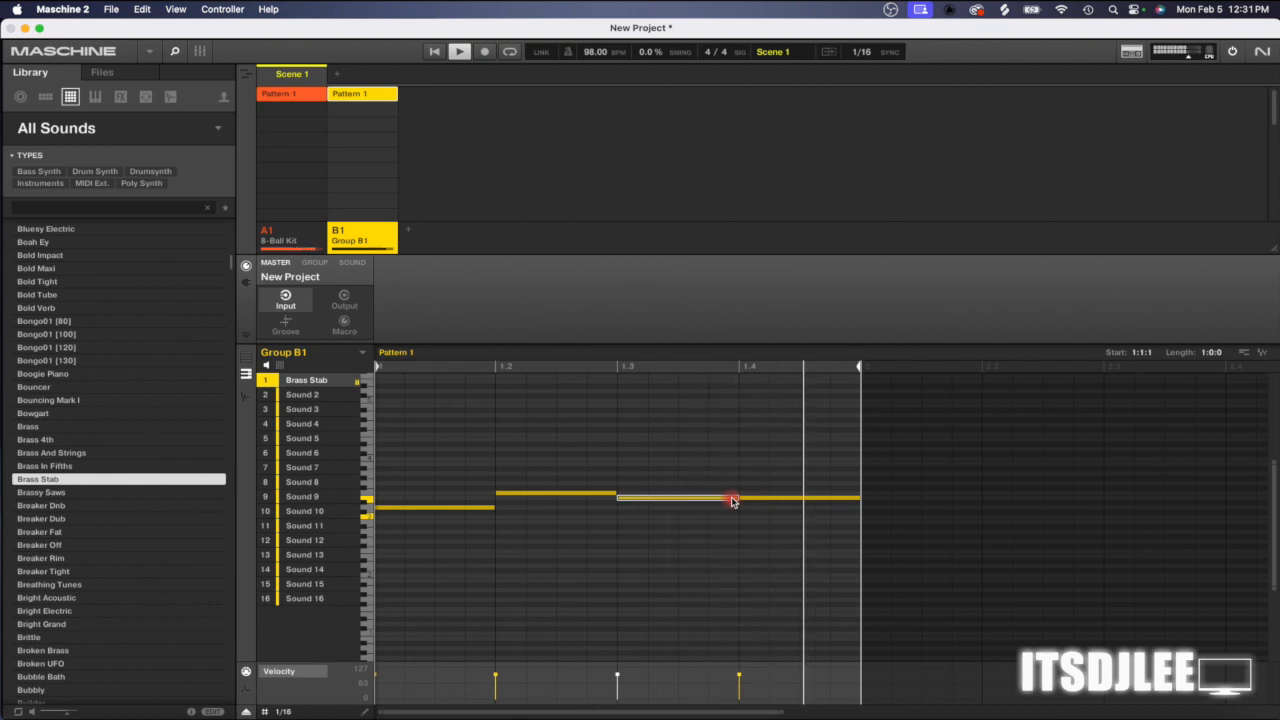
drag(740, 498, 766, 505)
click(731, 499)
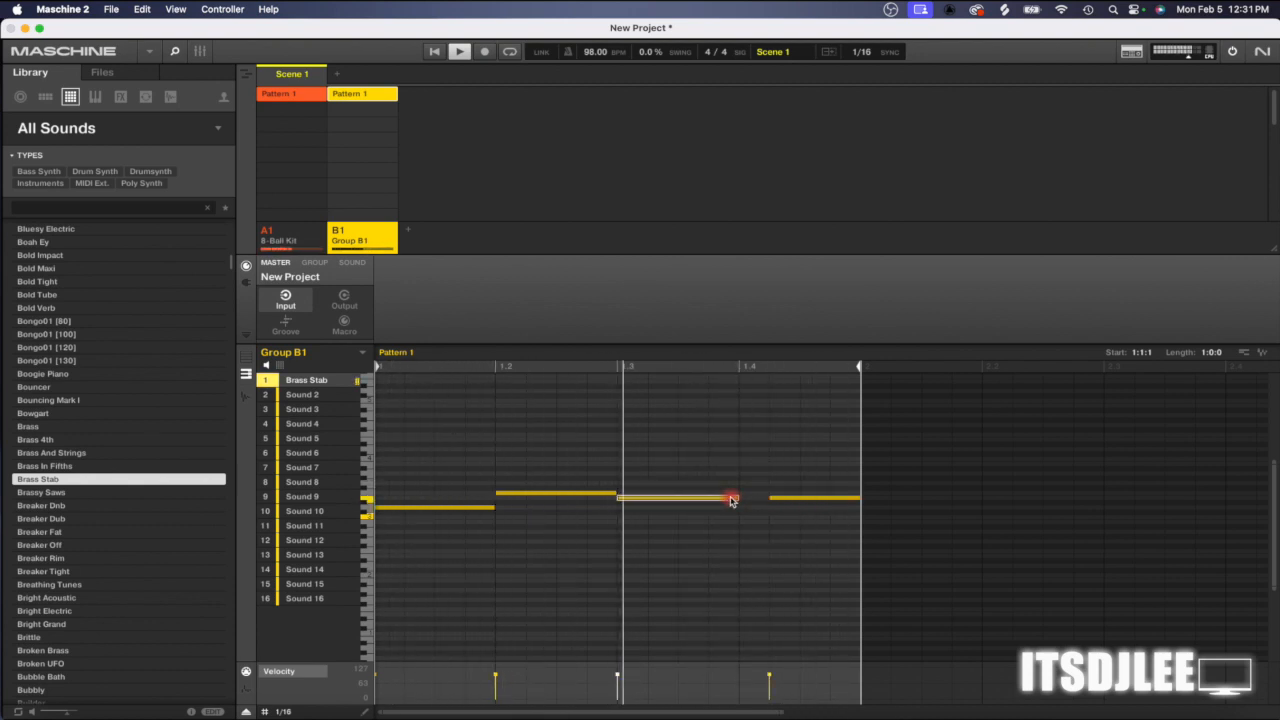
key(Delete)
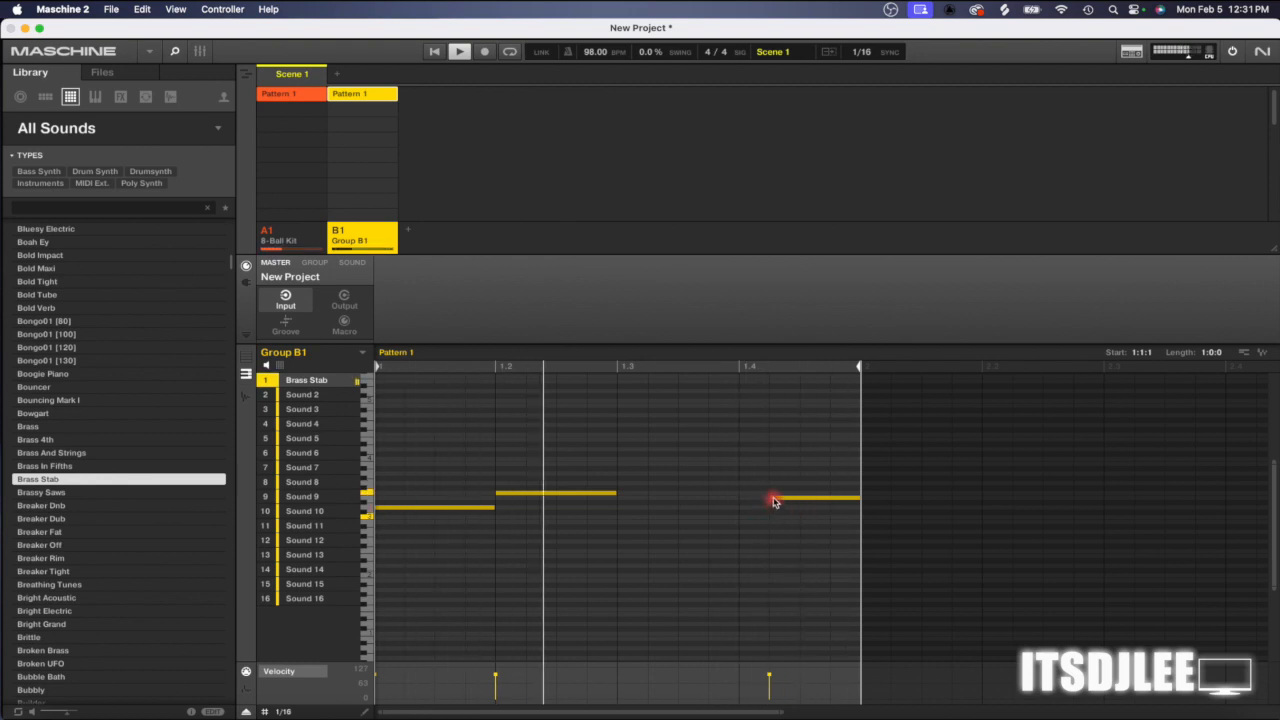
- Move a half-beat note to beat 1.3 and place a copy of it a sixteenth before beat 1.4
drag(772, 501, 667, 495)
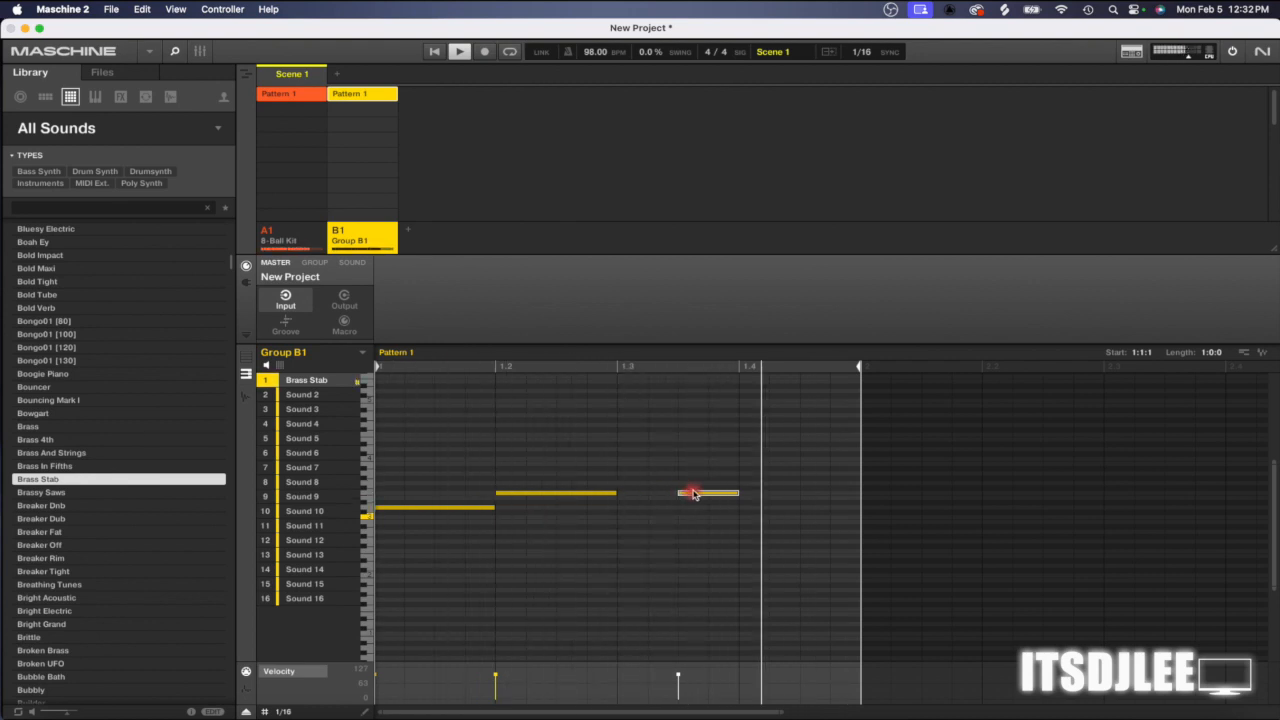
drag(700, 492, 635, 497)
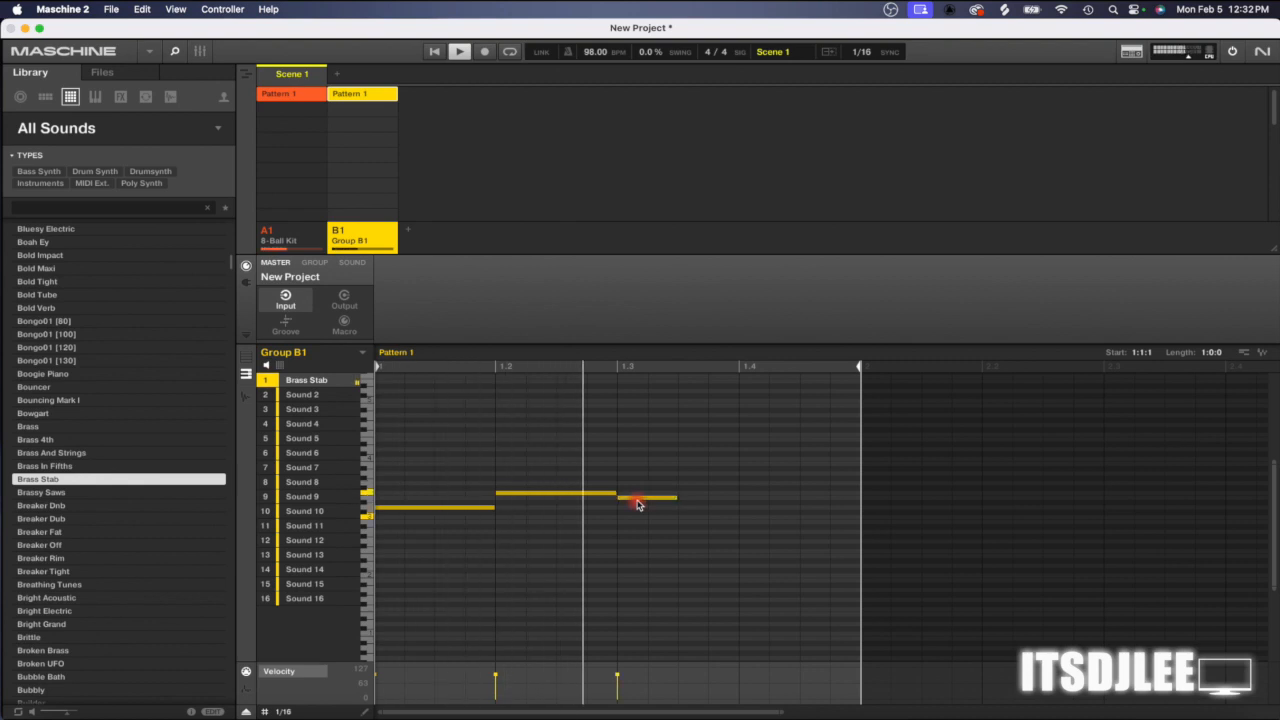
click(715, 494)
drag(716, 498, 775, 502)
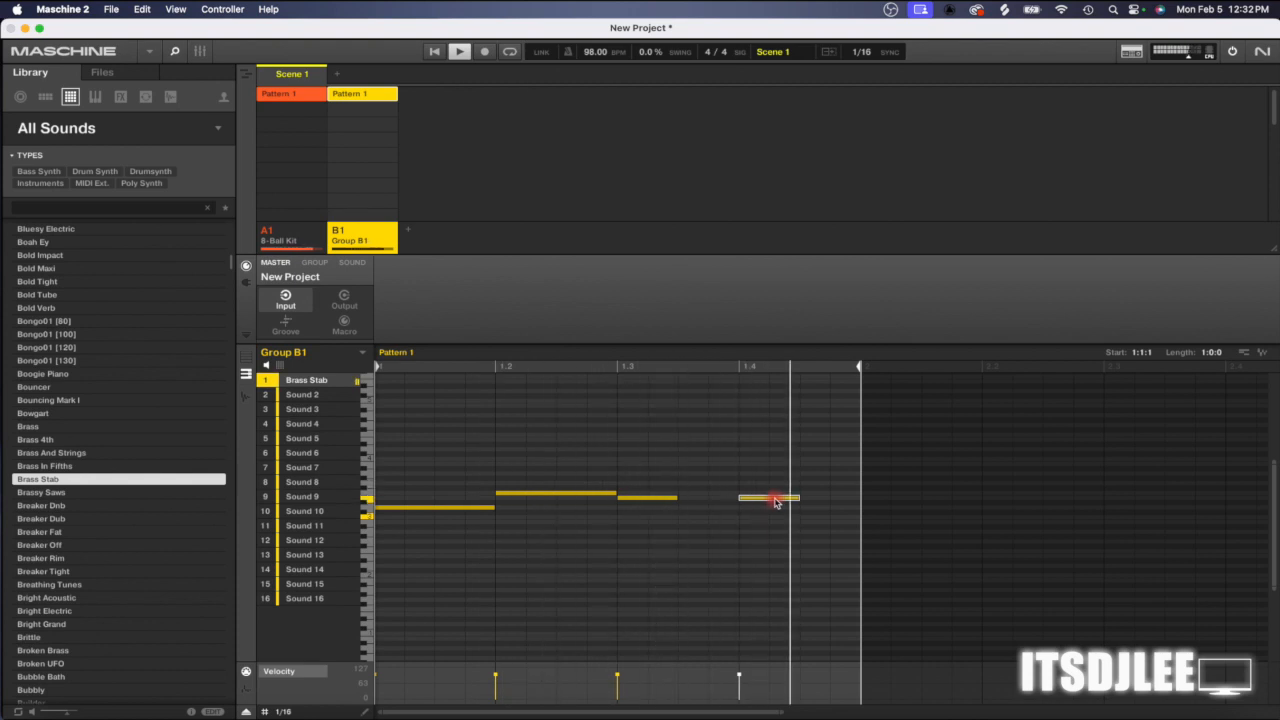
drag(775, 502, 742, 503)
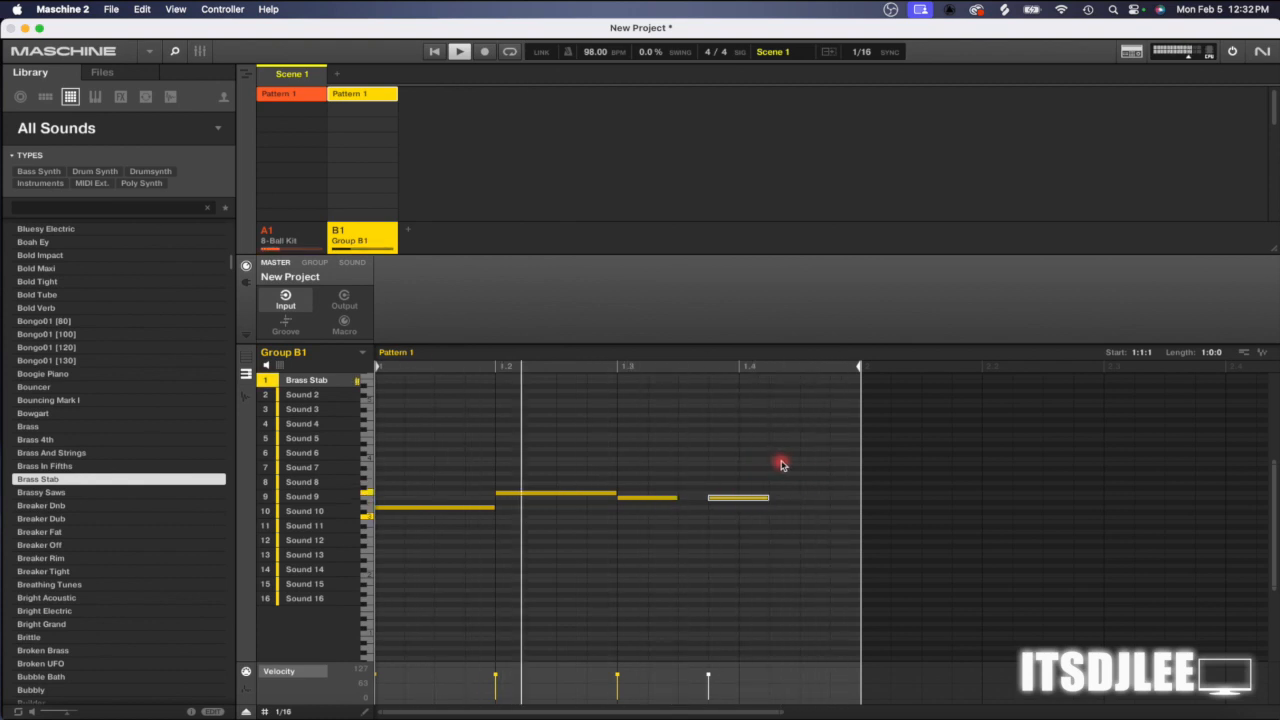
- Delete all notes from the Brass Stab pattern and start recording a live performance into it
drag(781, 464, 383, 526)
key(Delete)
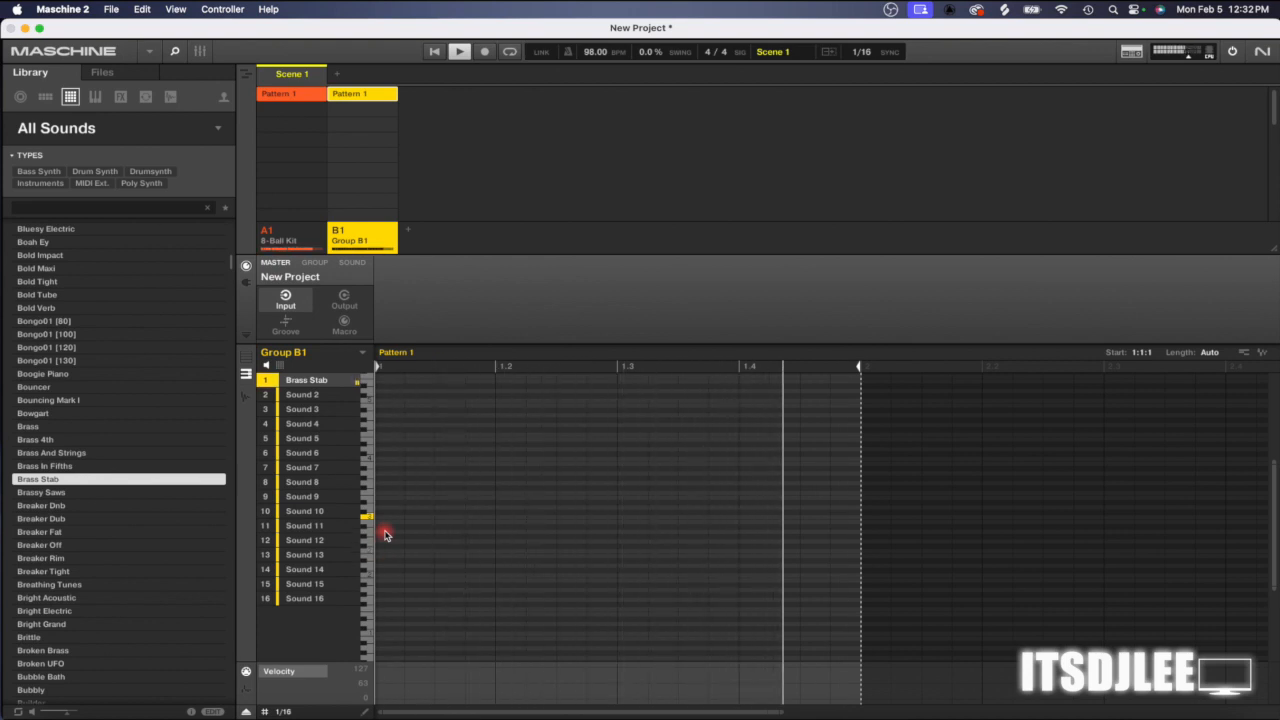
key(r)
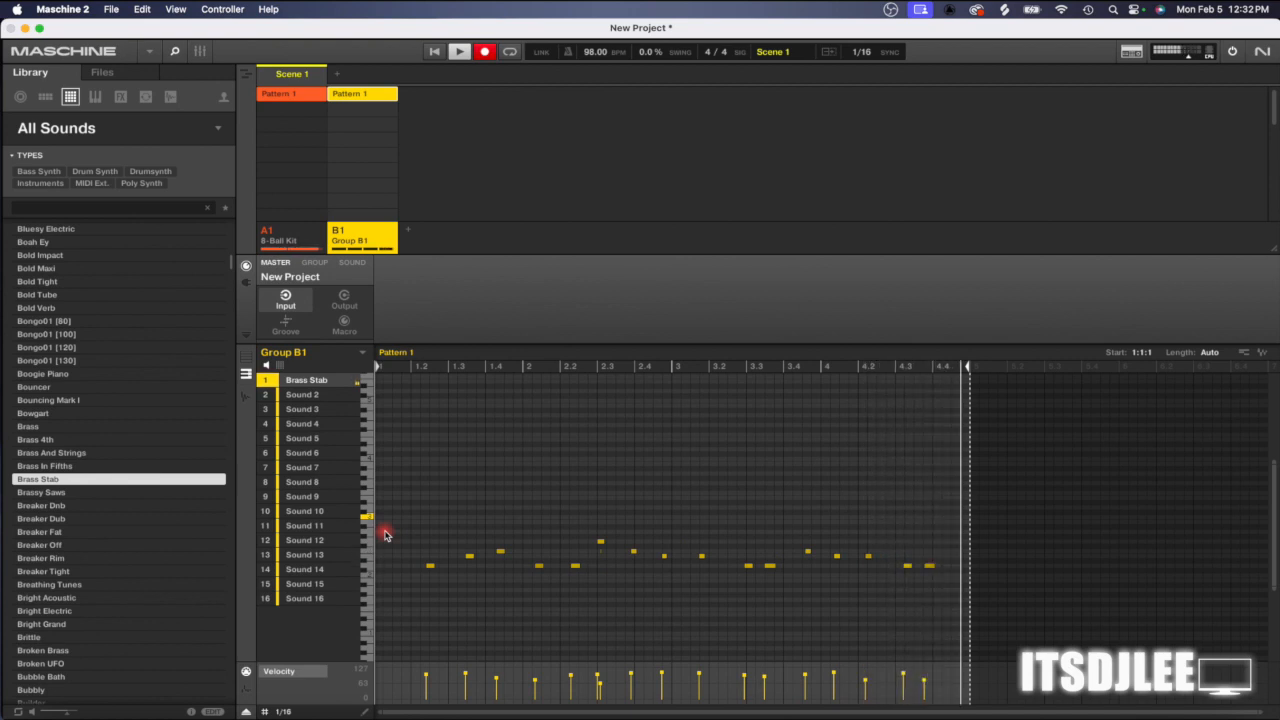
- Stop recording and shift all the Brass Stab notes earlier so the first one starts at the pattern's beginning
key(super+r)
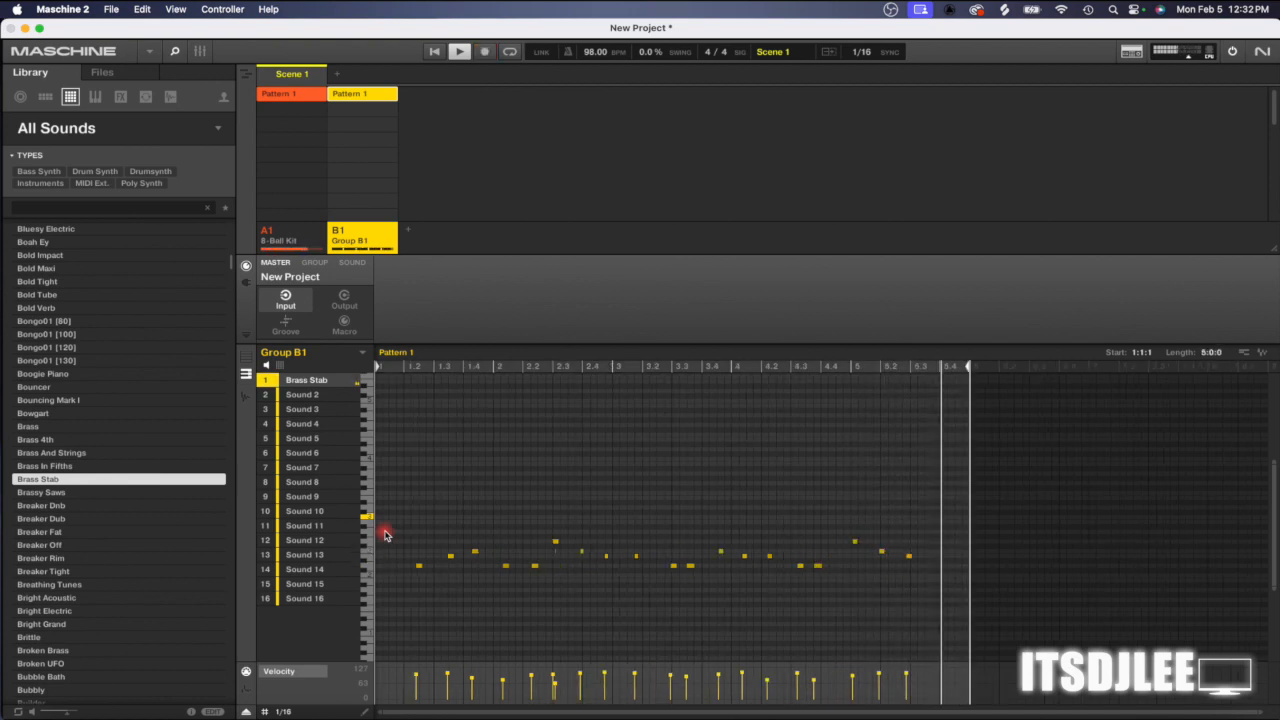
drag(406, 474, 905, 610)
click(896, 557)
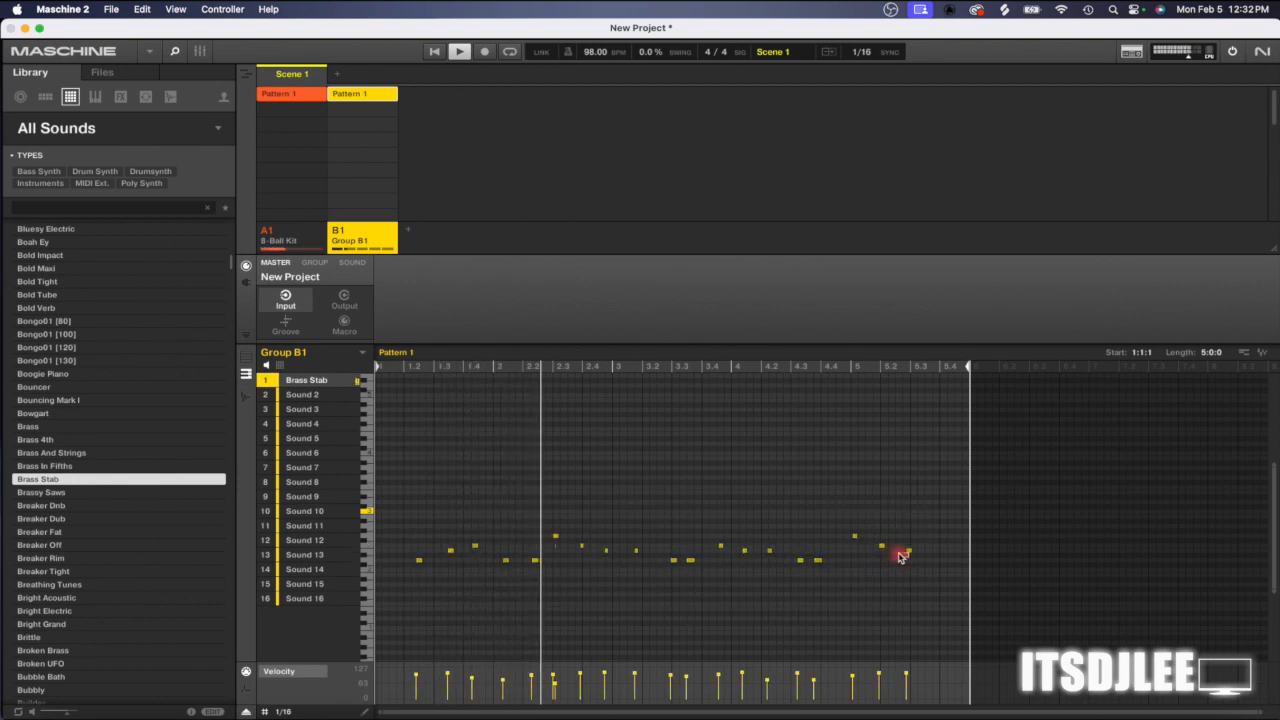
drag(855, 557, 851, 549)
drag(957, 500, 389, 585)
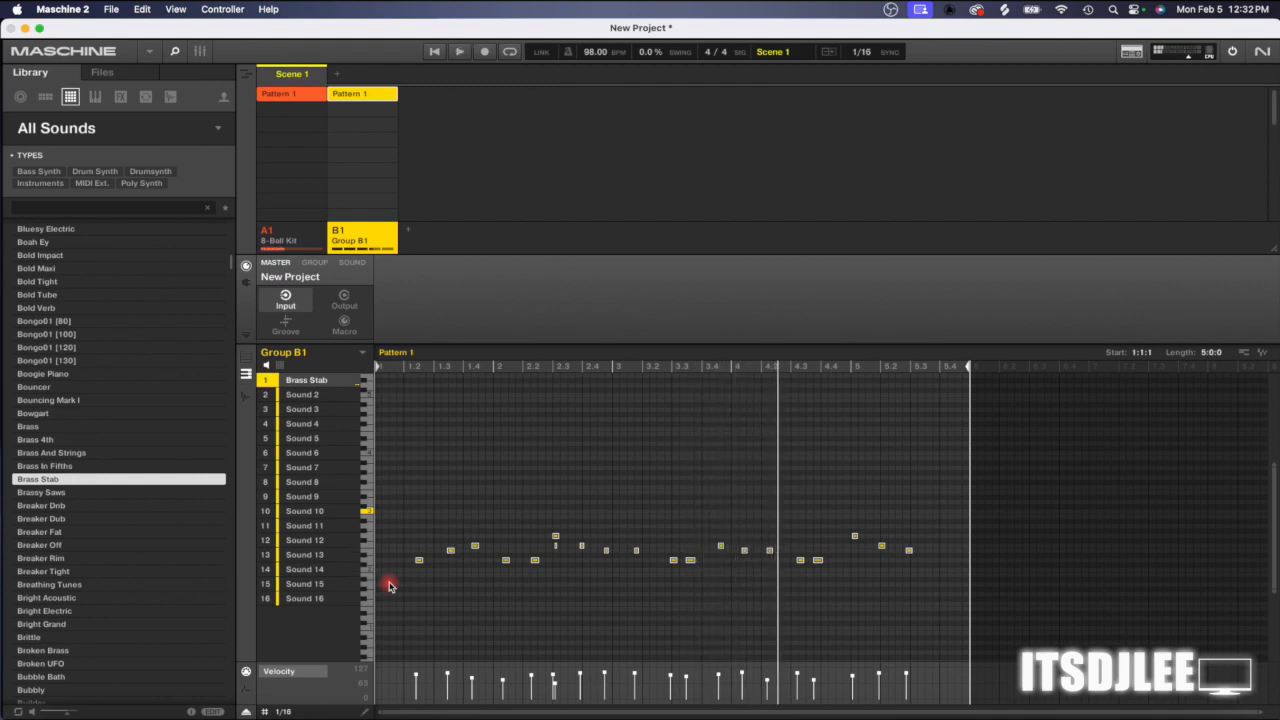
key(Left)
key(Left)
key(Left)
key(Left)
key(Left)
key(Left)
key(Left)
key(Left)
key(Left)
key(Left)
key(Left)
key(Left)
key(Left)
key(Left)
key(Right)
key(Right)
key(Right)
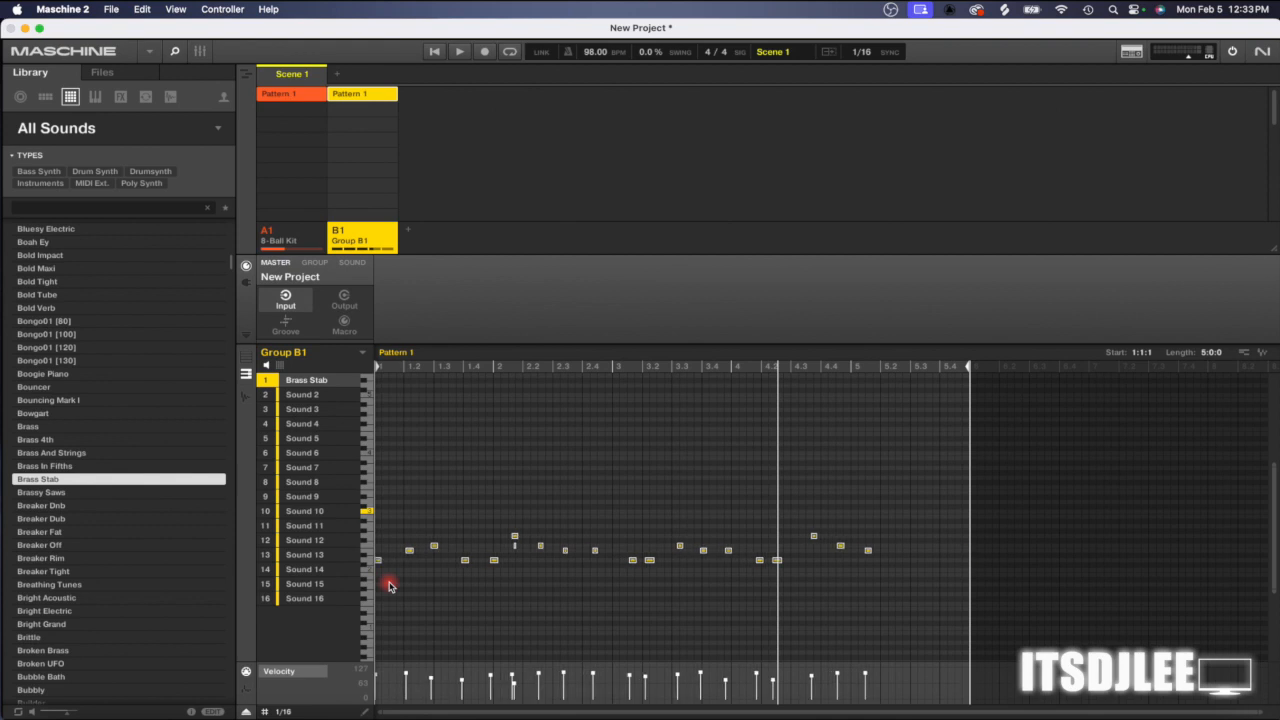
- Set the step grid to 1/8 and quantize the recorded Brass Stab notes to it
drag(486, 713, 390, 716)
click(660, 547)
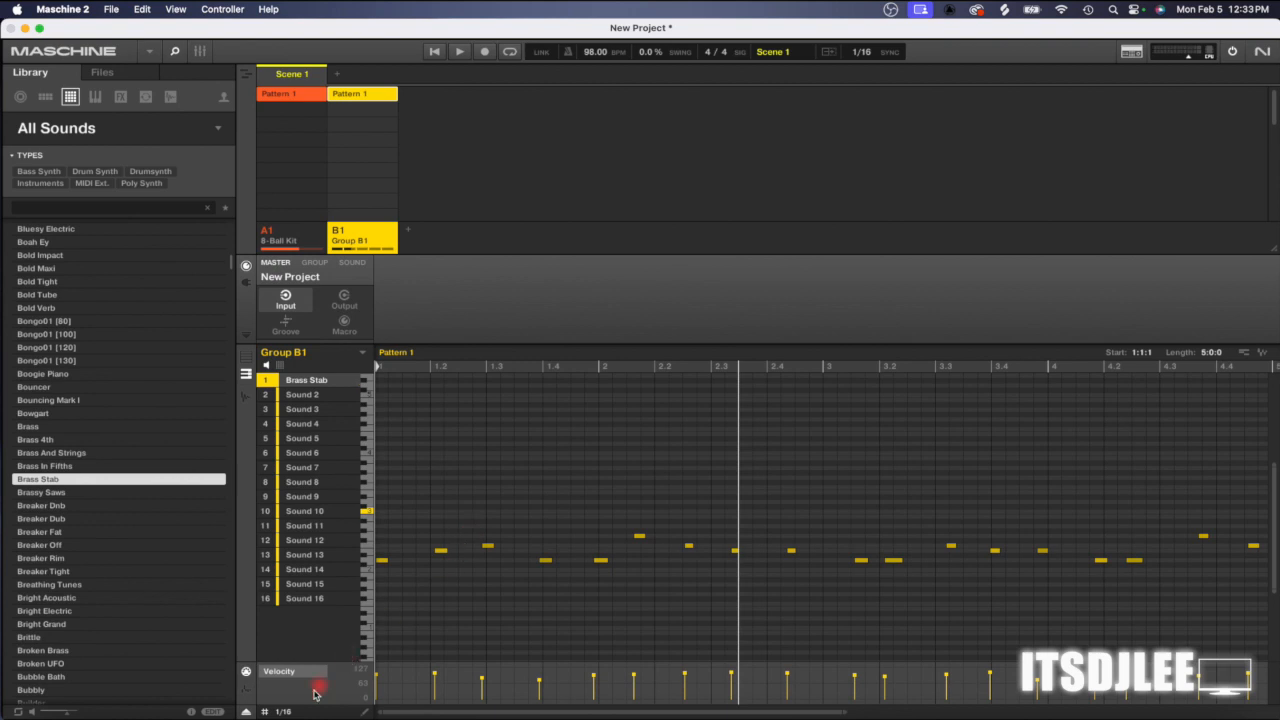
click(283, 713)
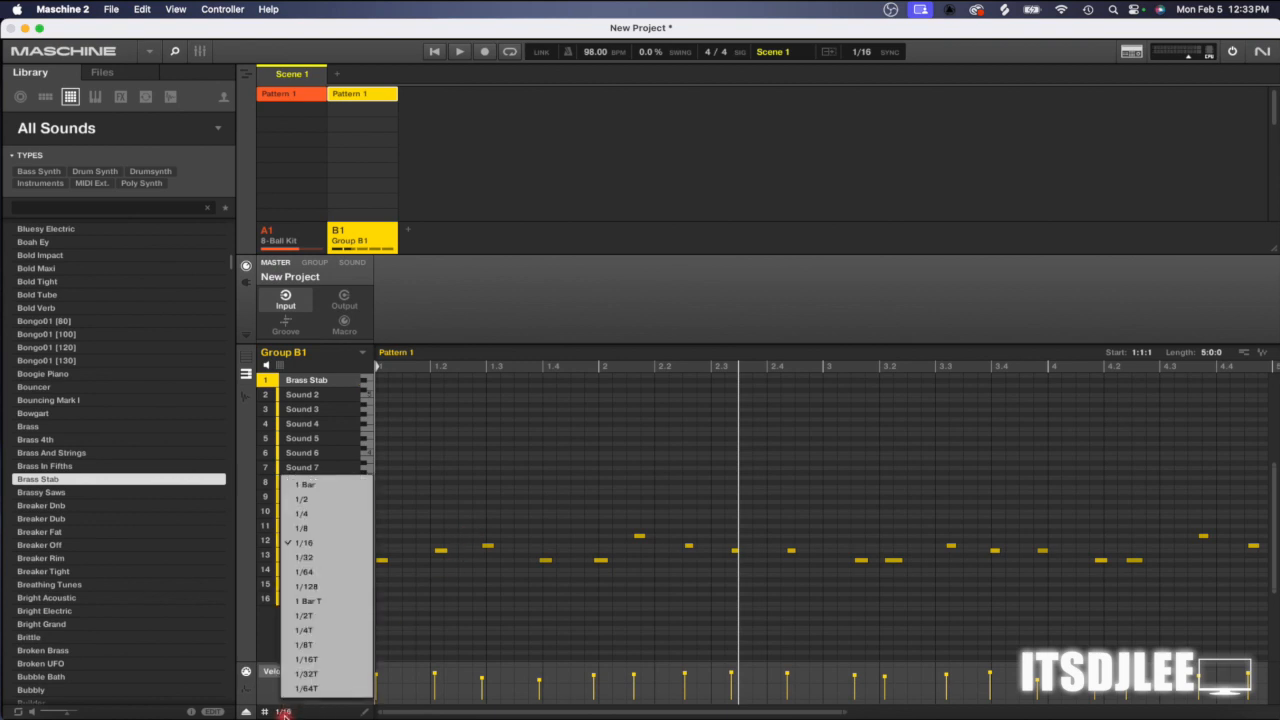
click(321, 531)
key(super+u)
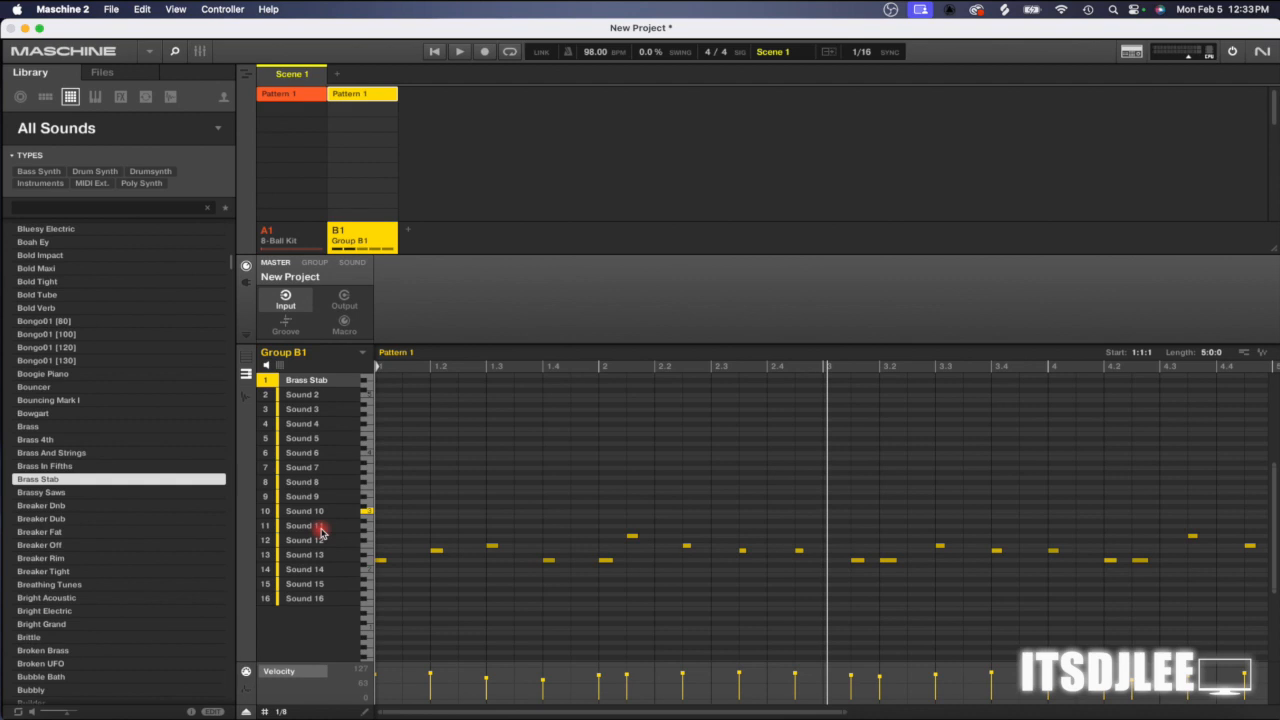
- Play the pattern, set its length to 4:0:0, and delete the note beyond its end
key(space)
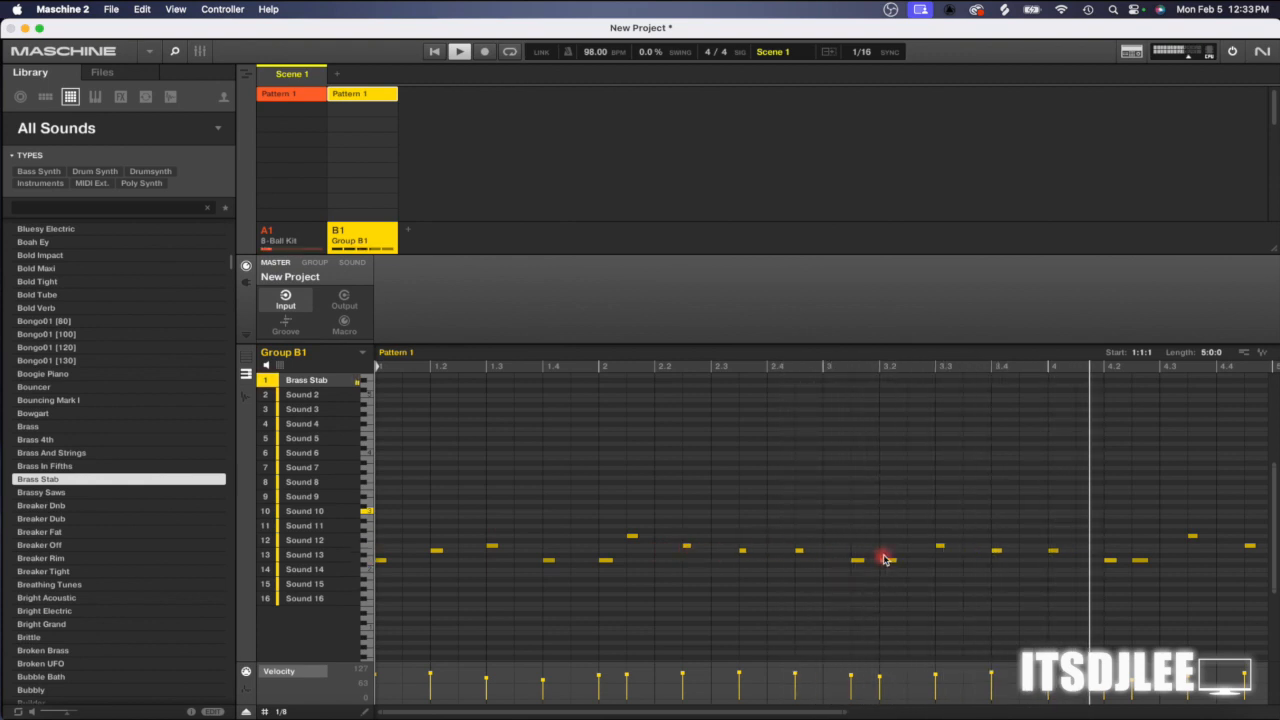
scroll(944, 551, right, 1)
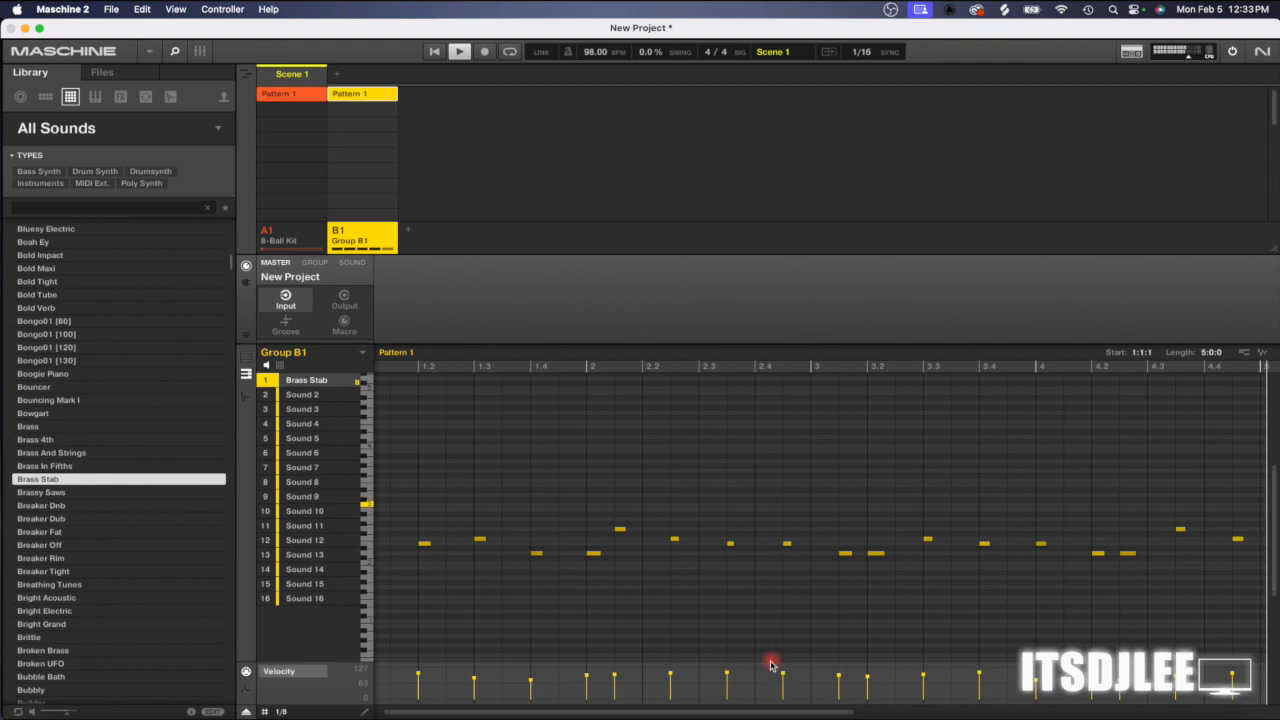
double_click(762, 712)
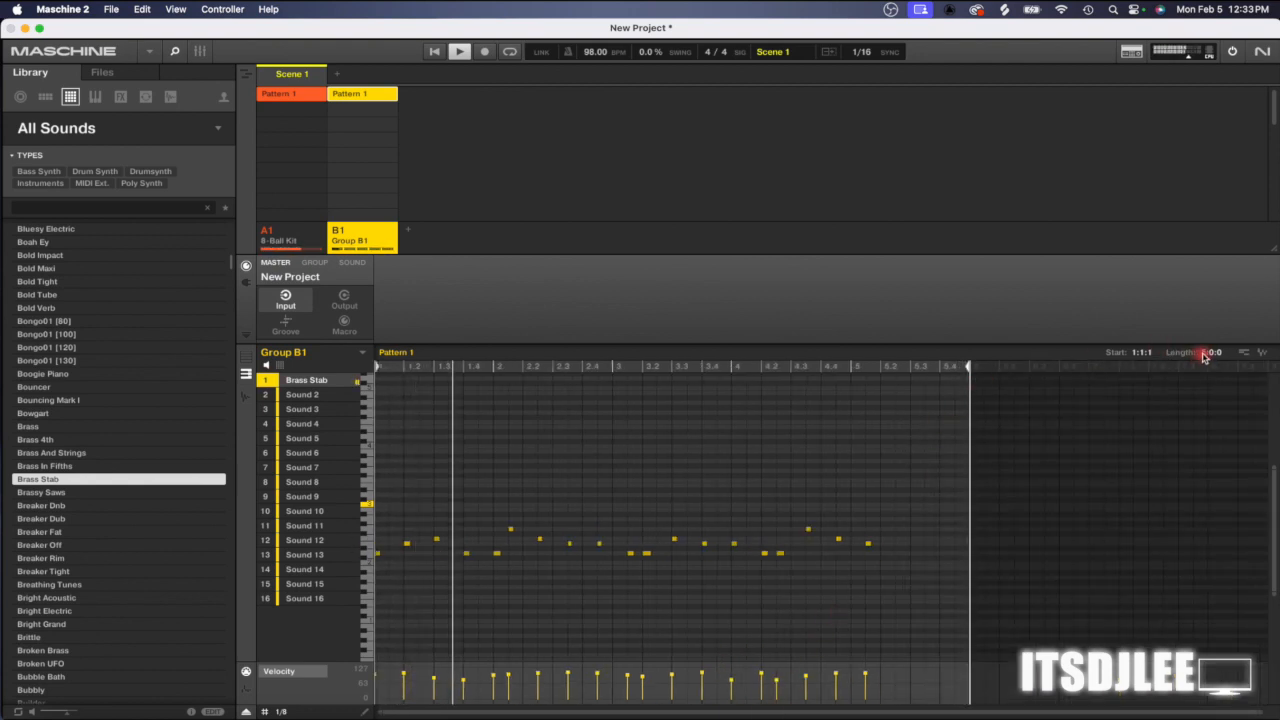
drag(1204, 353, 1204, 358)
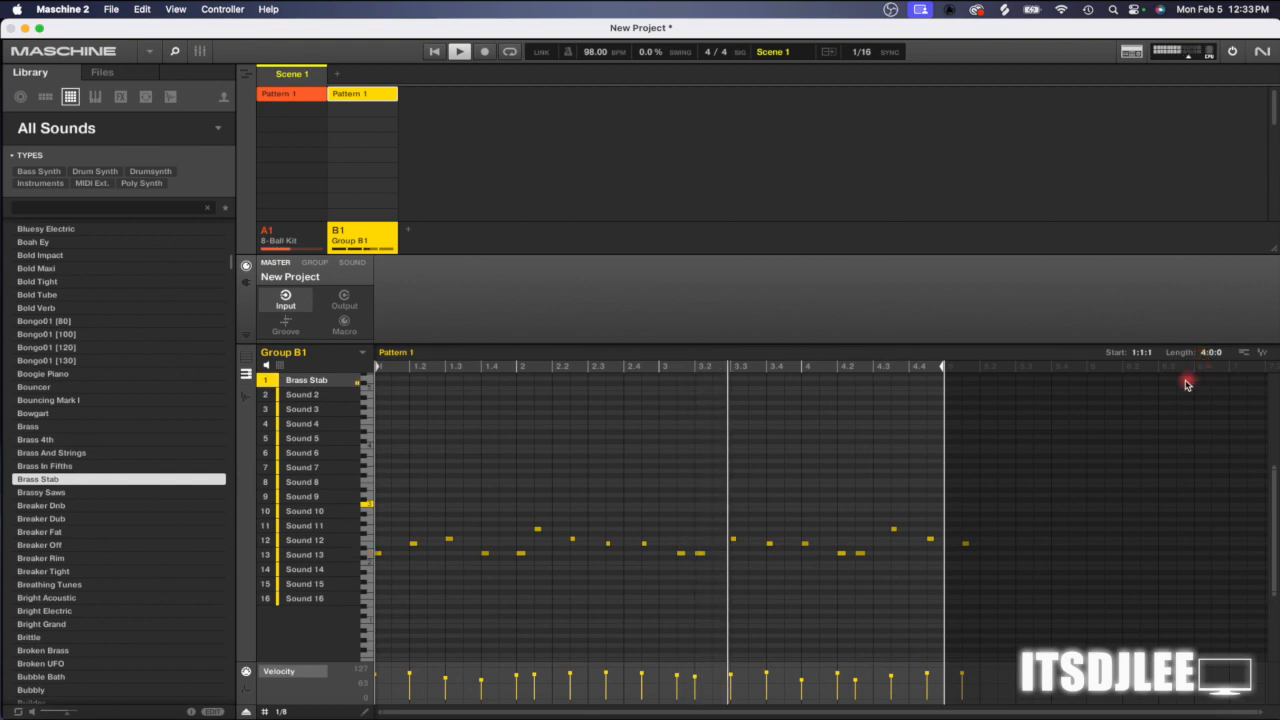
drag(991, 542, 956, 550)
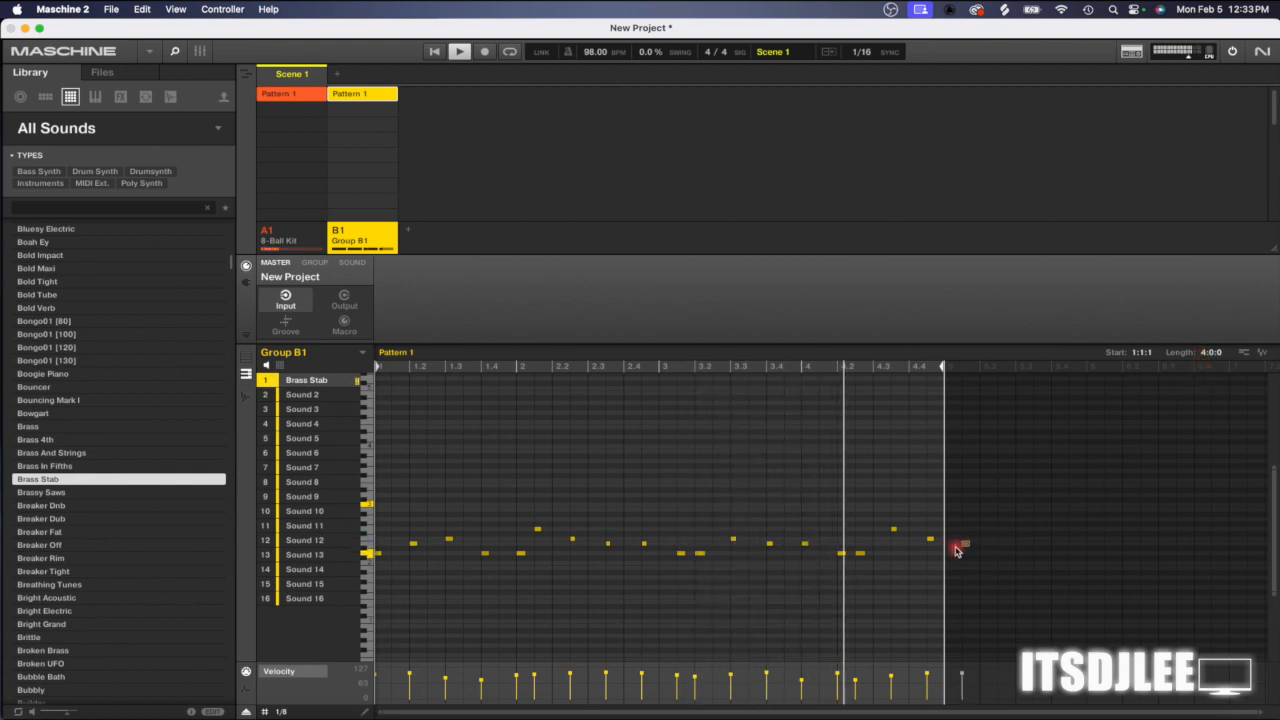
key(Delete)
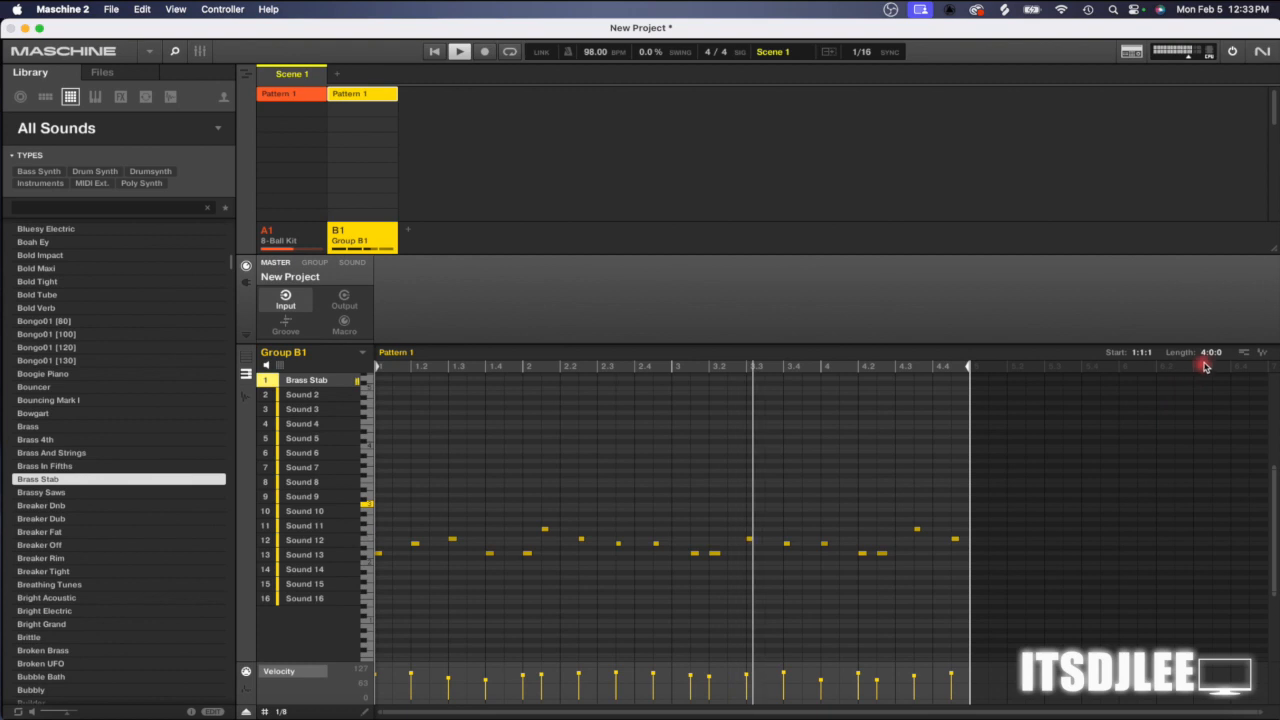
- Shorten the Brass Stab pattern to 2:0:0 and delete all notes beyond its new end
drag(1207, 358, 1209, 361)
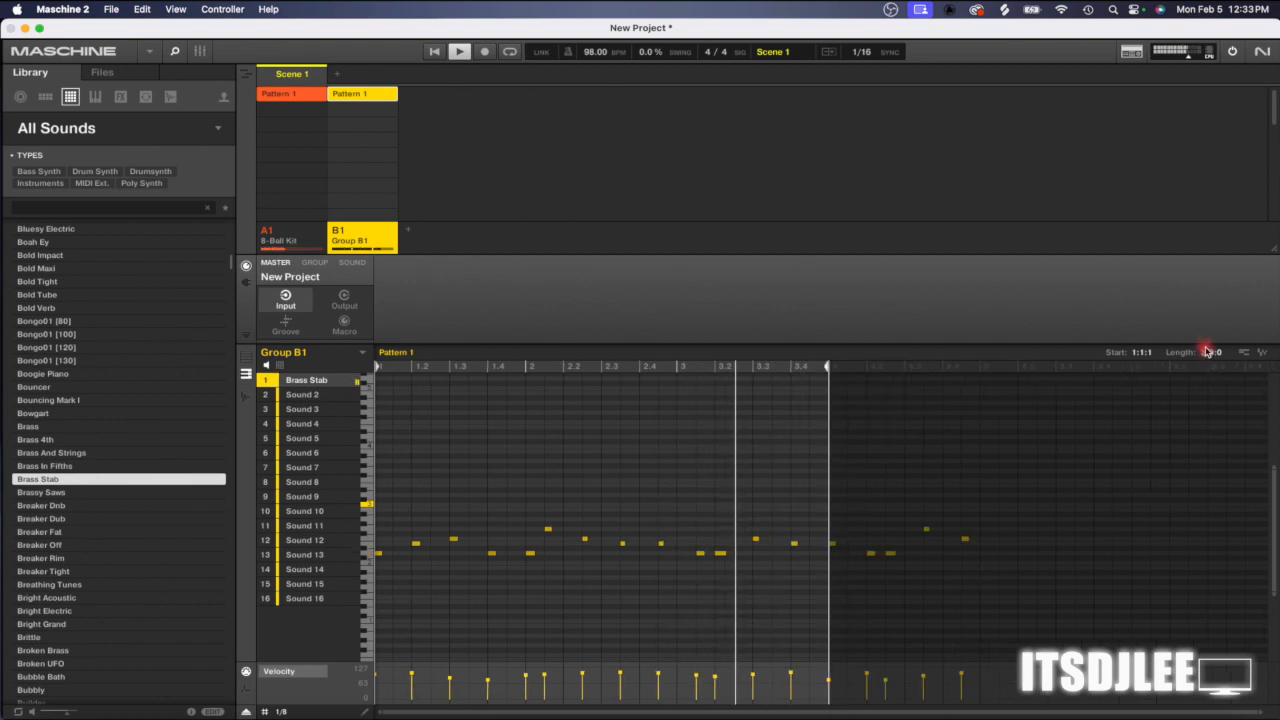
drag(1207, 354, 1207, 362)
drag(1137, 410, 724, 620)
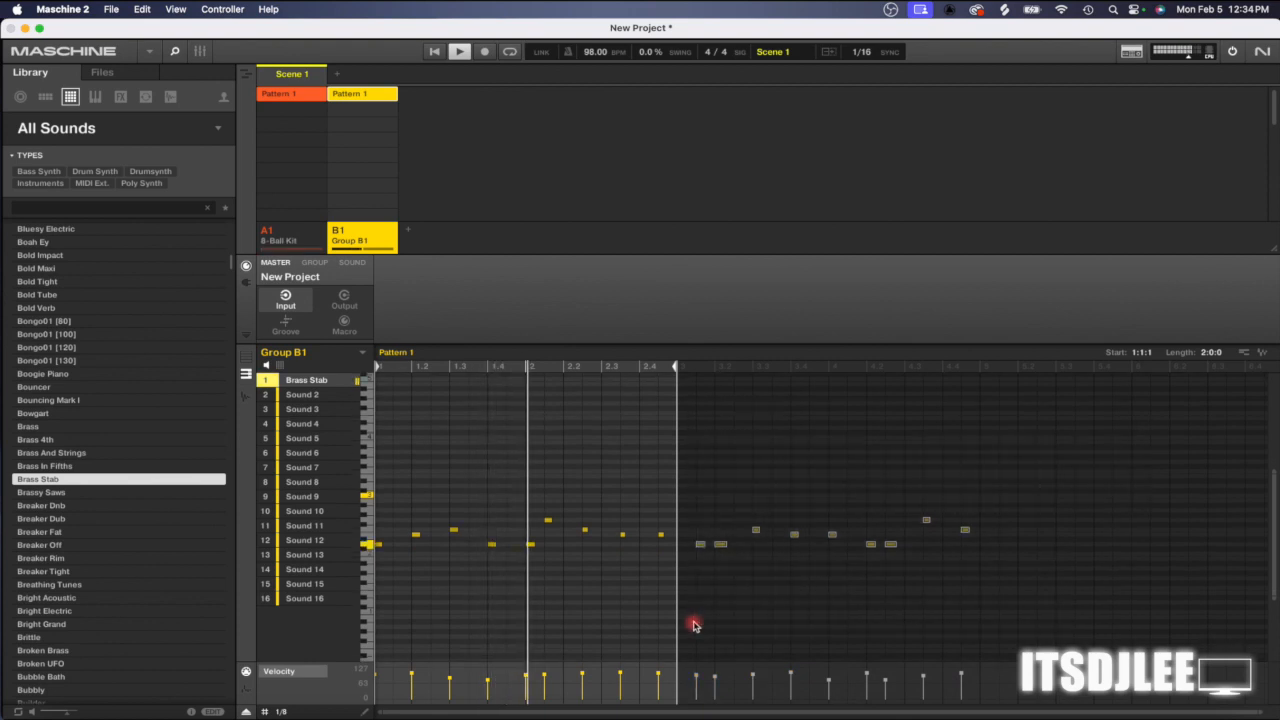
key(Delete)
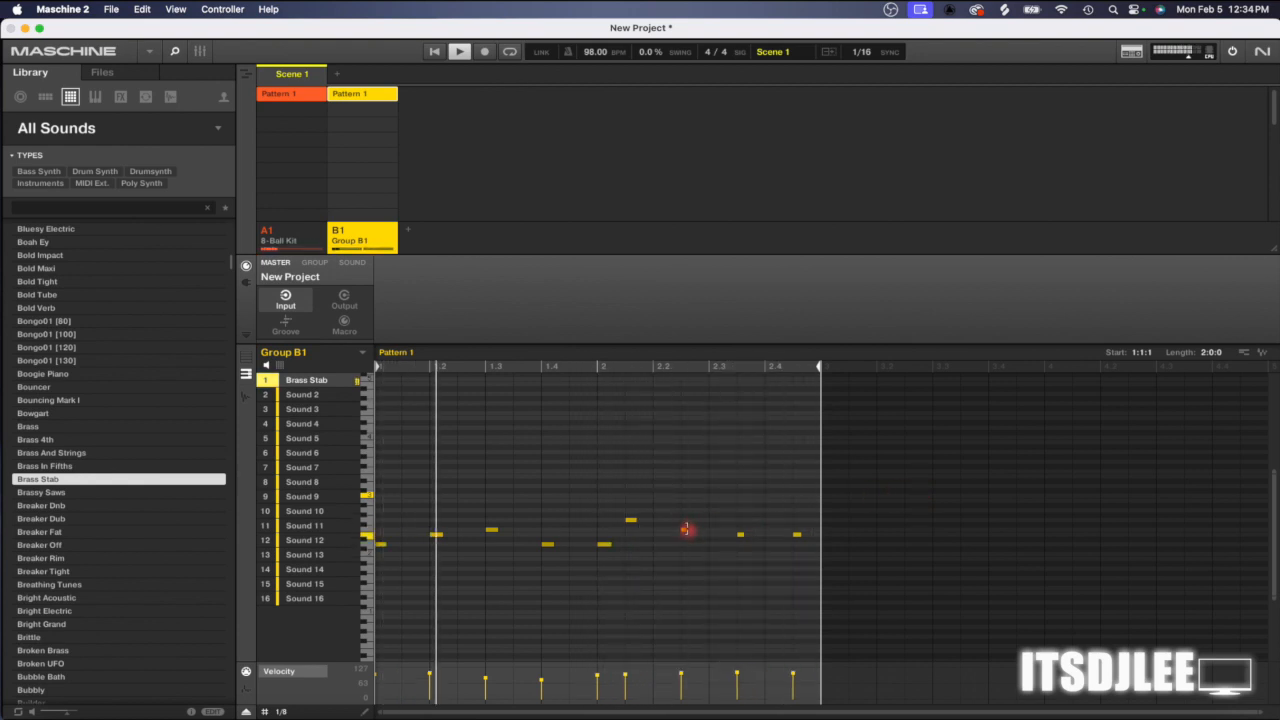
- Set the pattern editor's step grid to 1/16
click(280, 711)
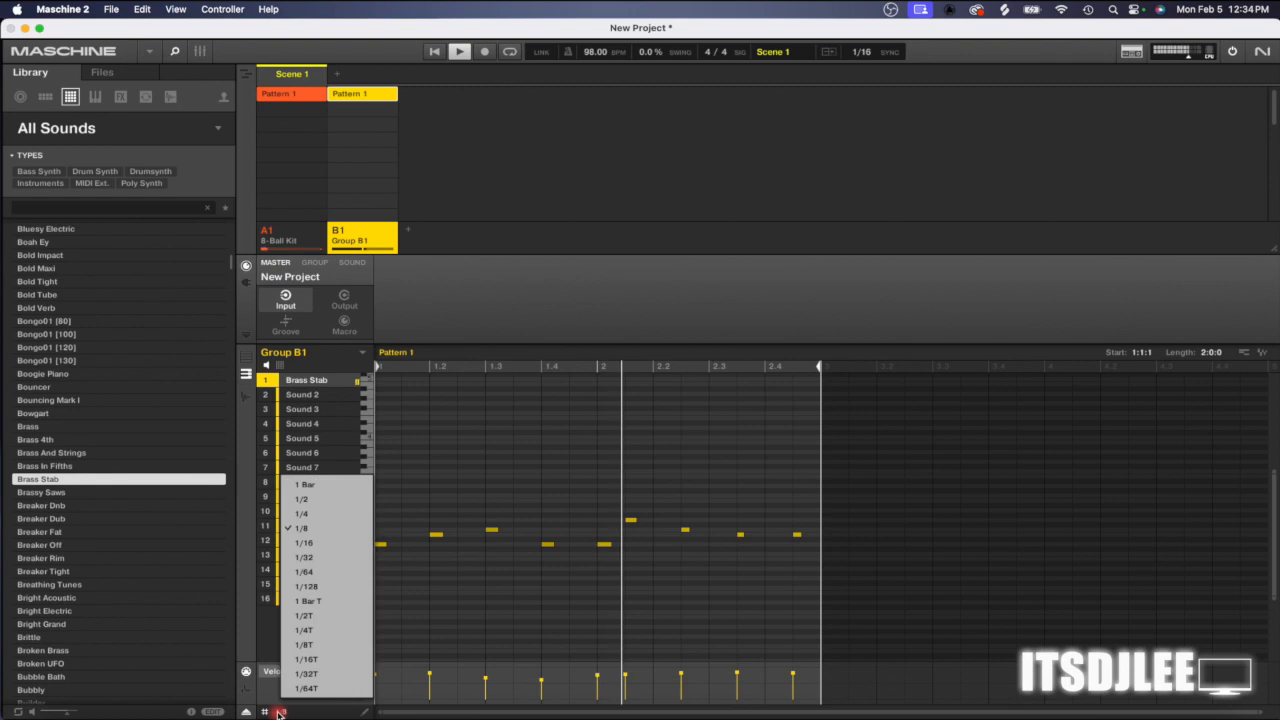
click(316, 547)
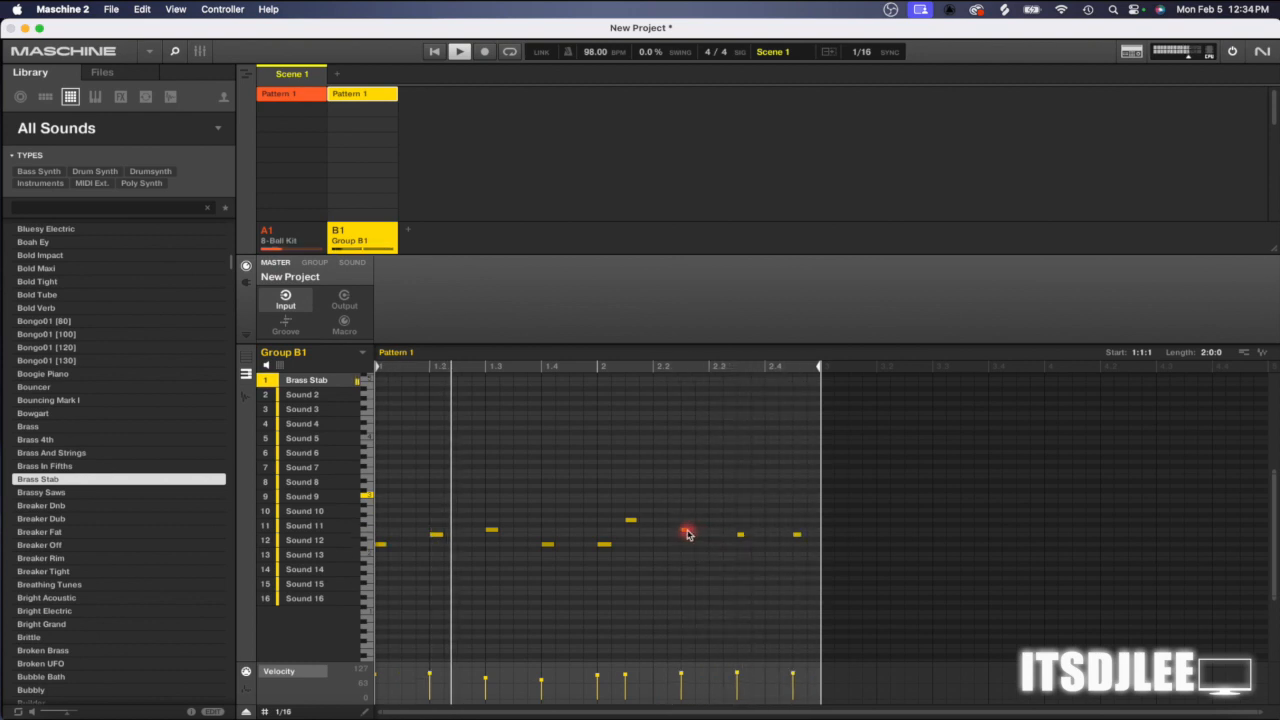
mouse_move(686, 533)
mouse_down()
mouse_move(654, 531)
mouse_move(686, 530)
mouse_up()
click(760, 546)
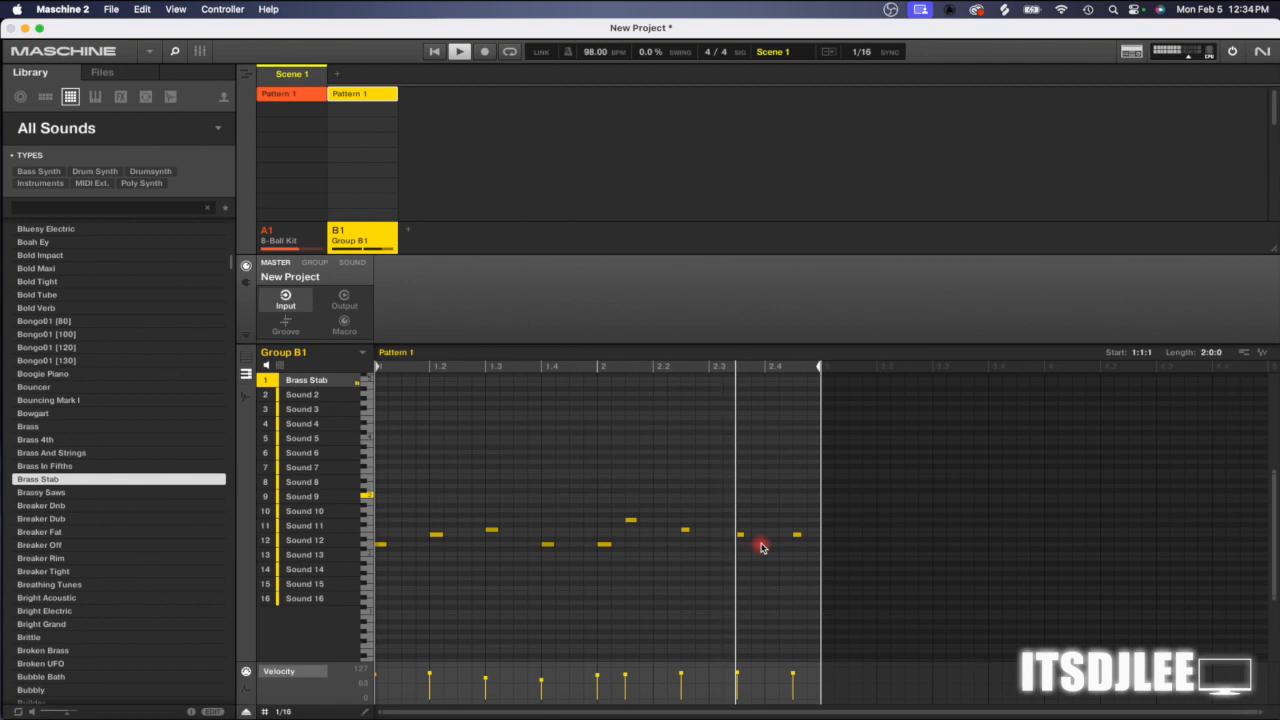
- Look at the group levels in the mixer during playback and return to the pattern view
click(305, 241)
click(347, 239)
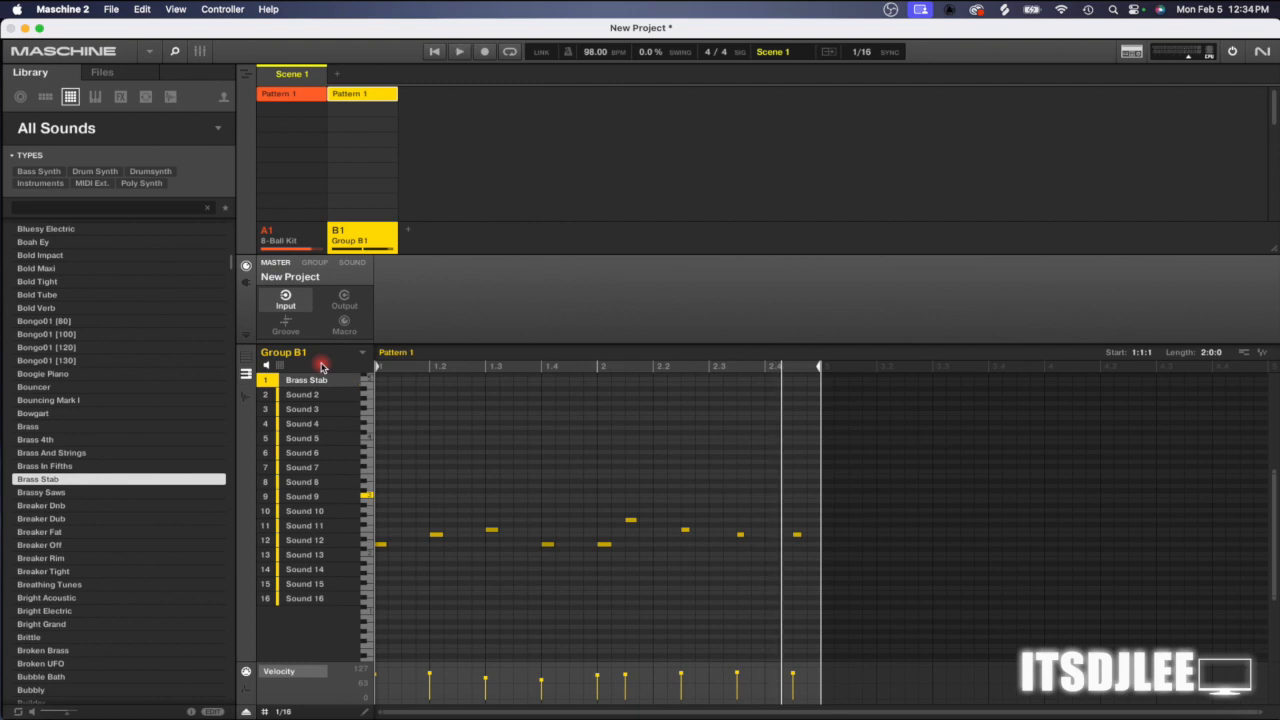
click(200, 52)
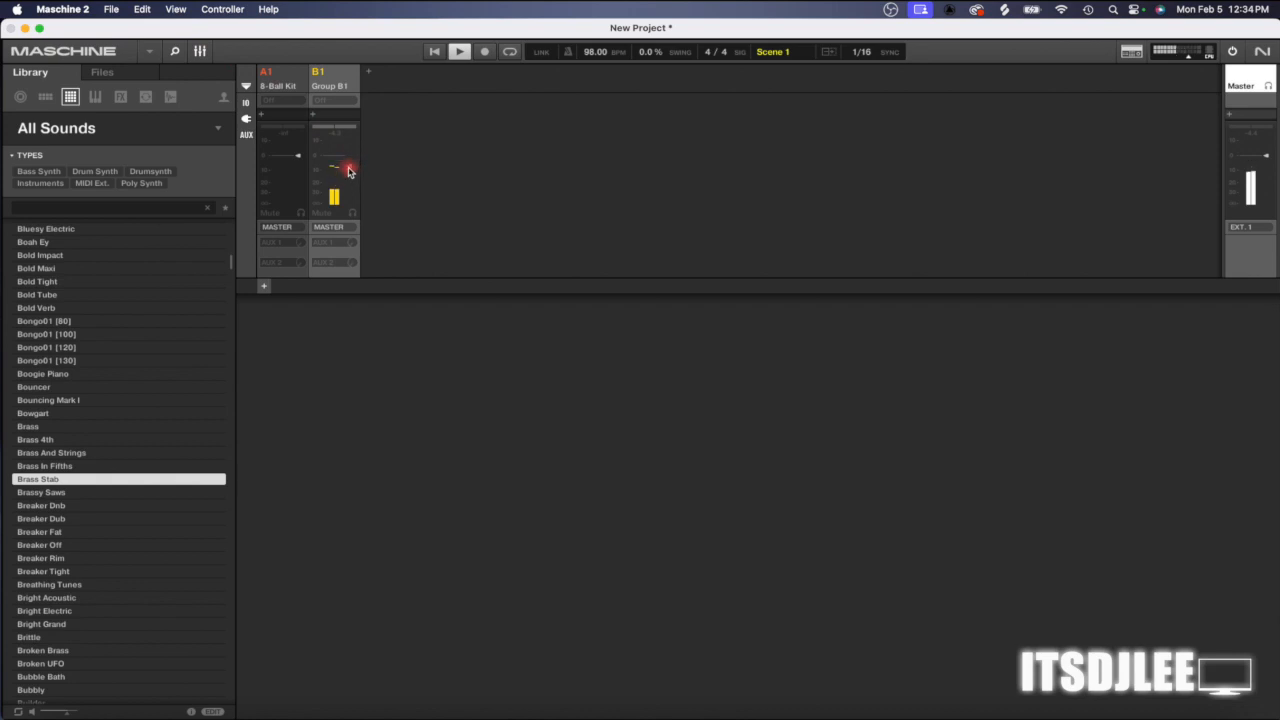
click(188, 54)
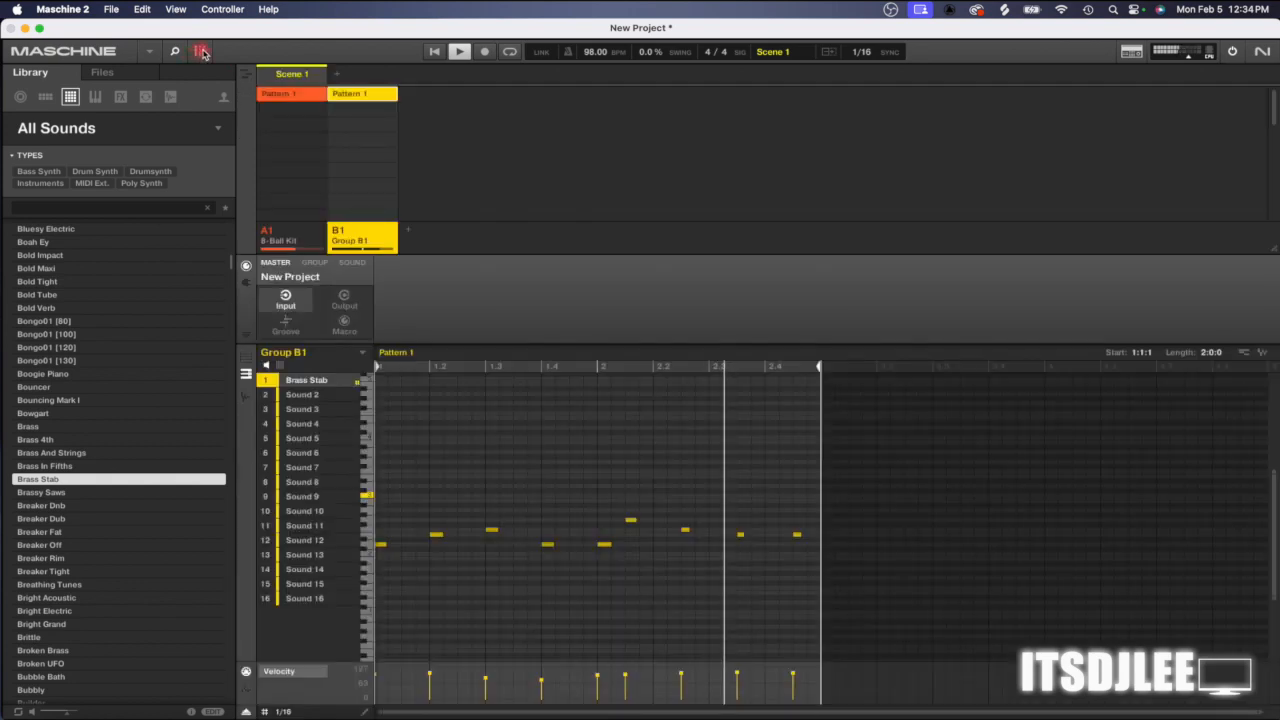
- Add a third group and load the 808 Kit from the group library into it
click(288, 233)
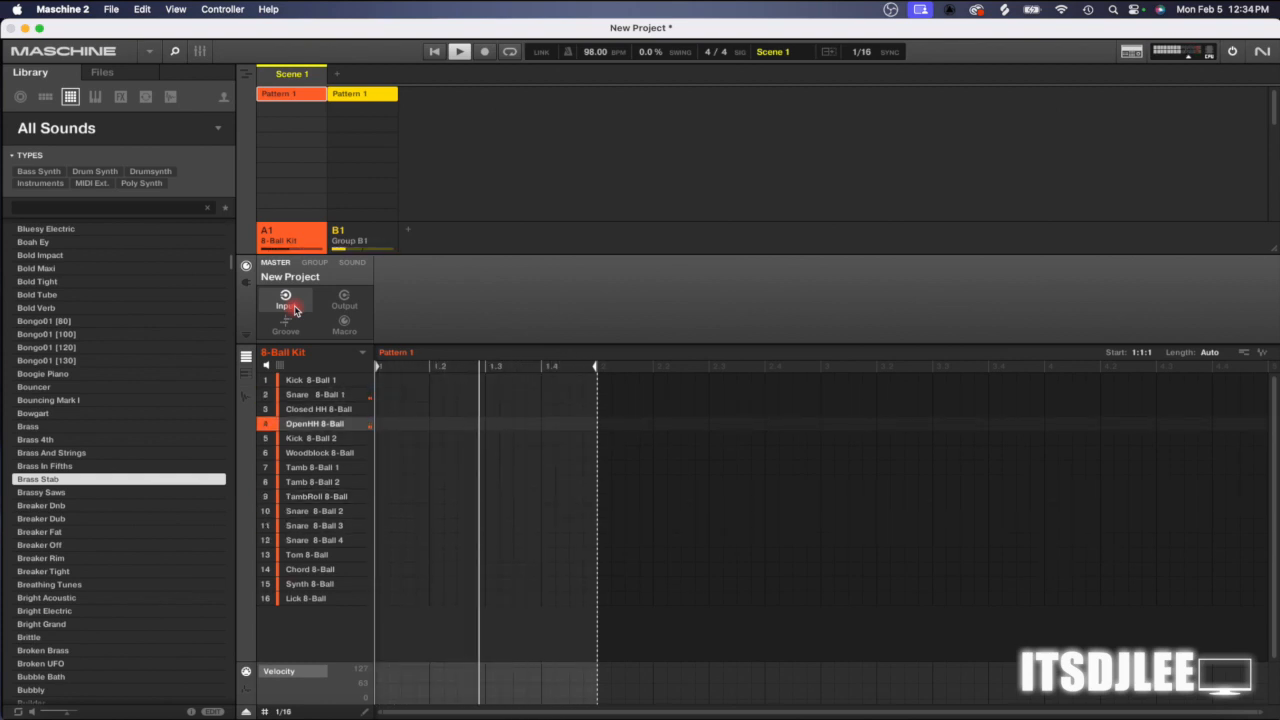
scroll(50, 300, up, 15)
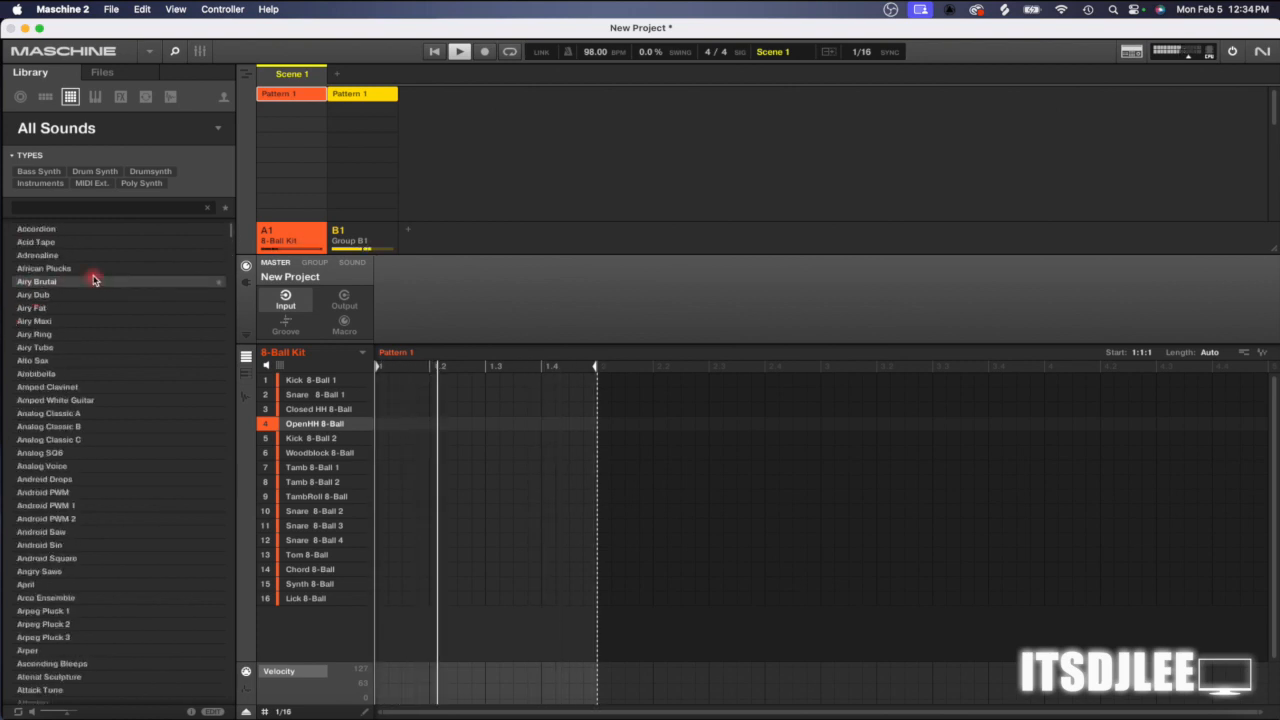
click(408, 230)
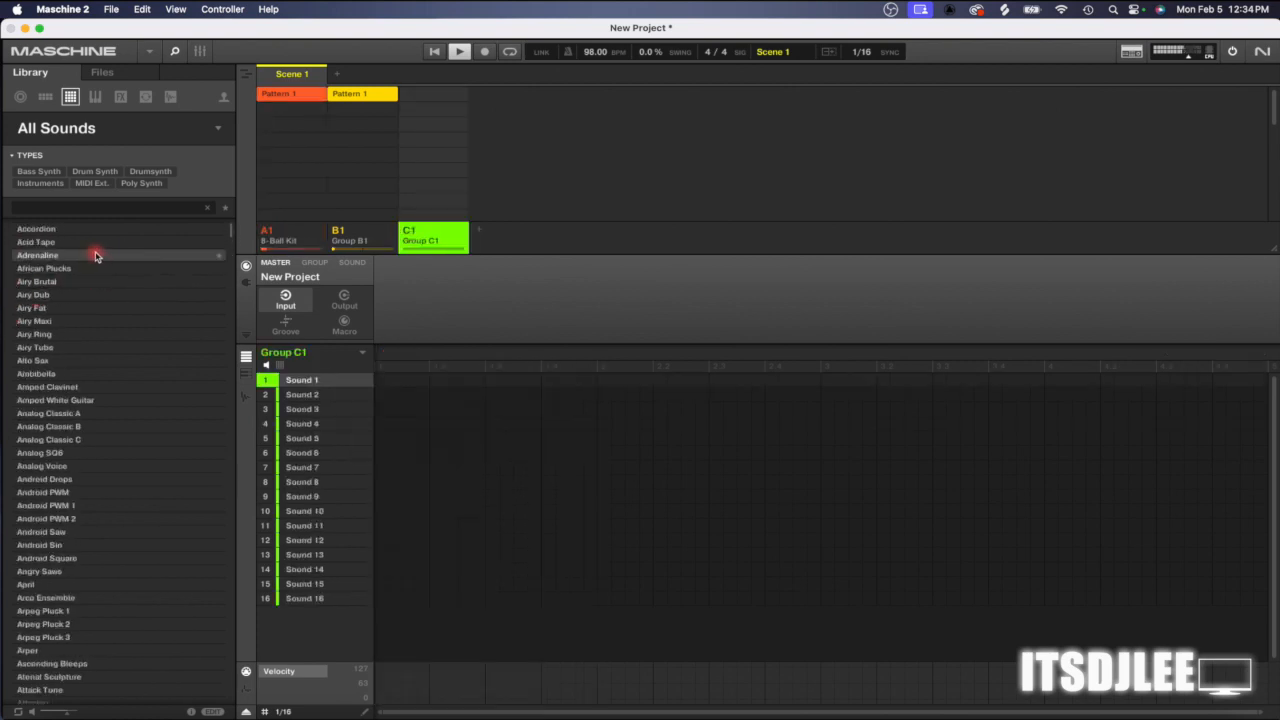
click(46, 97)
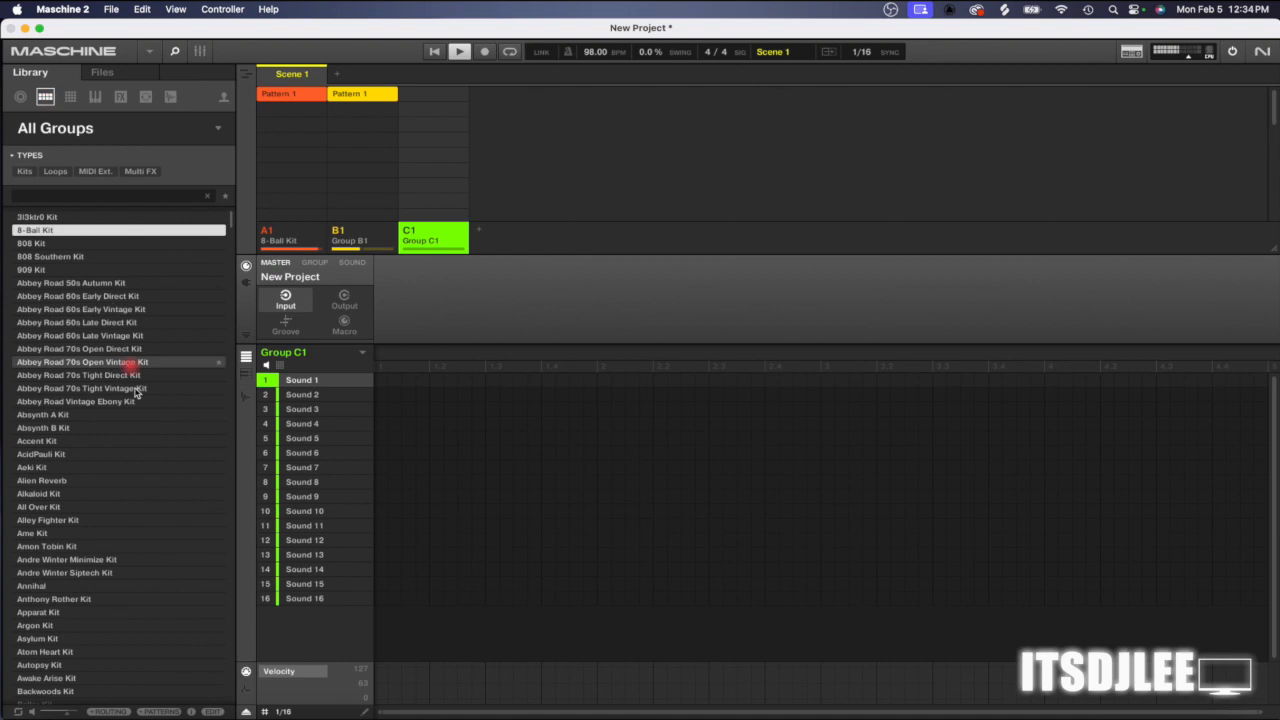
double_click(85, 244)
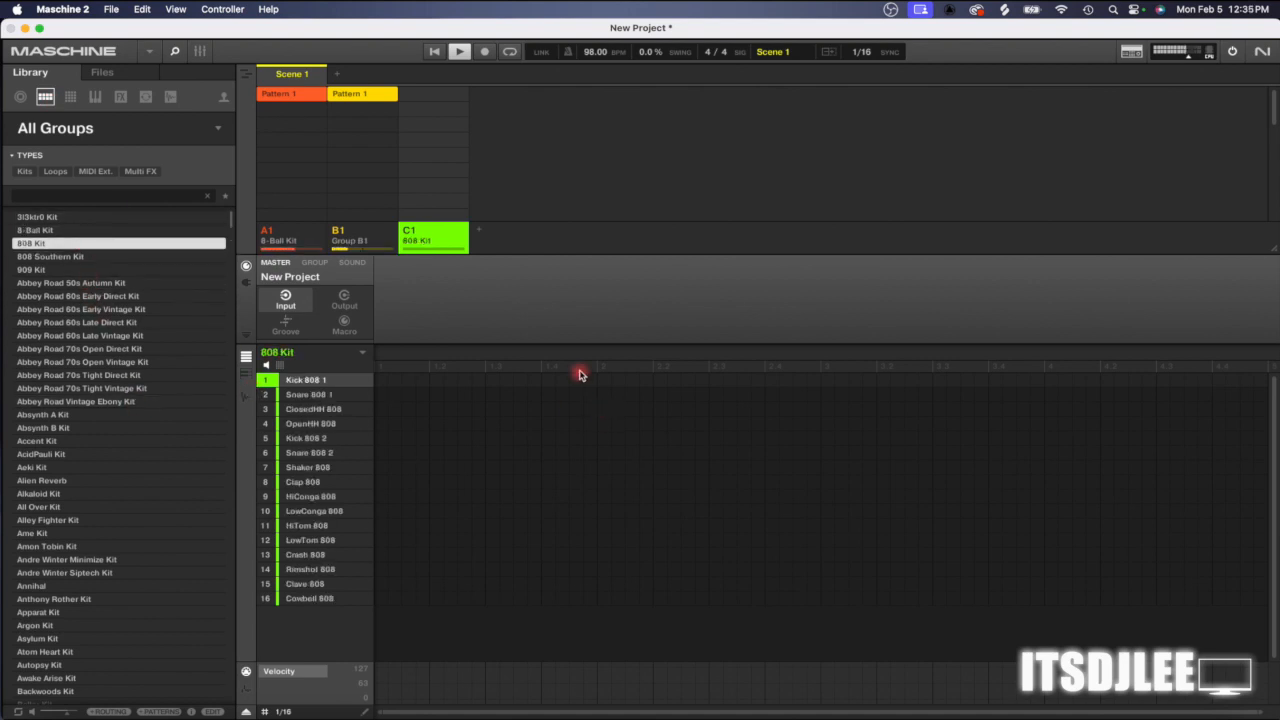
- Create a pattern for the 808 Kit and record ClosedHH 808 hits on every sixteenth across two bars
click(515, 453)
double_click(433, 480)
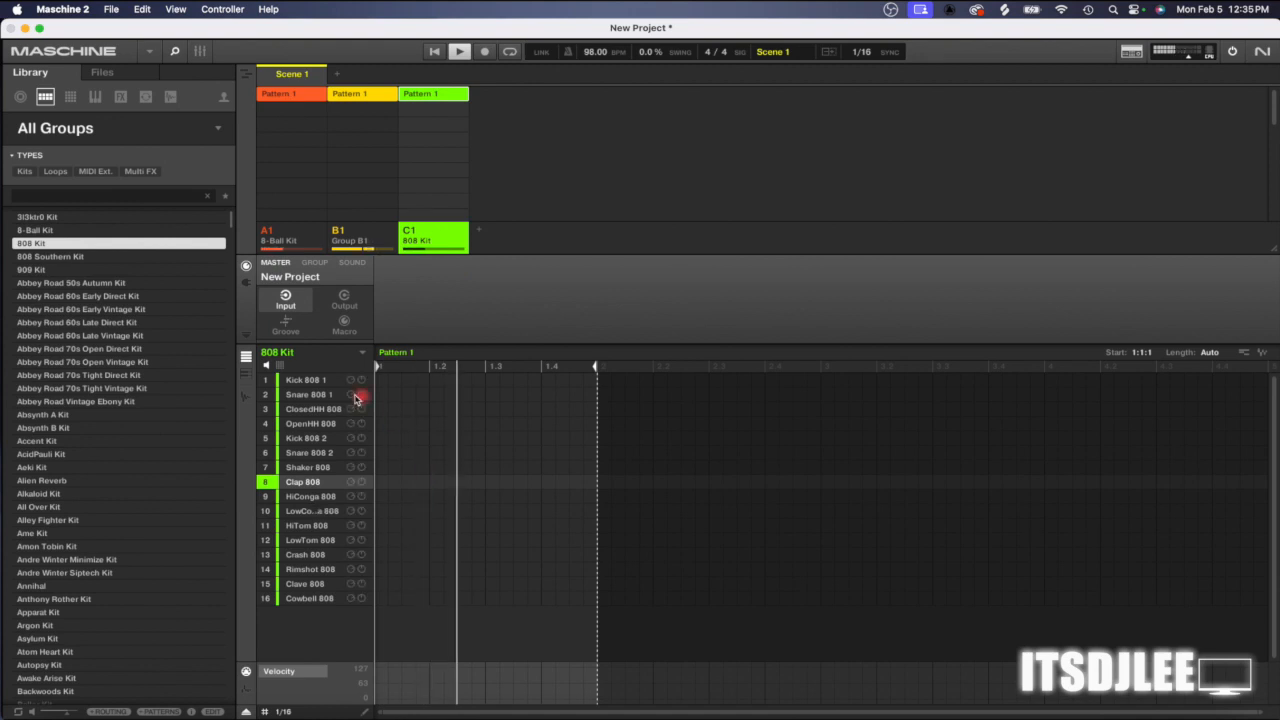
click(315, 409)
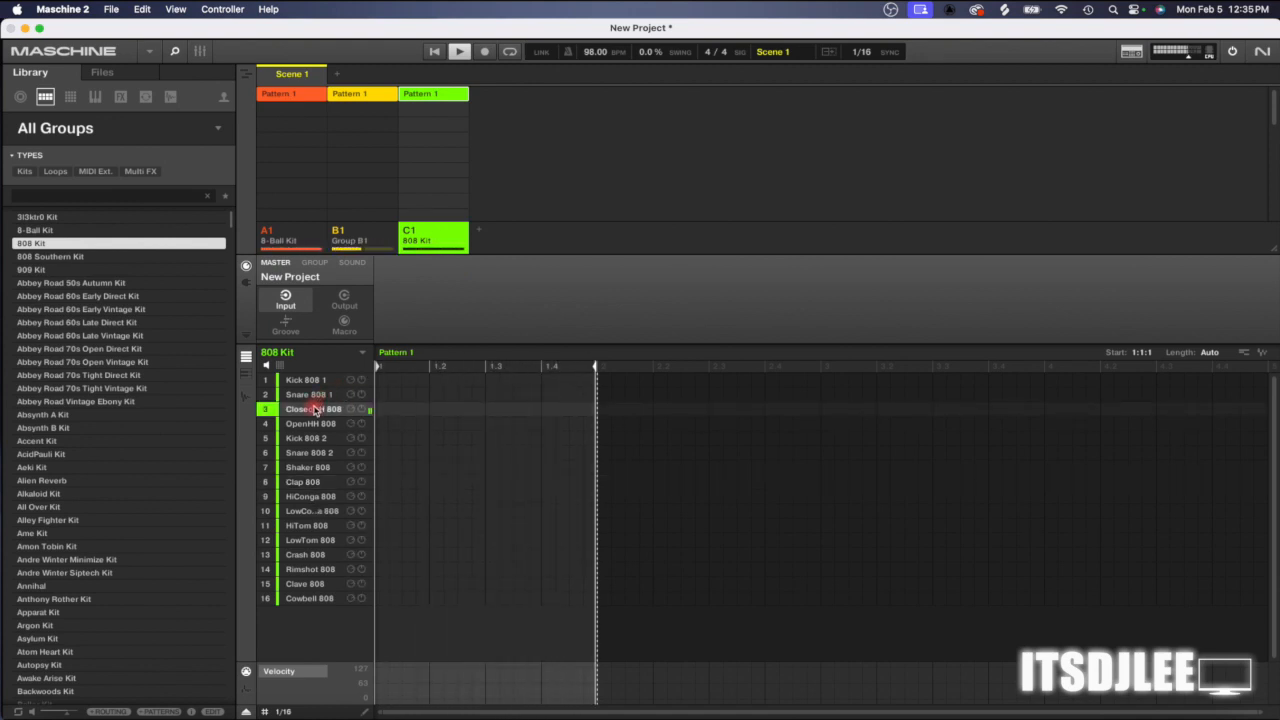
key(r)
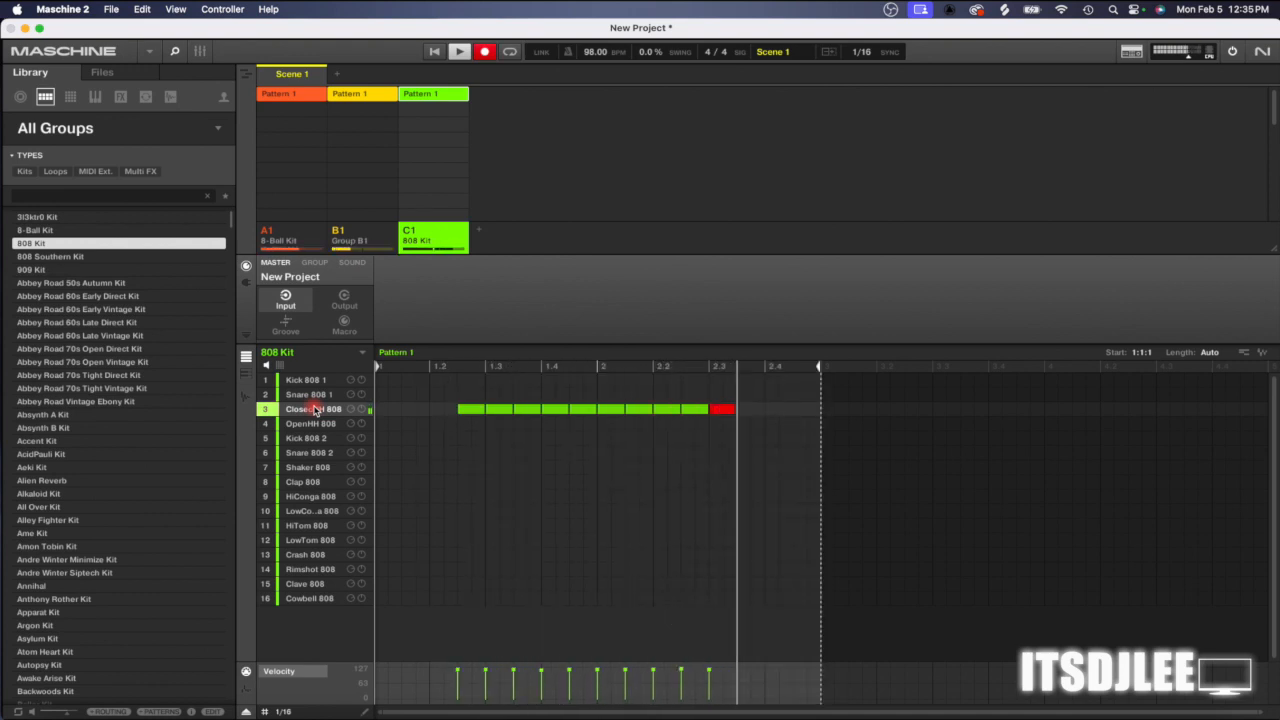
key(r)
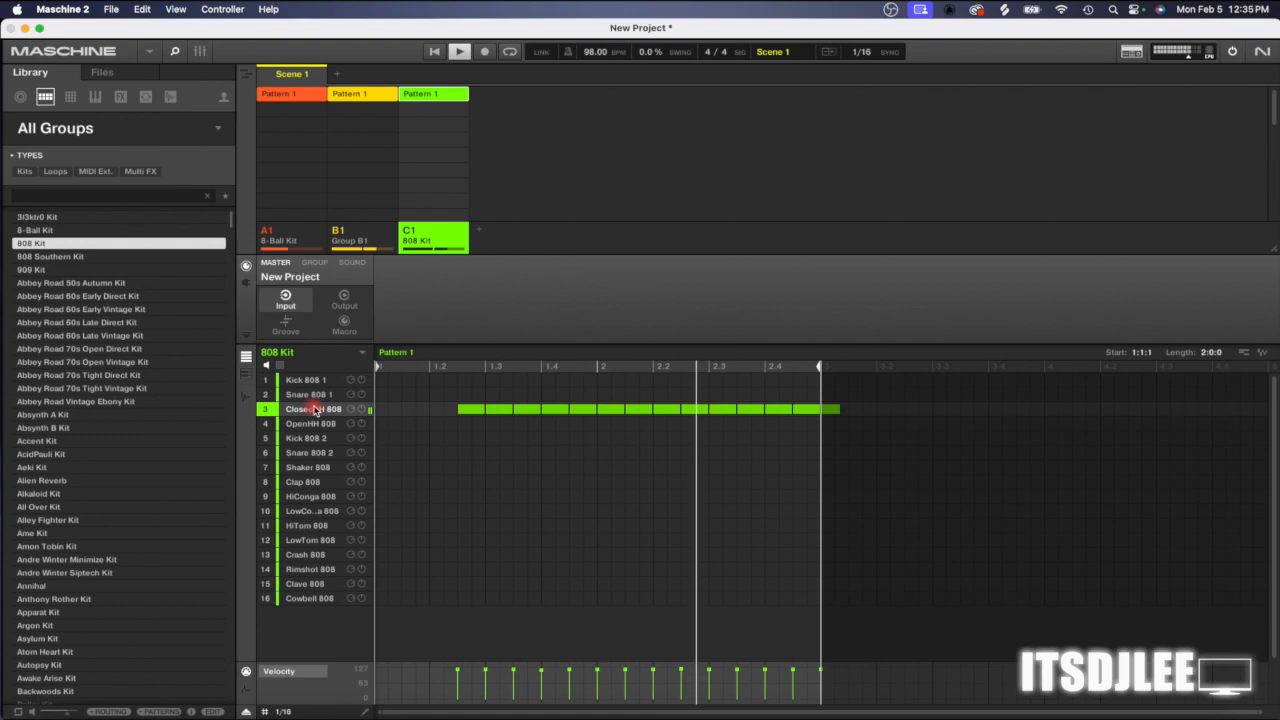
key(r)
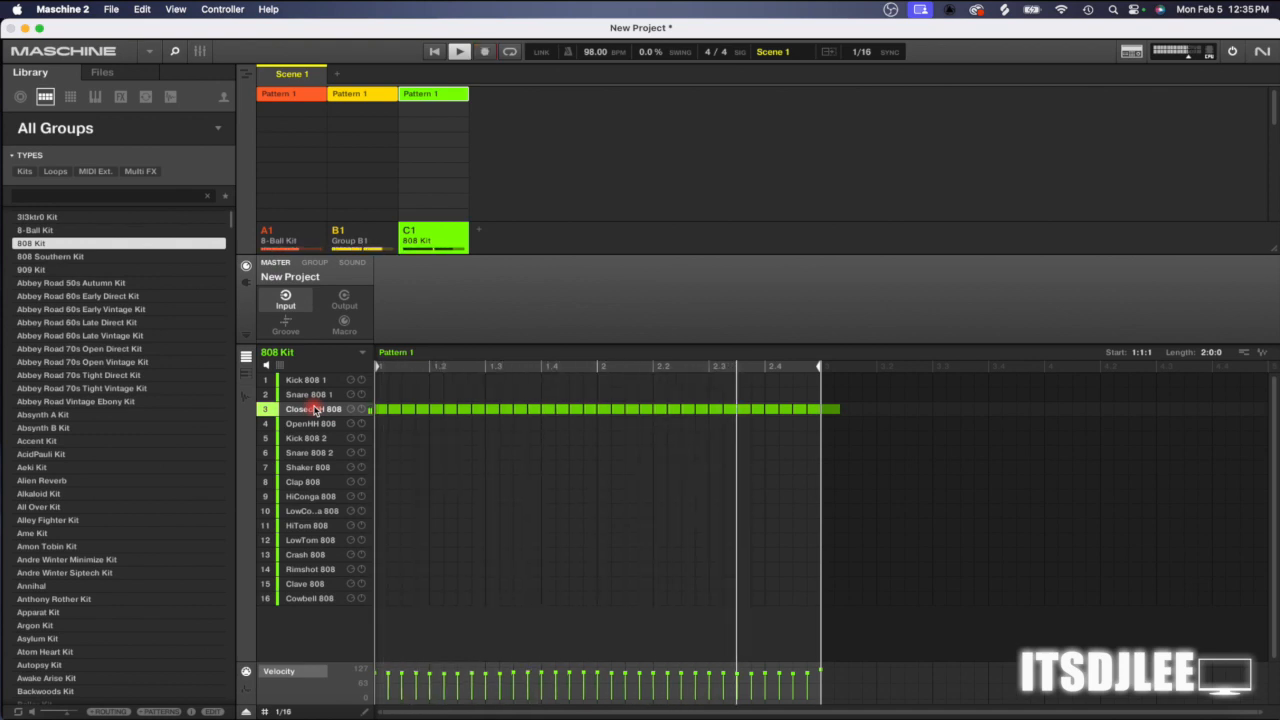
- Delete the ClosedHH 808 note overhanging the pattern's end and switch between the Kick 808 1 and Snare 808 1 sounds
drag(880, 388, 832, 420)
key(Delete)
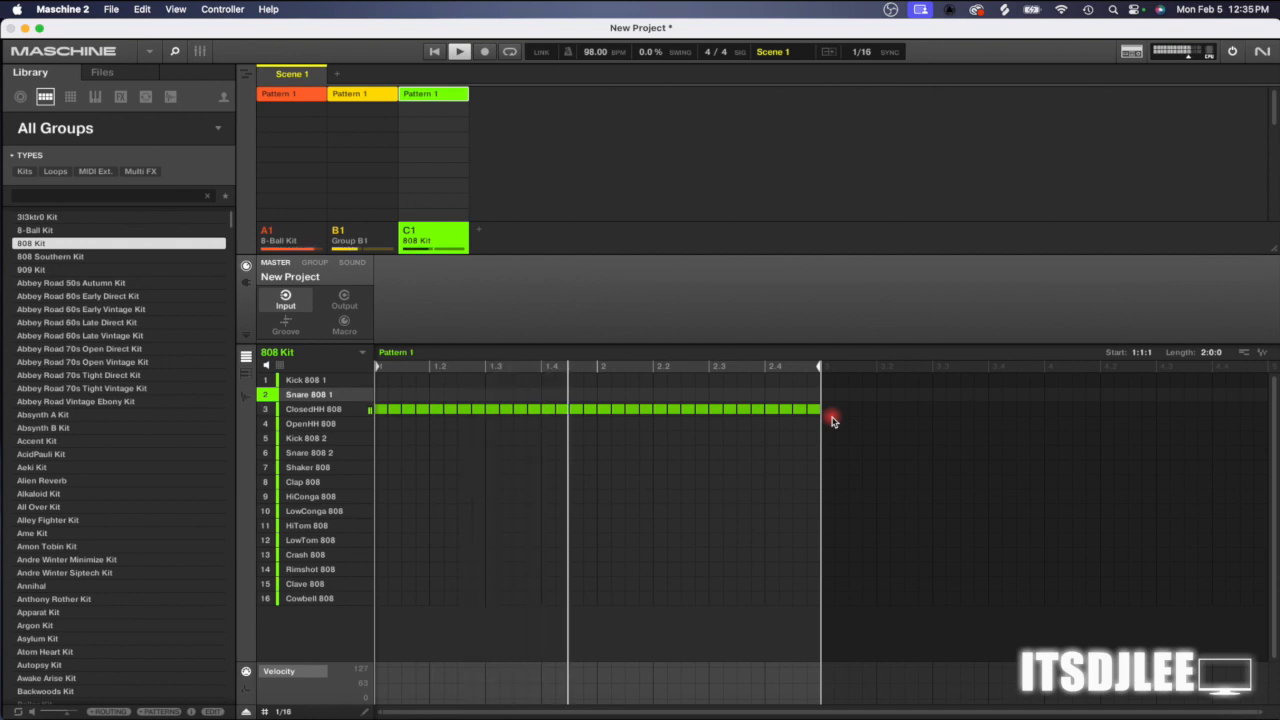
key(Up)
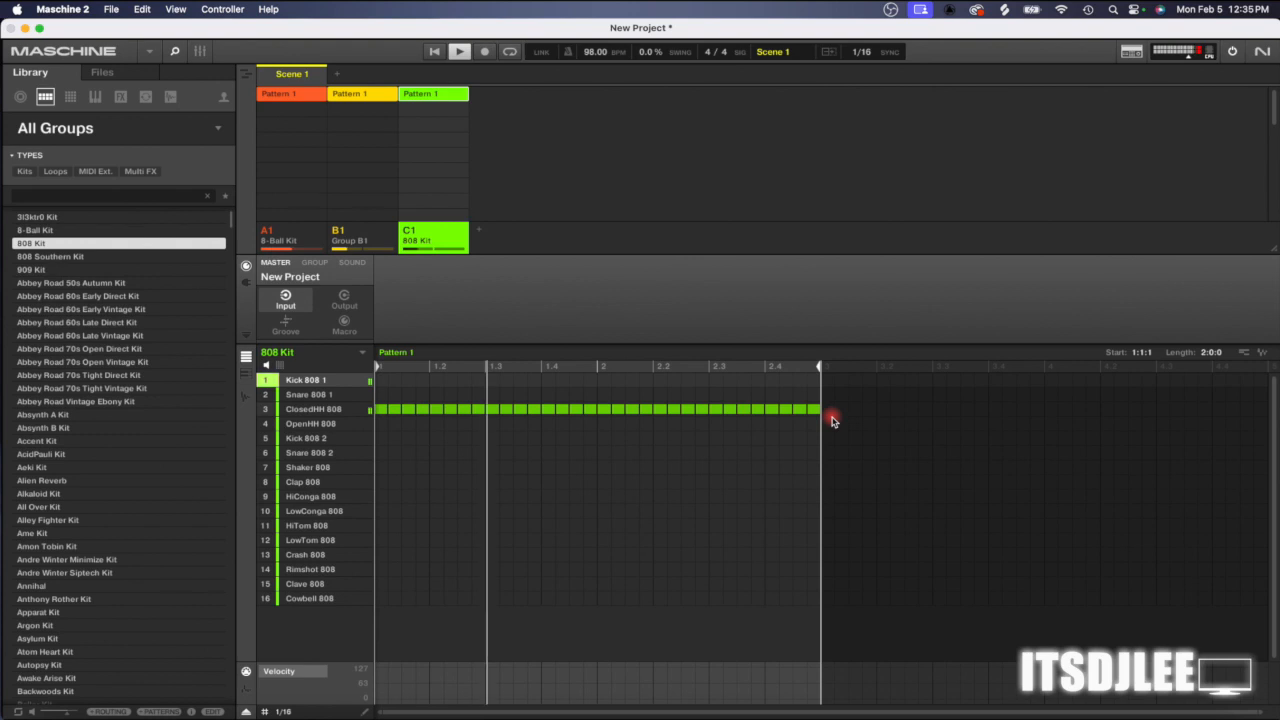
key(Down)
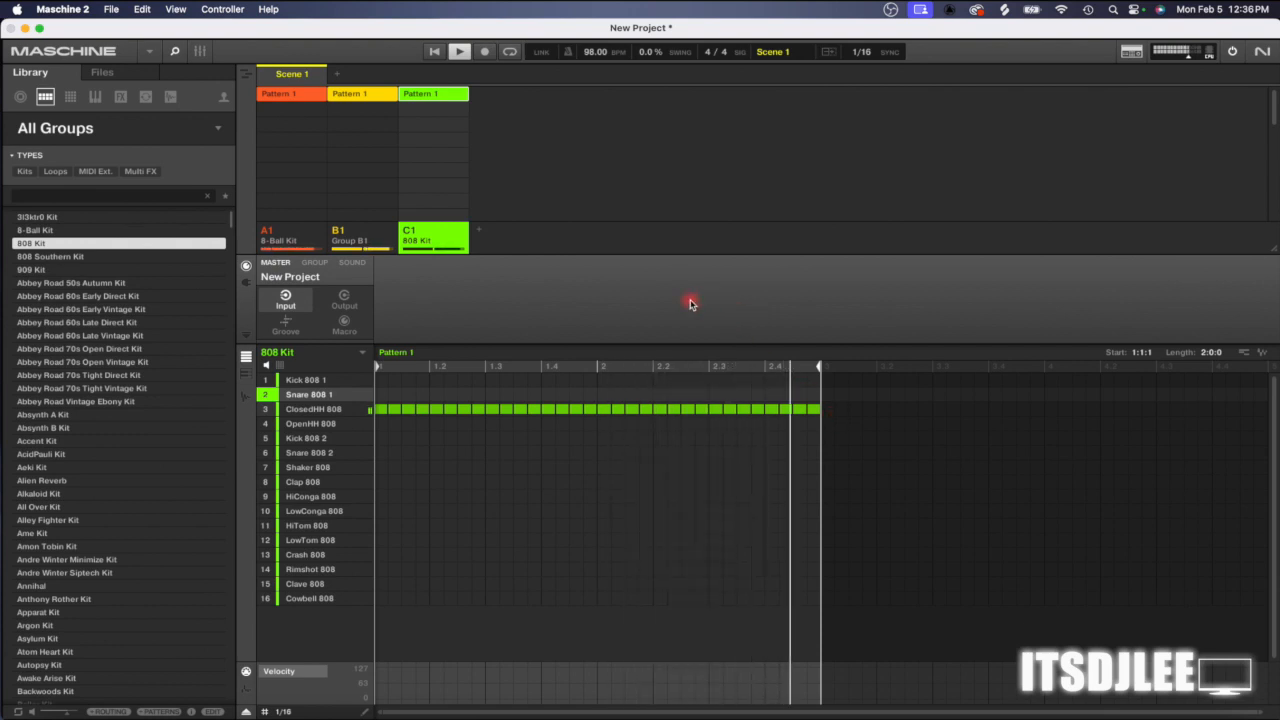
- Delete all the ClosedHH 808 notes from the 808 Kit's pattern
key(space)
drag(856, 405, 318, 427)
key(Delete)
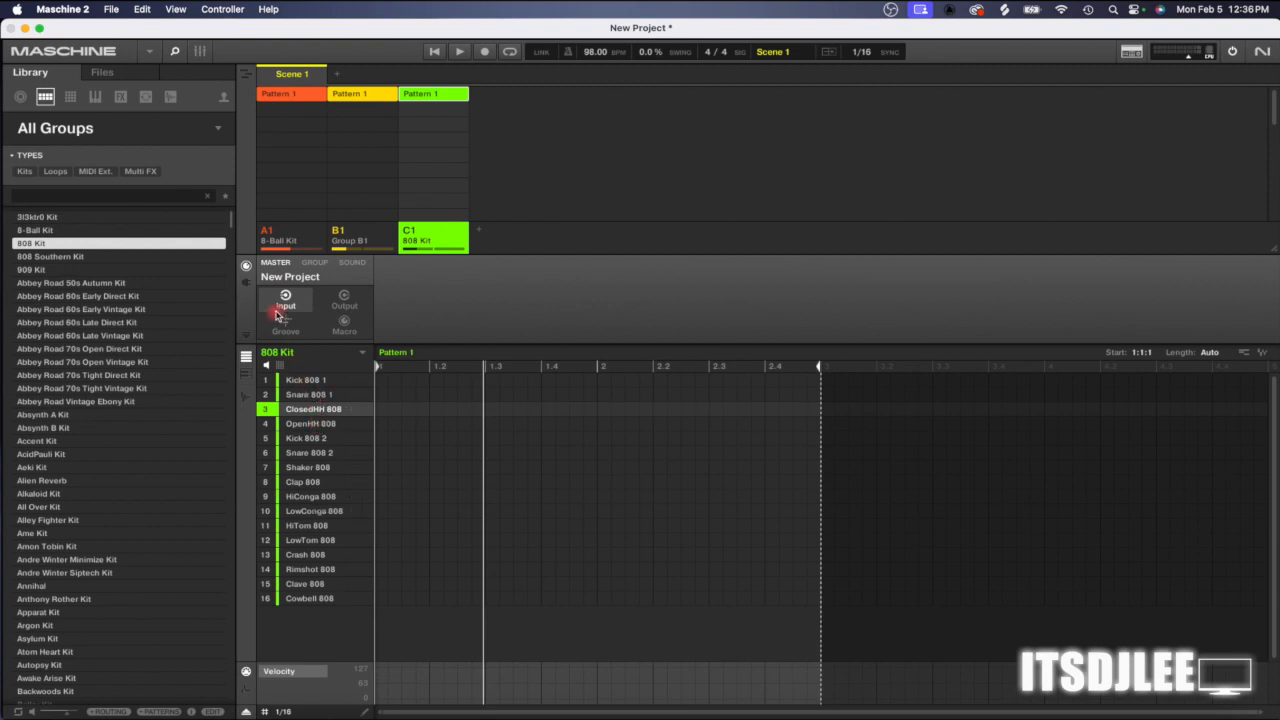
- Add an empty fourth group to the project after the 808 Kit
click(320, 245)
click(361, 237)
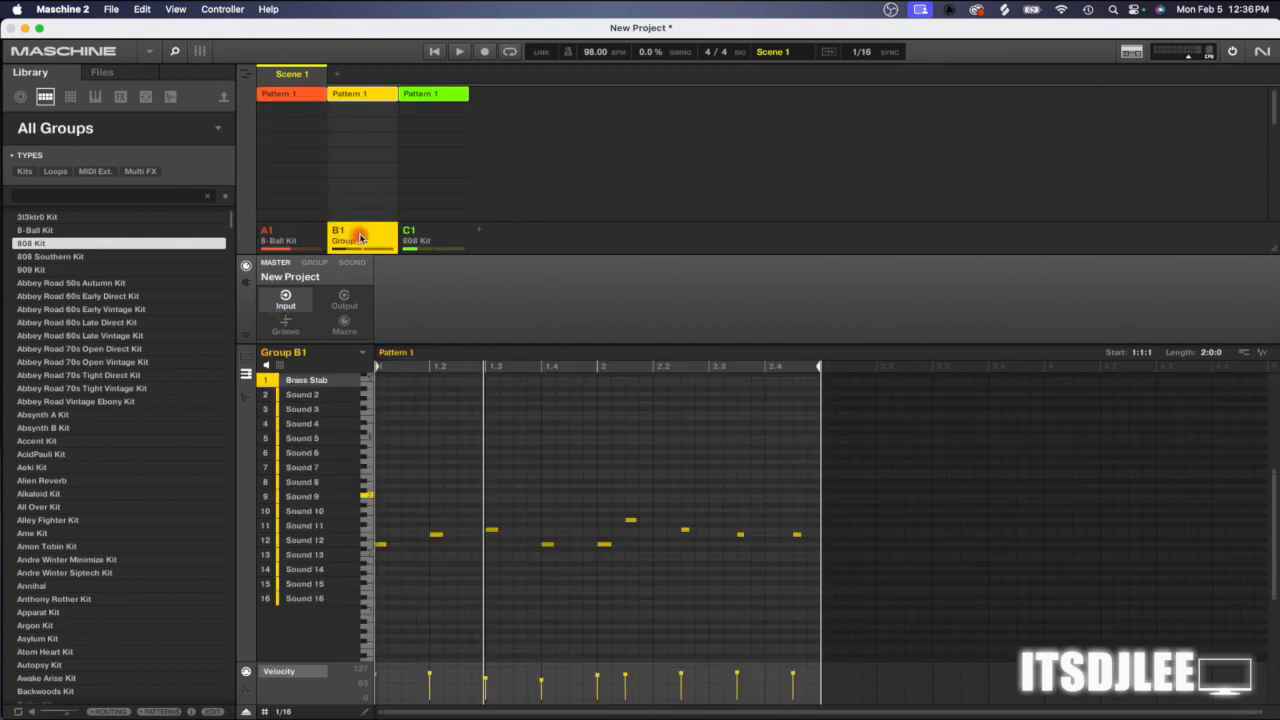
click(486, 235)
right_click(517, 231)
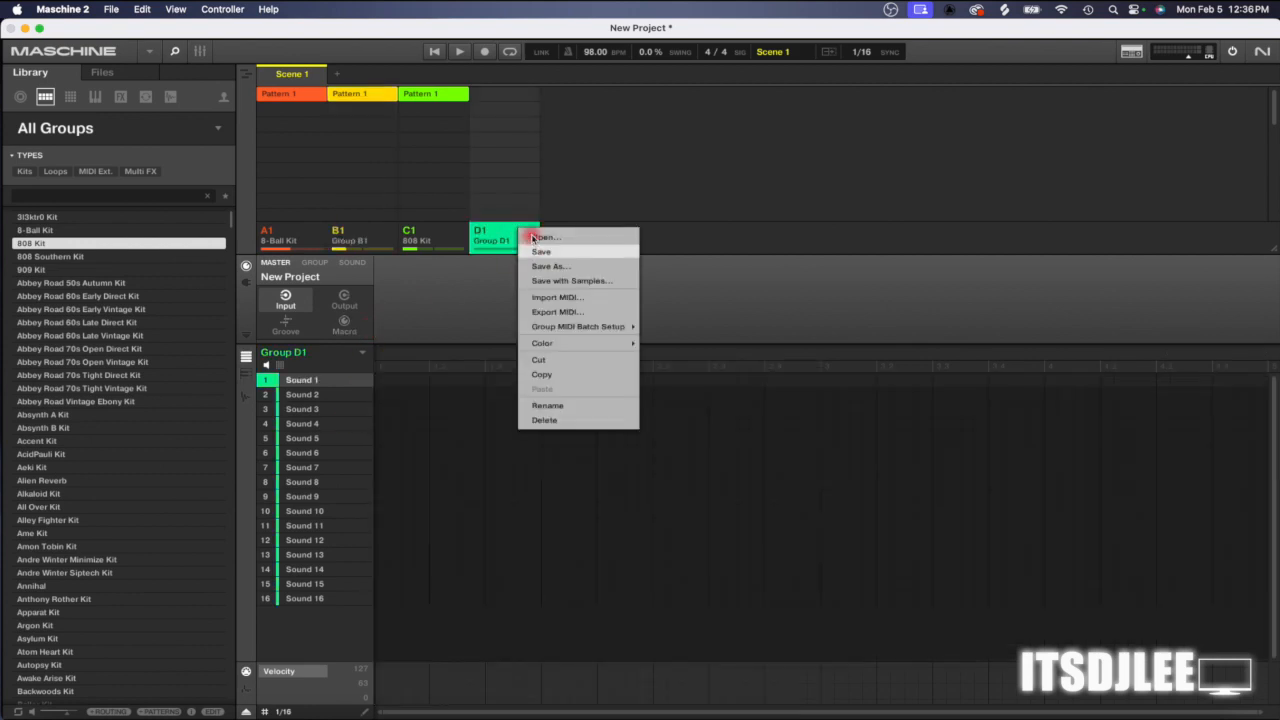
click(540, 237)
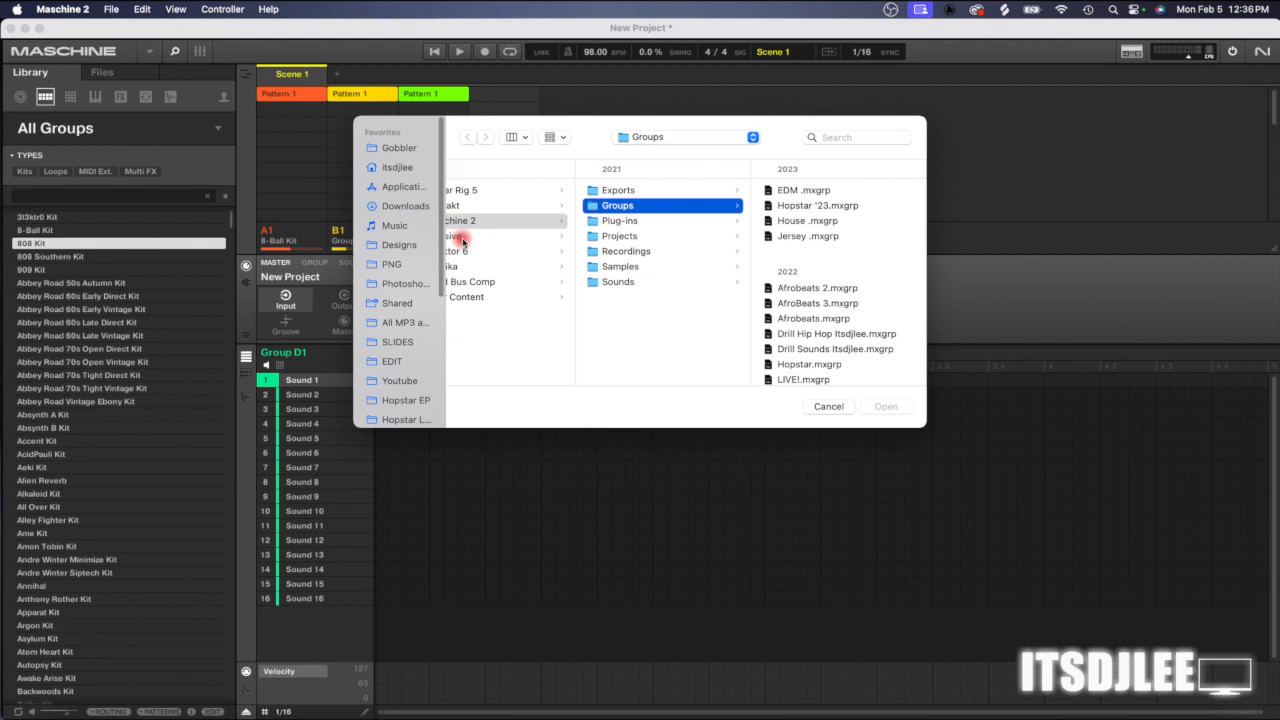
click(785, 205)
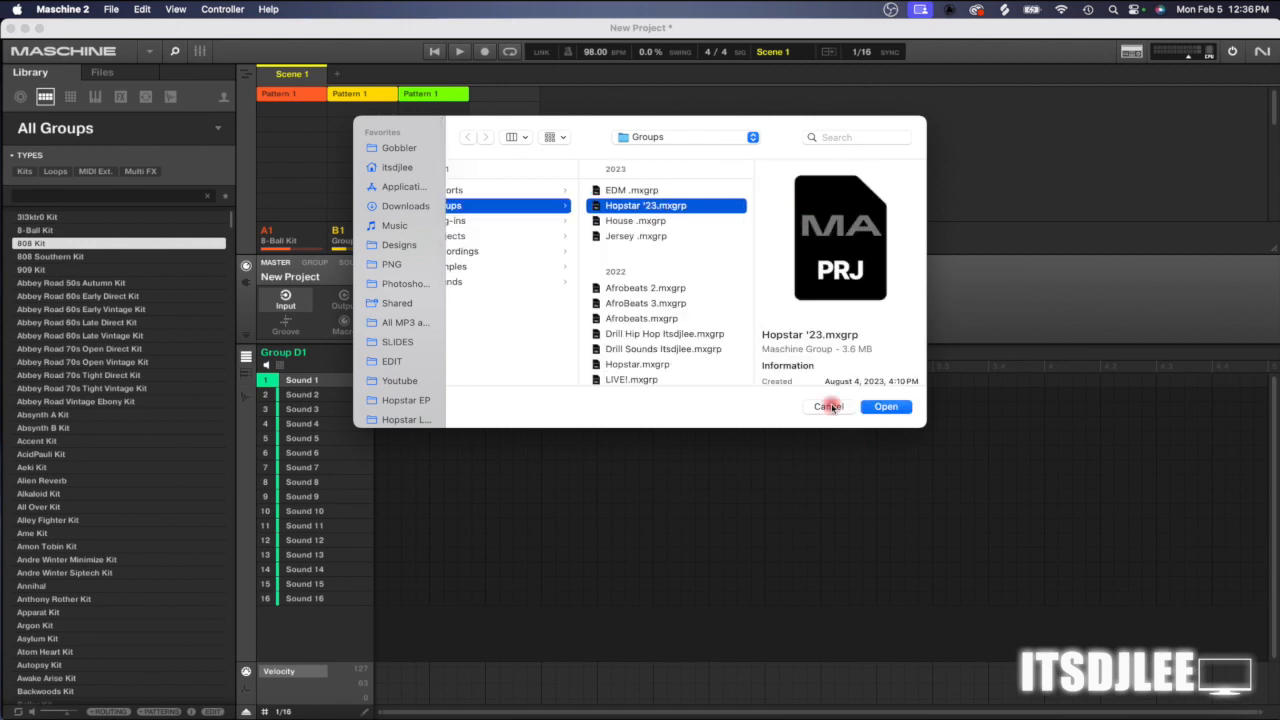
click(829, 406)
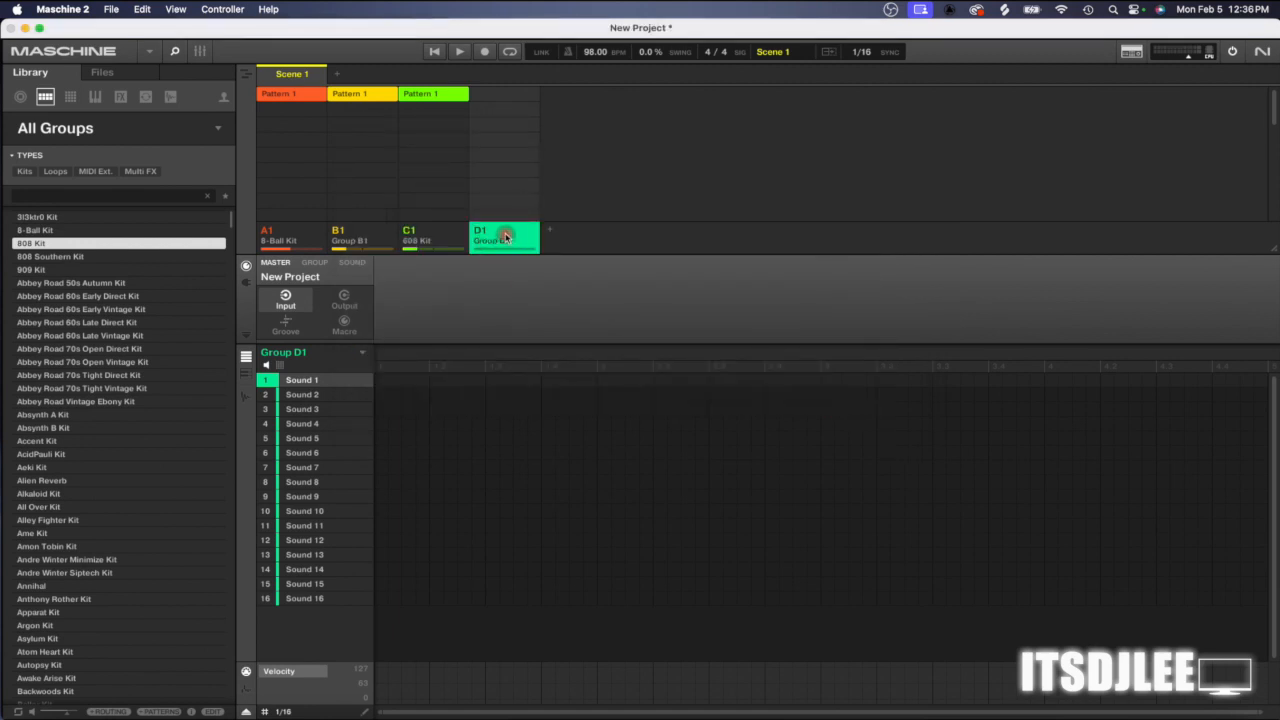
- Cut the Kick 8-Ball 1 sound from the 8-Ball Kit and paste it into the first sound slot of Group D1
click(304, 240)
click(321, 382)
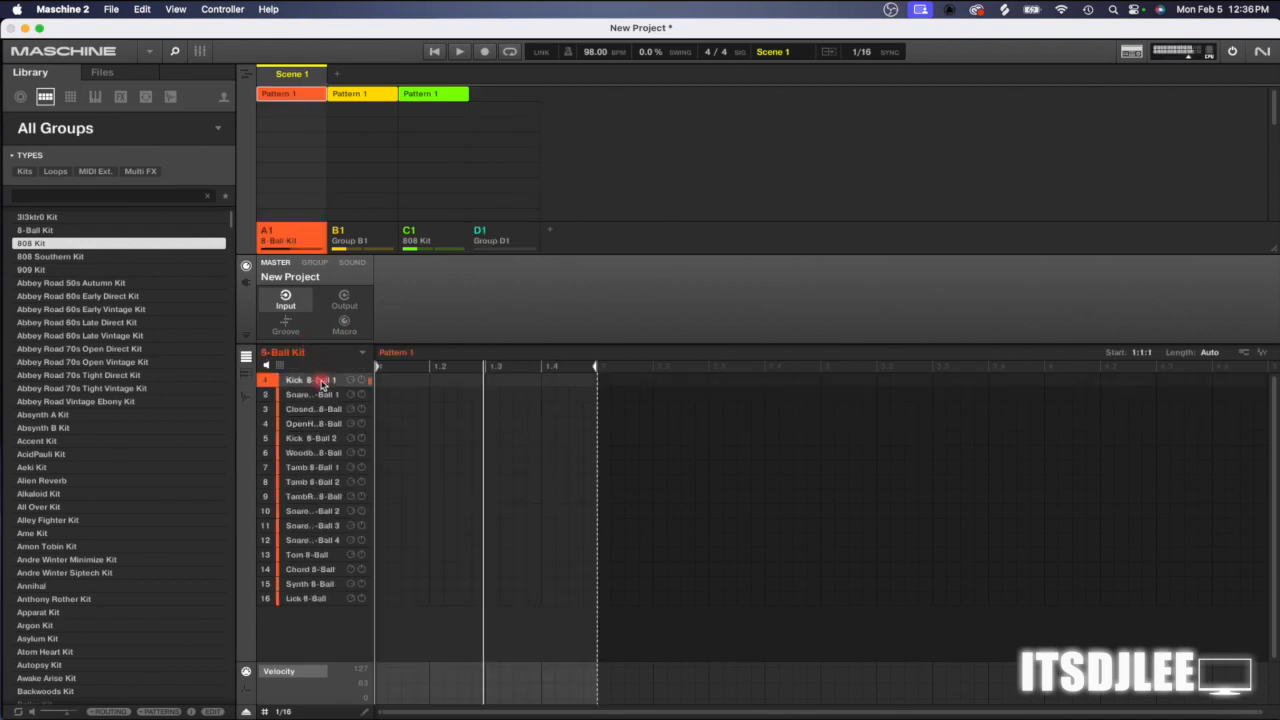
right_click(321, 382)
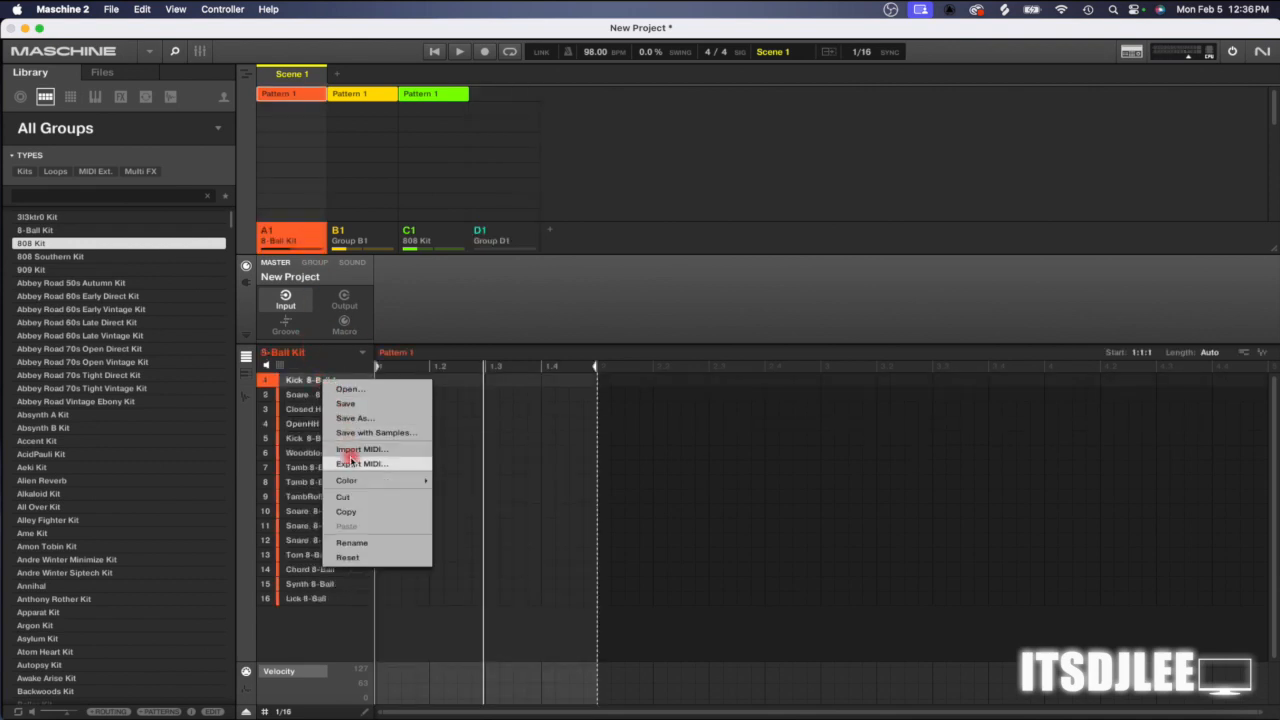
click(361, 496)
click(499, 237)
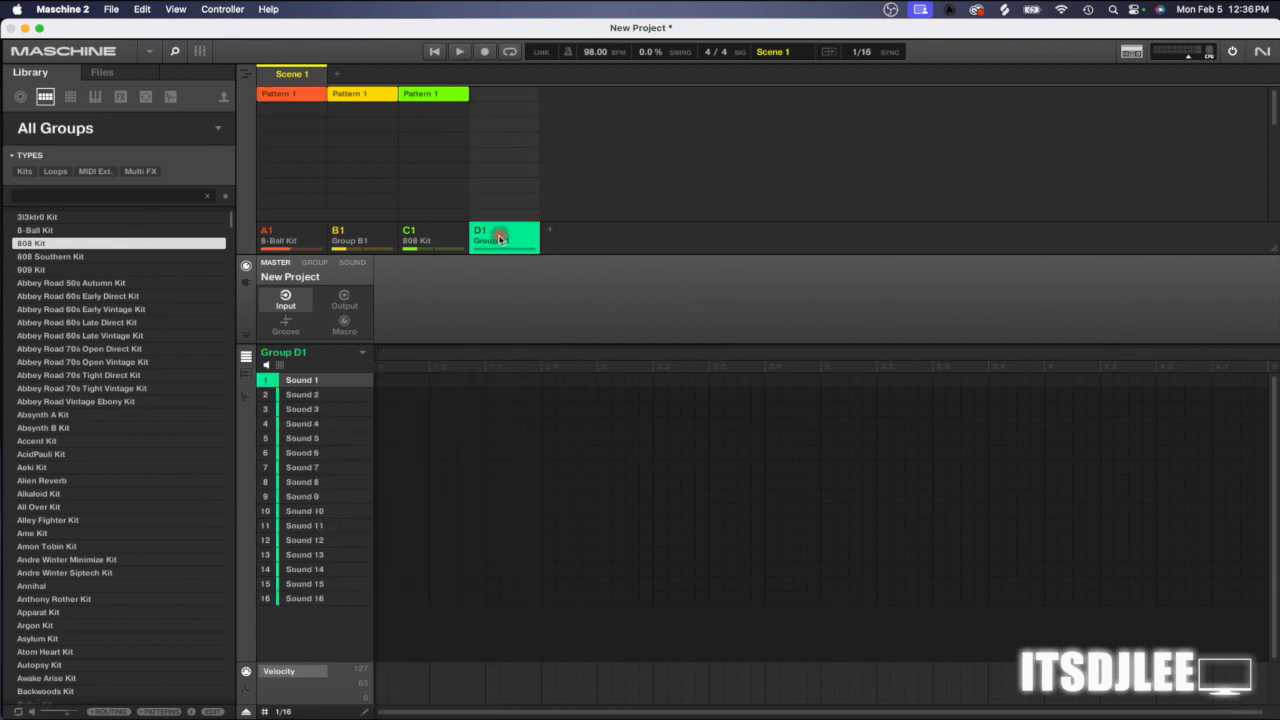
right_click(303, 382)
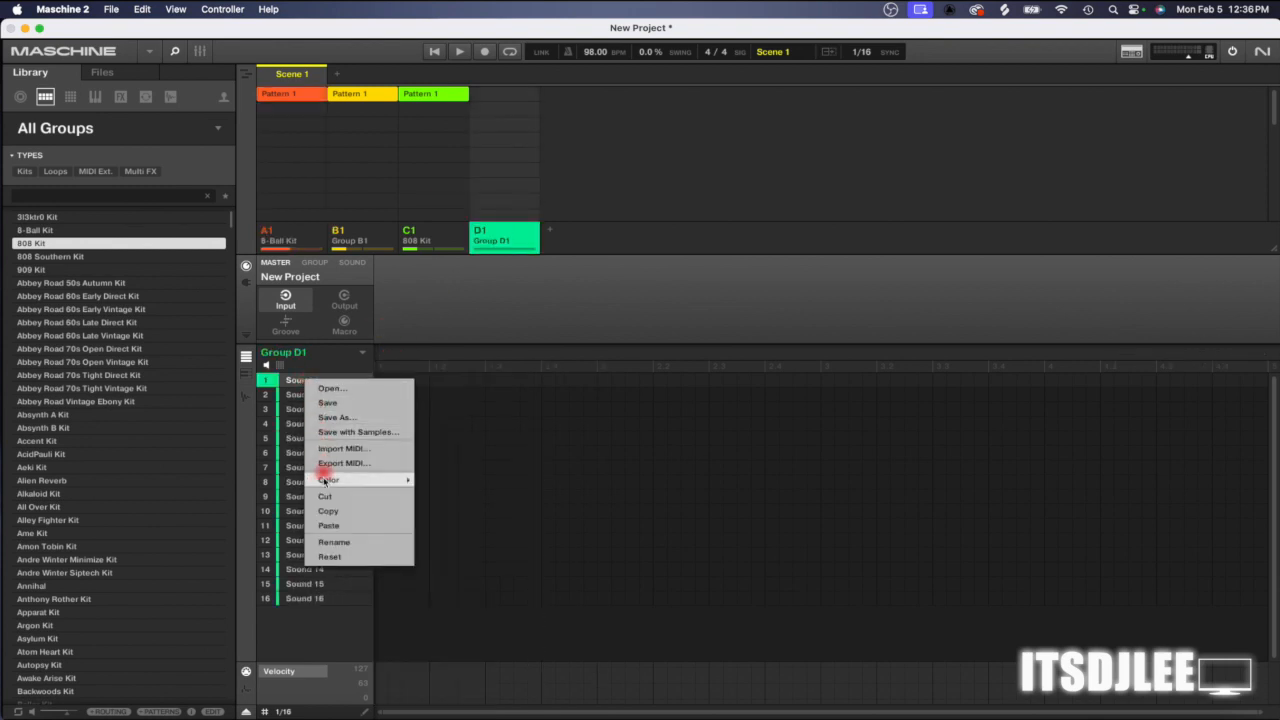
click(322, 525)
- Cut the Brass Stab sound from Group B1 and paste it into the second sound slot of Group D1
click(355, 236)
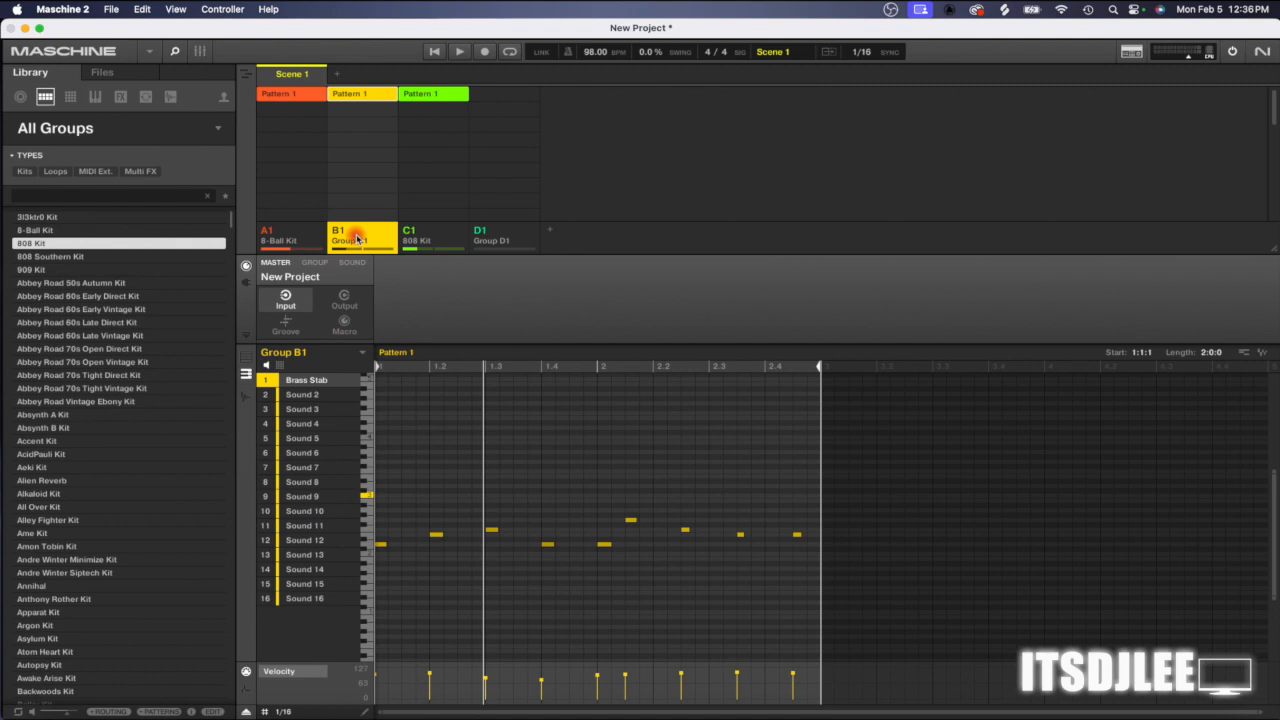
right_click(311, 389)
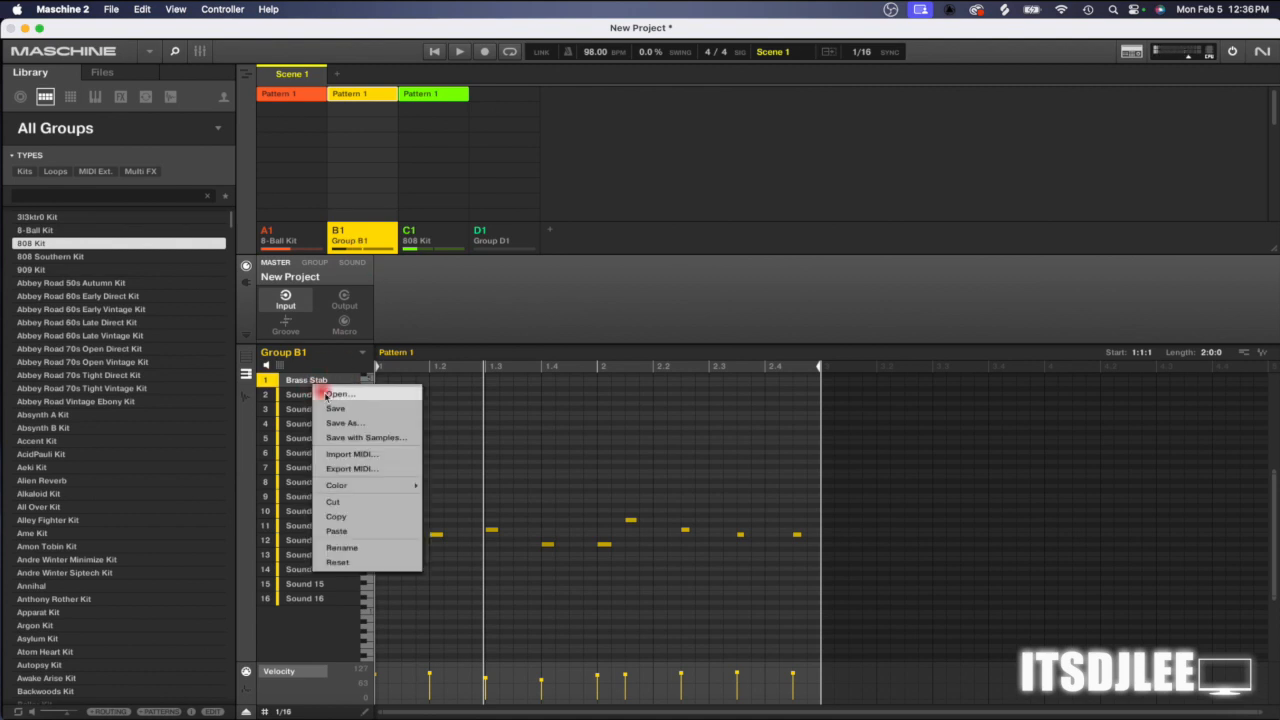
click(322, 502)
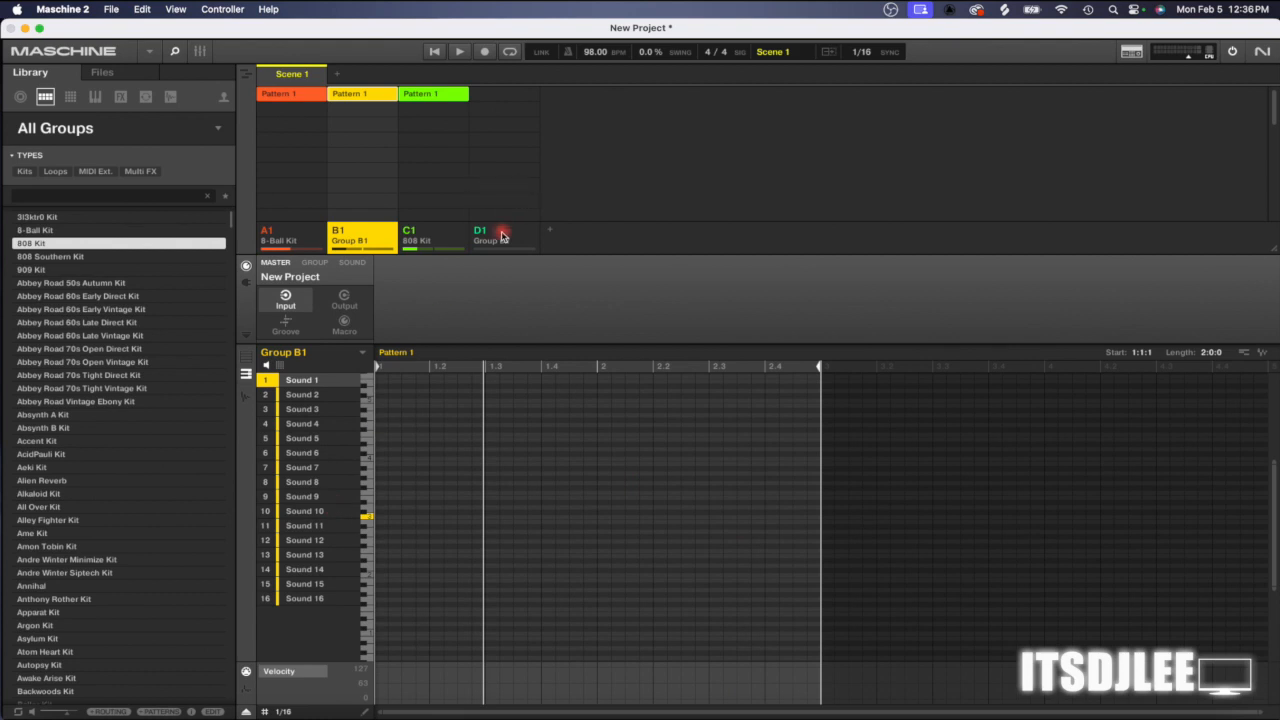
click(502, 236)
right_click(305, 397)
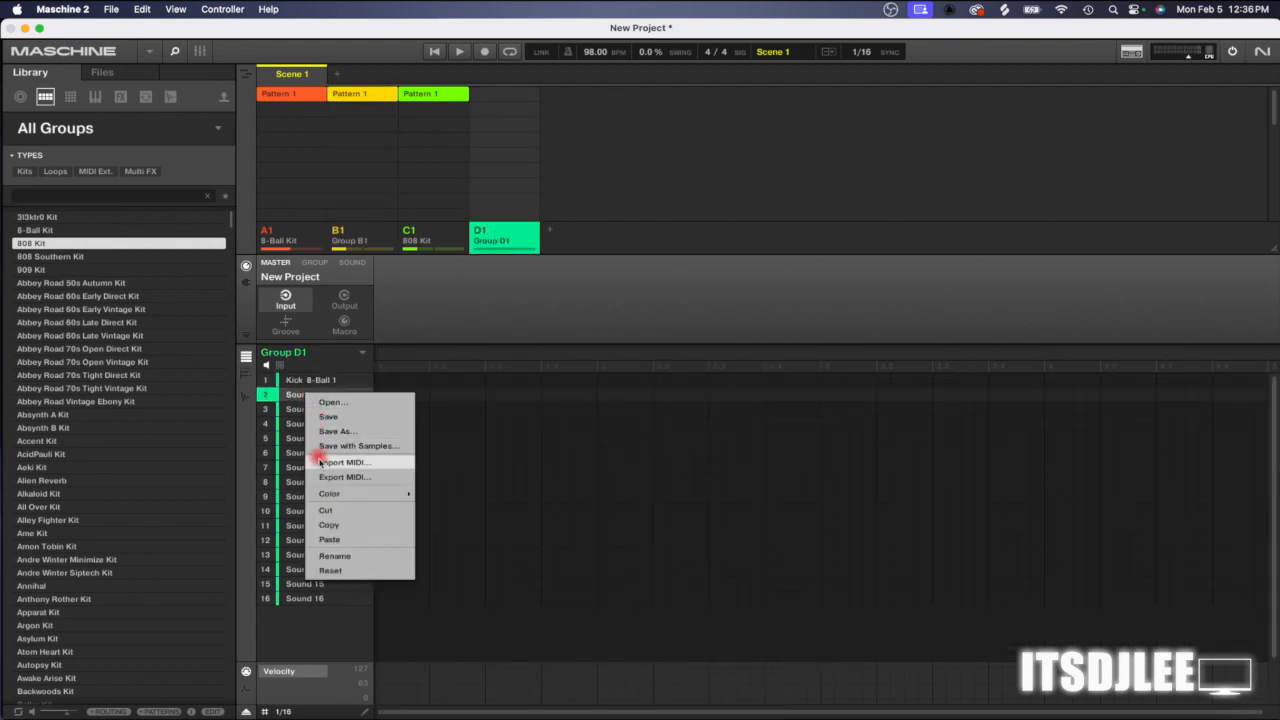
click(322, 540)
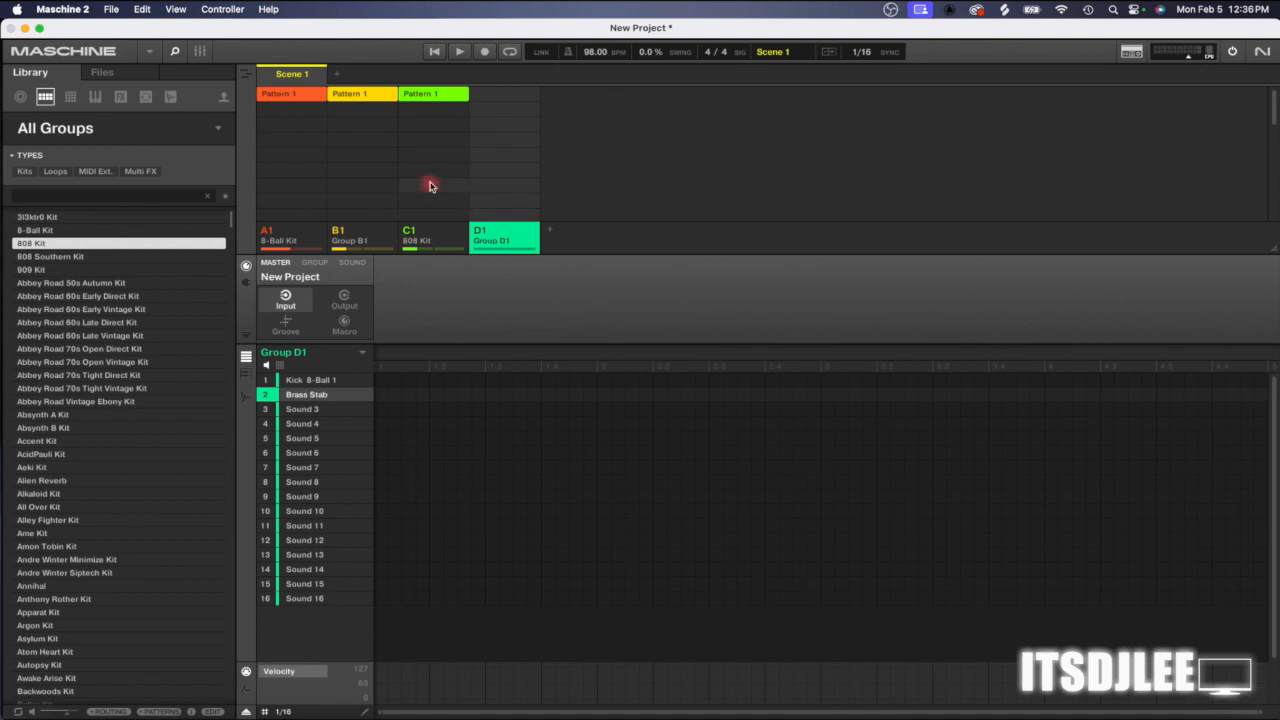
- Delete the 8-Ball Kit, Brass Stab and 808 Kit groups, keeping only the group with the pasted sounds
right_click(513, 244)
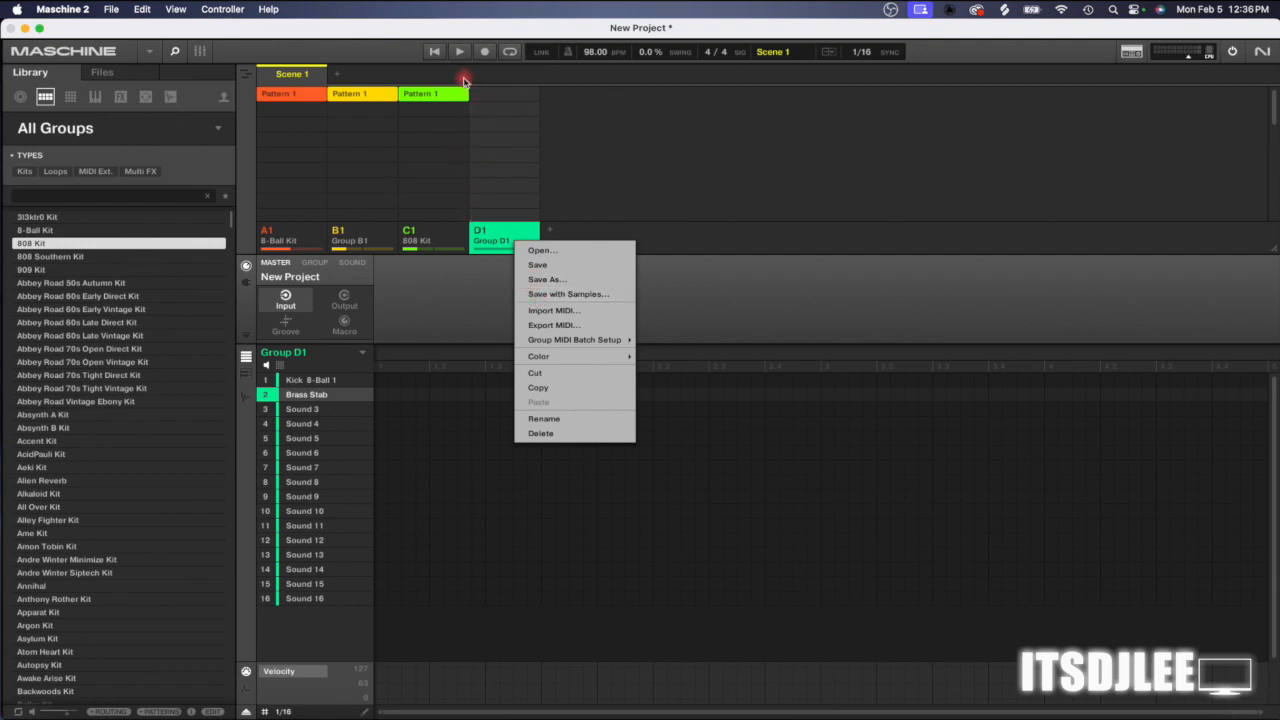
click(463, 80)
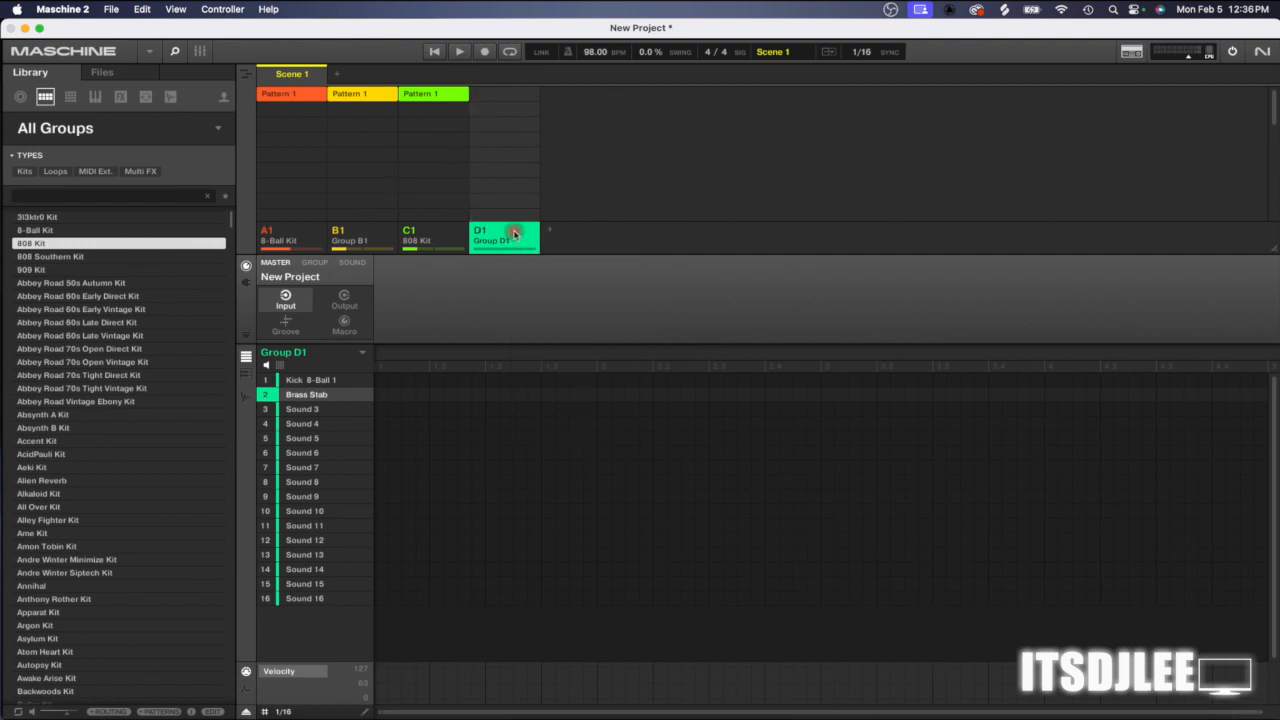
click(280, 228)
right_click(300, 229)
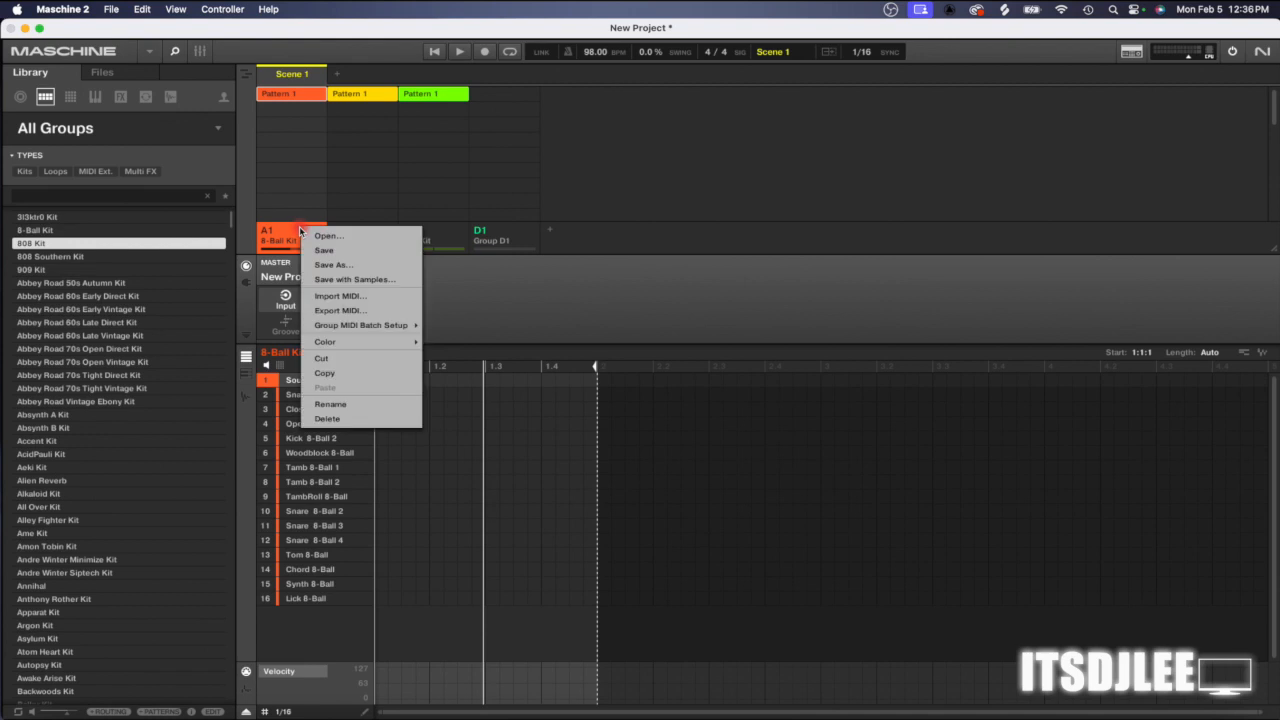
click(328, 418)
right_click(296, 240)
click(330, 431)
right_click(305, 243)
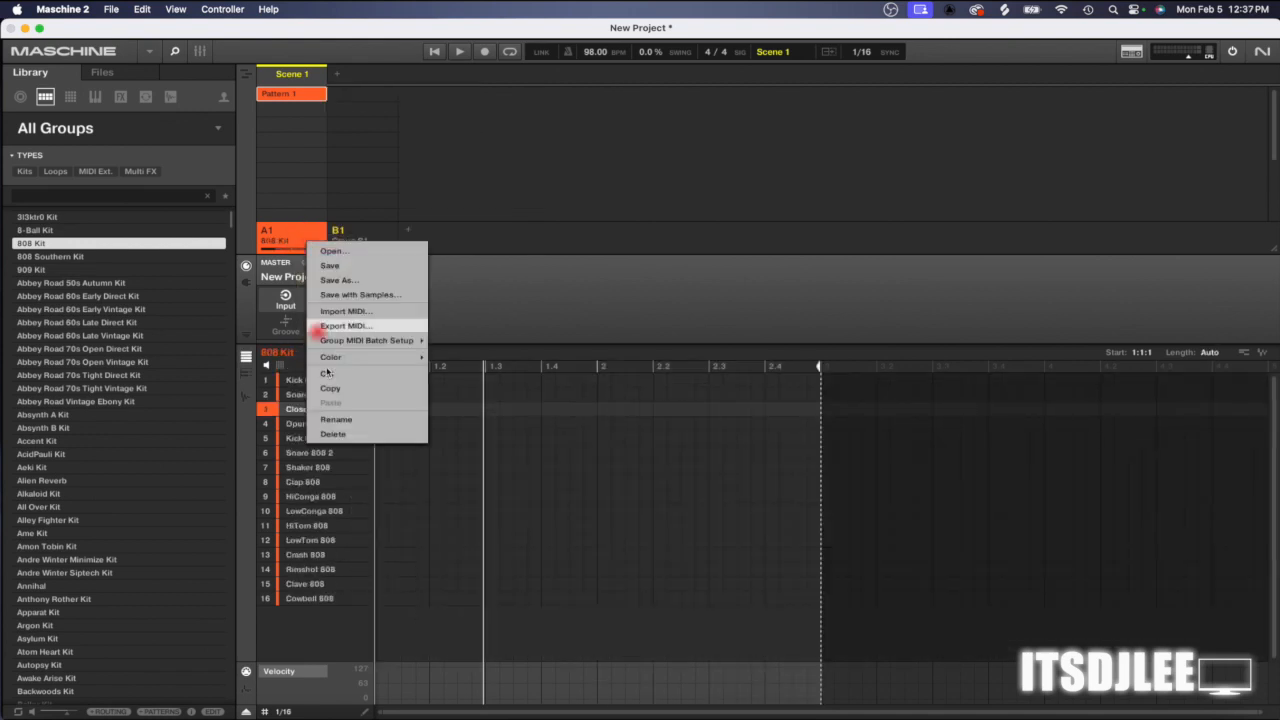
click(333, 434)
- Load the saved group file Hopstar '23.mxgrp into the remaining group
right_click(305, 248)
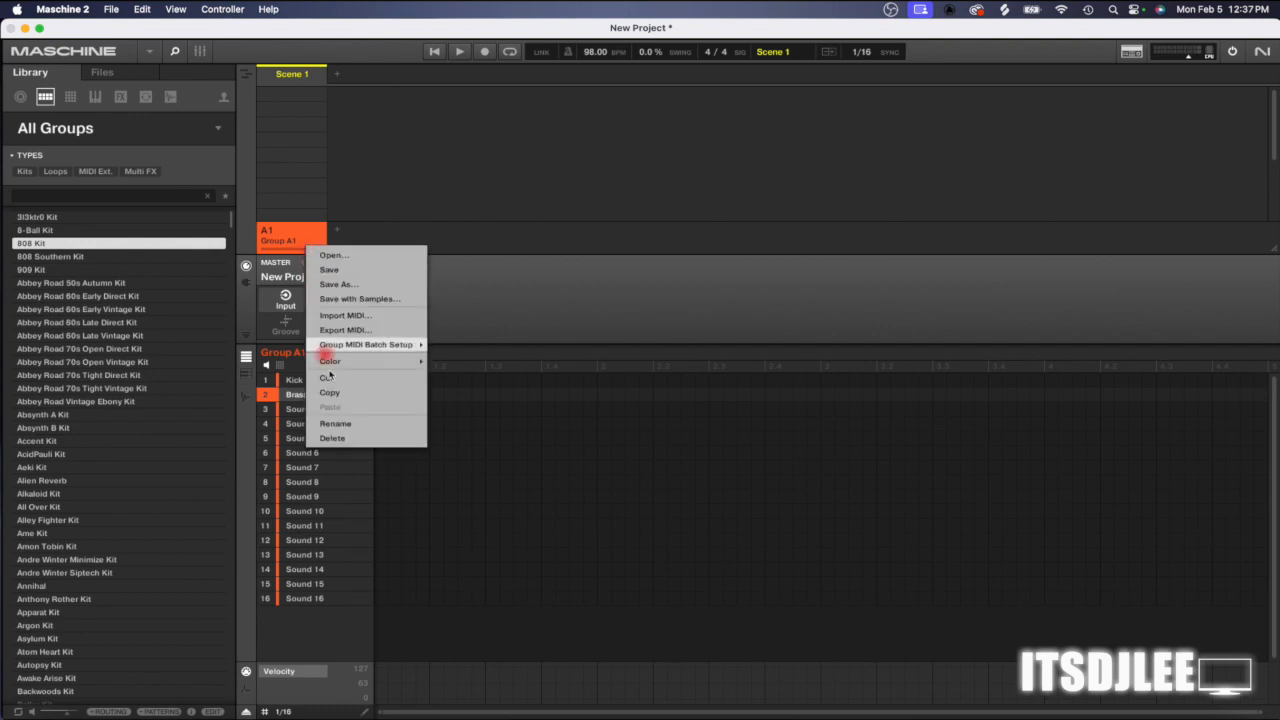
click(334, 255)
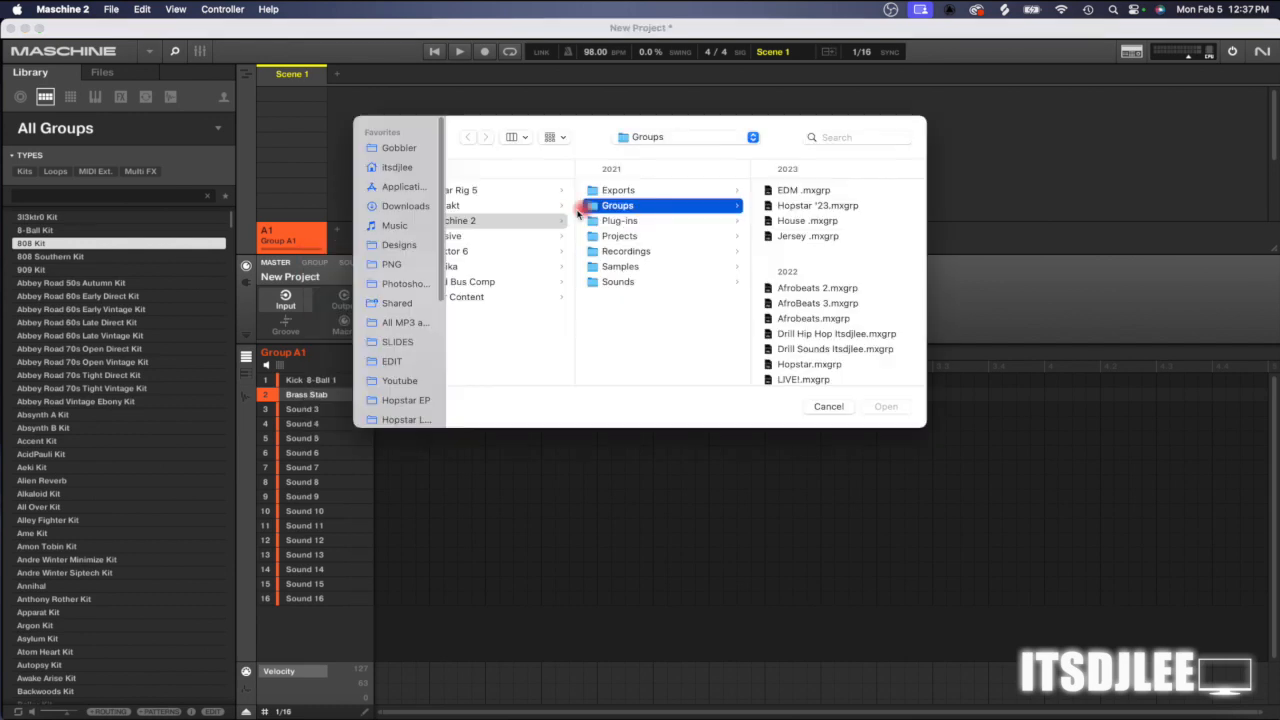
click(808, 206)
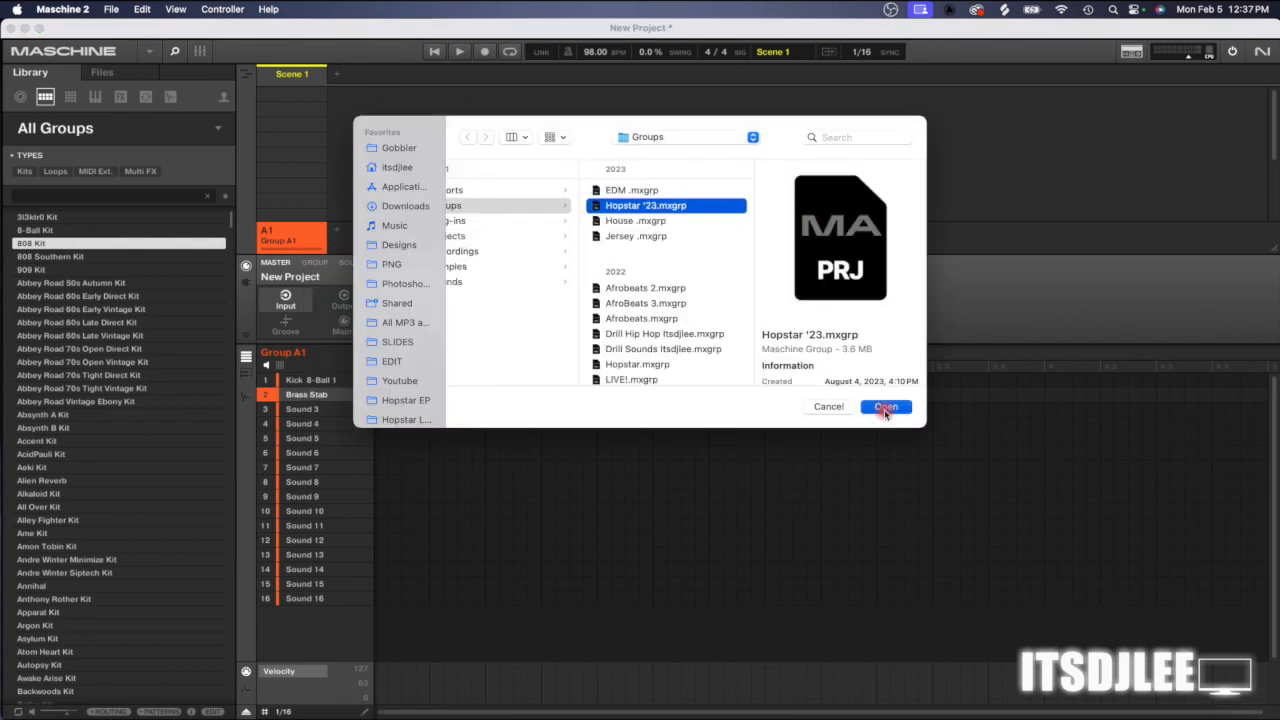
click(885, 408)
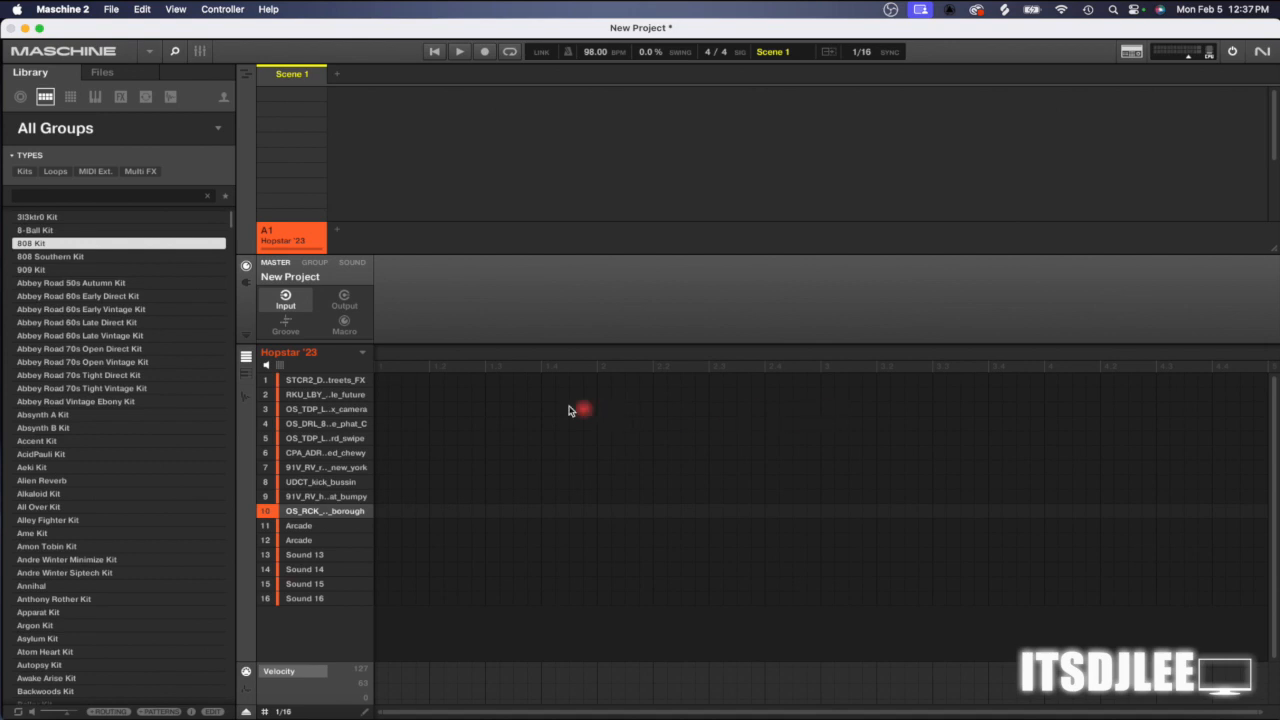
- Audition sounds in the Hopstar '23 group, including the STCR2 effect in slot 1 and Arcade in slot 11
click(303, 387)
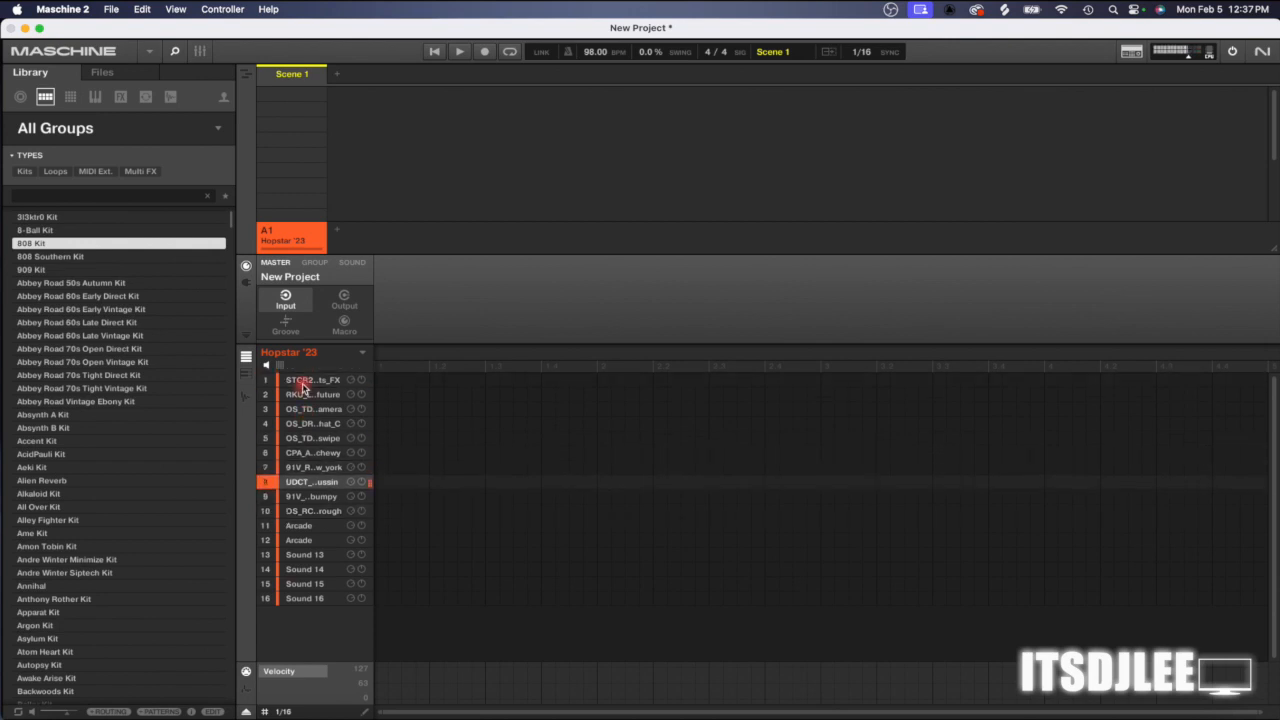
click(292, 528)
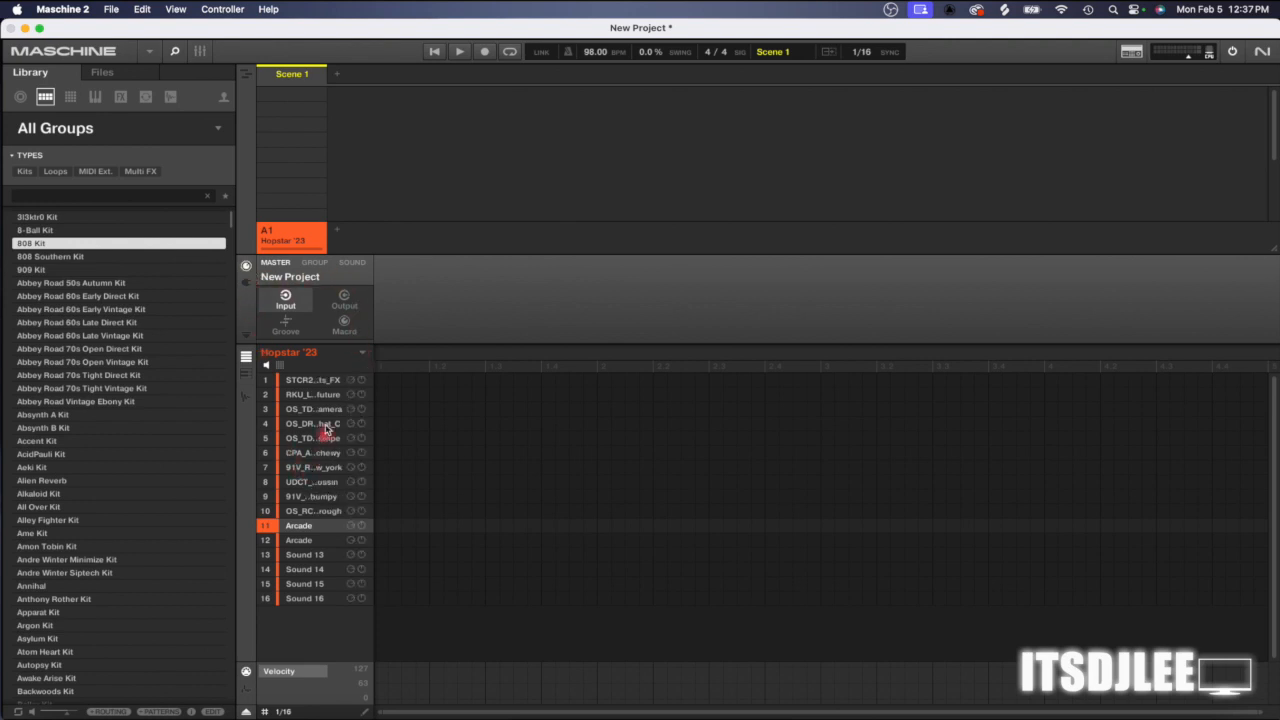
click(319, 381)
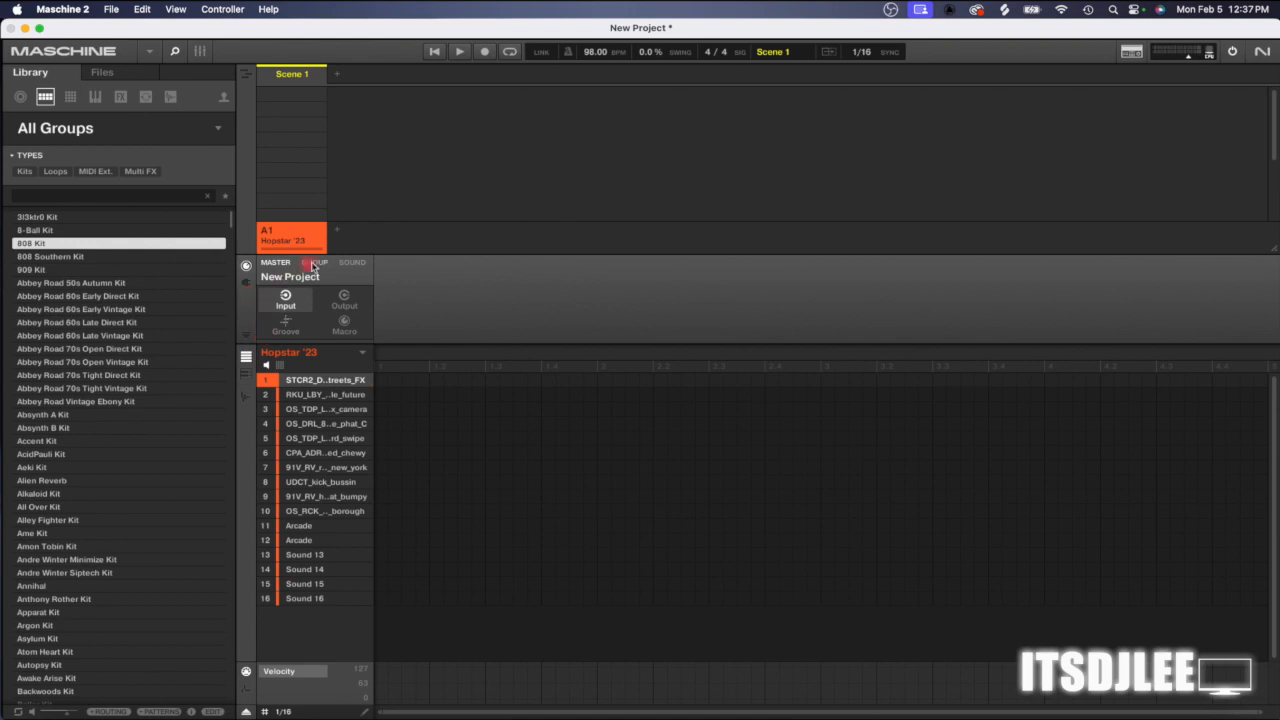
- Switch the control area to the plug-in slots and create an empty pattern for the Hopstar '23 group
click(247, 284)
click(248, 269)
click(247, 283)
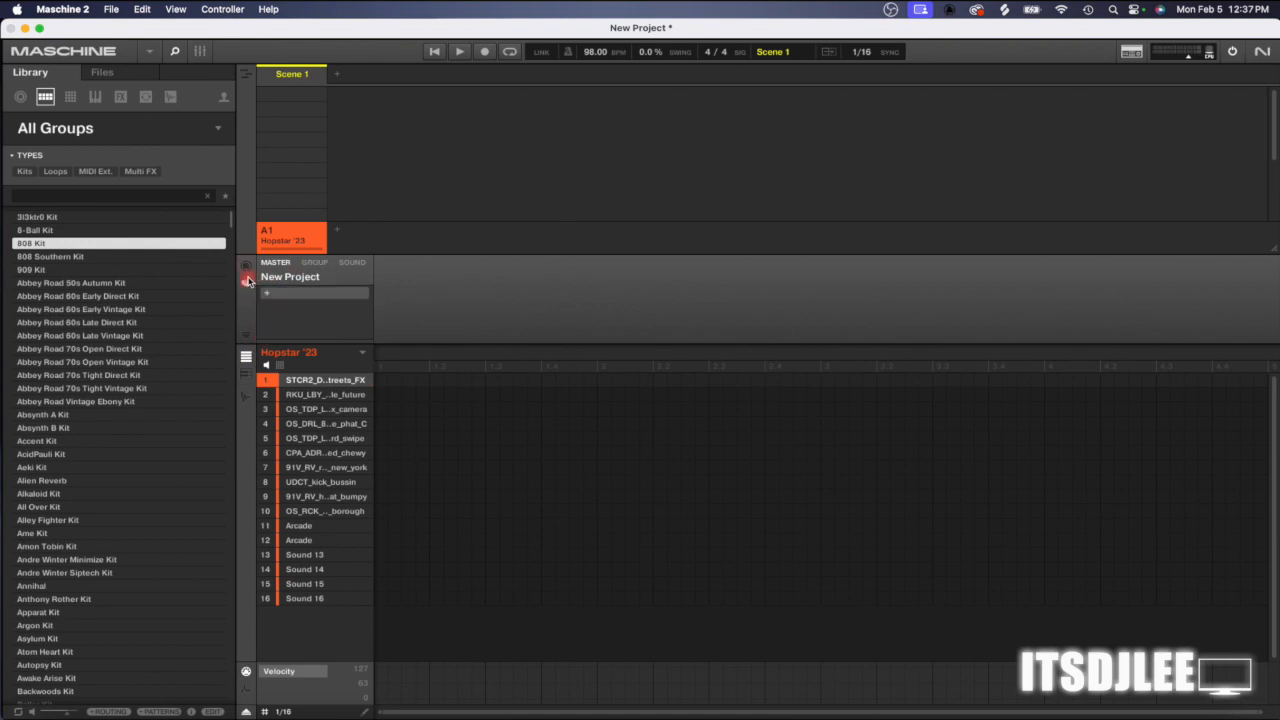
click(308, 526)
double_click(394, 513)
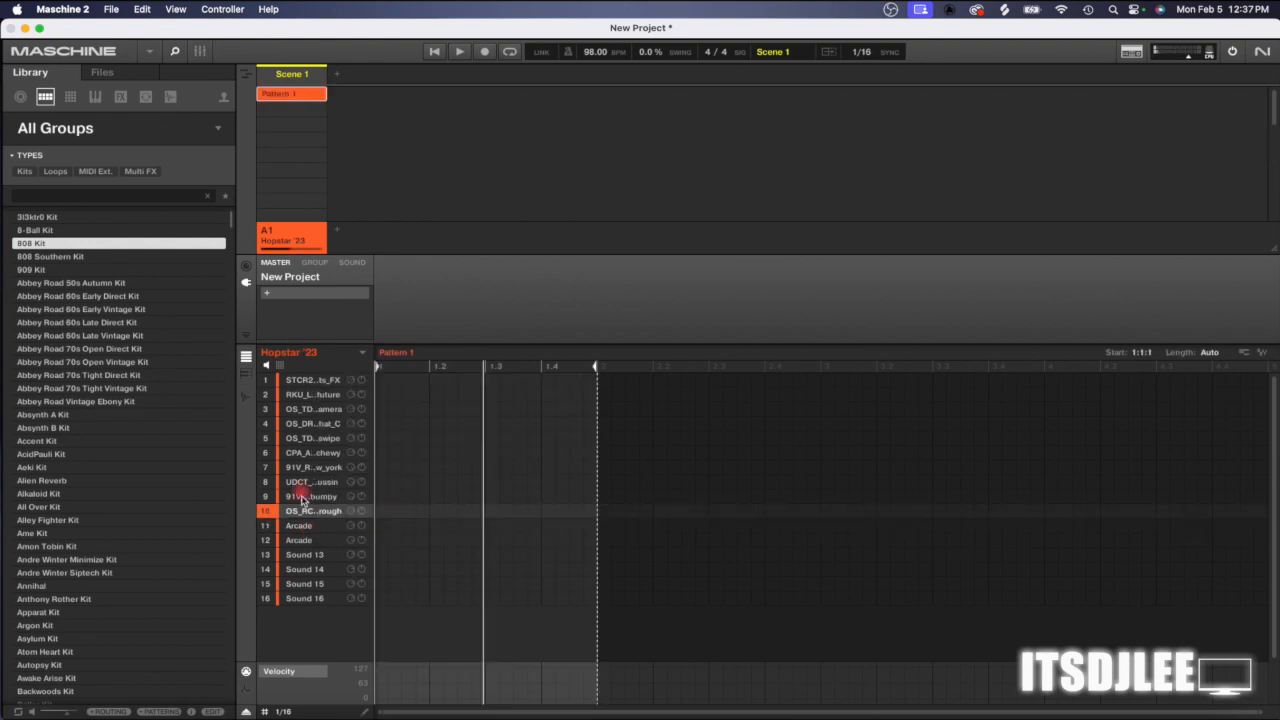
- Show the sound-level plug-in and its macro controls for the Arcade sound in slot 11
click(305, 530)
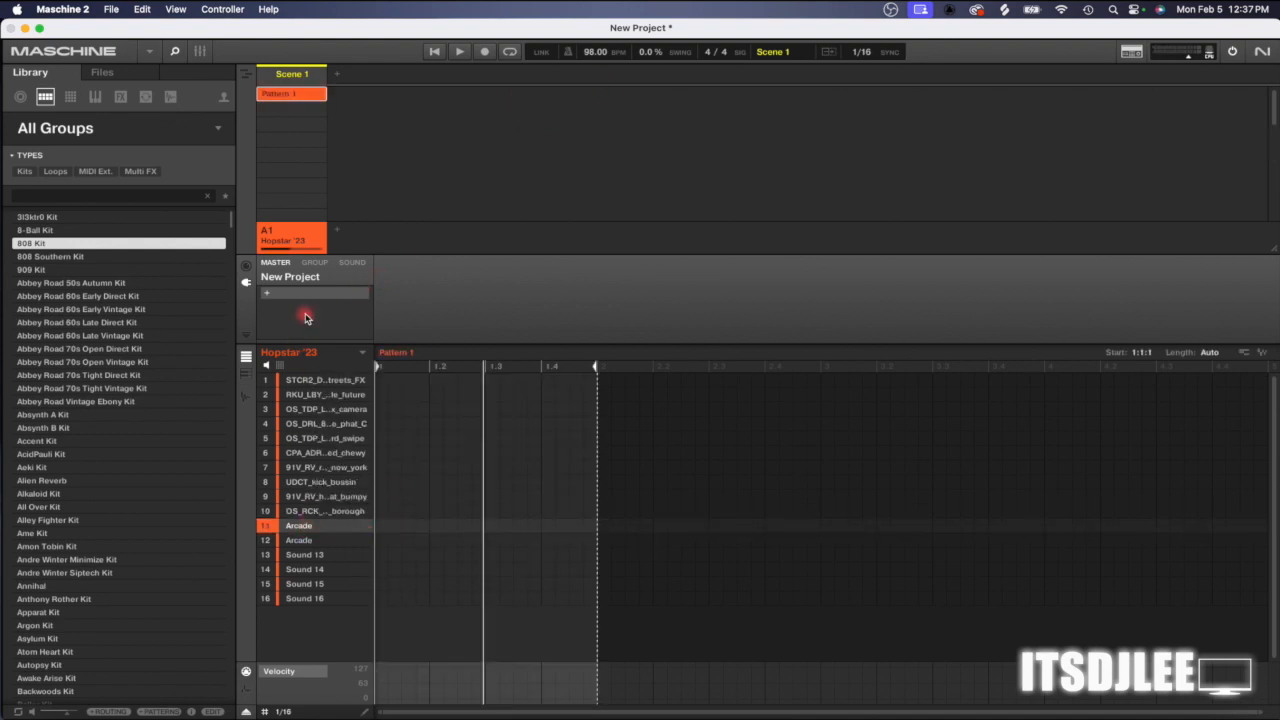
click(267, 297)
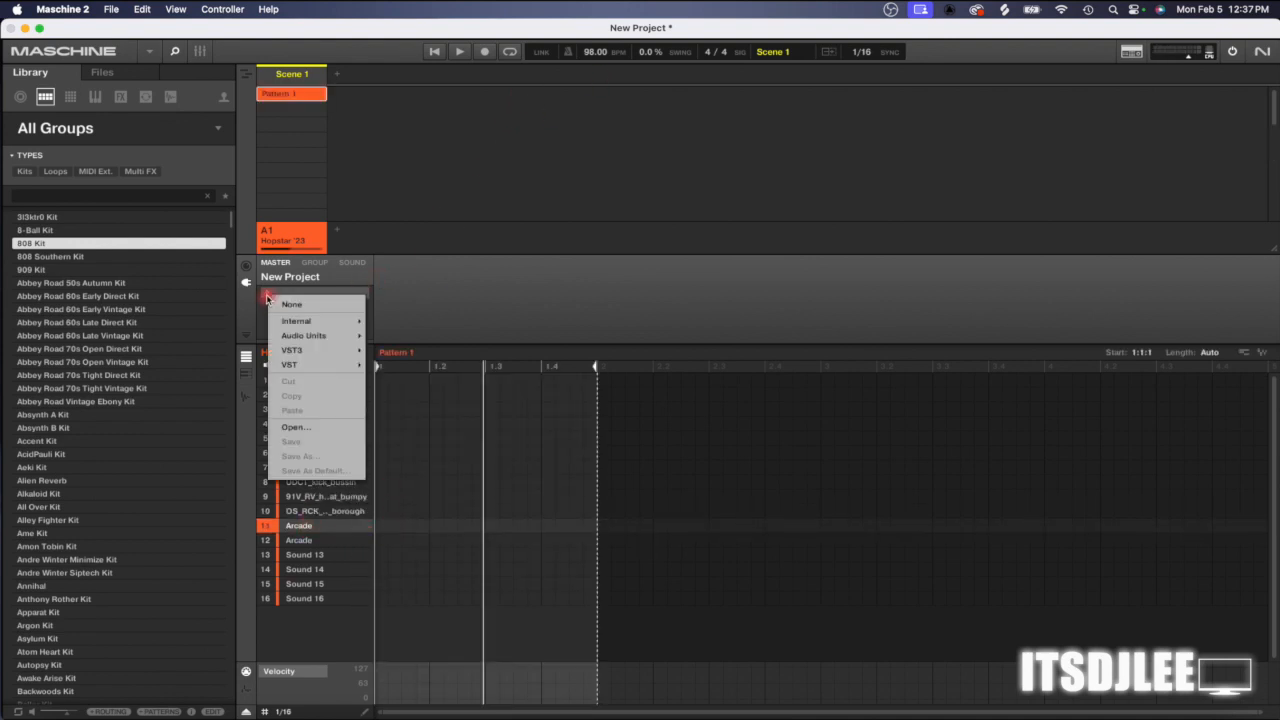
click(410, 298)
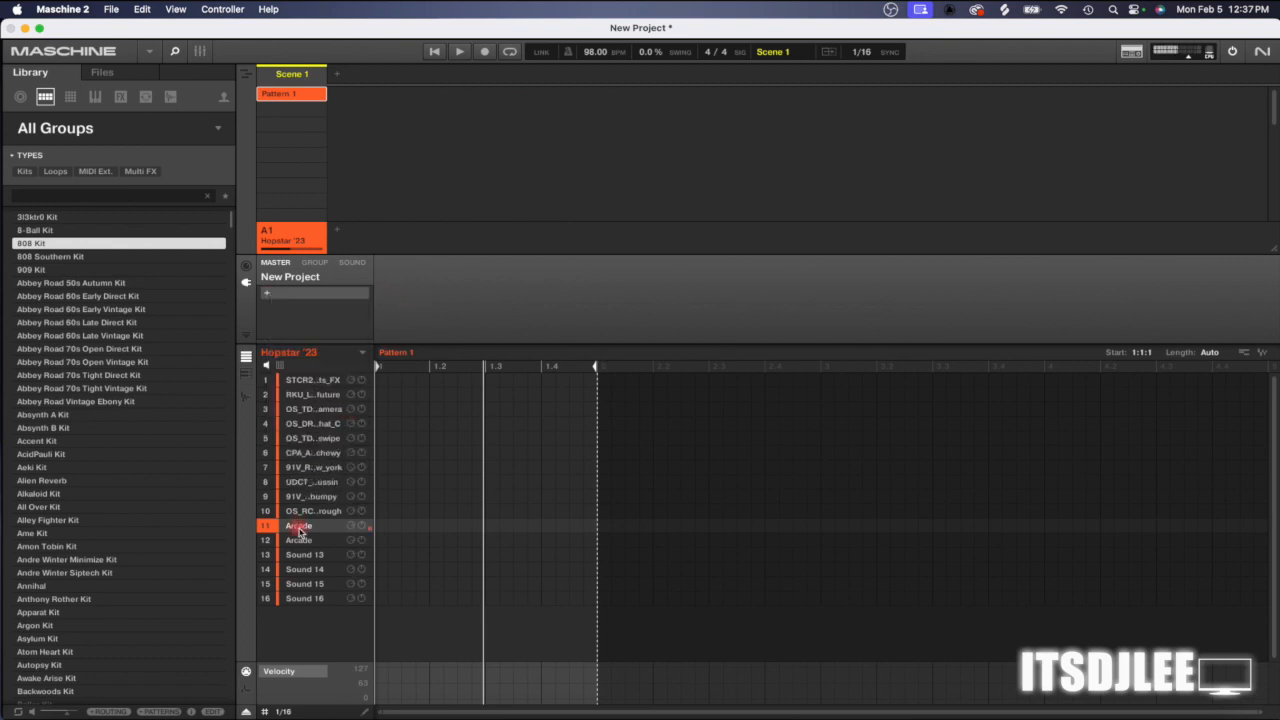
click(359, 268)
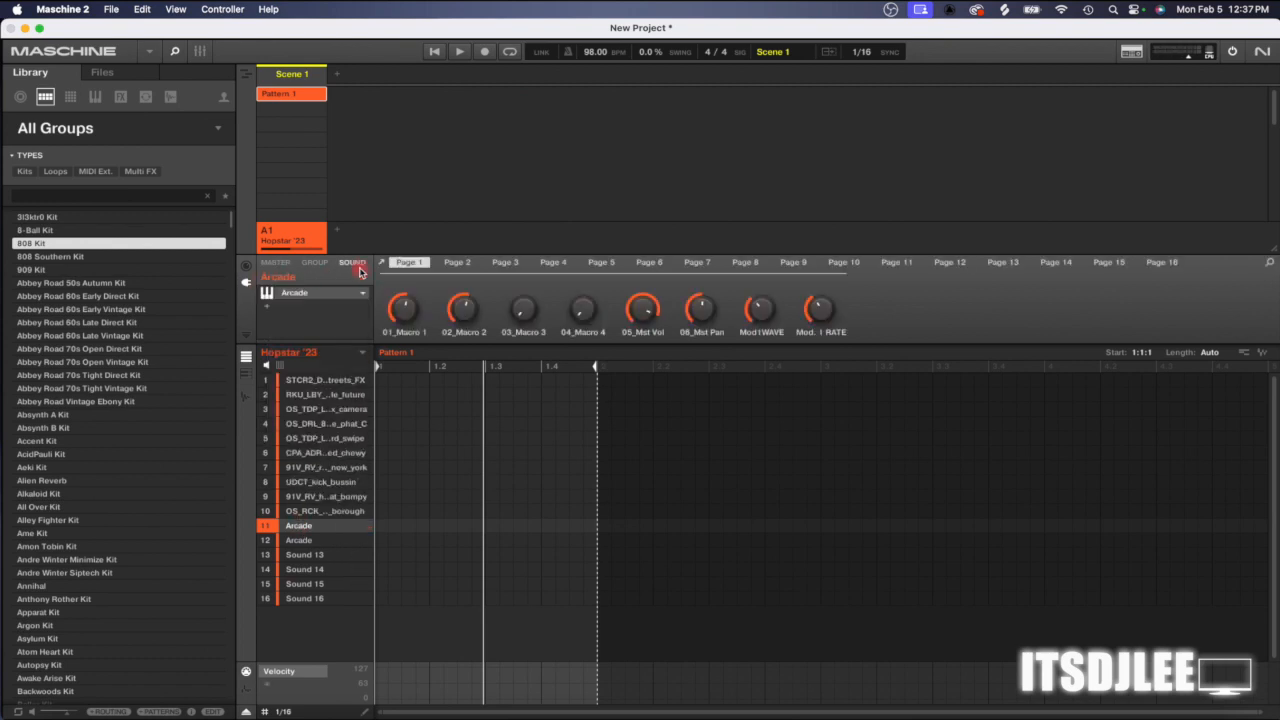
click(311, 513)
click(305, 525)
- Look through the internal effects offered for the Hopstar '23 group's plug-in slot and return to the master level
click(315, 263)
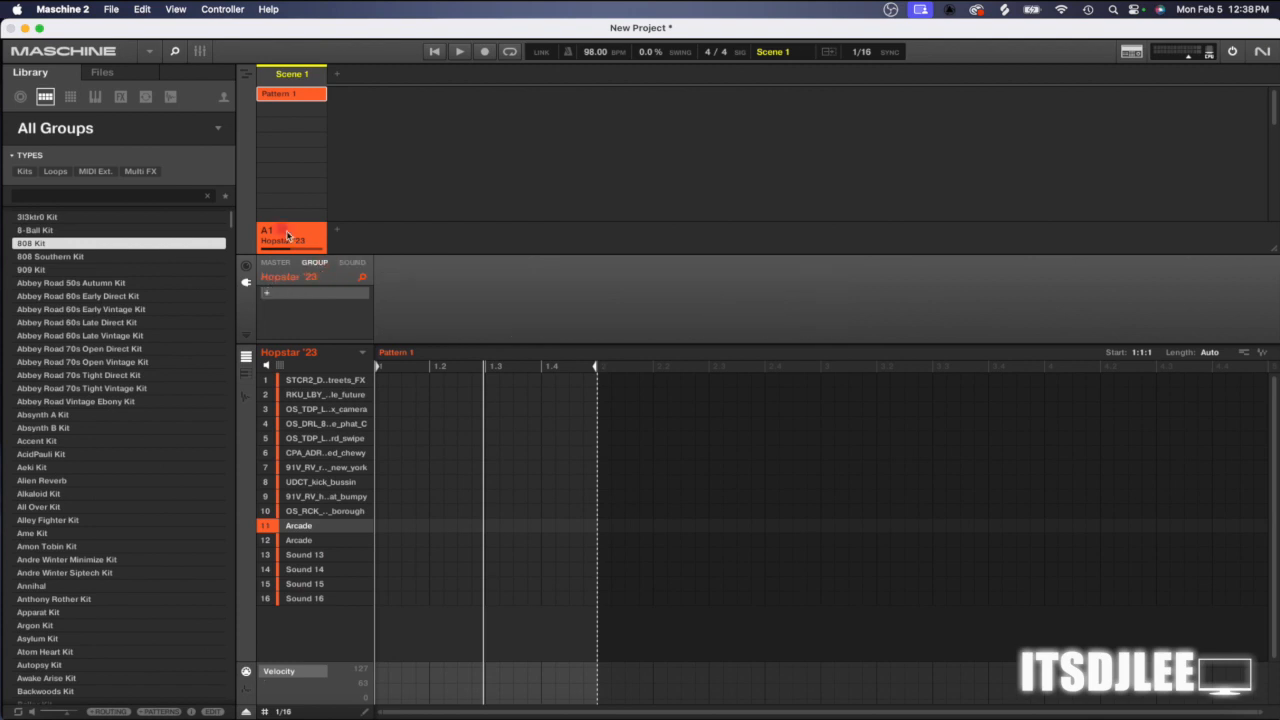
click(267, 296)
mouse_move(300, 317)
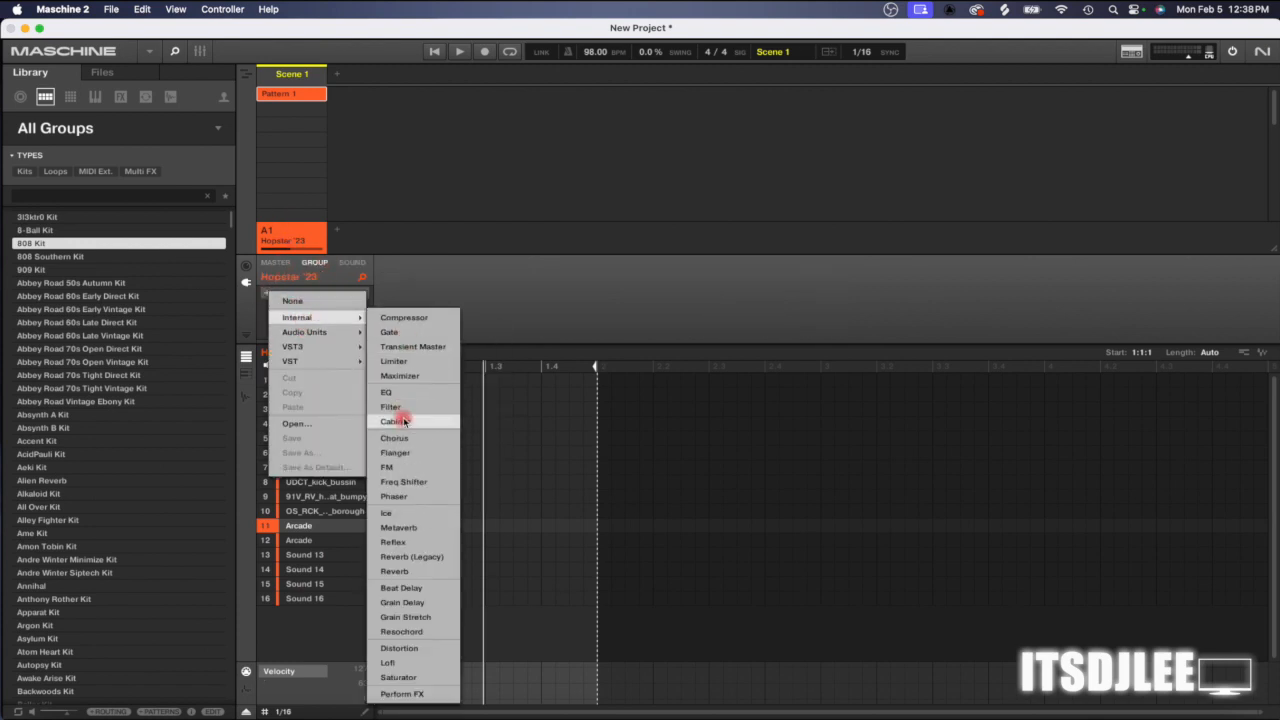
click(318, 270)
click(276, 263)
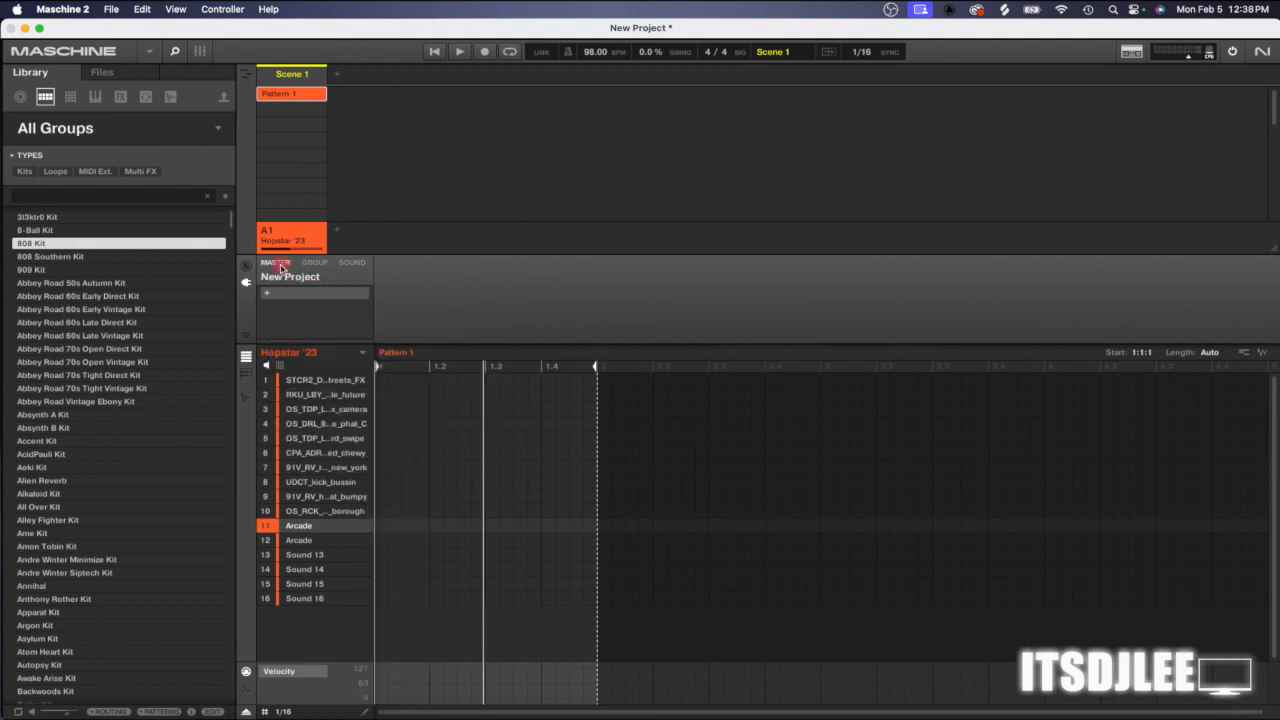
- Compare the plug-in slots at sound, master and group level, and view the plug-in choices for the Arcade sound's slot
click(350, 263)
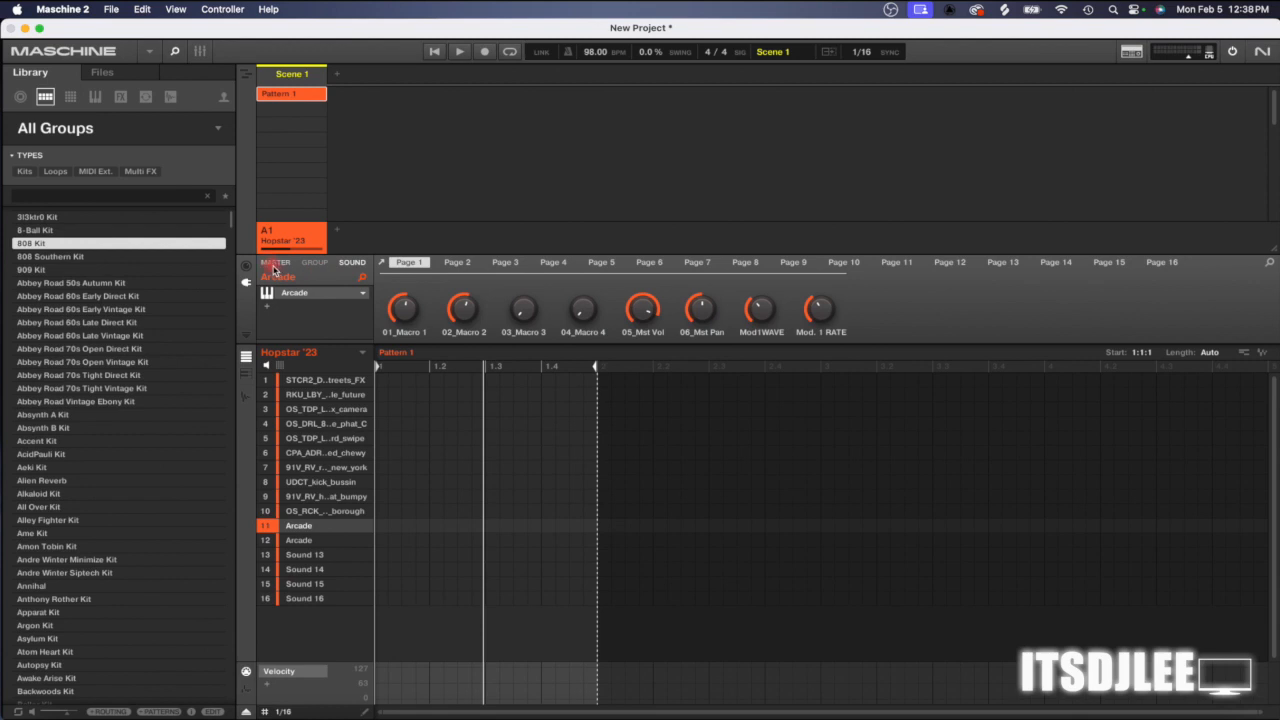
click(275, 263)
click(314, 263)
click(352, 263)
click(361, 297)
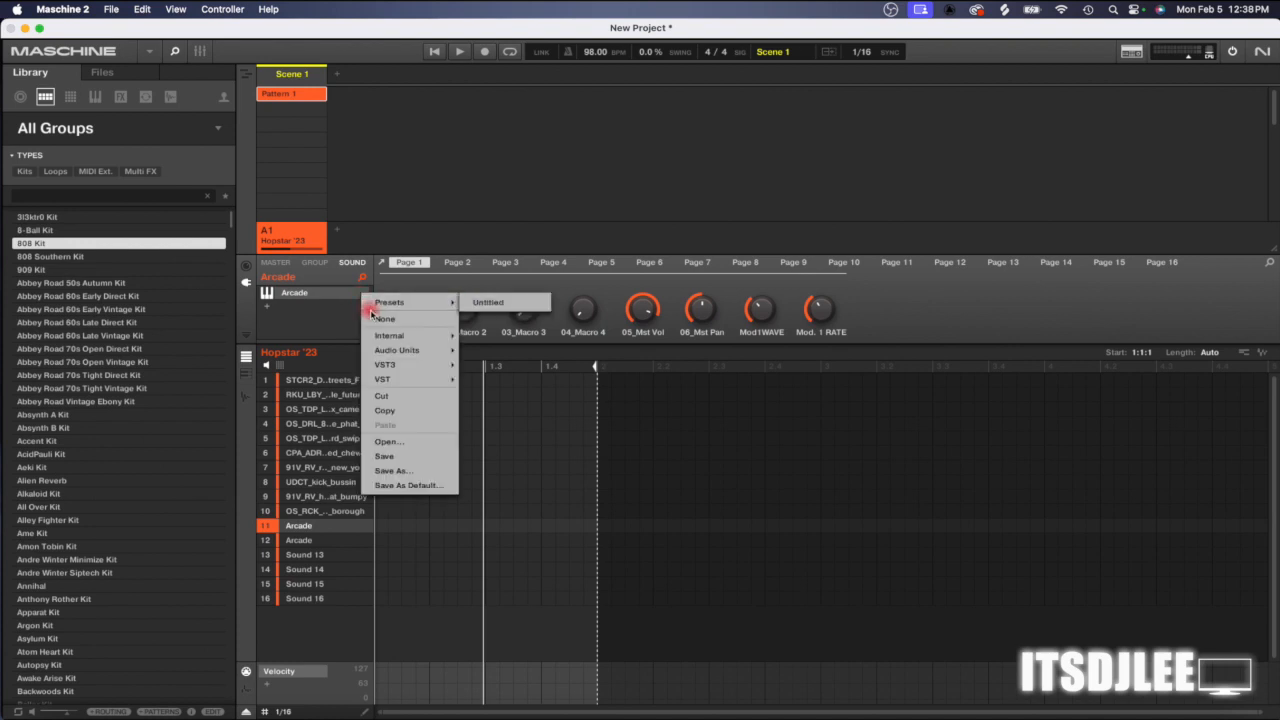
click(343, 318)
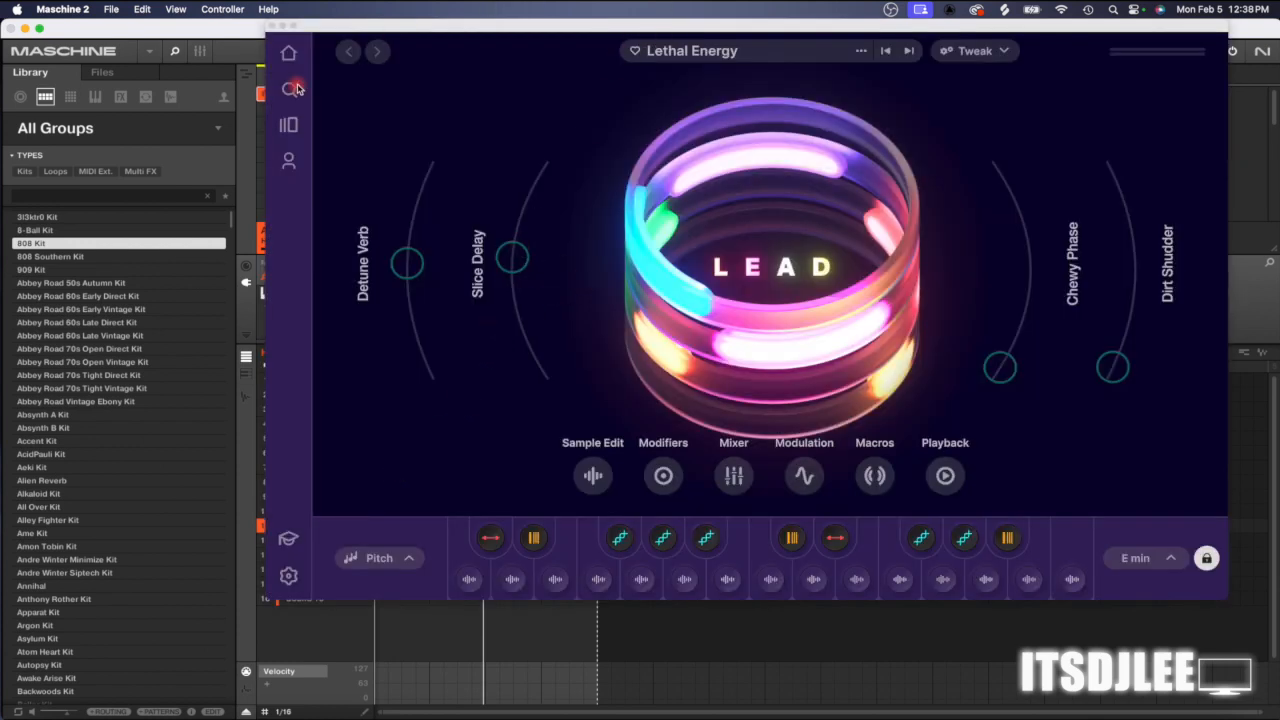
- Browse the Lines catalogue in the Arcade plug-in and open the Drip line page
click(287, 52)
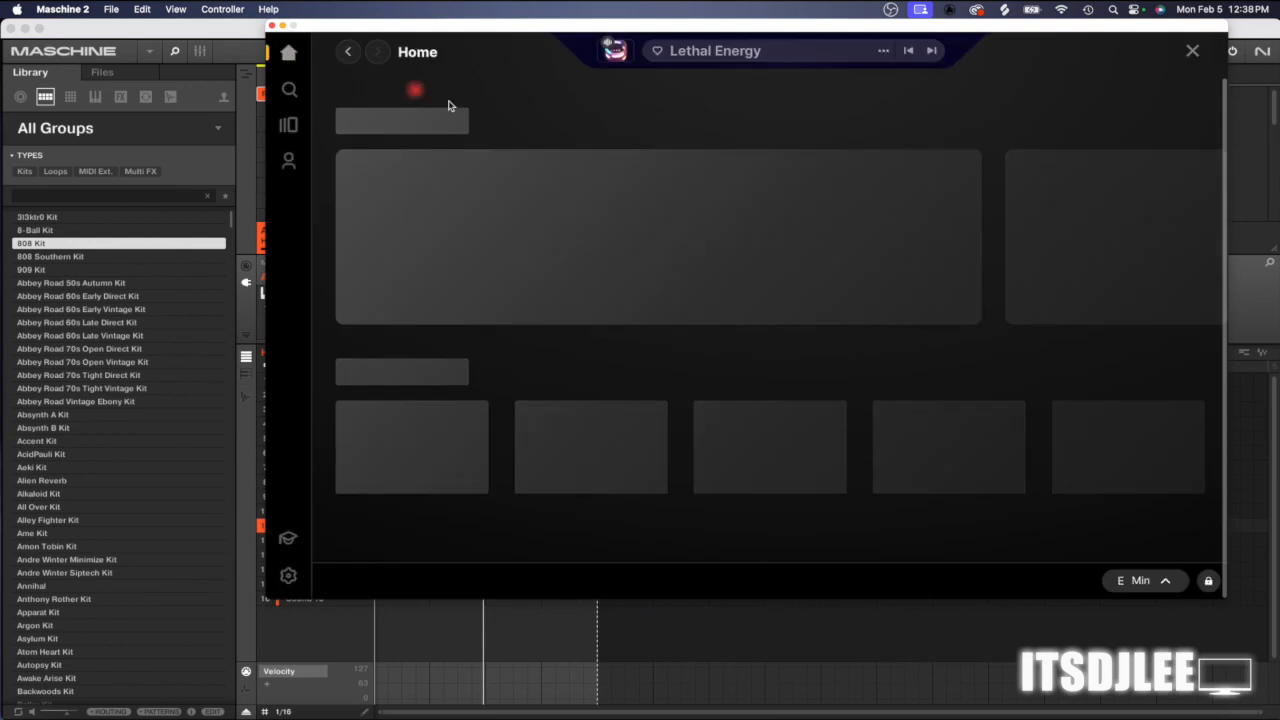
click(294, 130)
scroll(580, 271, down, 10)
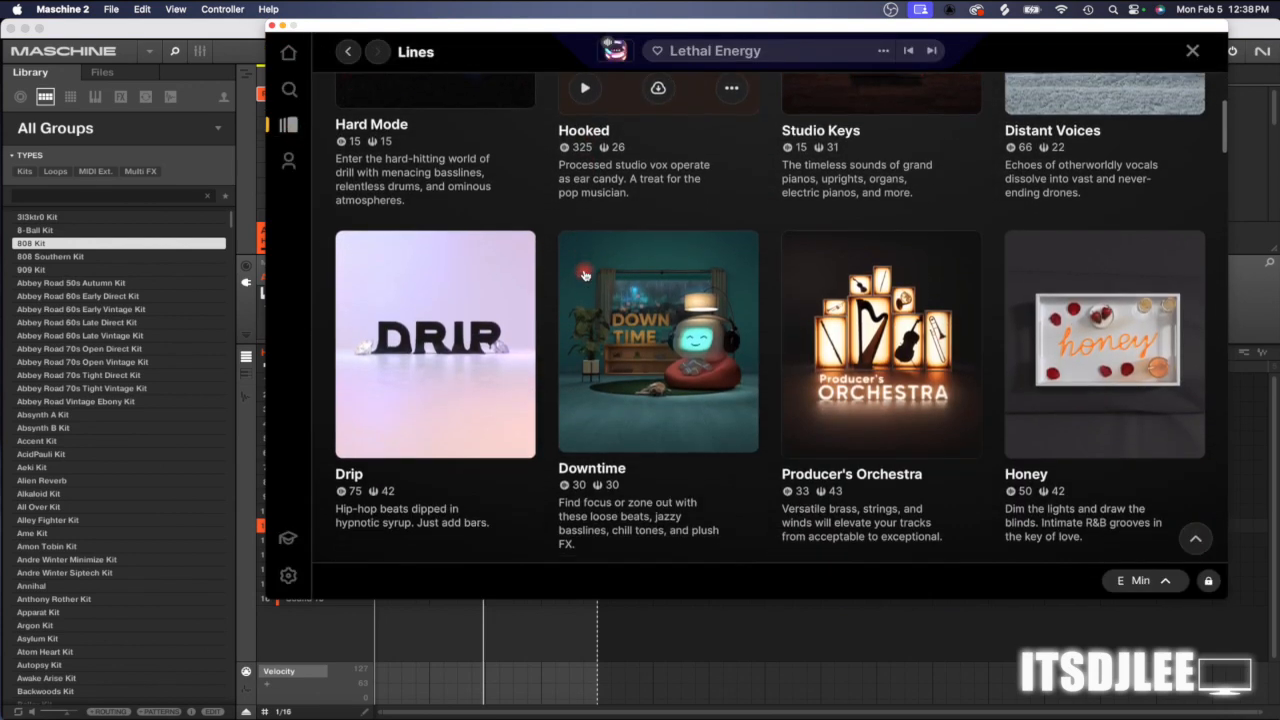
scroll(585, 272, down, 5)
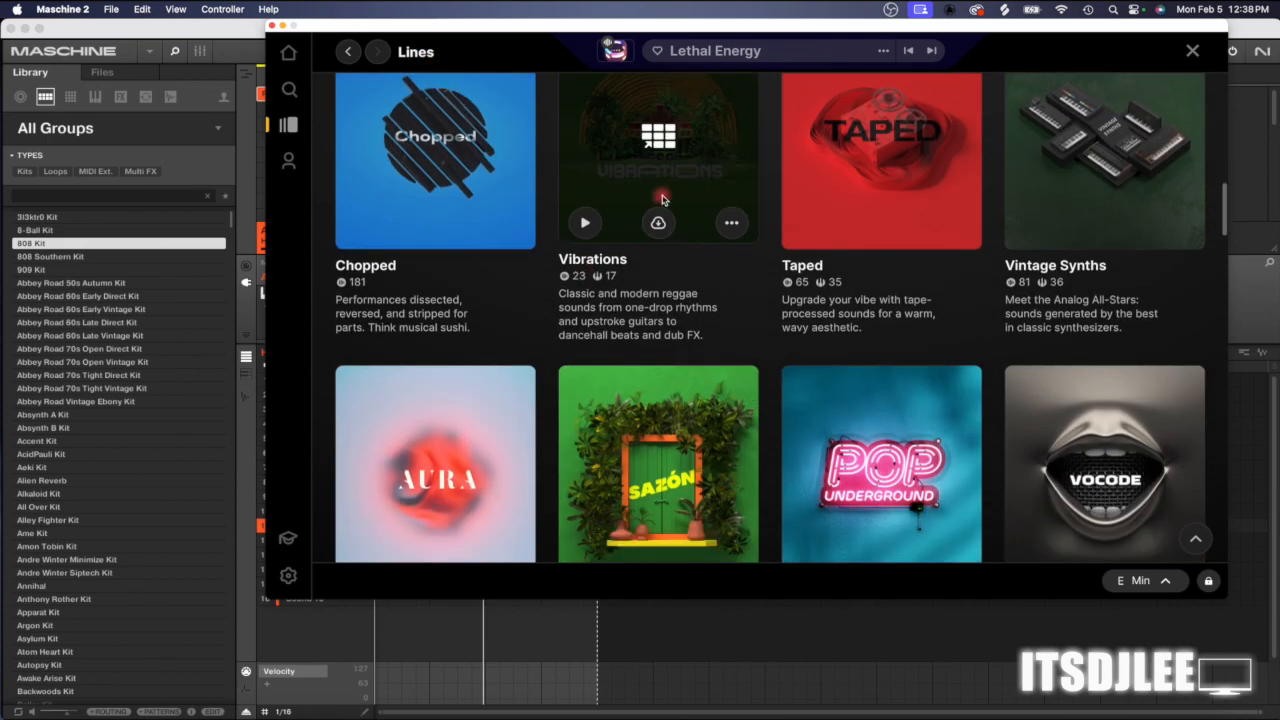
scroll(663, 200, down, 5)
scroll(663, 200, down, 15)
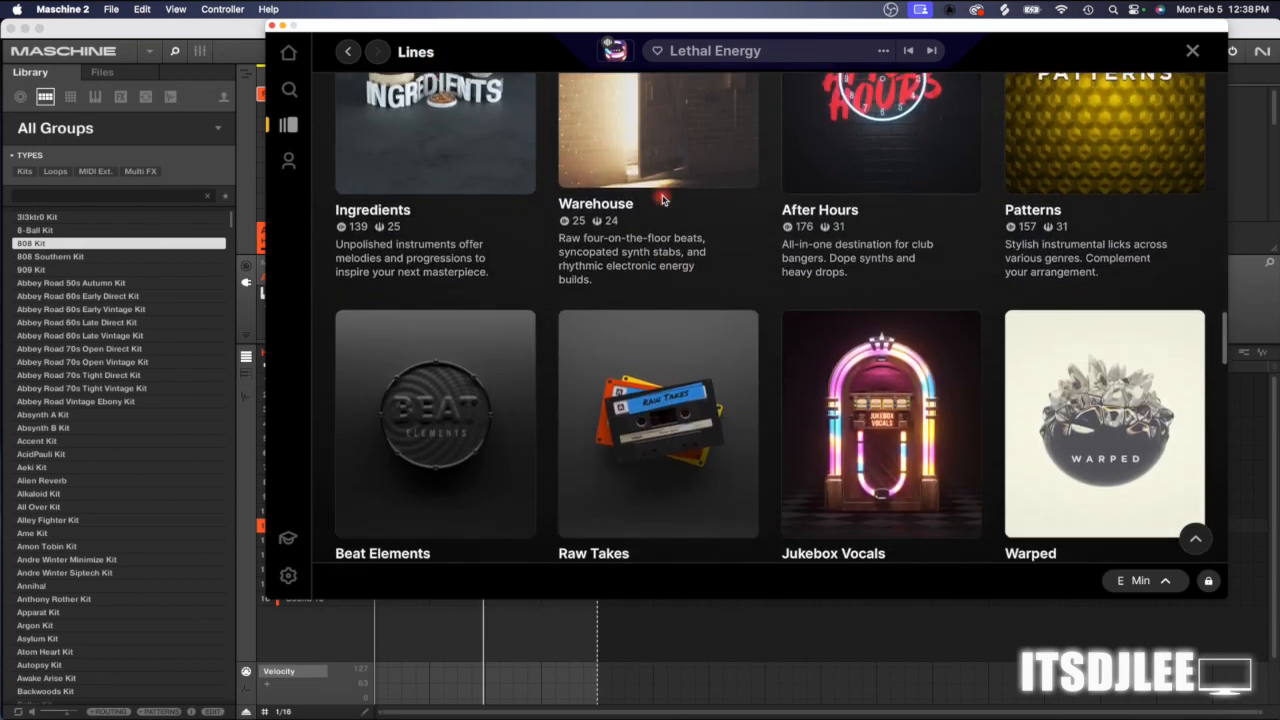
scroll(663, 200, down, 4)
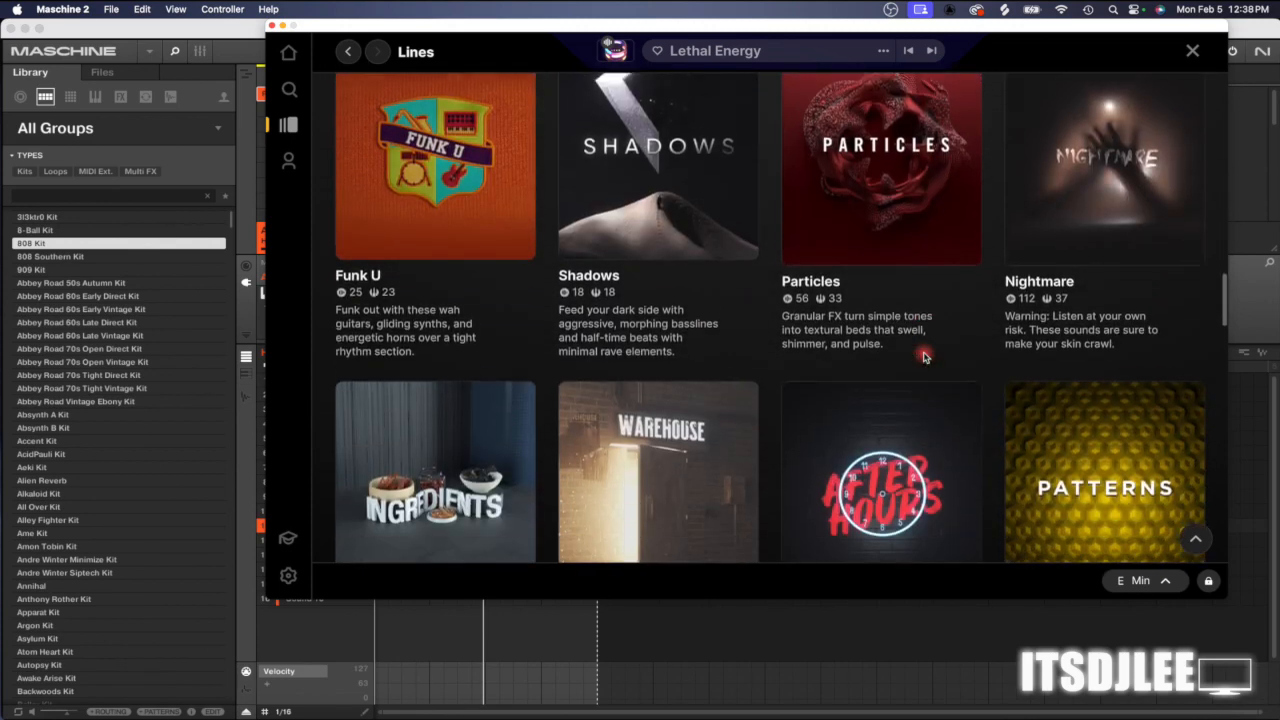
scroll(925, 361, up, 5)
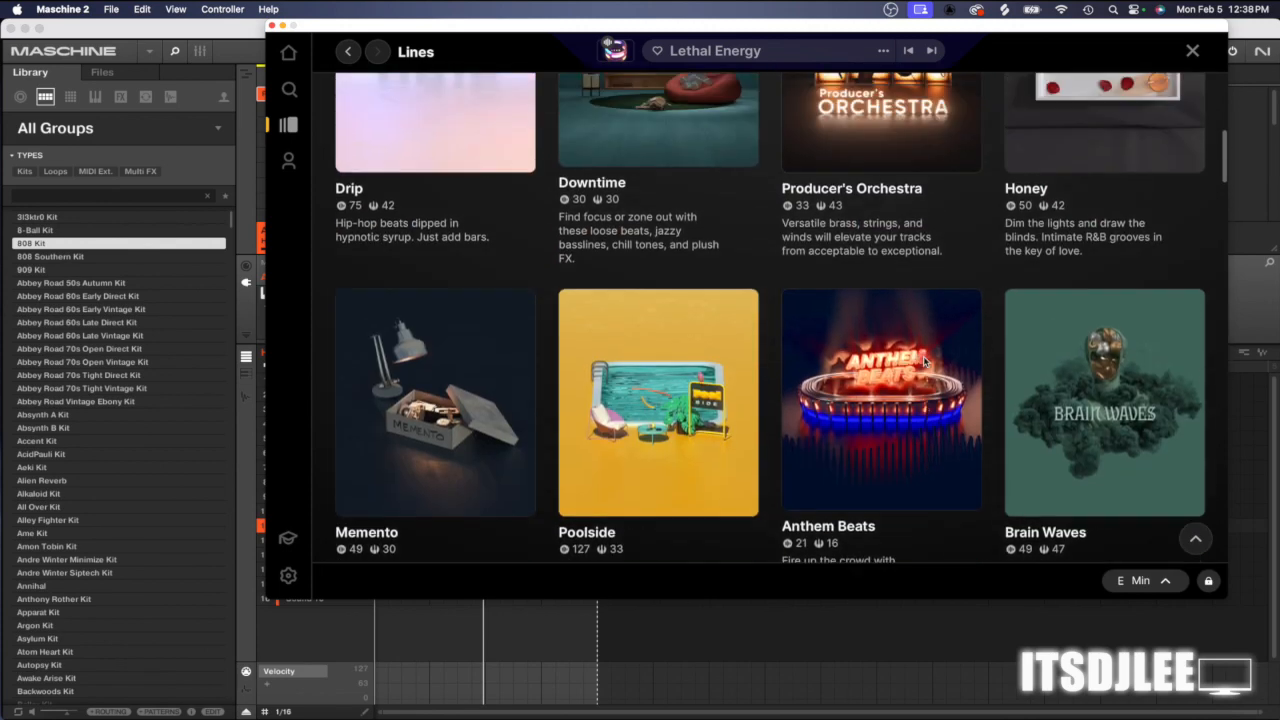
scroll(925, 361, down, 2)
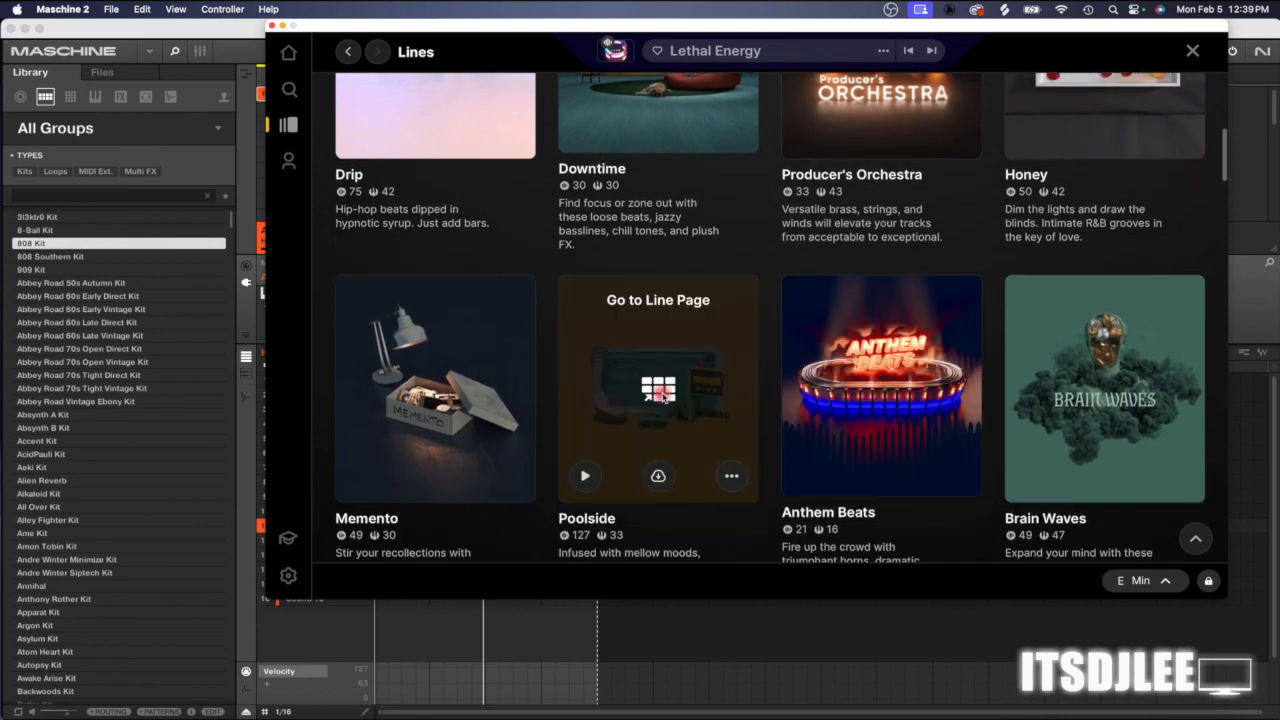
scroll(663, 396, up, 10)
scroll(663, 384, down, 5)
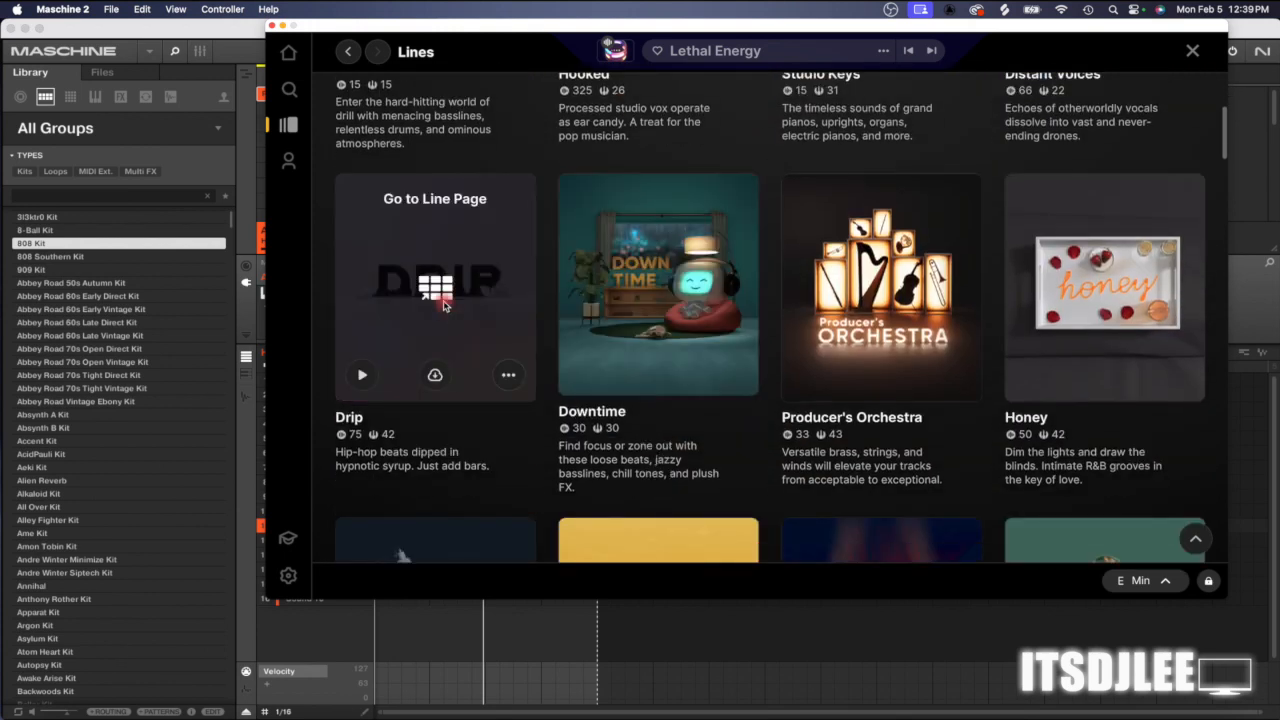
click(436, 293)
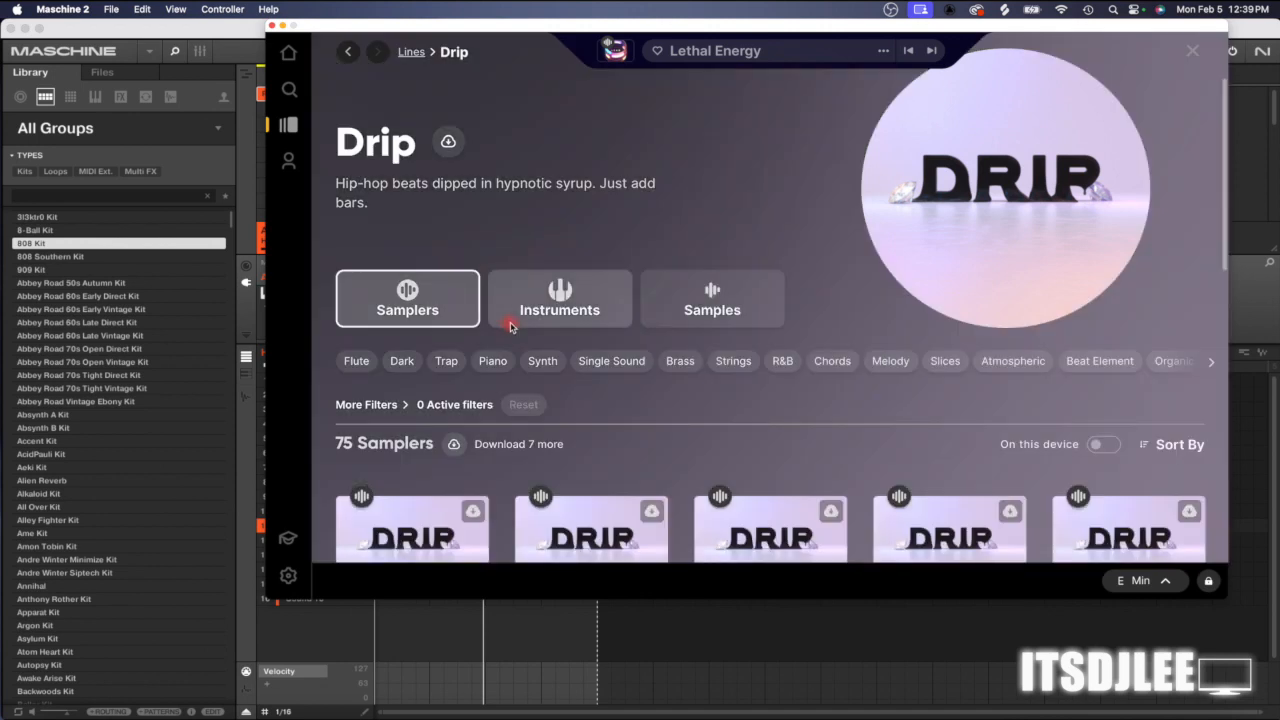
- Load the Sad but True sampler from the Drip line's samplers
scroll(505, 370, down, 2)
scroll(505, 371, down, 2)
click(470, 322)
scroll(550, 388, down, 8)
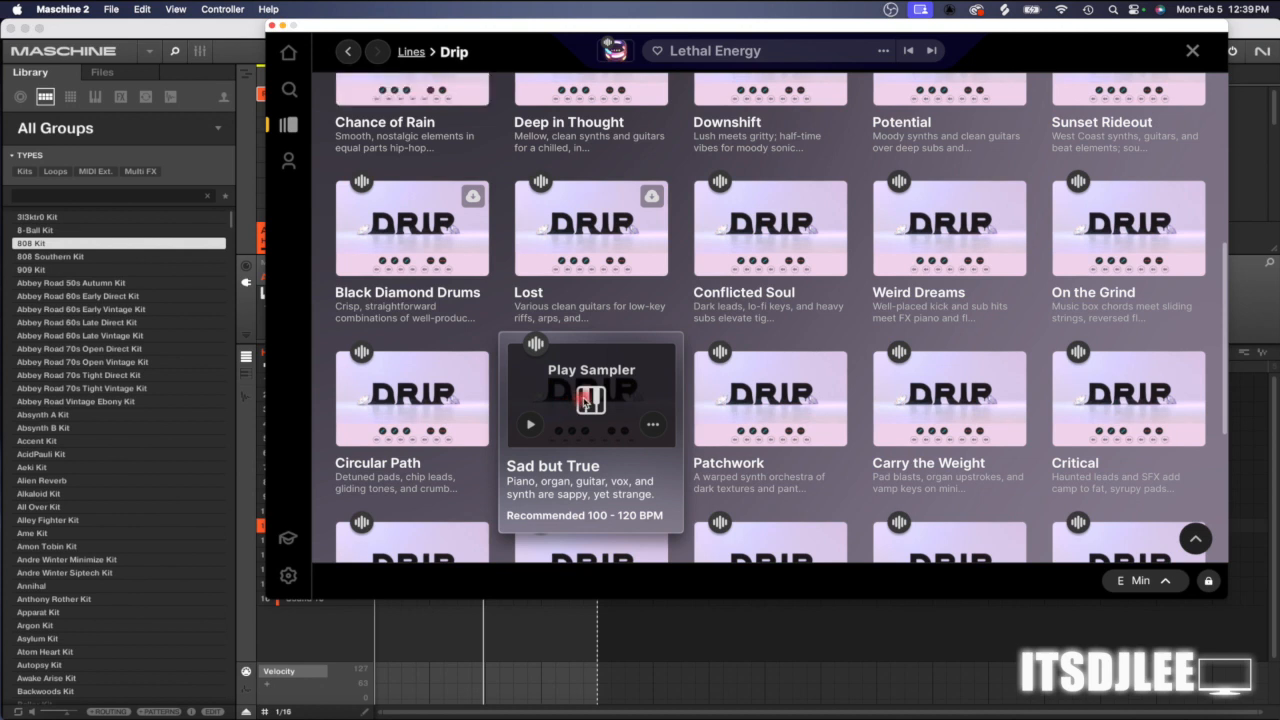
click(585, 399)
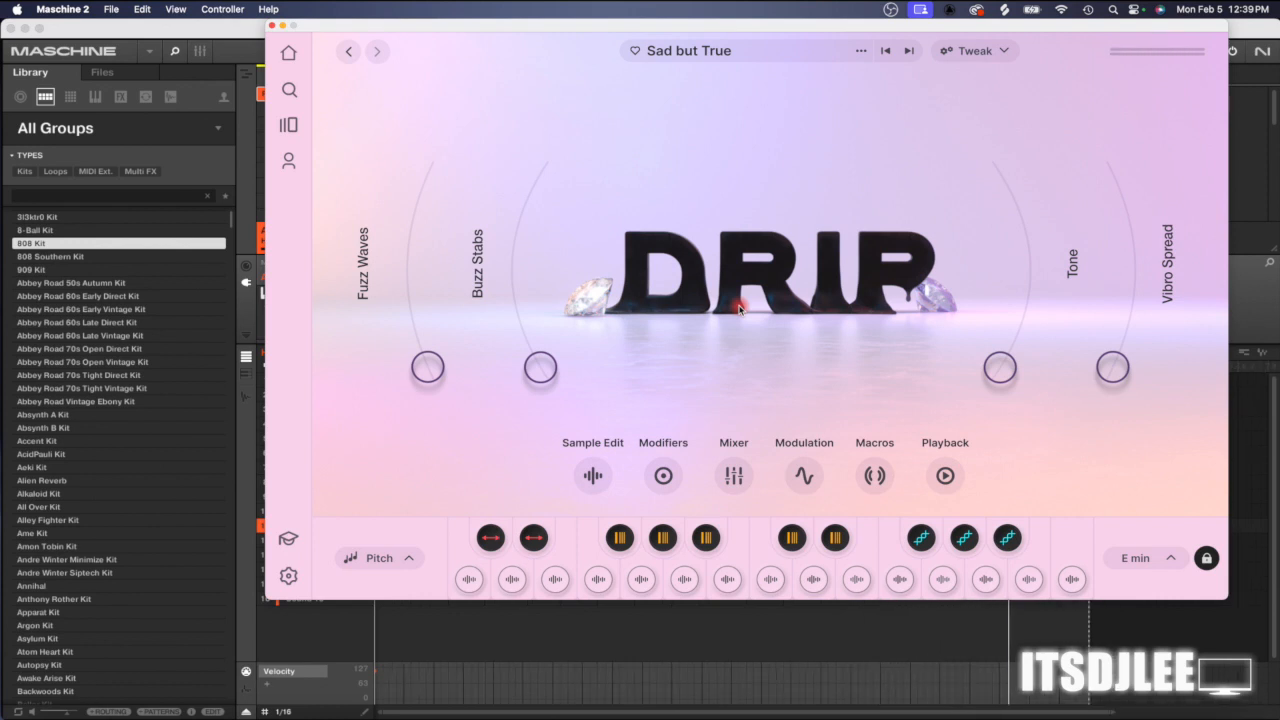
- Close the Arcade plug-in window to return to Pattern 1 of the Hopstar '23 group
click(251, 222)
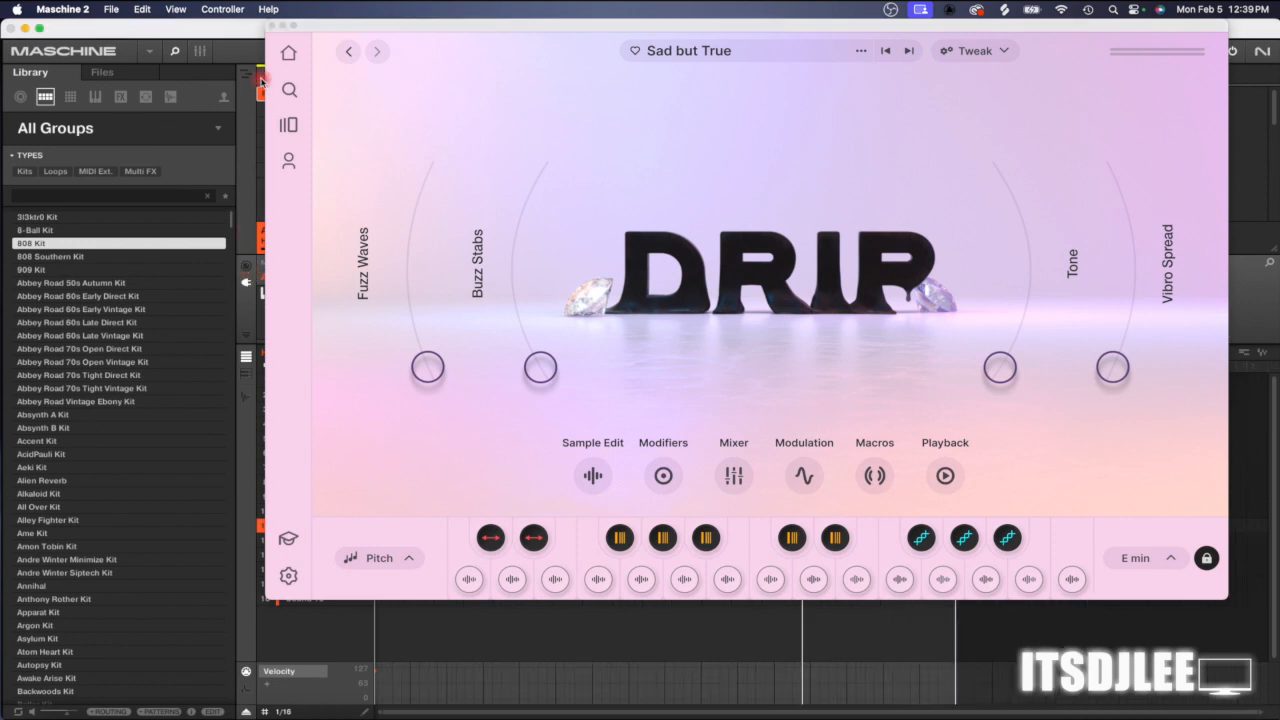
click(308, 66)
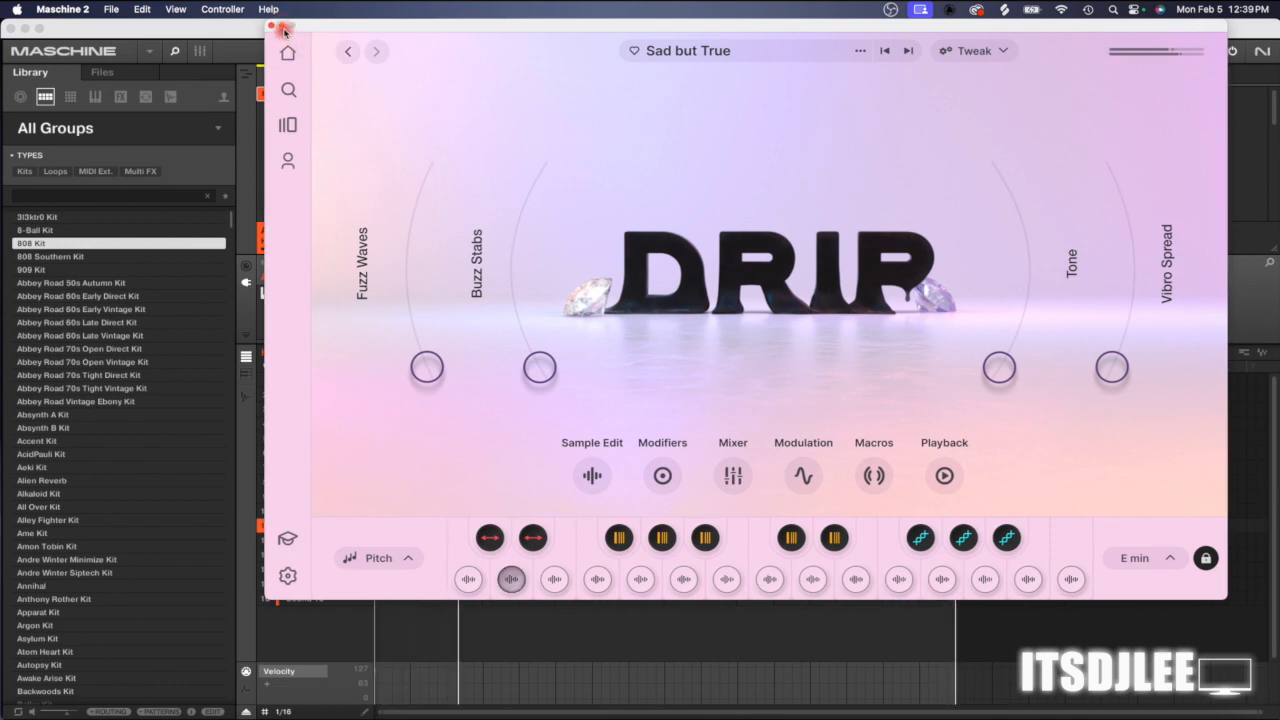
click(281, 25)
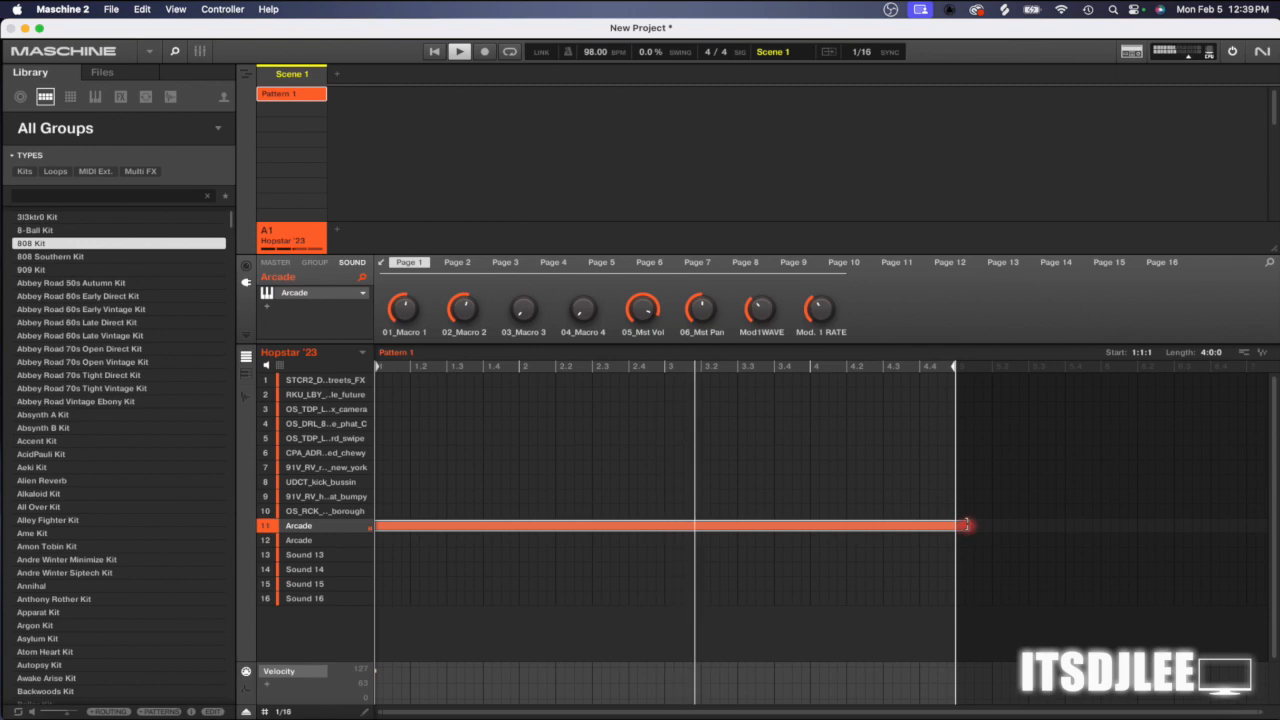
- Extend Pattern 1 first to 6:0:0 and finally to 8:0:0, stretching the Arcade note to the pattern's end each time
scroll(966, 527, up, 1)
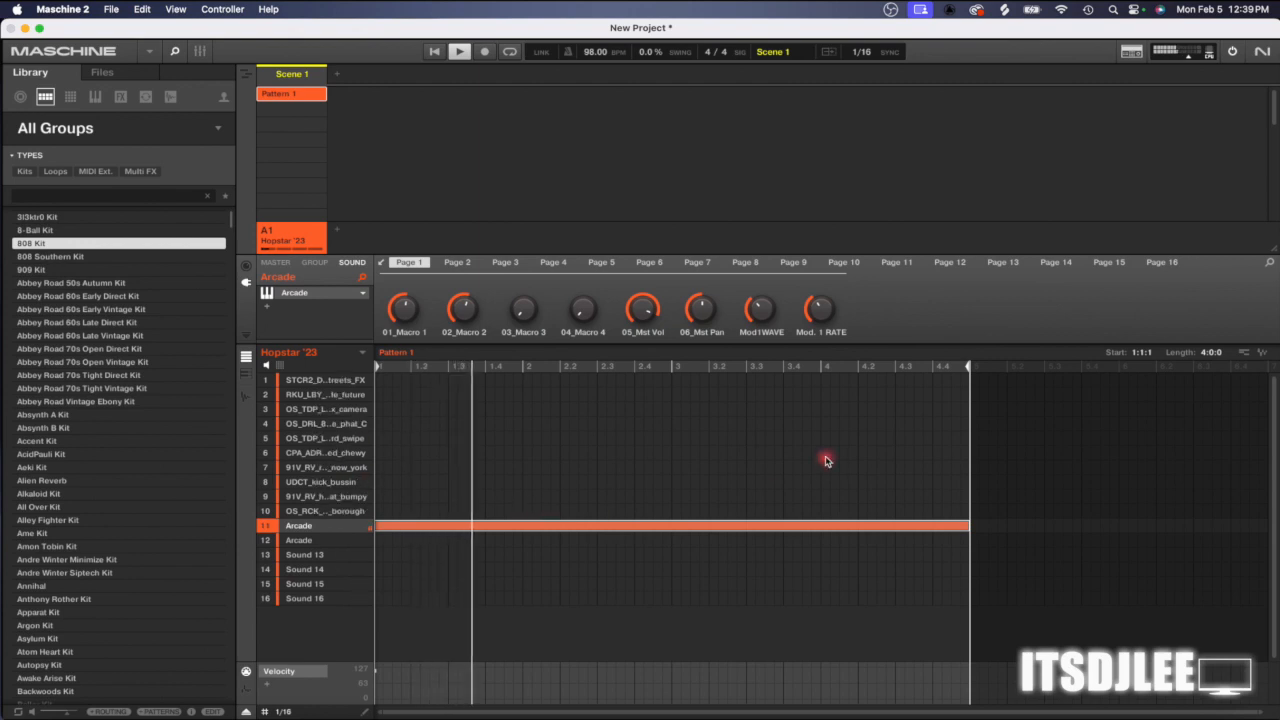
click(1205, 365)
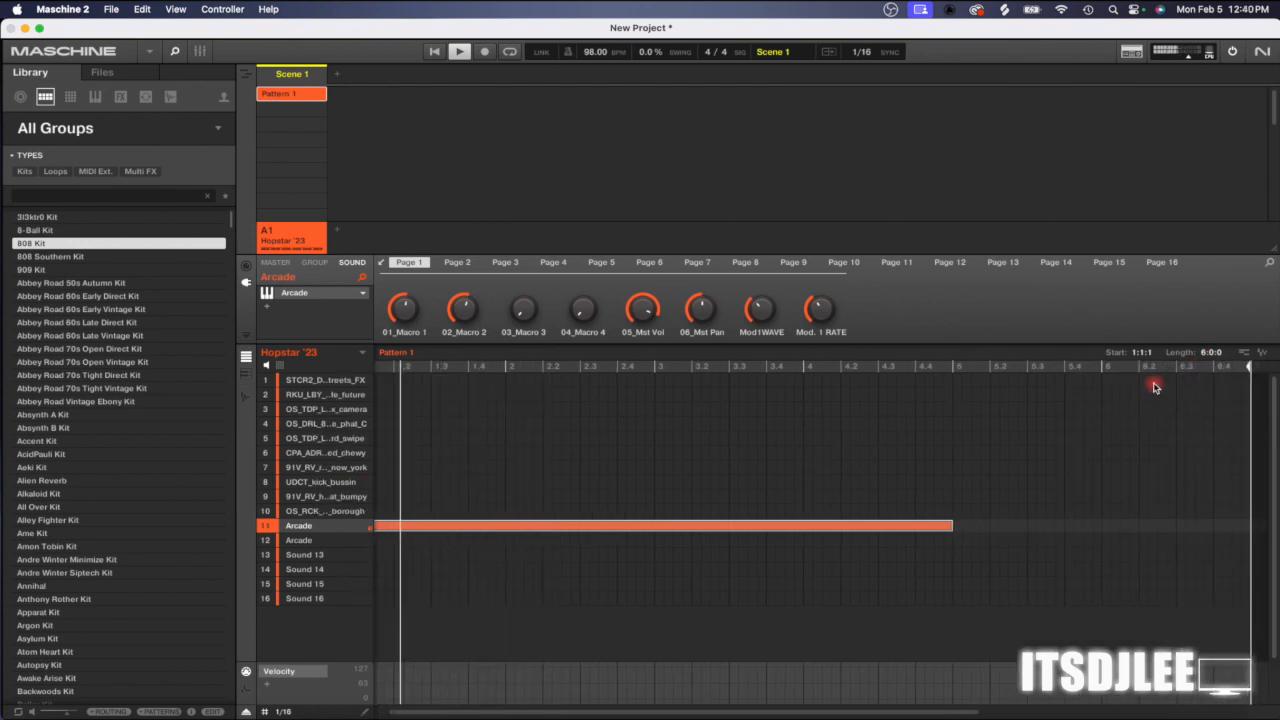
drag(957, 520, 1140, 520)
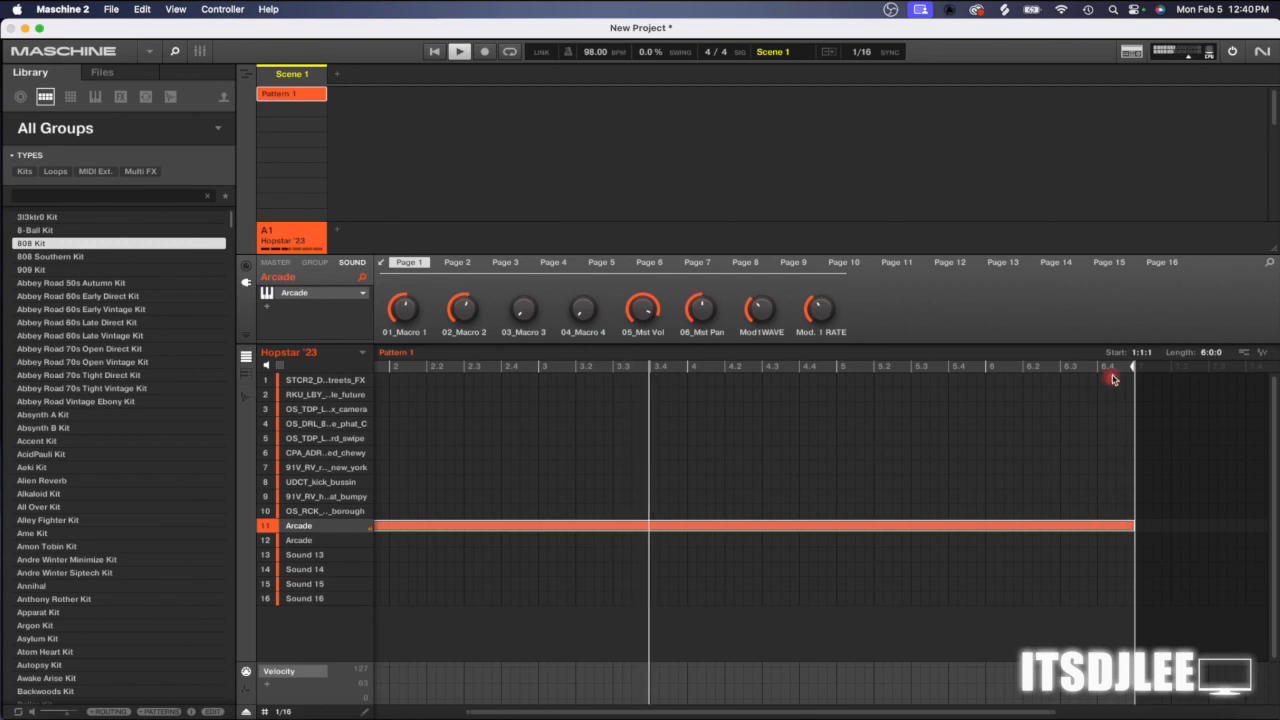
drag(1201, 352, 1203, 347)
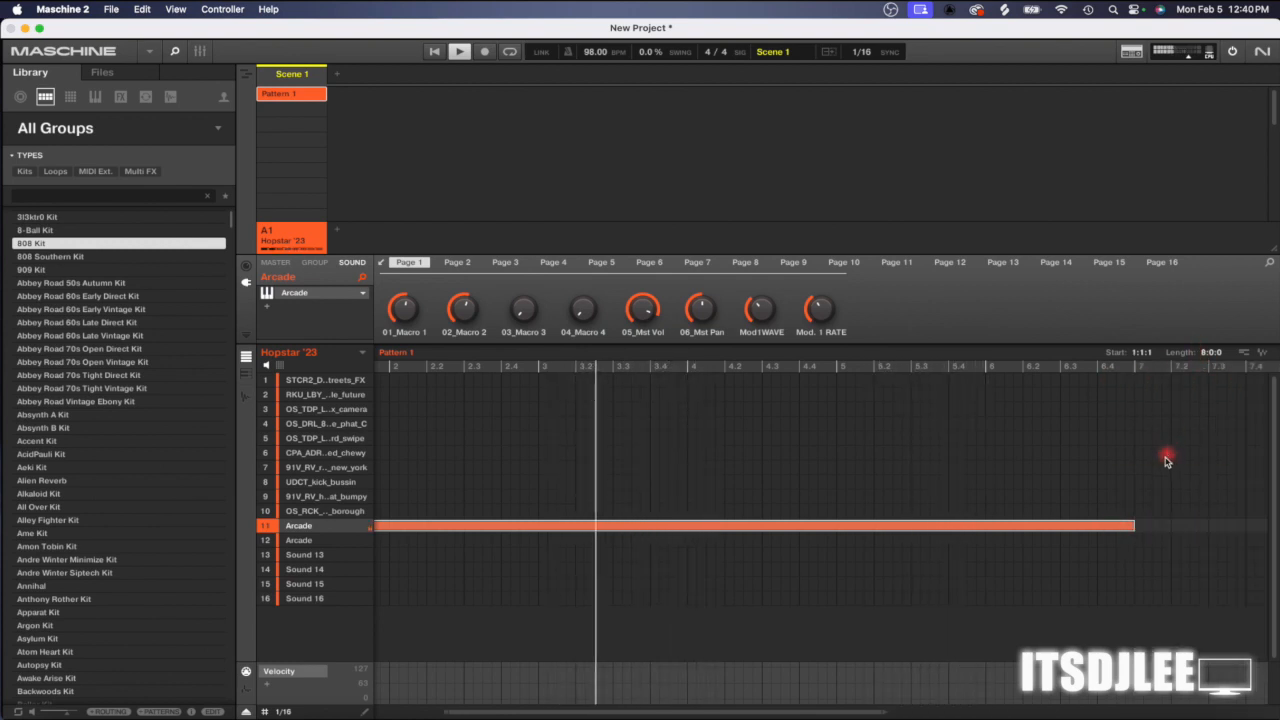
mouse_move(1133, 525)
mouse_down()
mouse_move(1277, 526)
mouse_move(1136, 531)
mouse_up()
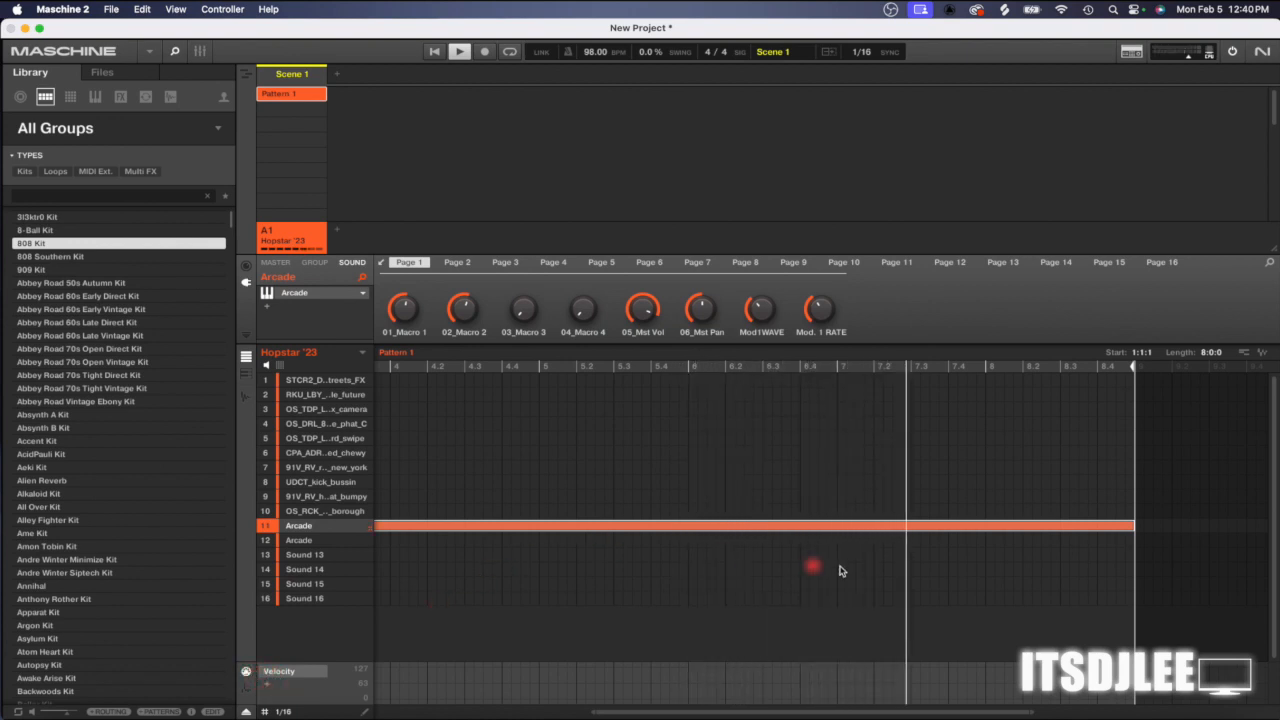
- Try several shorter and longer lengths for Pattern 1 and set its length to 4:0:0
scroll(1207, 355, down, 4)
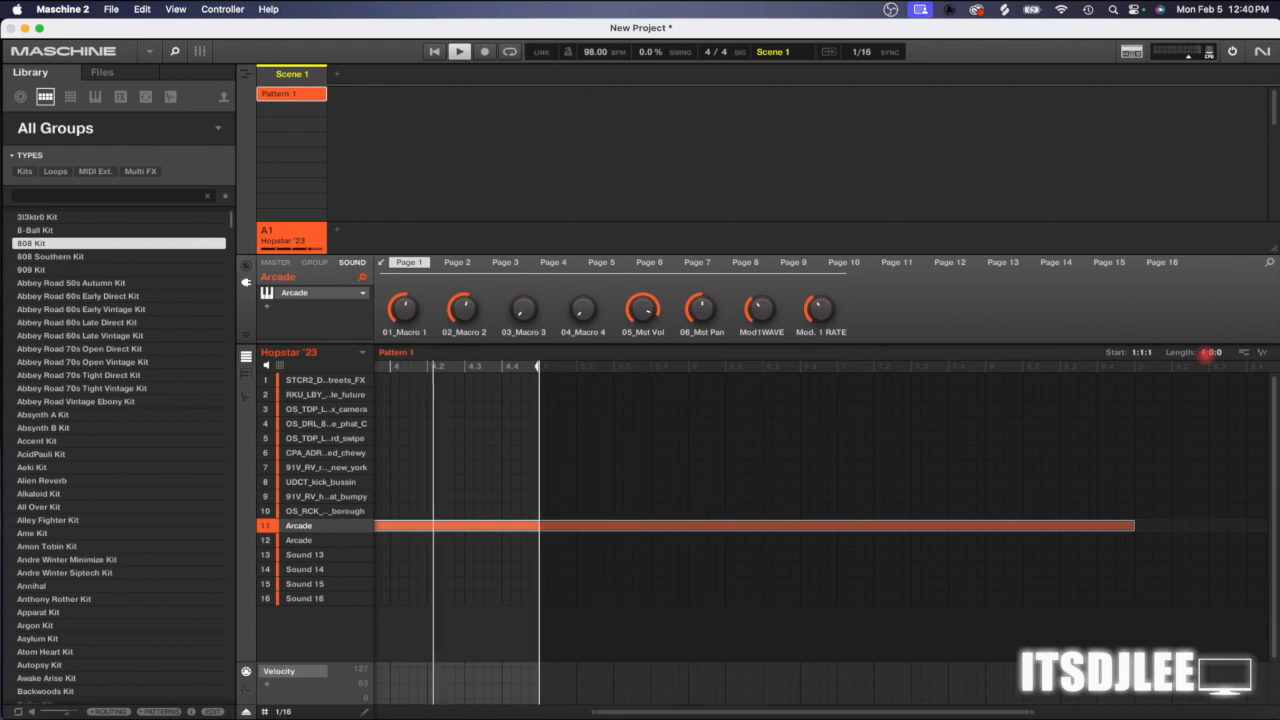
scroll(1207, 357, up, 7)
scroll(1207, 358, up, 15)
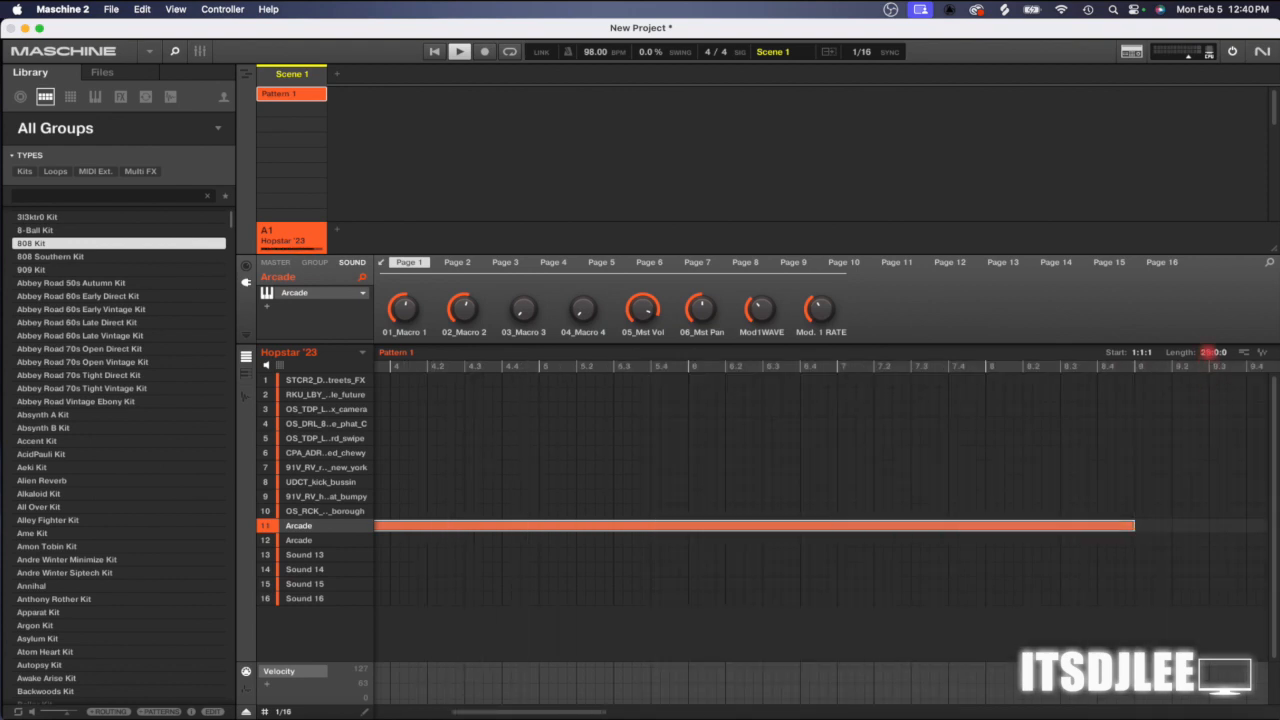
scroll(1207, 352, down, 8)
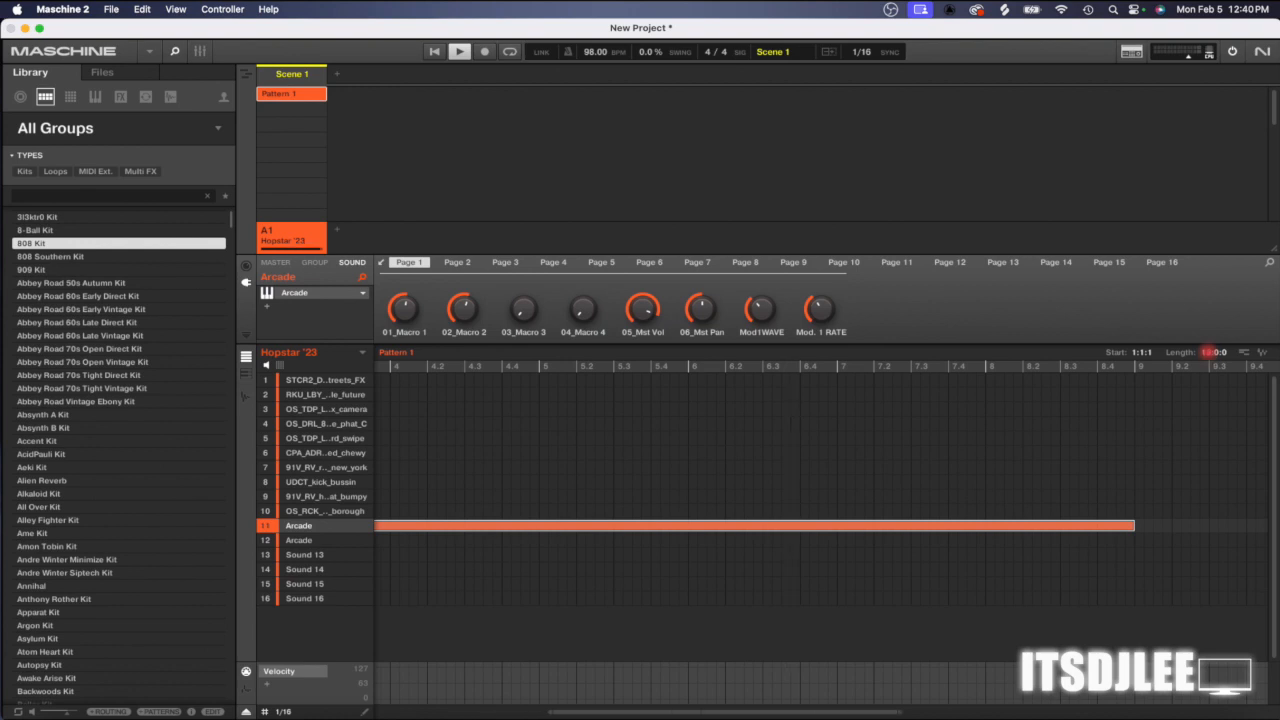
scroll(1207, 352, up, 4)
scroll(1207, 352, down, 5)
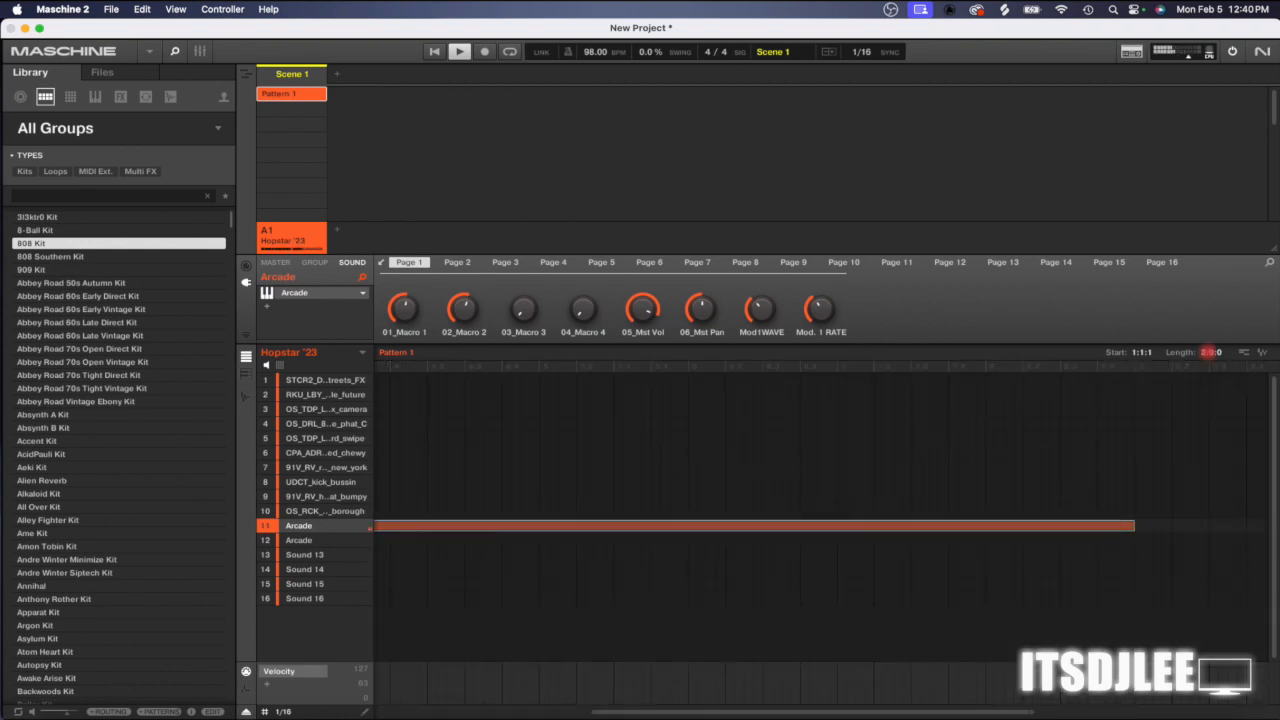
scroll(1207, 352, up, 4)
drag(1208, 352, 1210, 356)
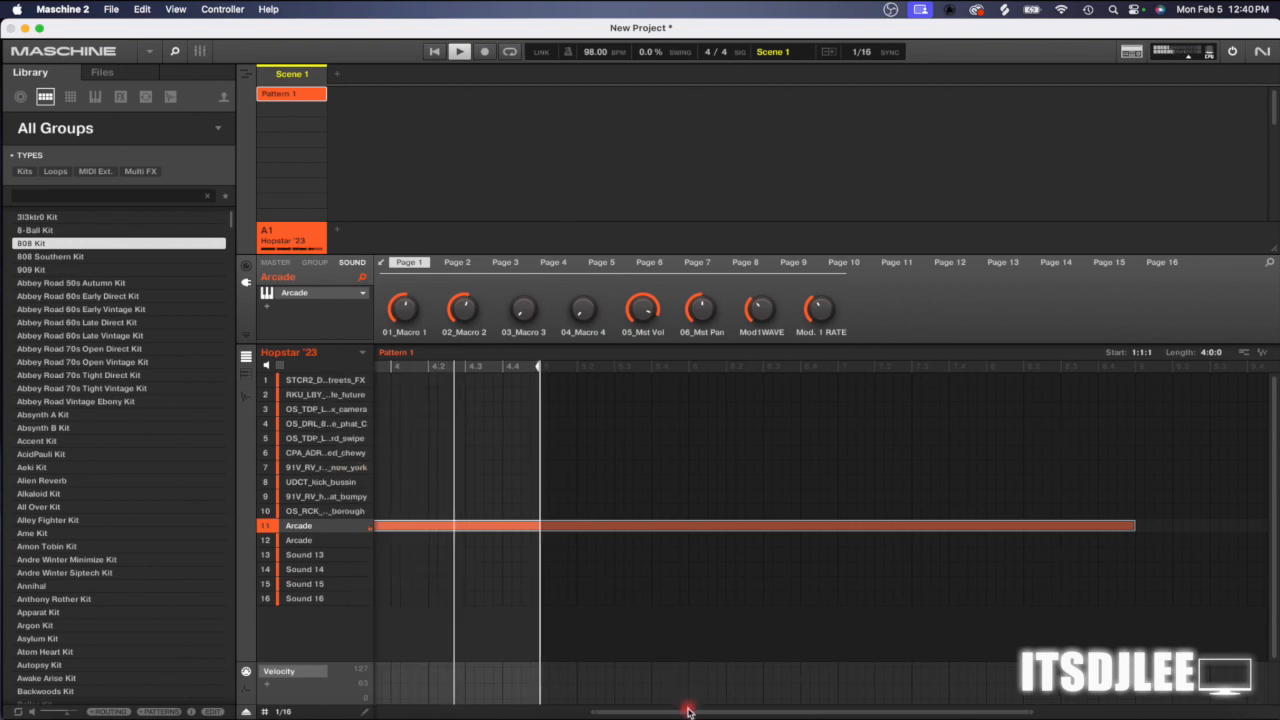
- Add a note at the pattern's start on the STCR2 sound in slot 1 and move it to UDCT_kick_bussin in slot 8
scroll(688, 712, left, 5)
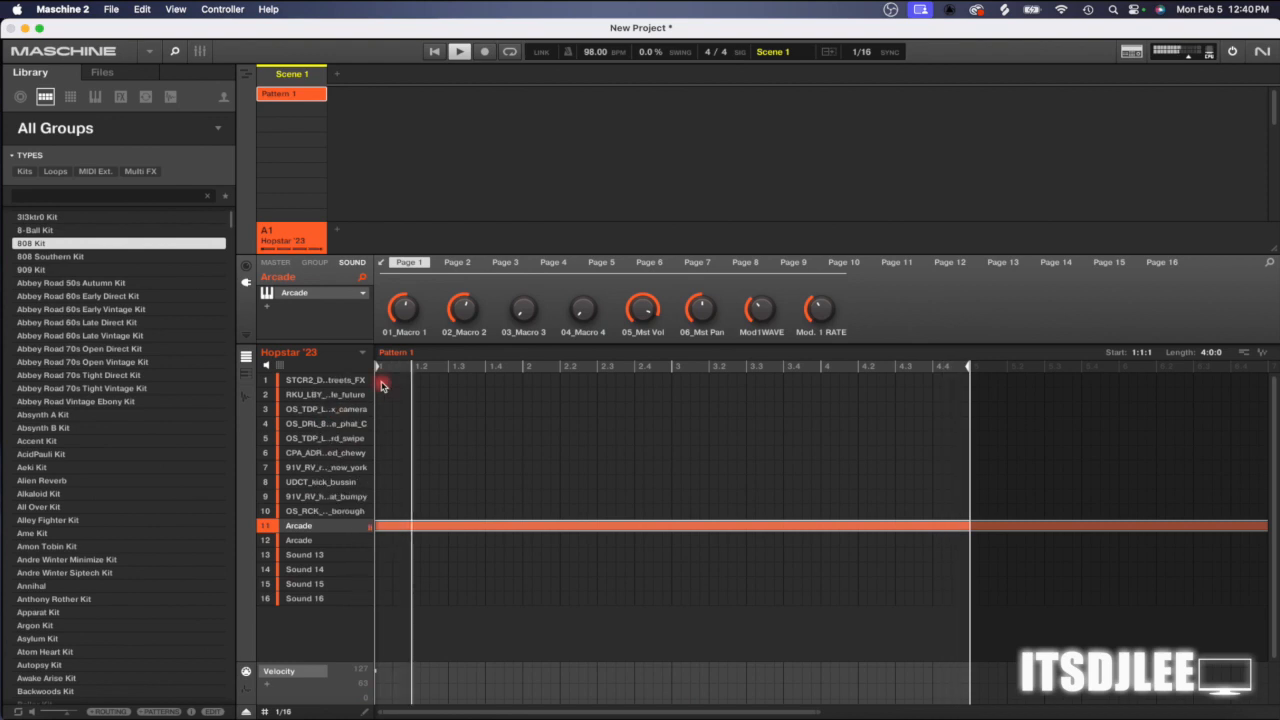
click(380, 383)
scroll(531, 708, up, 3)
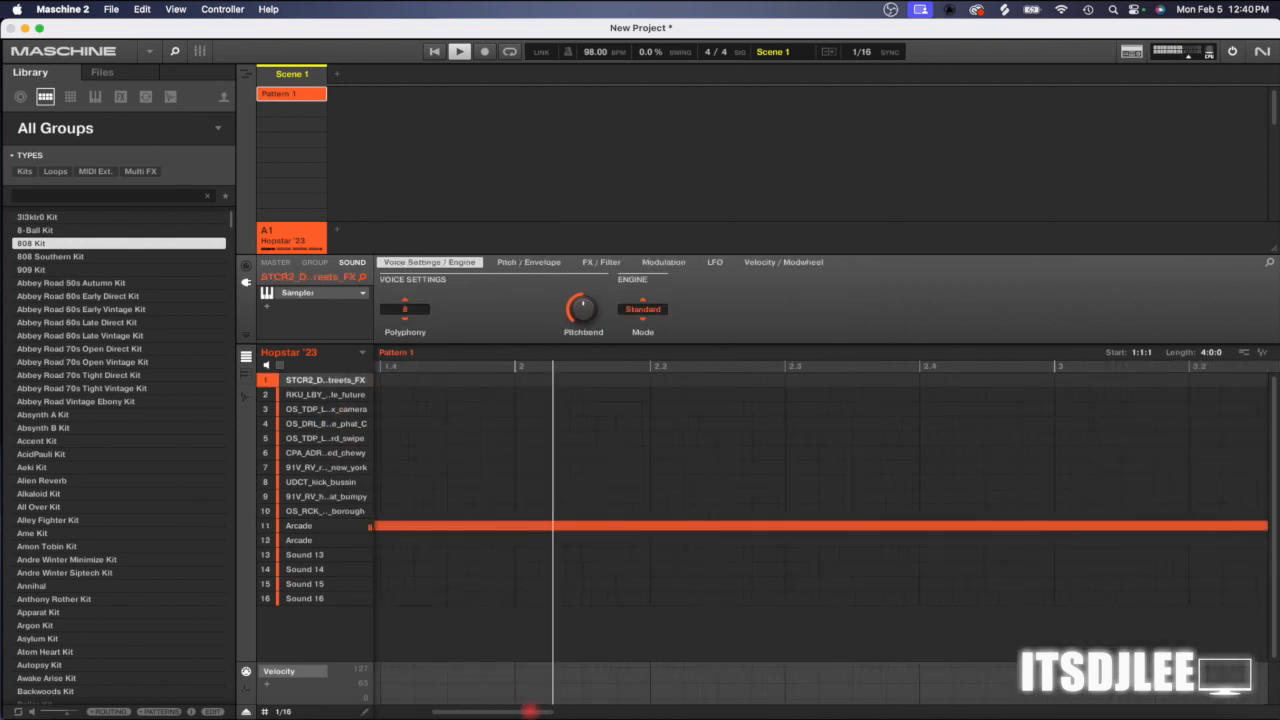
scroll(531, 711, down, 3)
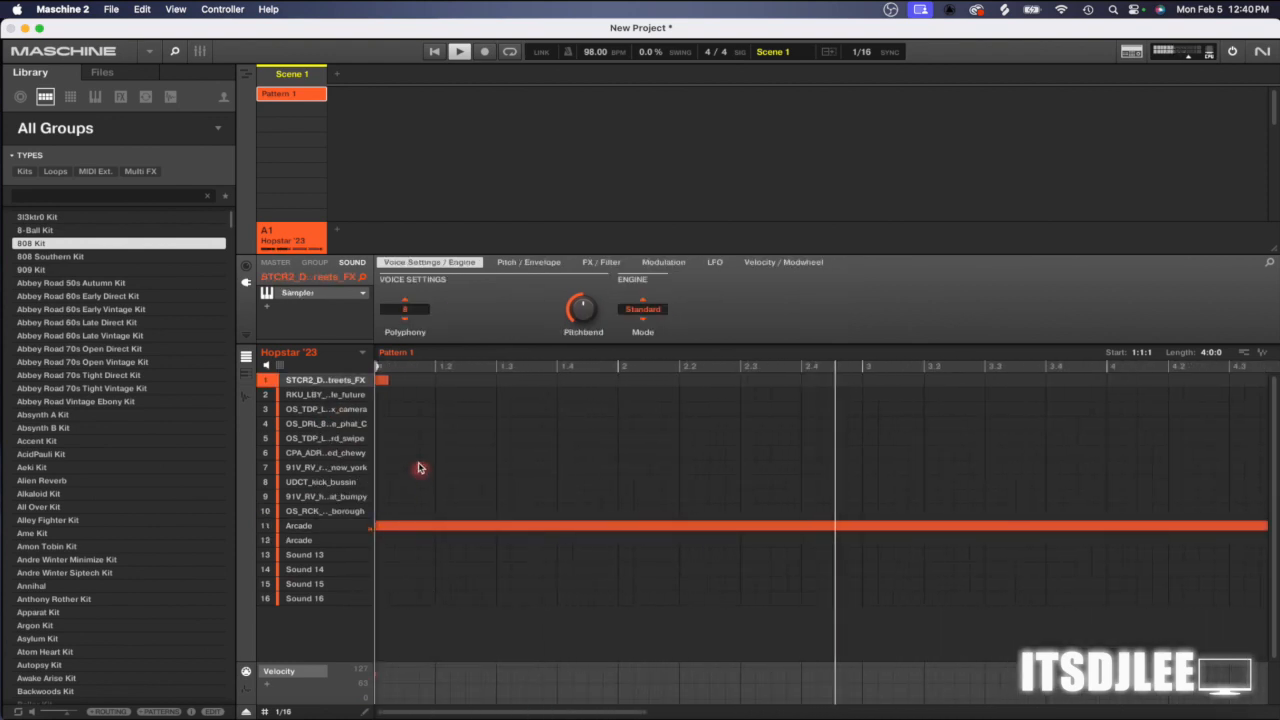
drag(383, 382, 381, 471)
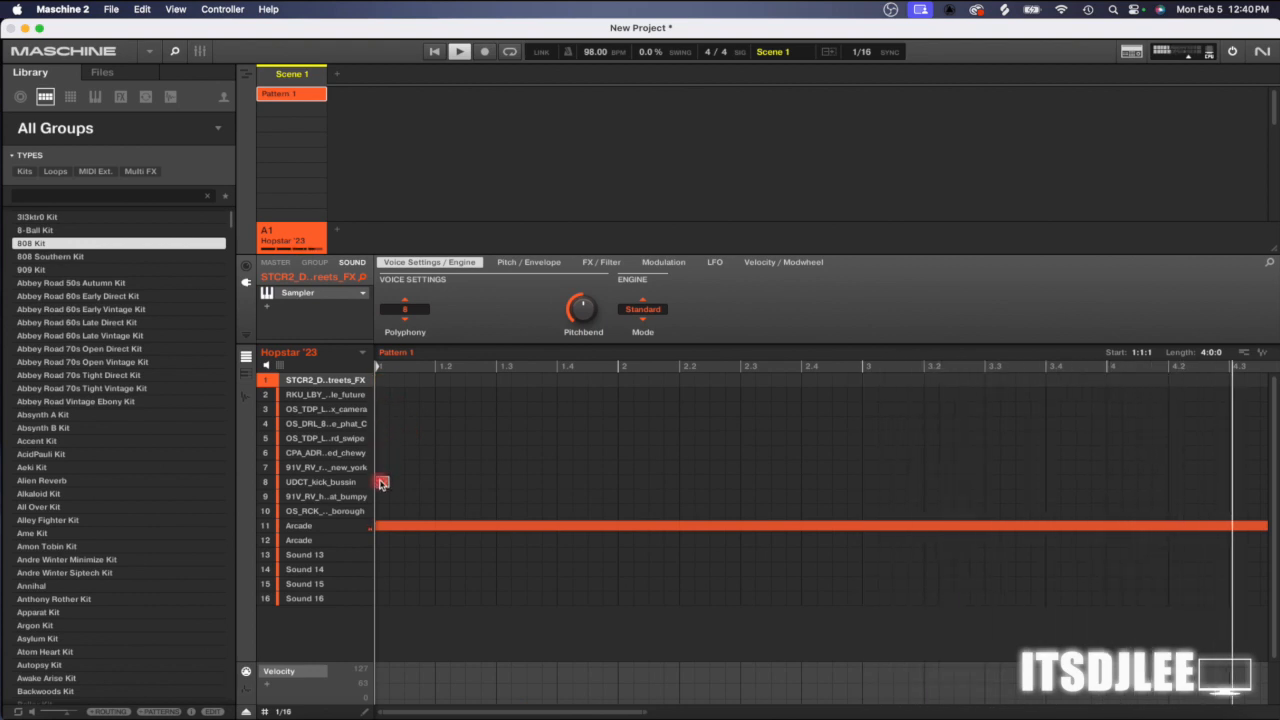
click(380, 484)
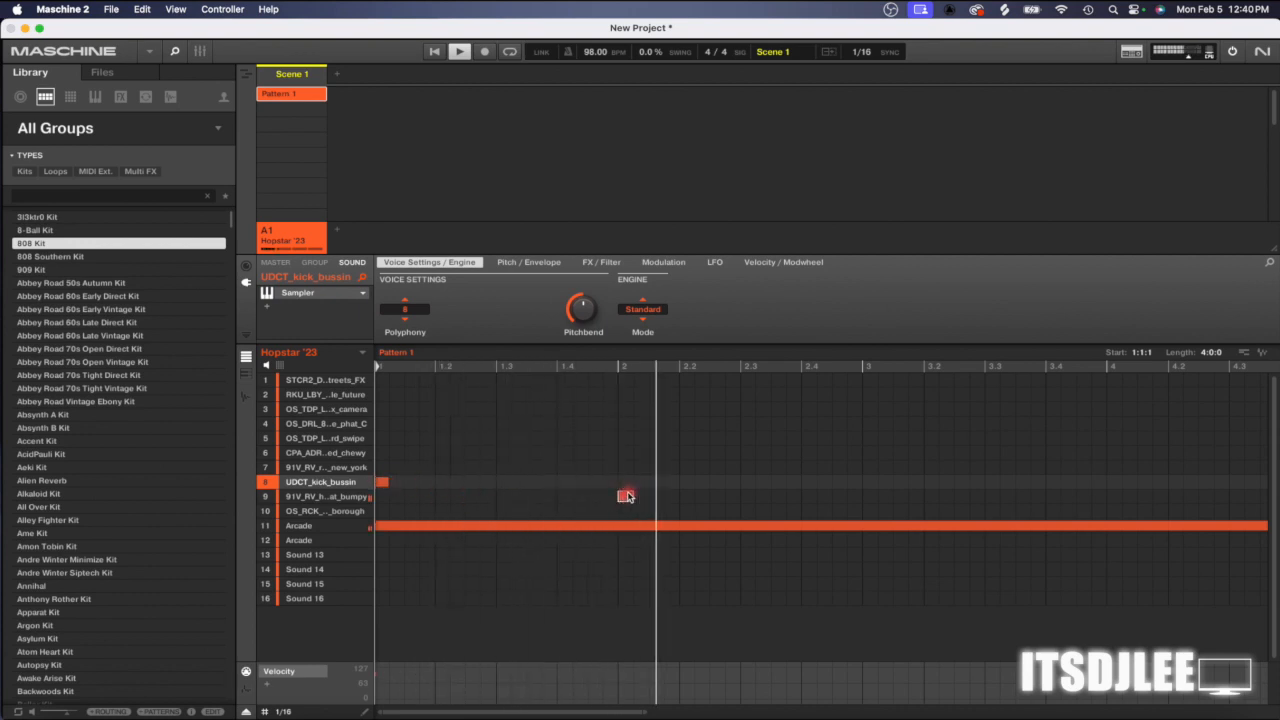
- Add UDCT_kick_bussin notes in slot 8 at 2, 2.2, midway between 2.2 and 2.3, and 2.4
click(630, 487)
click(641, 487)
drag(670, 490, 731, 488)
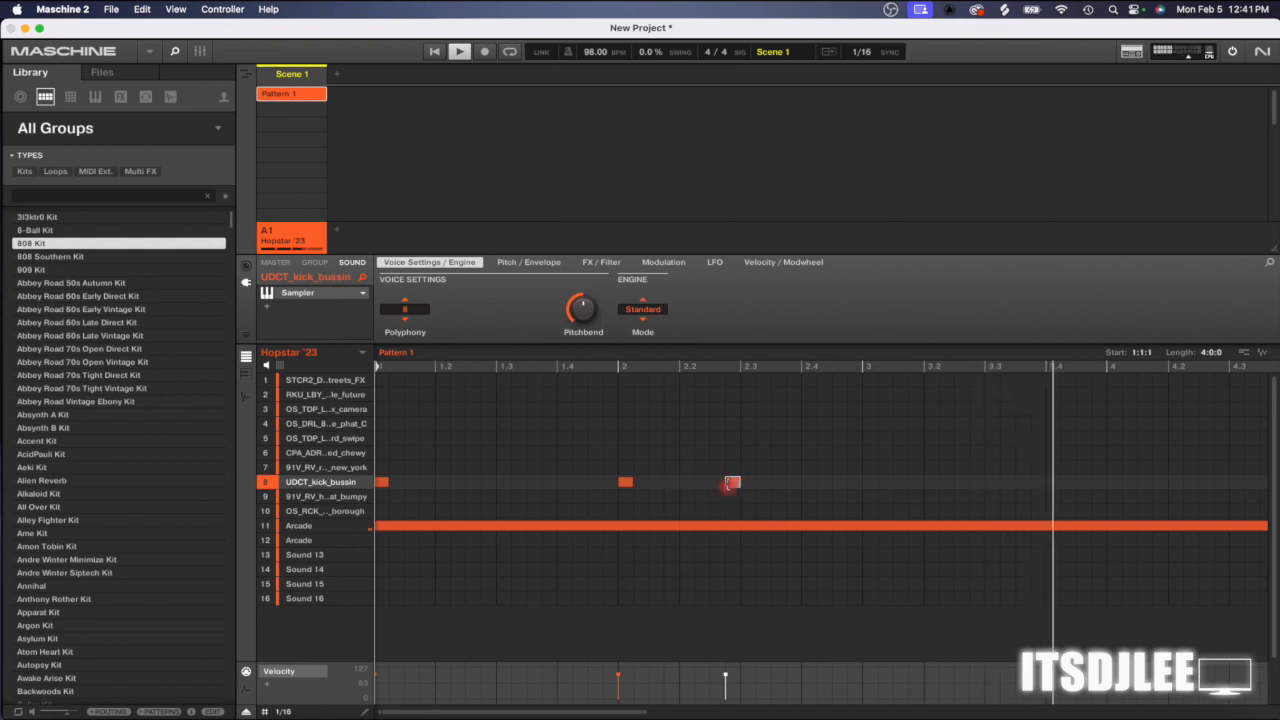
click(803, 485)
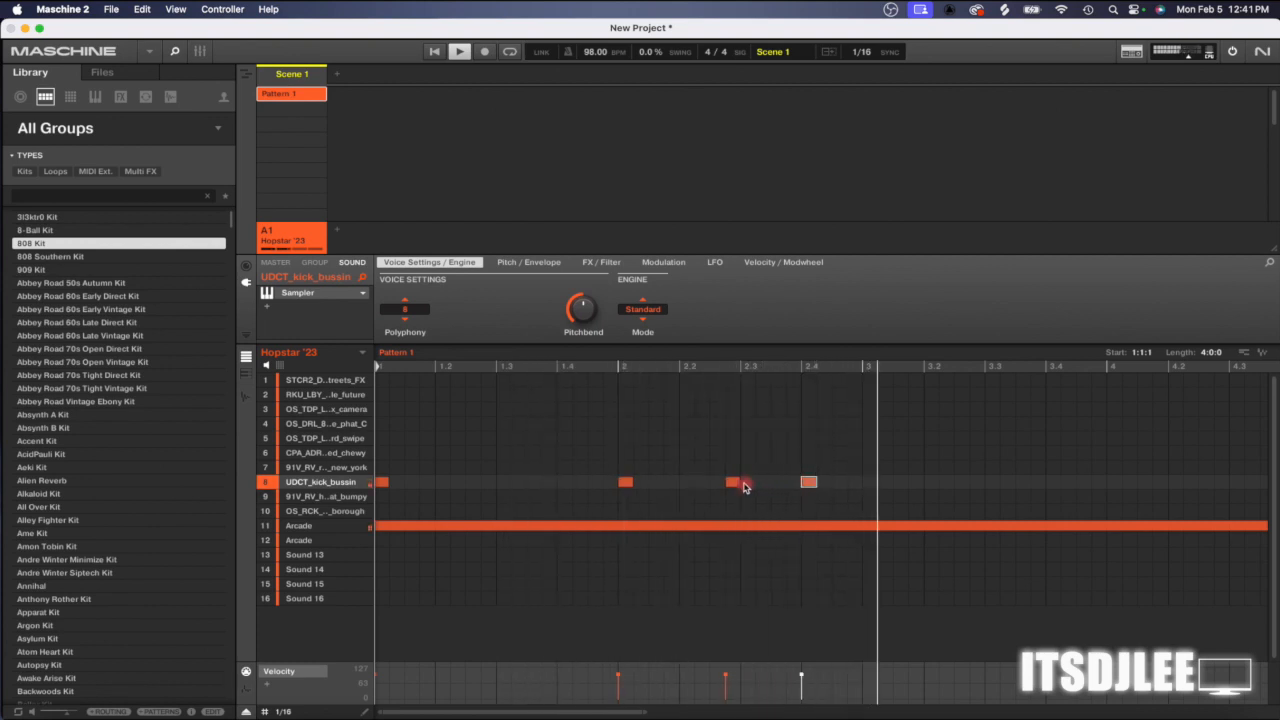
drag(736, 487, 690, 487)
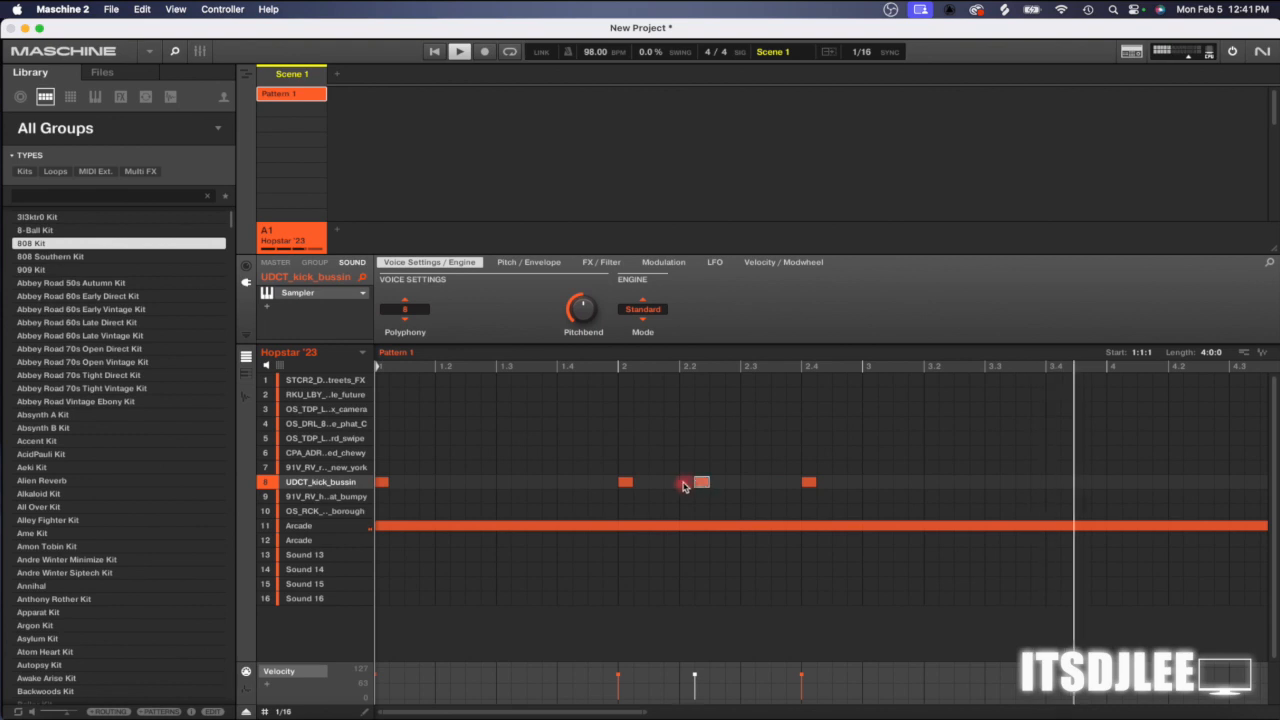
click(709, 487)
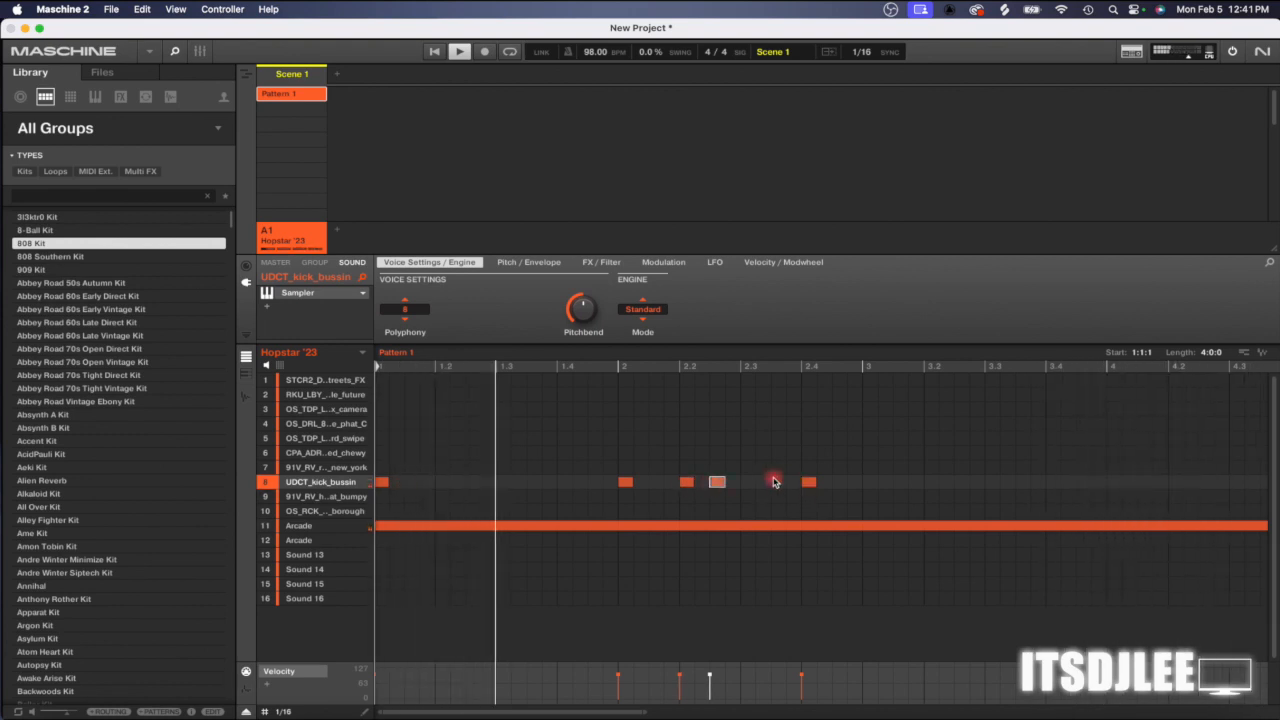
- Add a note on the 91V new_york sound in slot 7 at 1.3 and copy the kick notes to start at bar 3
click(501, 471)
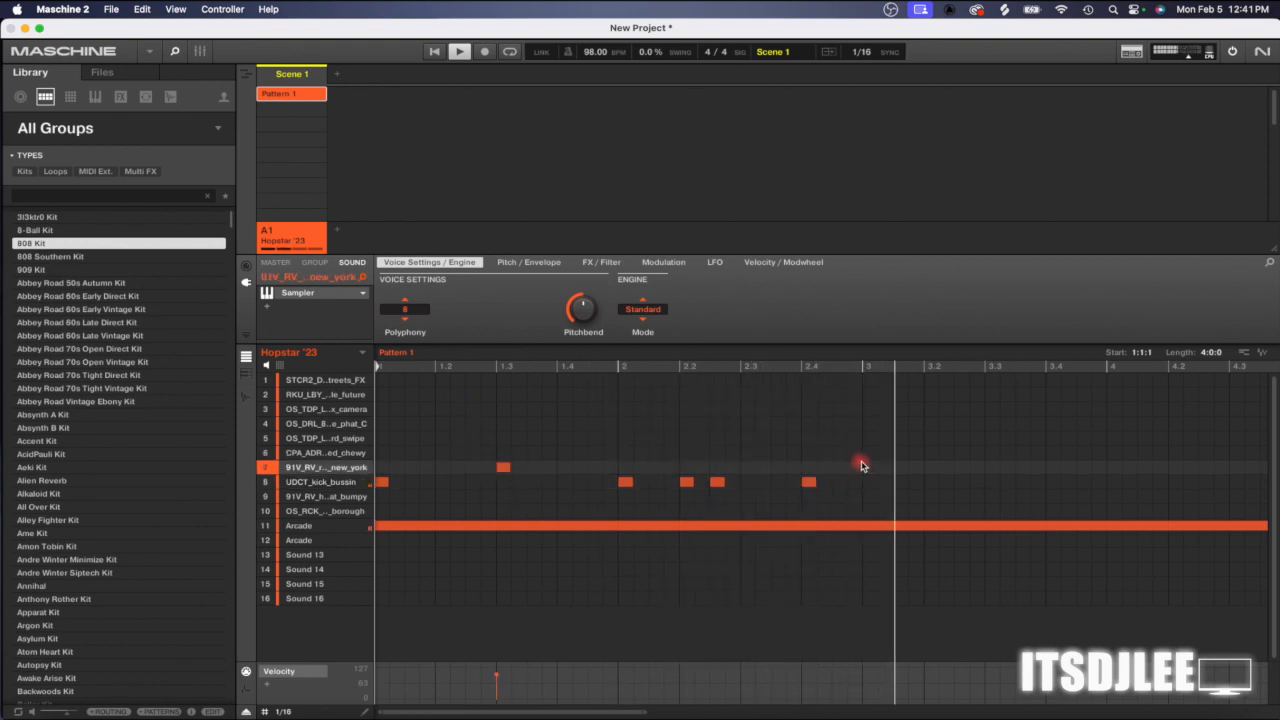
drag(916, 476, 870, 487)
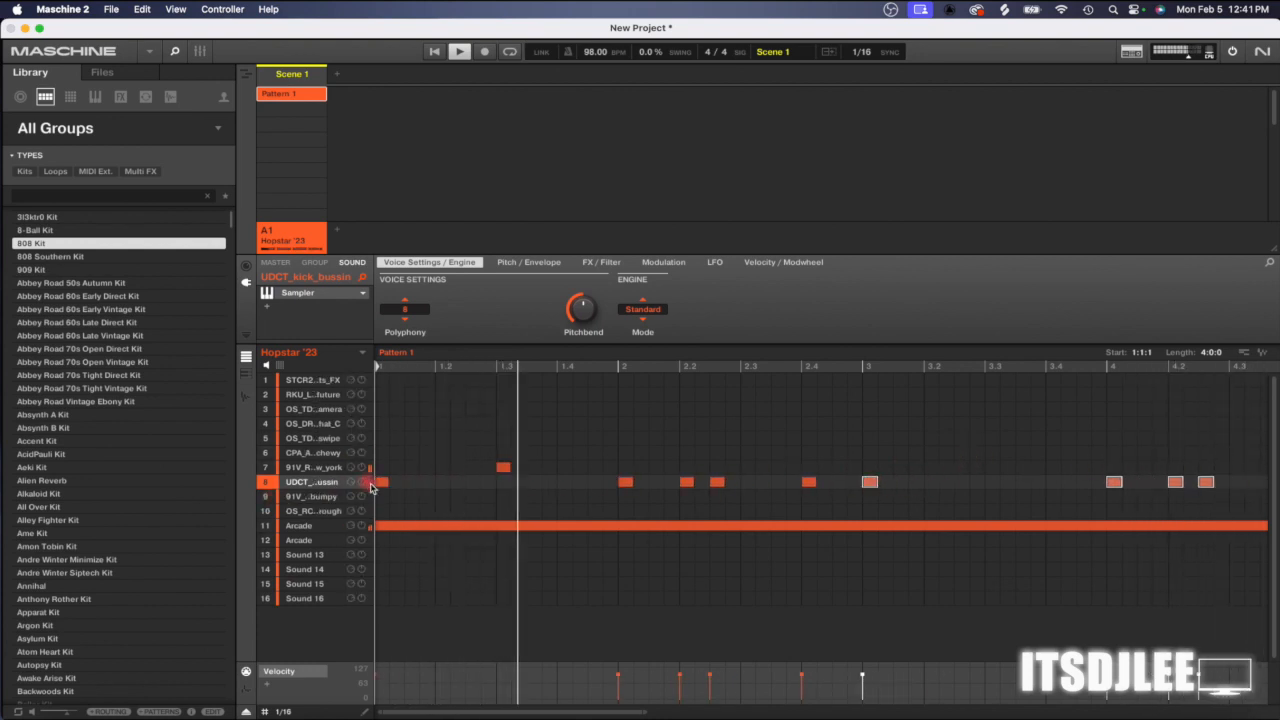
- Record a steady run of hits on the 91V bumpy sound in slot 9 and additional hits on the slot 7 sound
key(r)
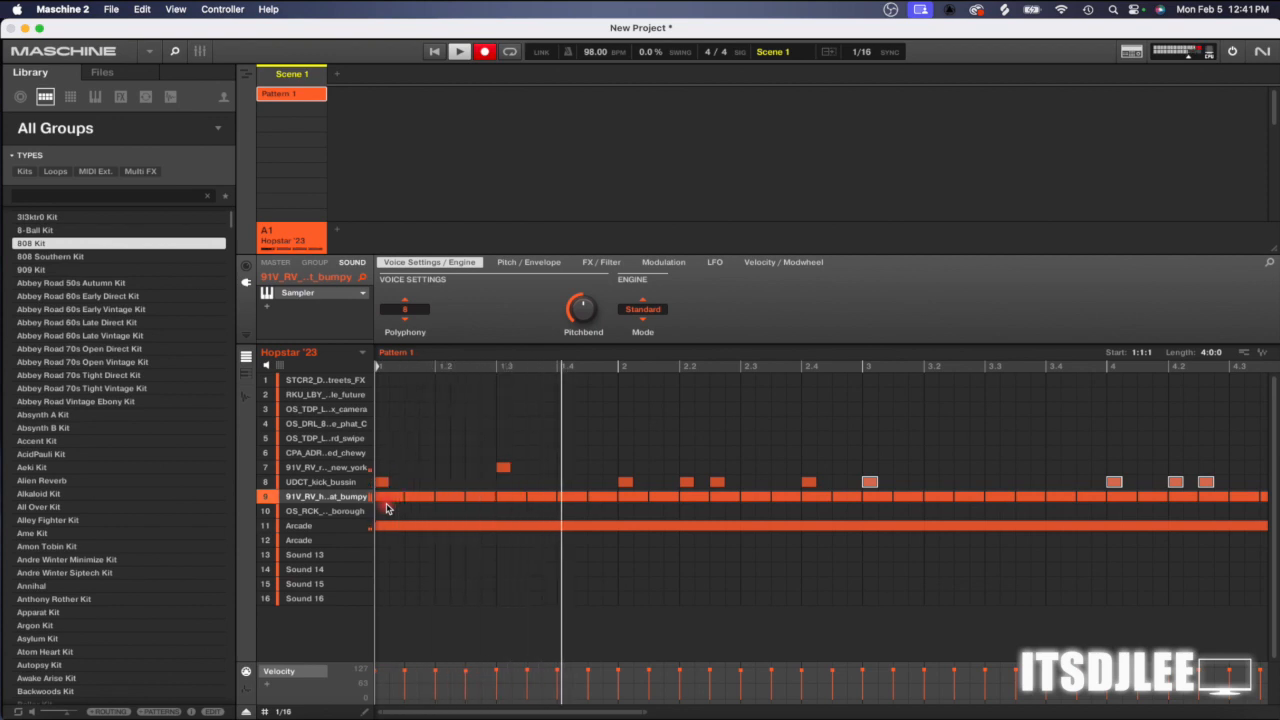
key(r)
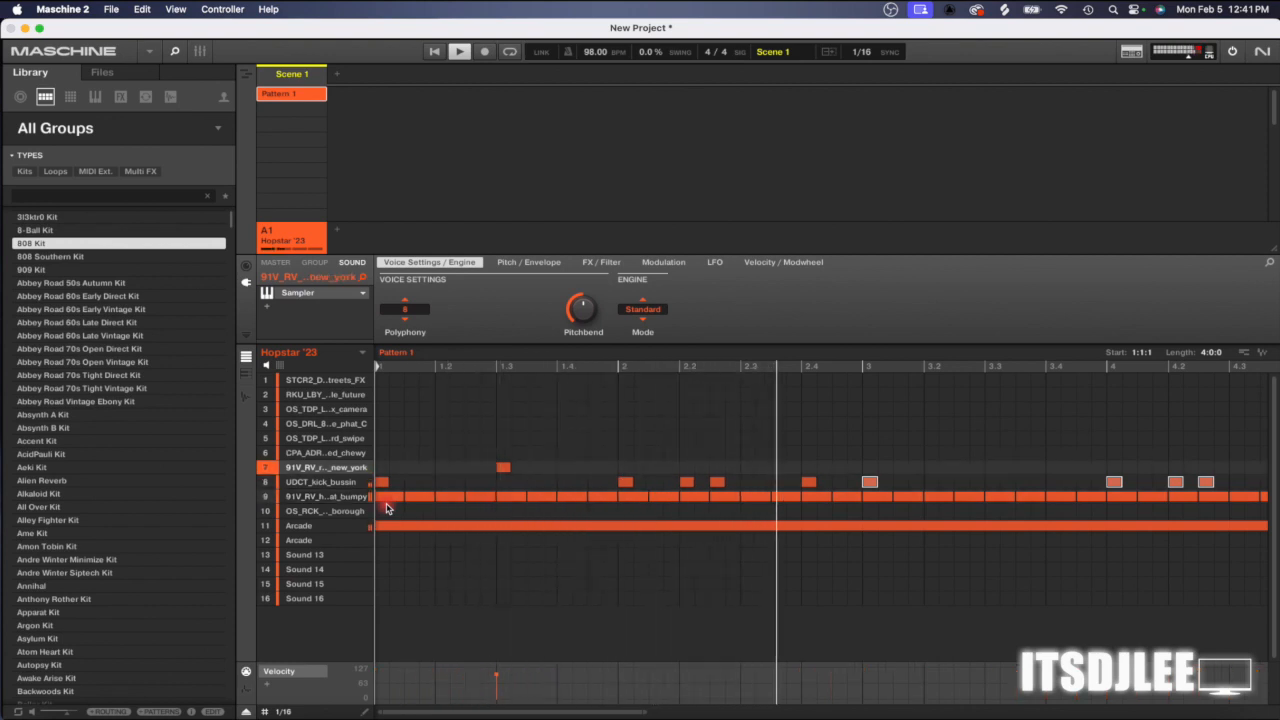
key(r)
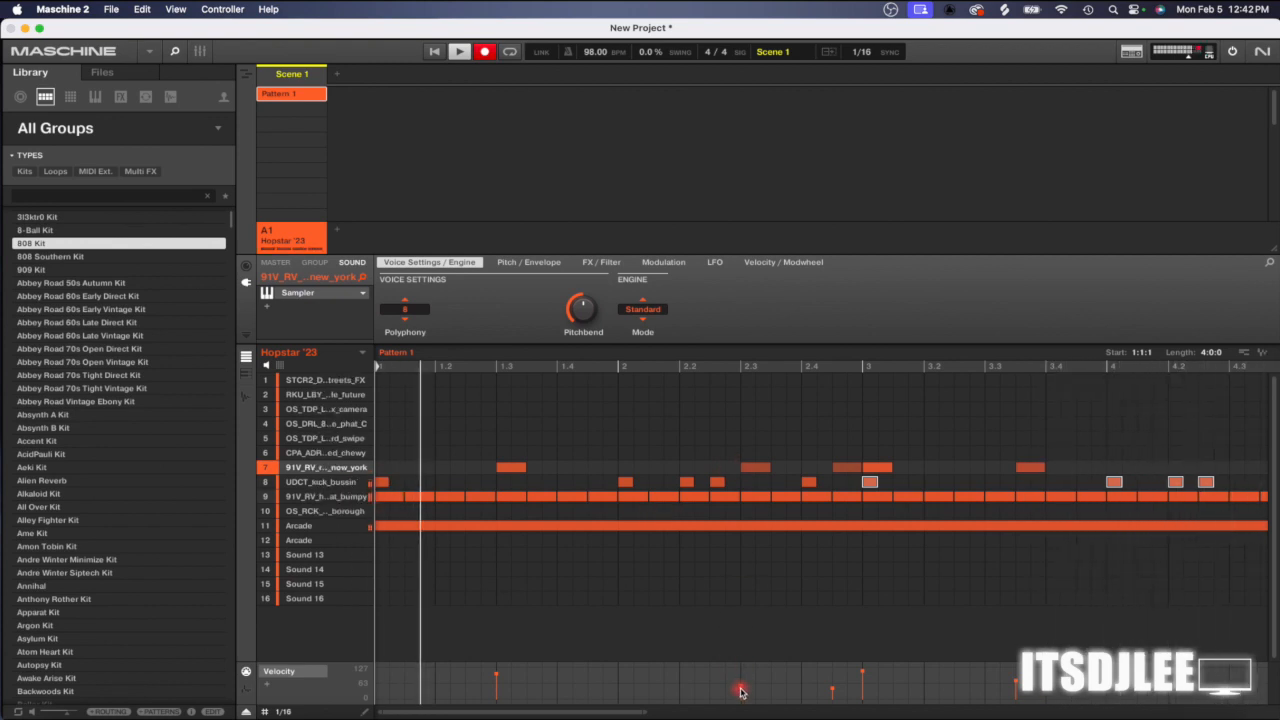
- Raise the velocity of the slot 7 note at 2.3 and replace the faint note after 2.4 with the bar 3 note
drag(745, 690, 741, 668)
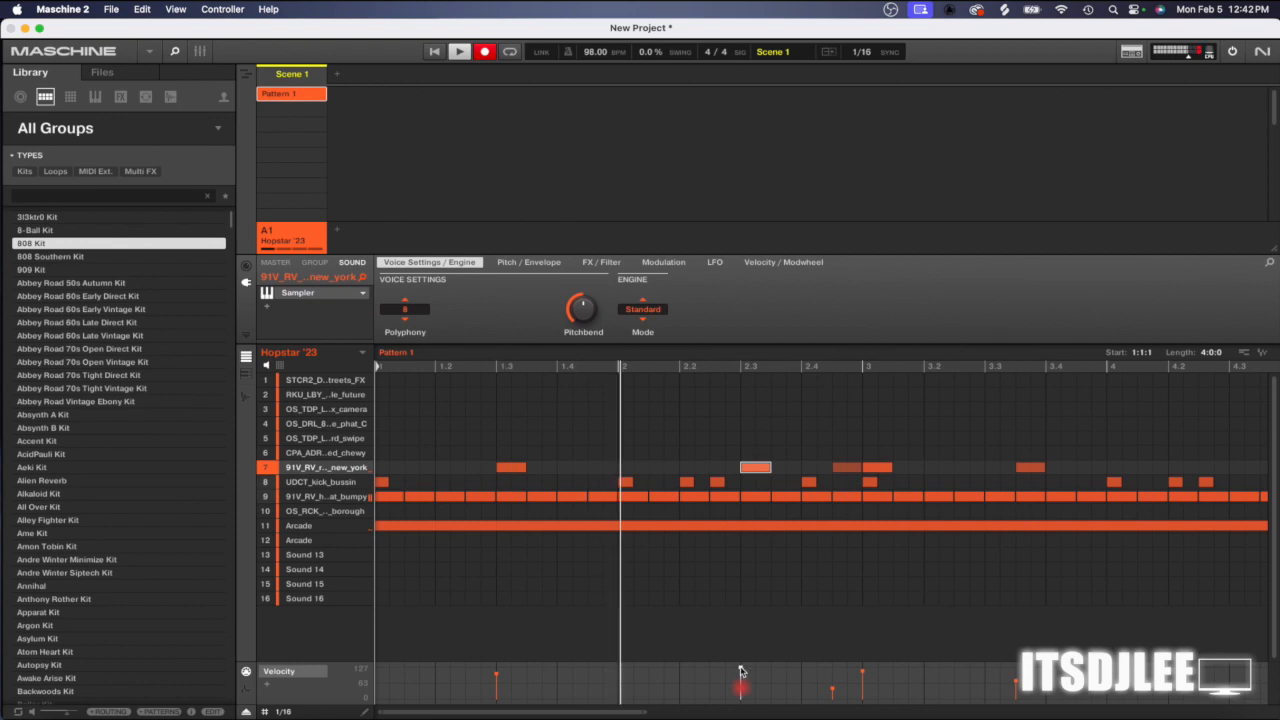
click(846, 471)
double_click(844, 471)
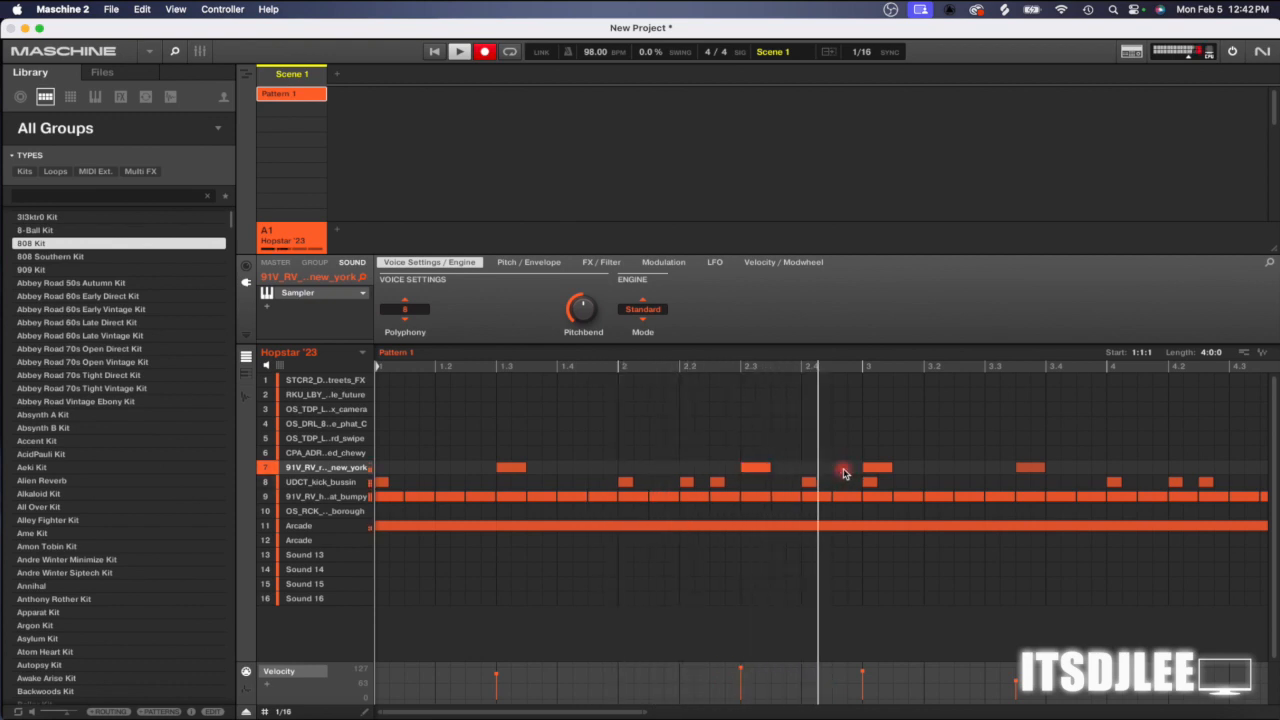
click(866, 471)
drag(852, 471, 836, 472)
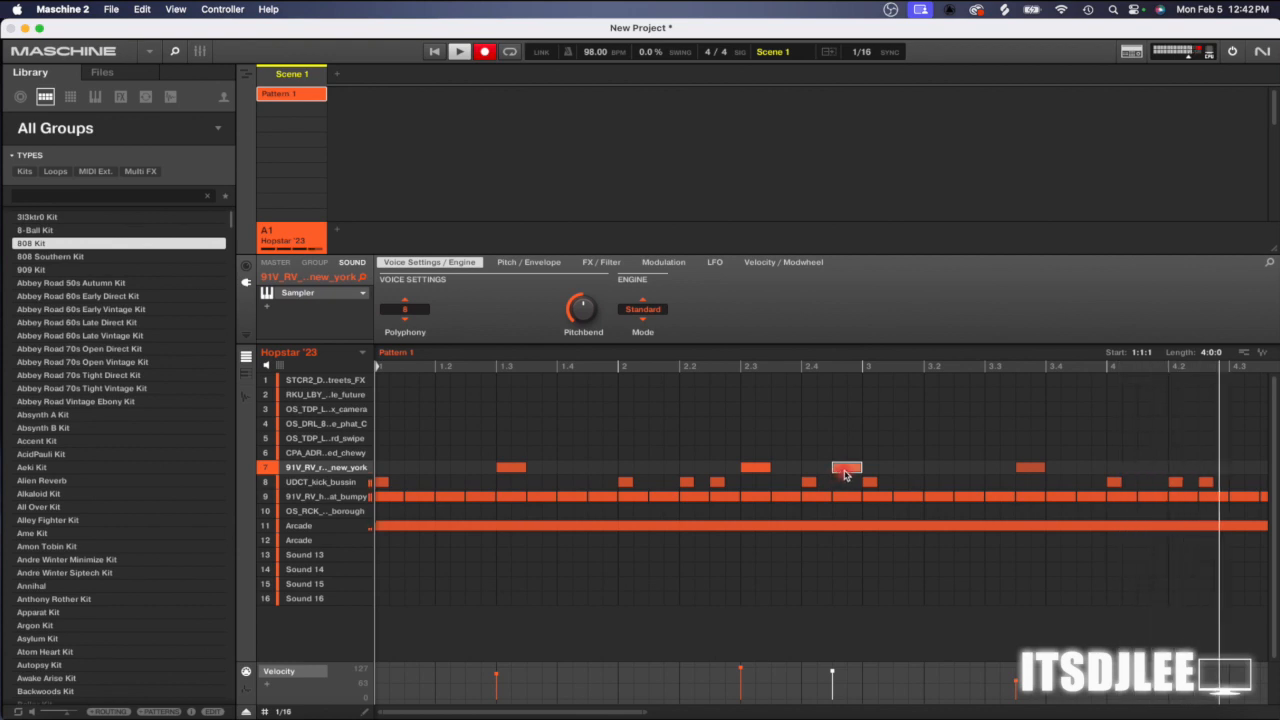
drag(834, 677, 833, 671)
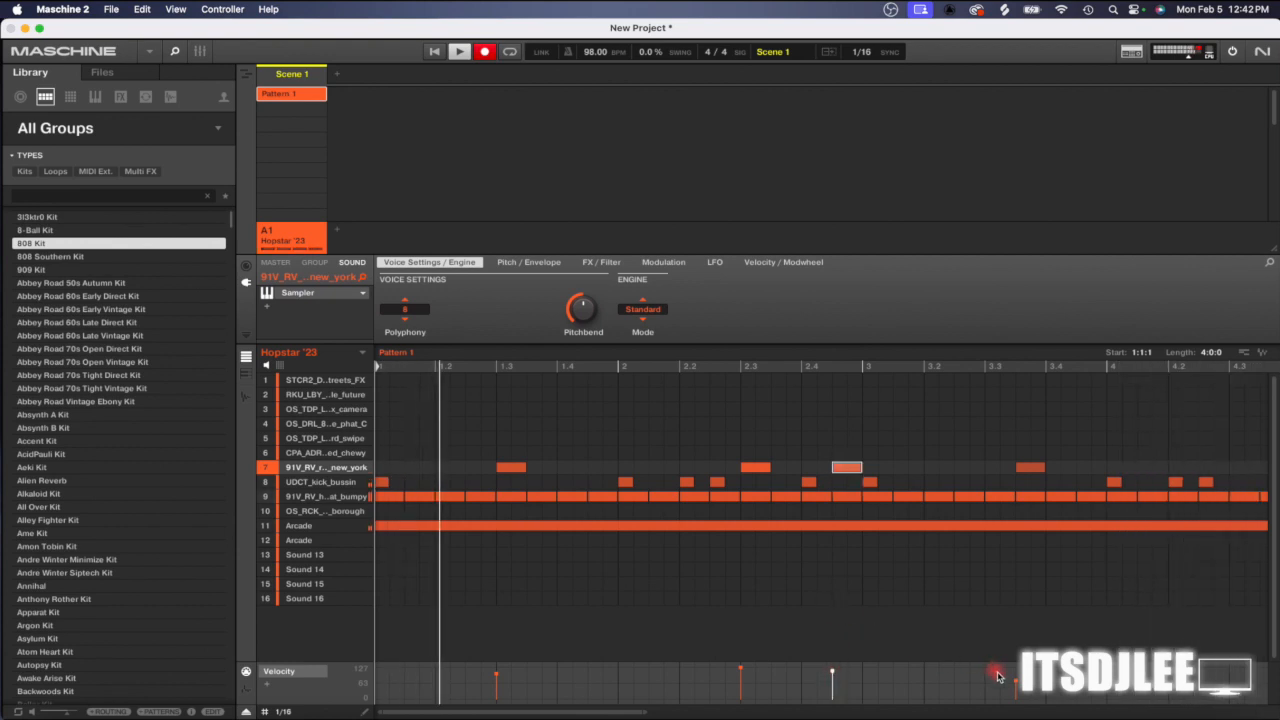
- Raise the velocities of slot 7's first and last notes and move the last note to 3.4
drag(1016, 681, 1016, 669)
click(497, 680)
drag(497, 680, 497, 668)
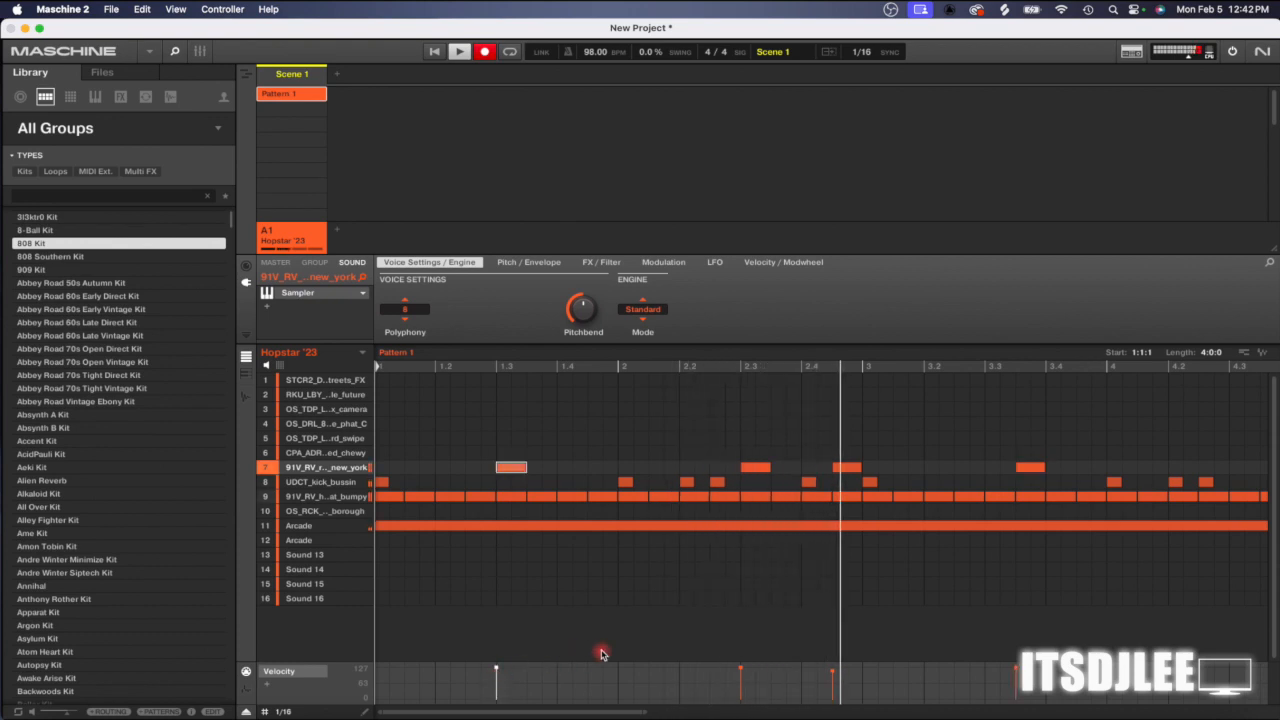
click(832, 672)
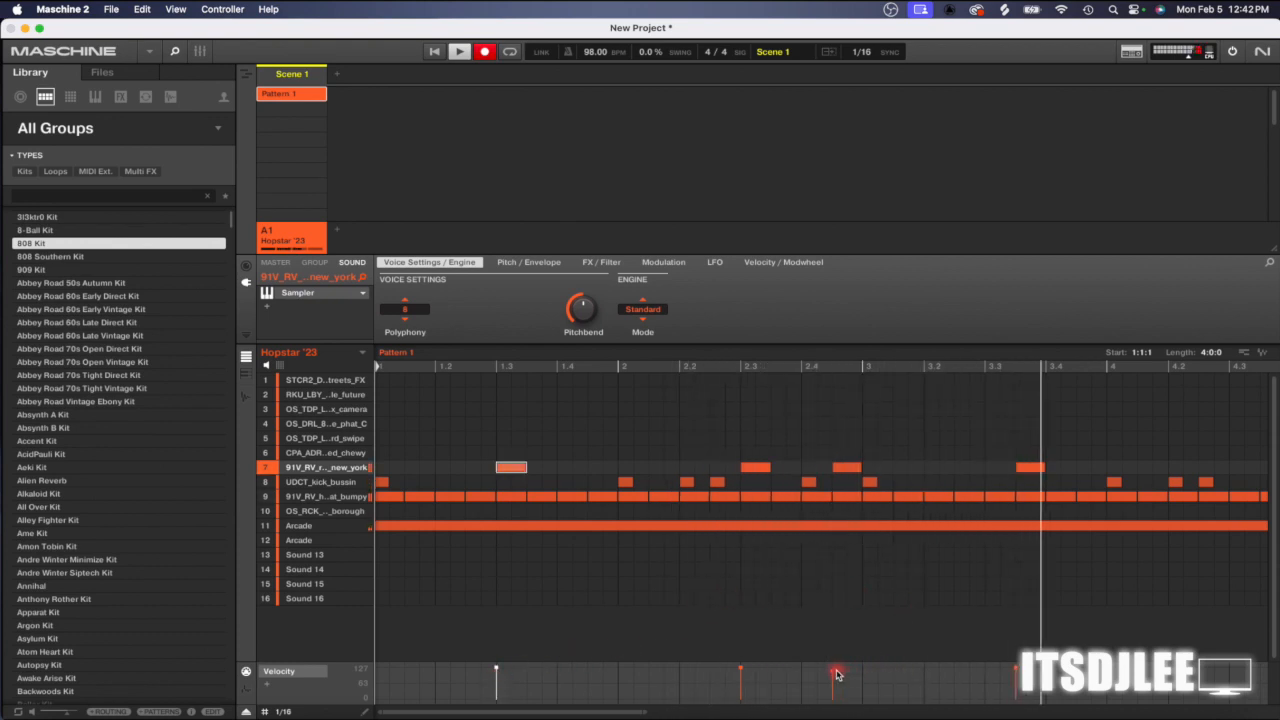
drag(1034, 475, 1064, 475)
click(1014, 424)
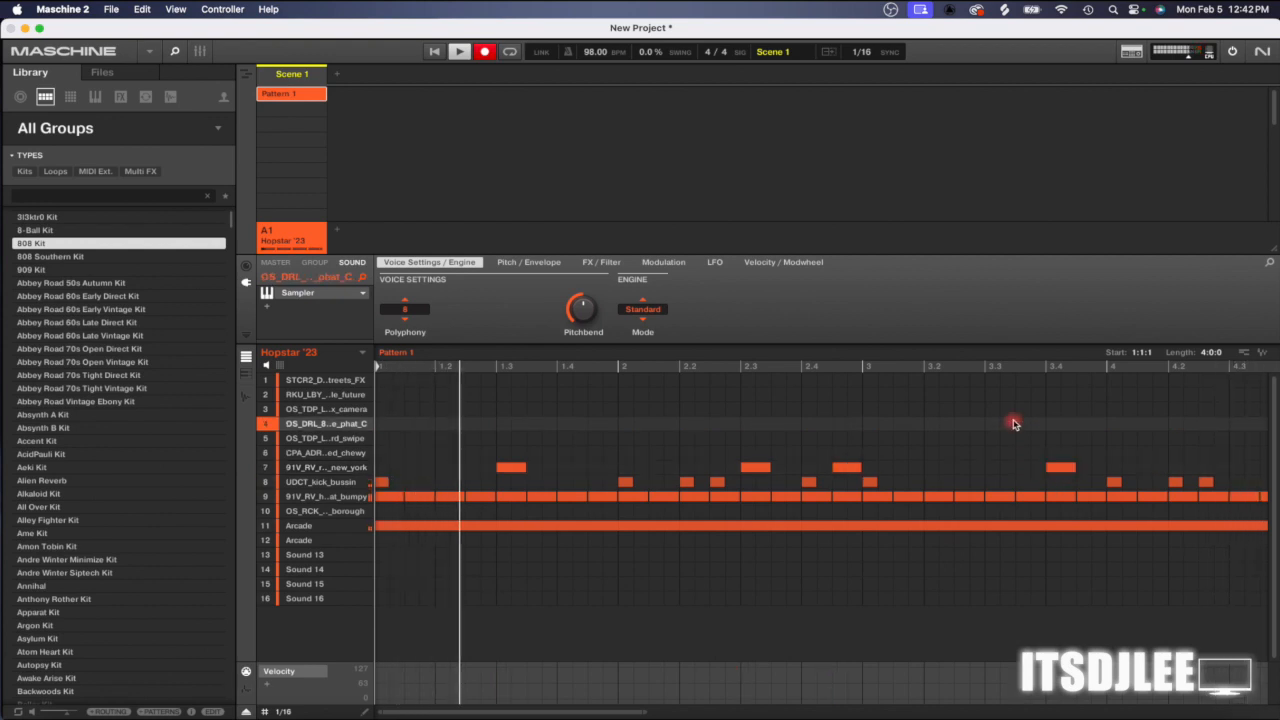
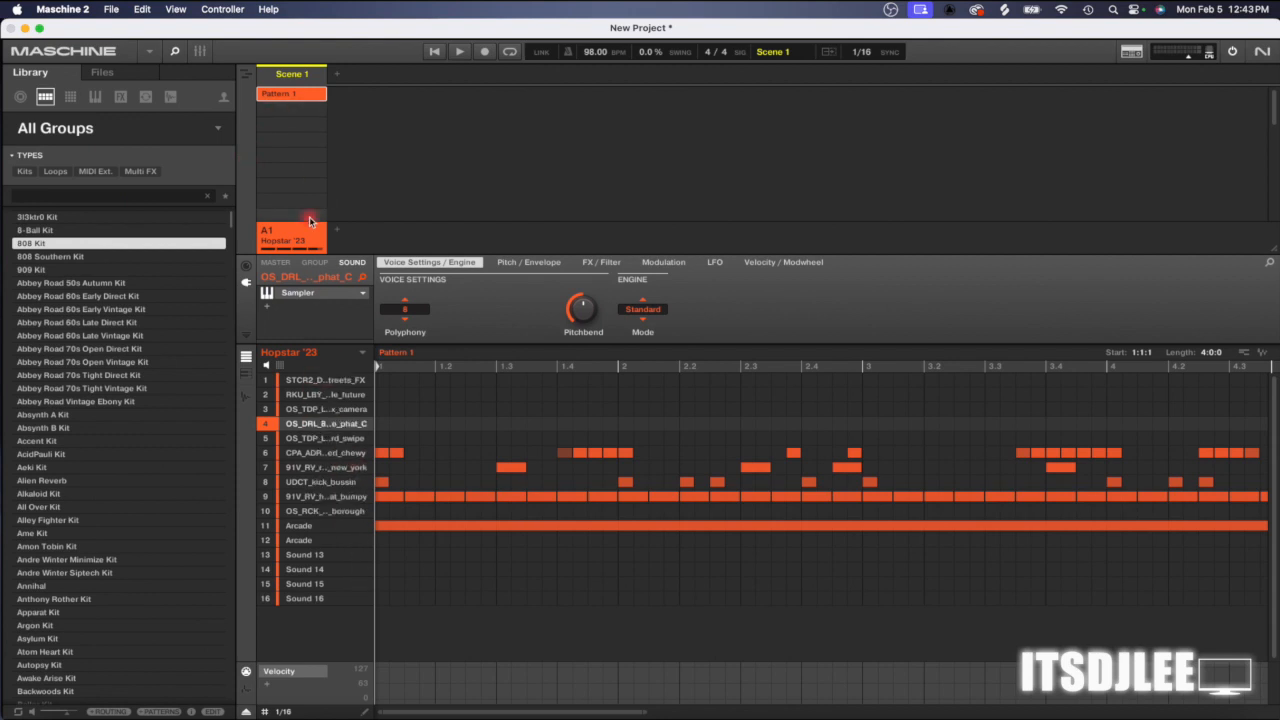
- Duplicate Pattern 1 and rename the original pattern as full
right_click(291, 94)
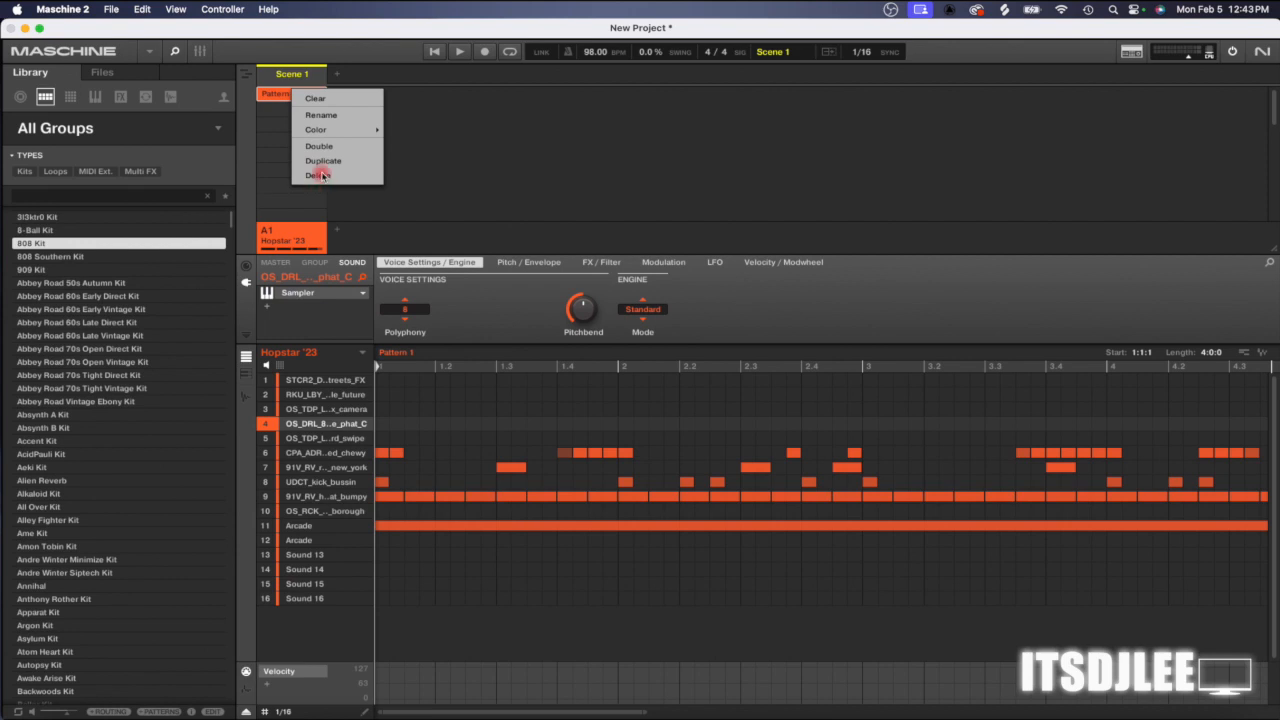
click(320, 160)
right_click(289, 100)
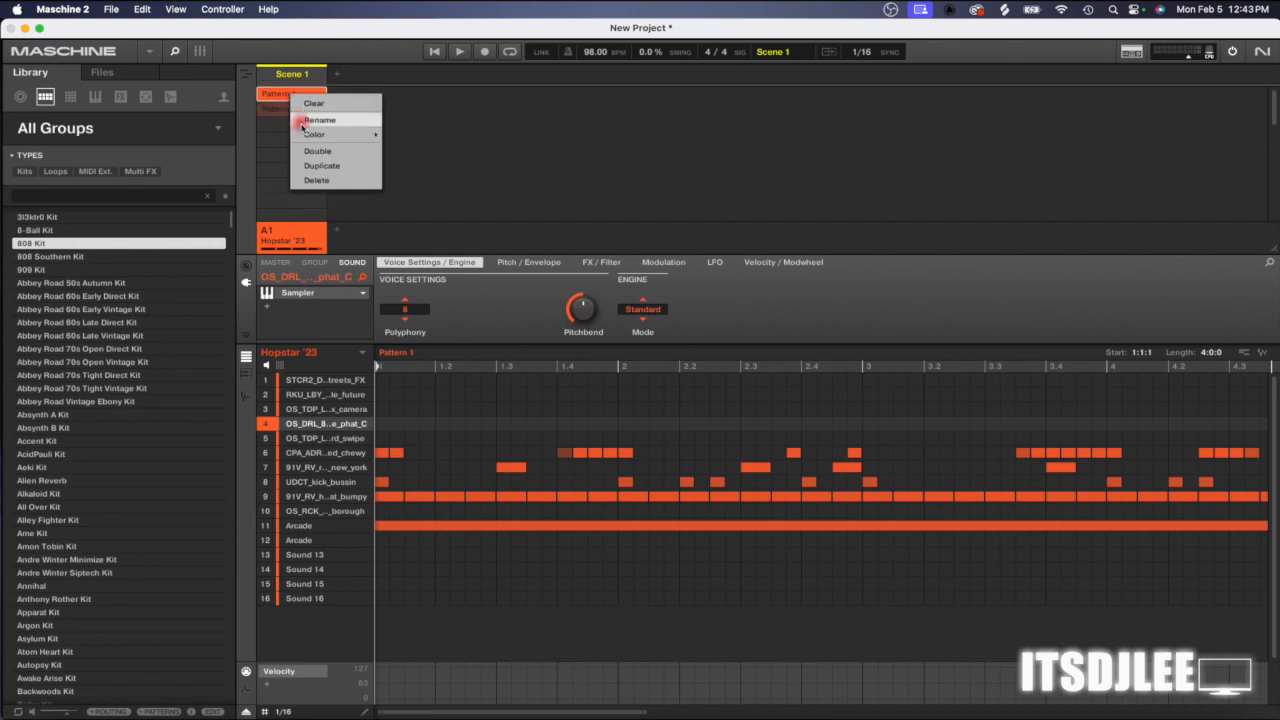
click(315, 119)
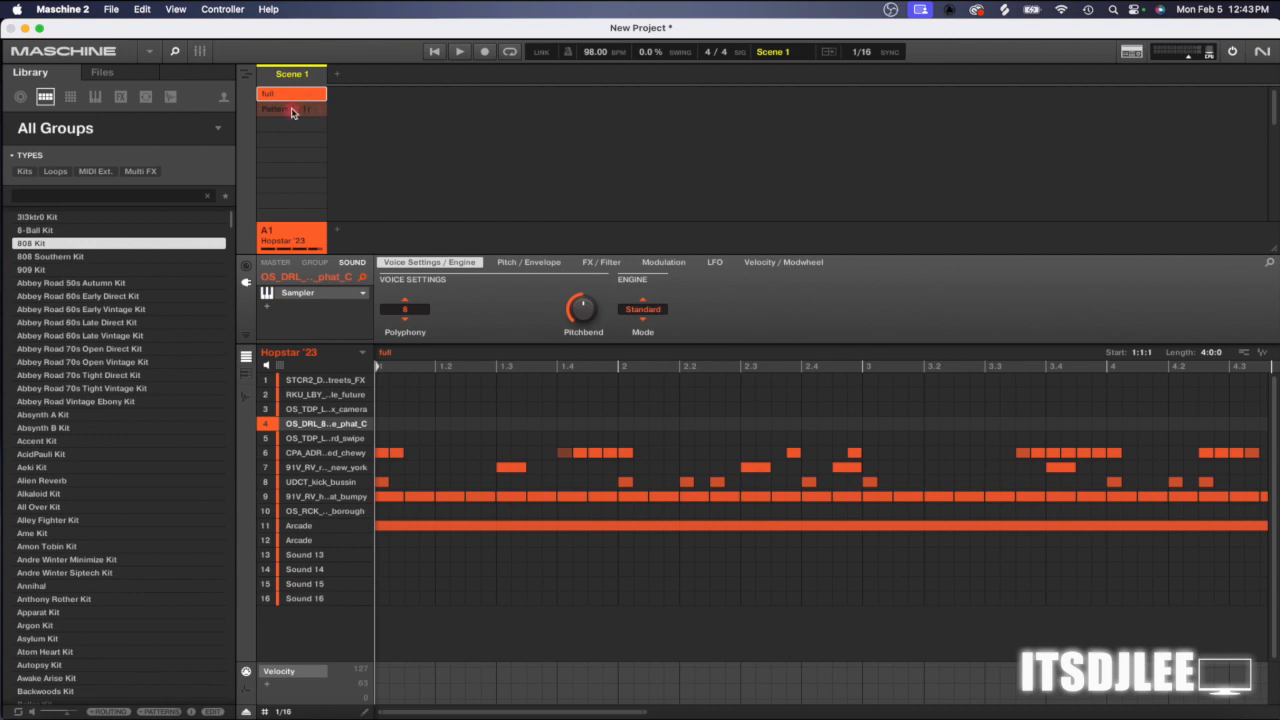
- Select the duplicated pattern and rename it as INTRP
click(292, 112)
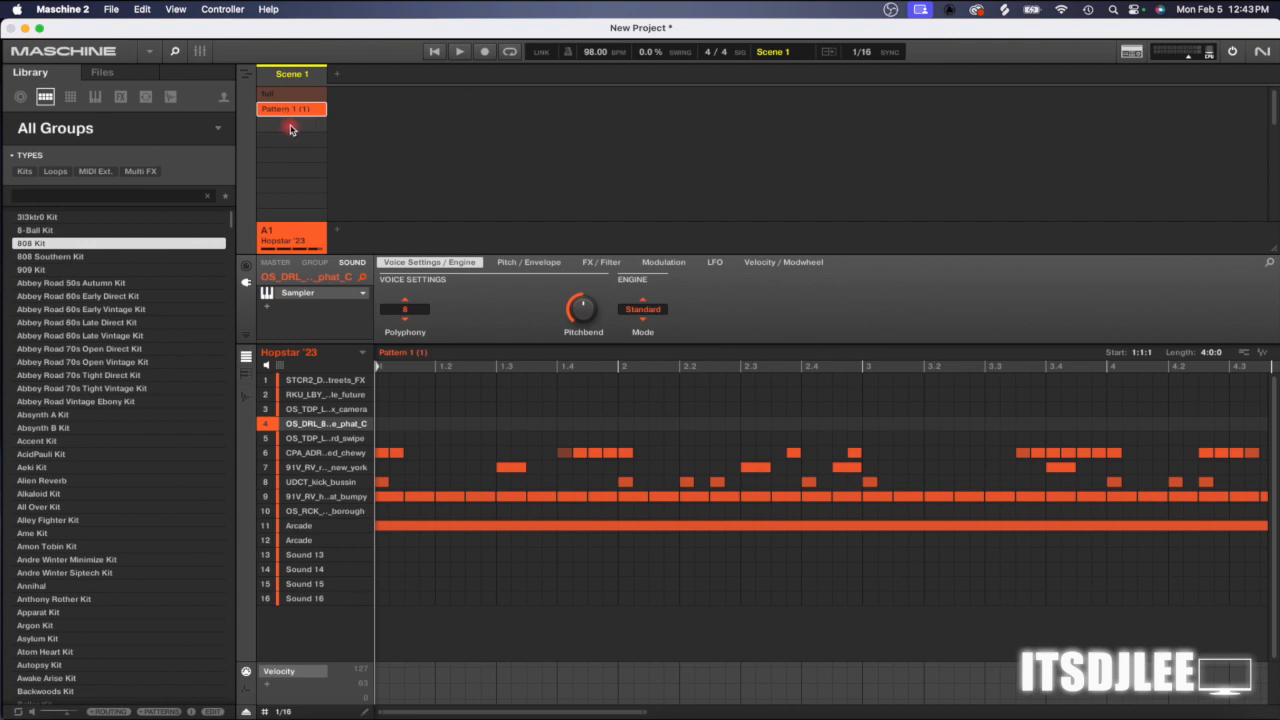
right_click(283, 120)
click(308, 139)
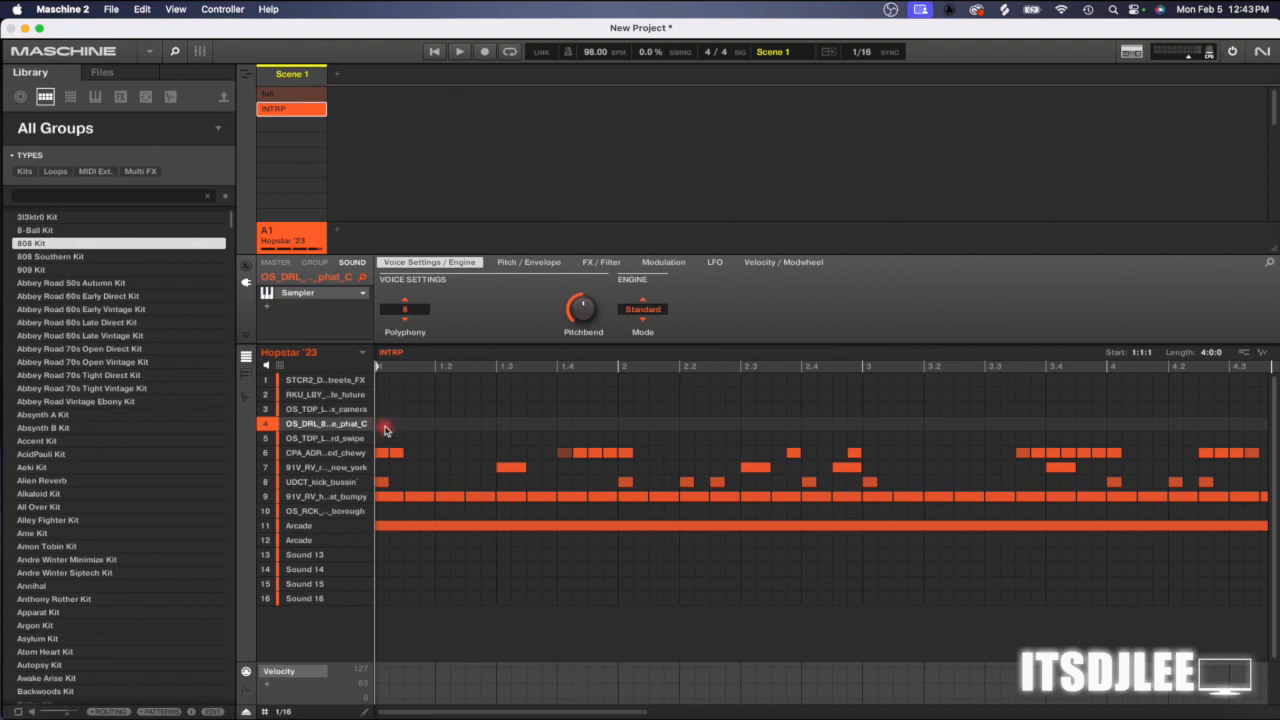
- Delete all notes on slots 6, 7 and 8 from the INTRP pattern
drag(593, 709, 594, 709)
drag(716, 441, 341, 478)
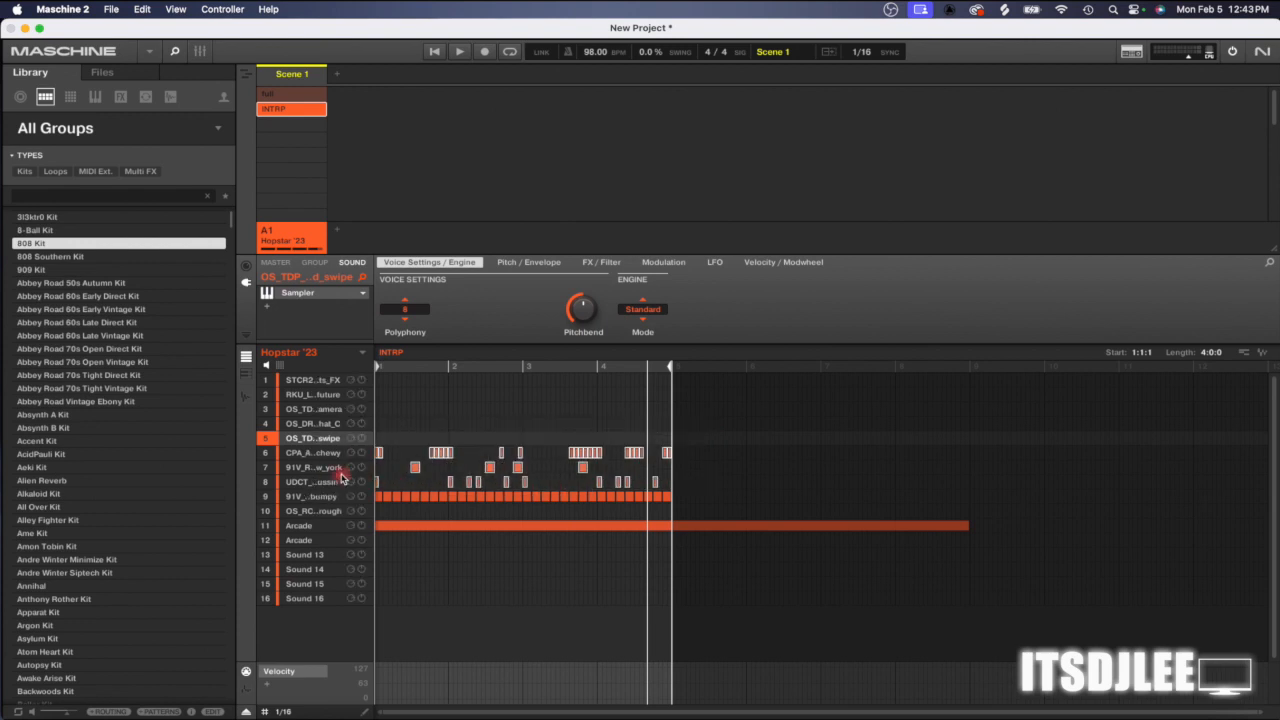
key(Delete)
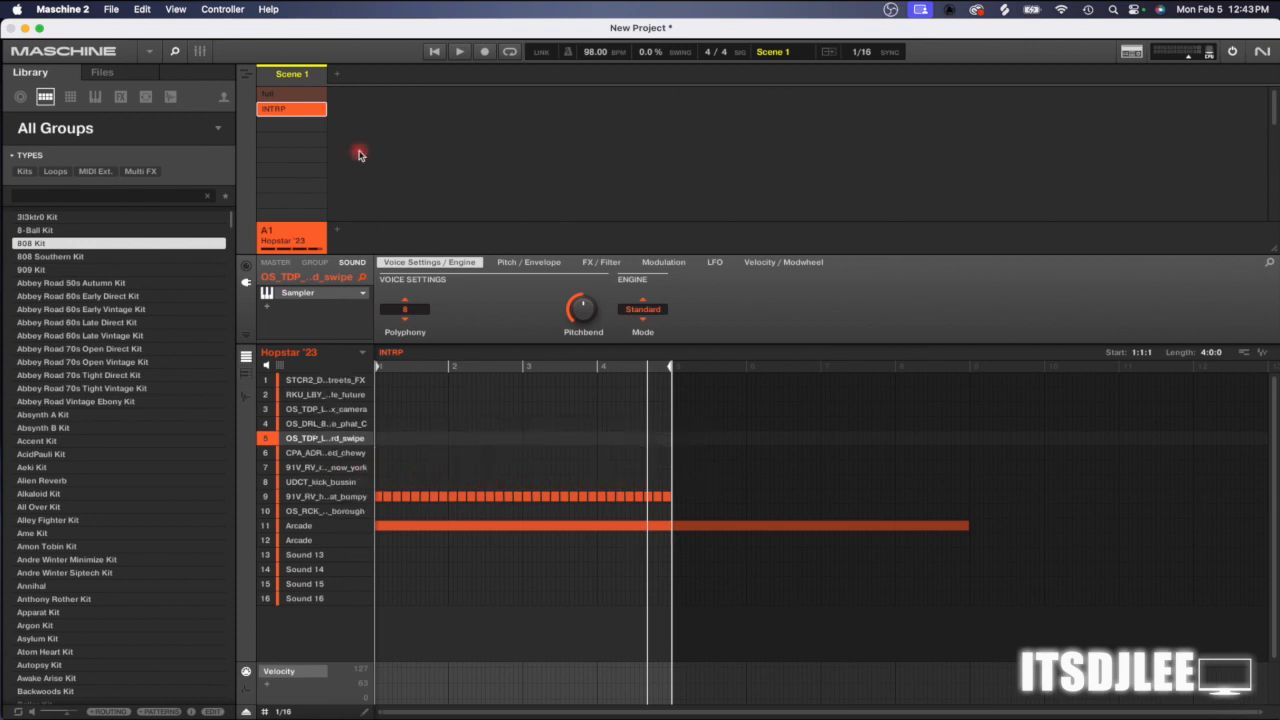
- Play back the INTRP pattern, switch to the full pattern and stop playback
key(space)
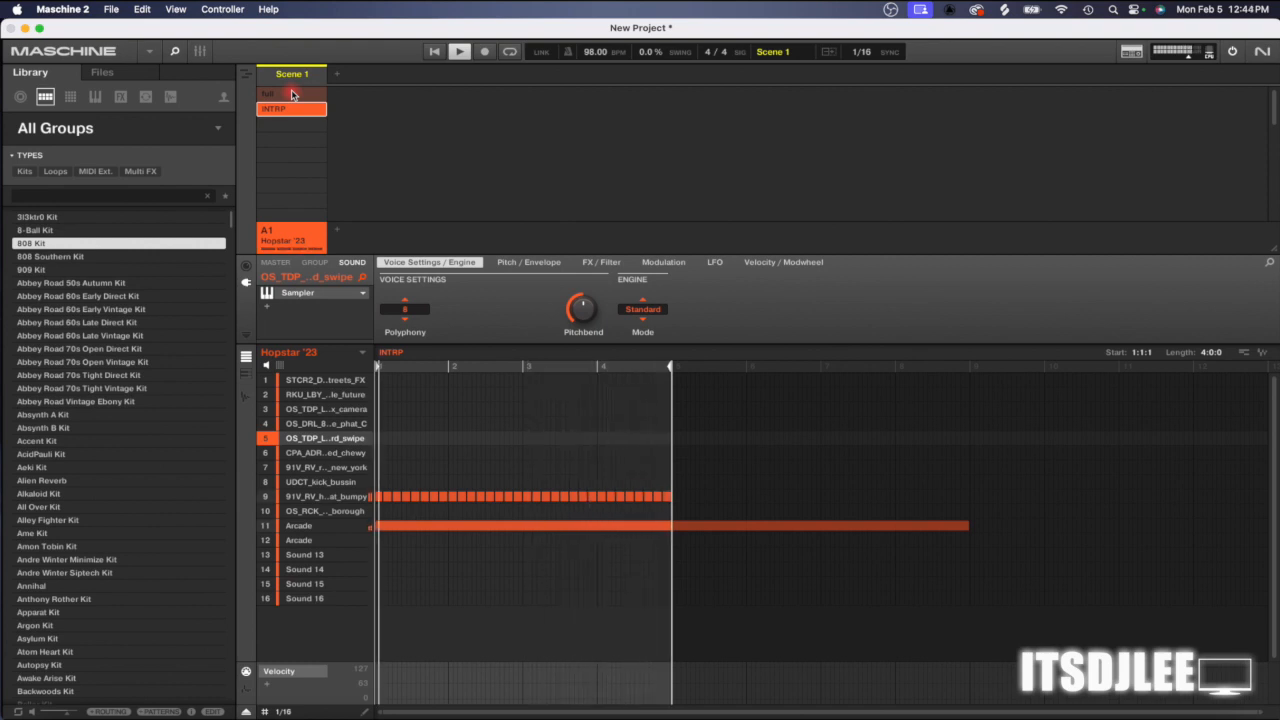
click(292, 94)
key(space)
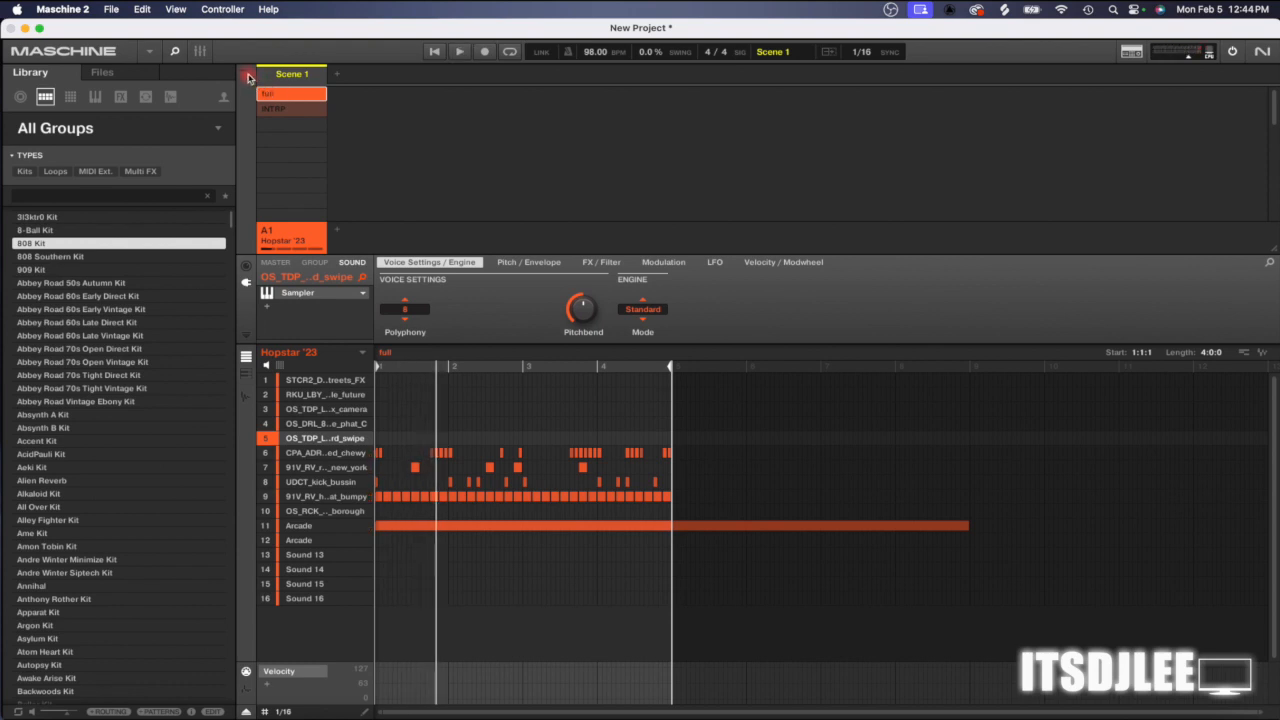
- Switch to the song arrangement, add a section at bar 1 and assign Scene 1 to it
click(248, 76)
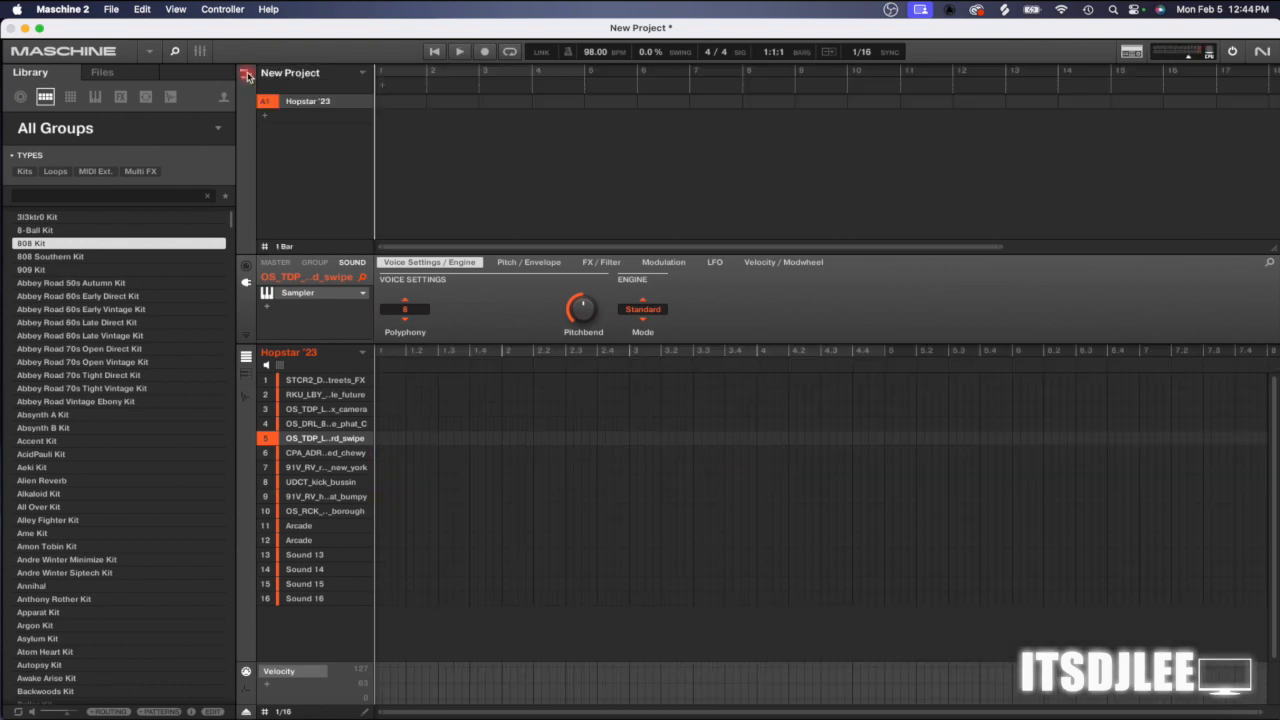
click(381, 90)
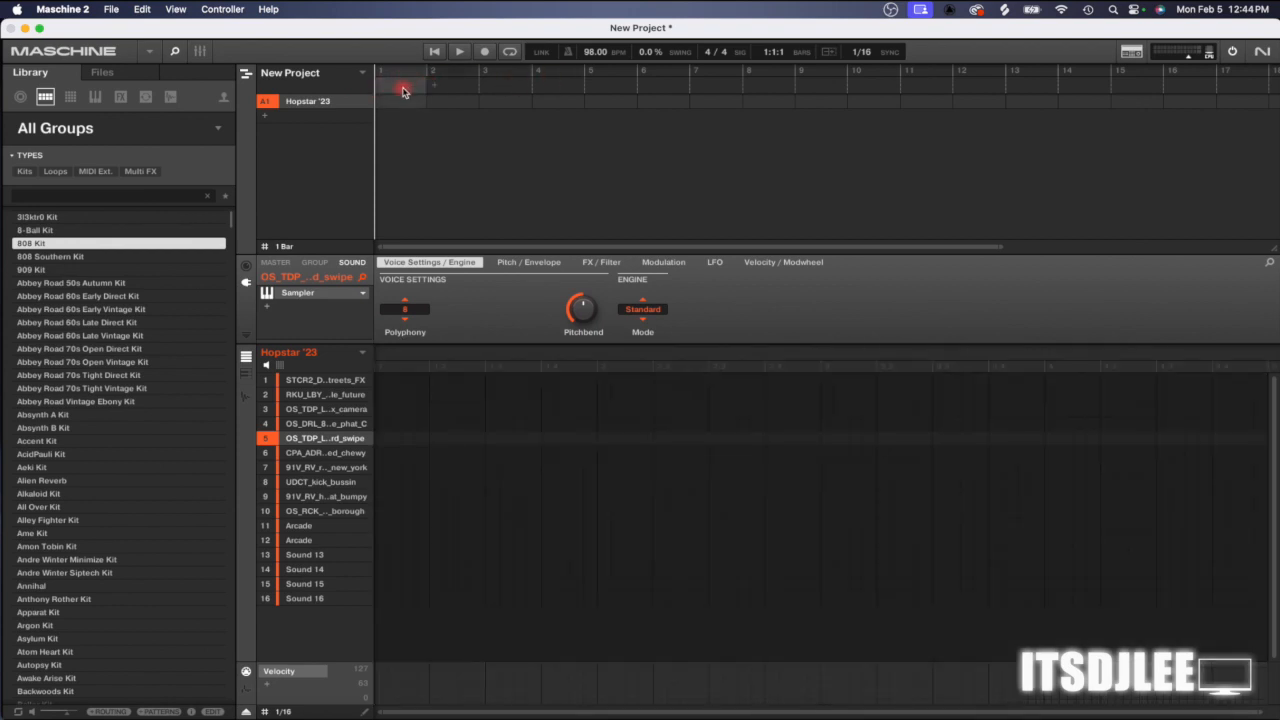
right_click(404, 91)
mouse_move(418, 111)
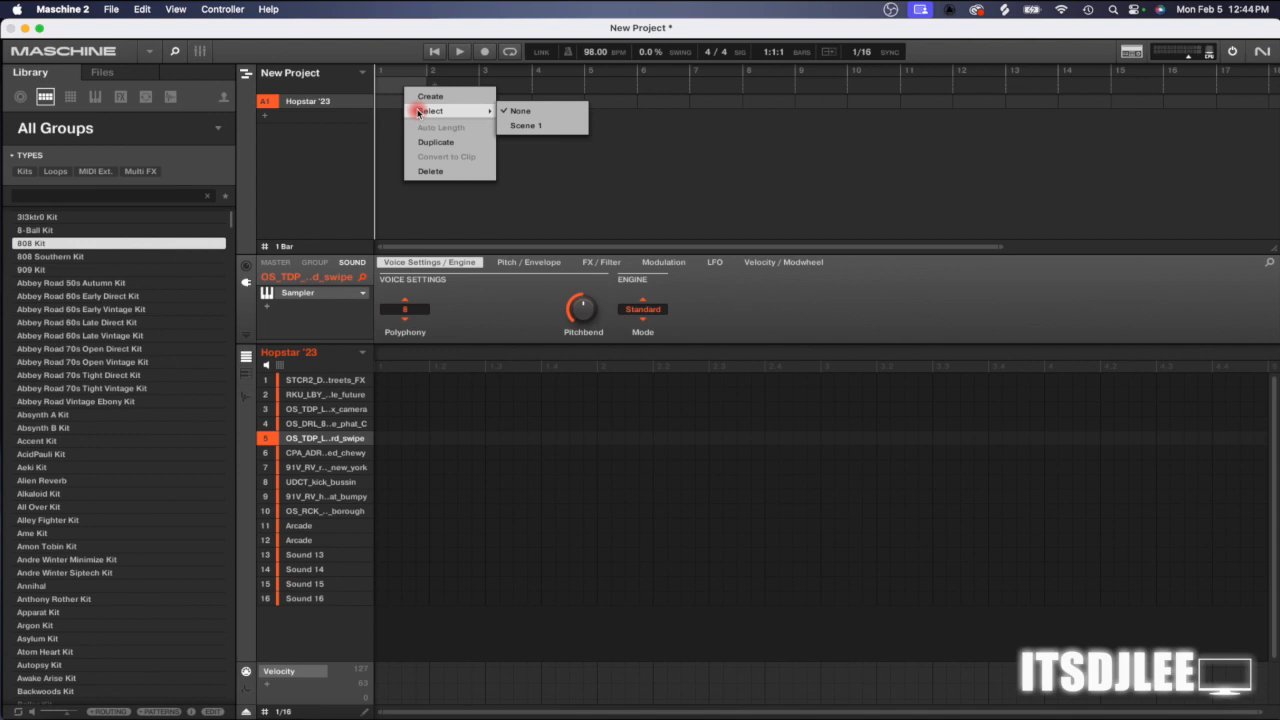
click(526, 126)
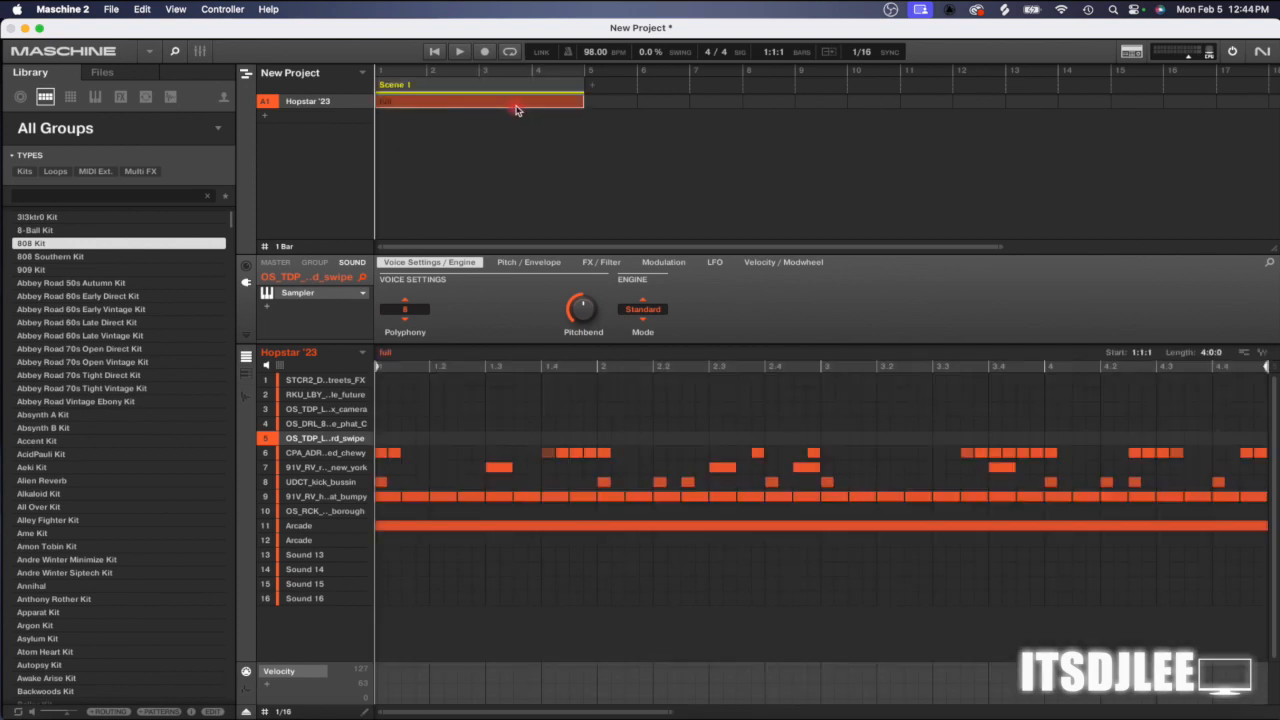
- Return to the scene and pattern view and duplicate Scene 1
click(251, 76)
right_click(298, 77)
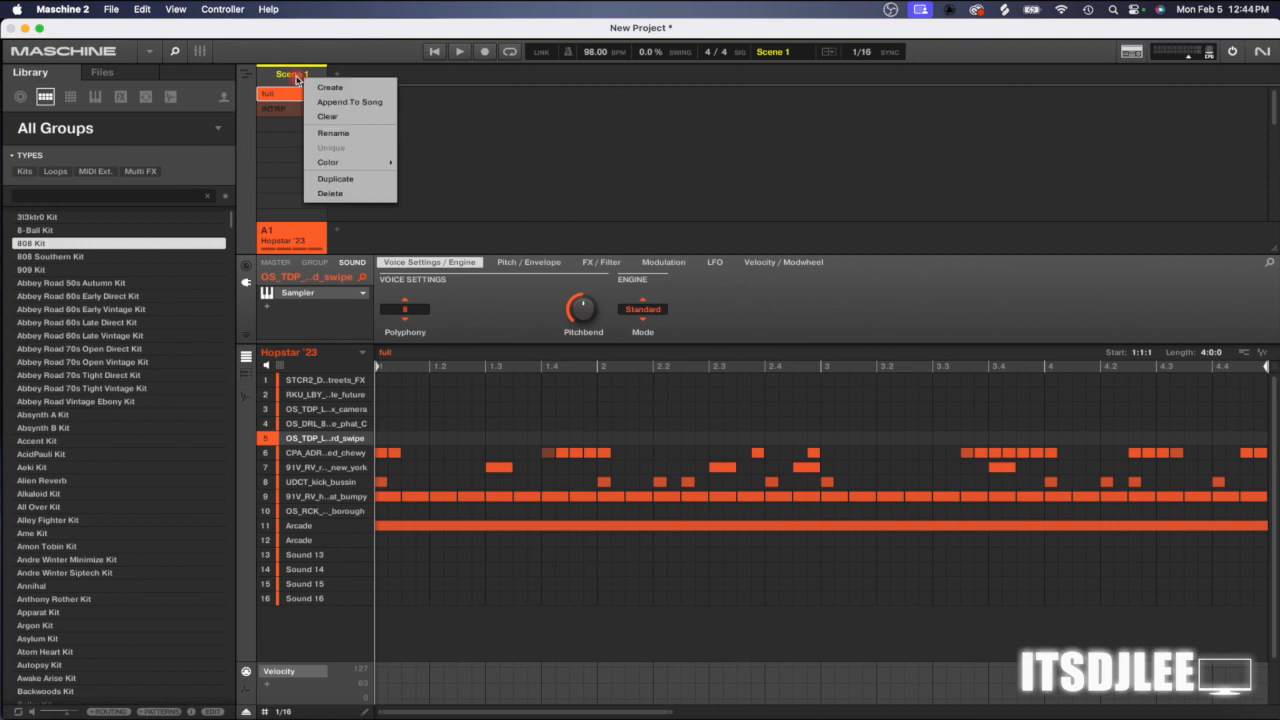
click(333, 177)
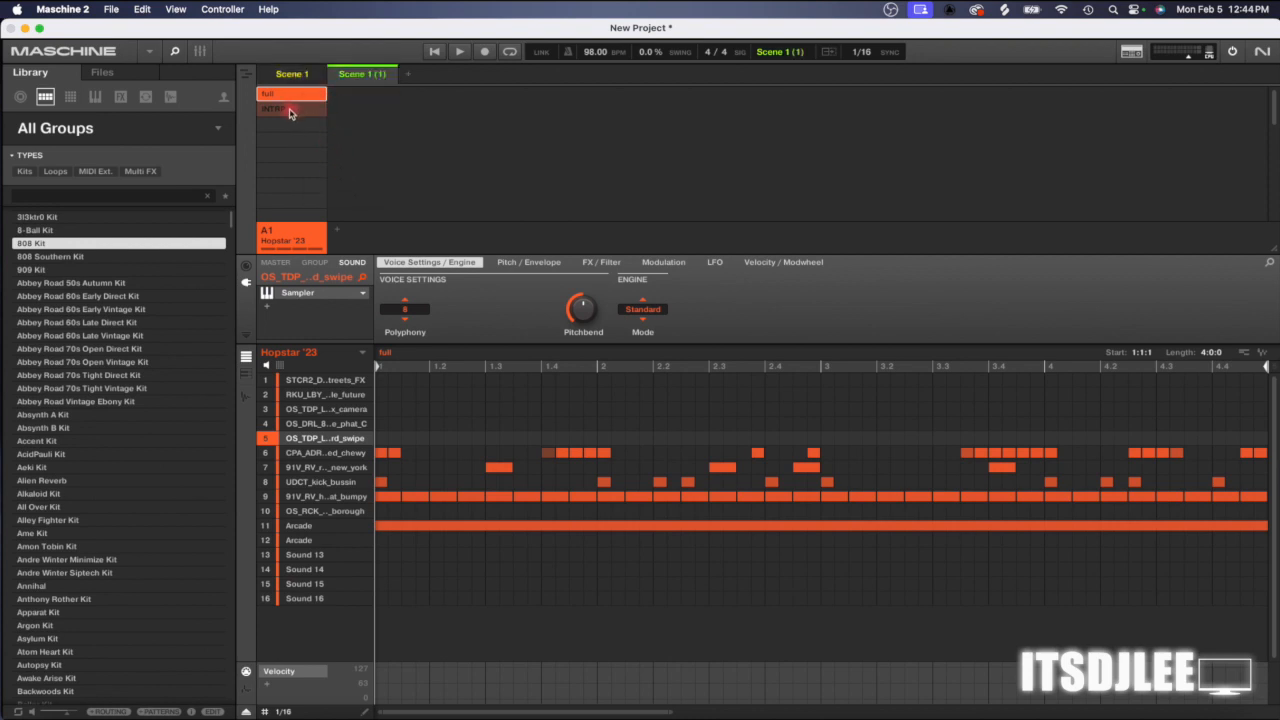
- Rename the duplicated Scene 1 (1) as INTRO and assign the INTRP pattern to it
click(307, 79)
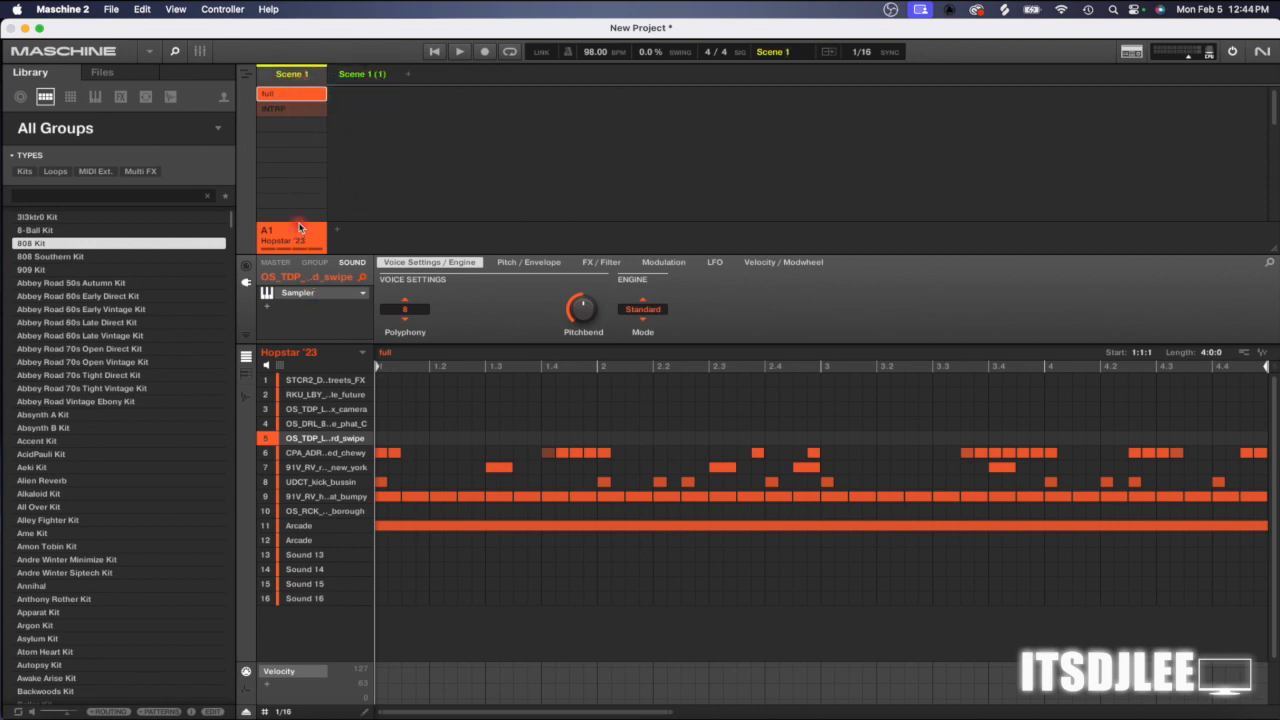
click(348, 80)
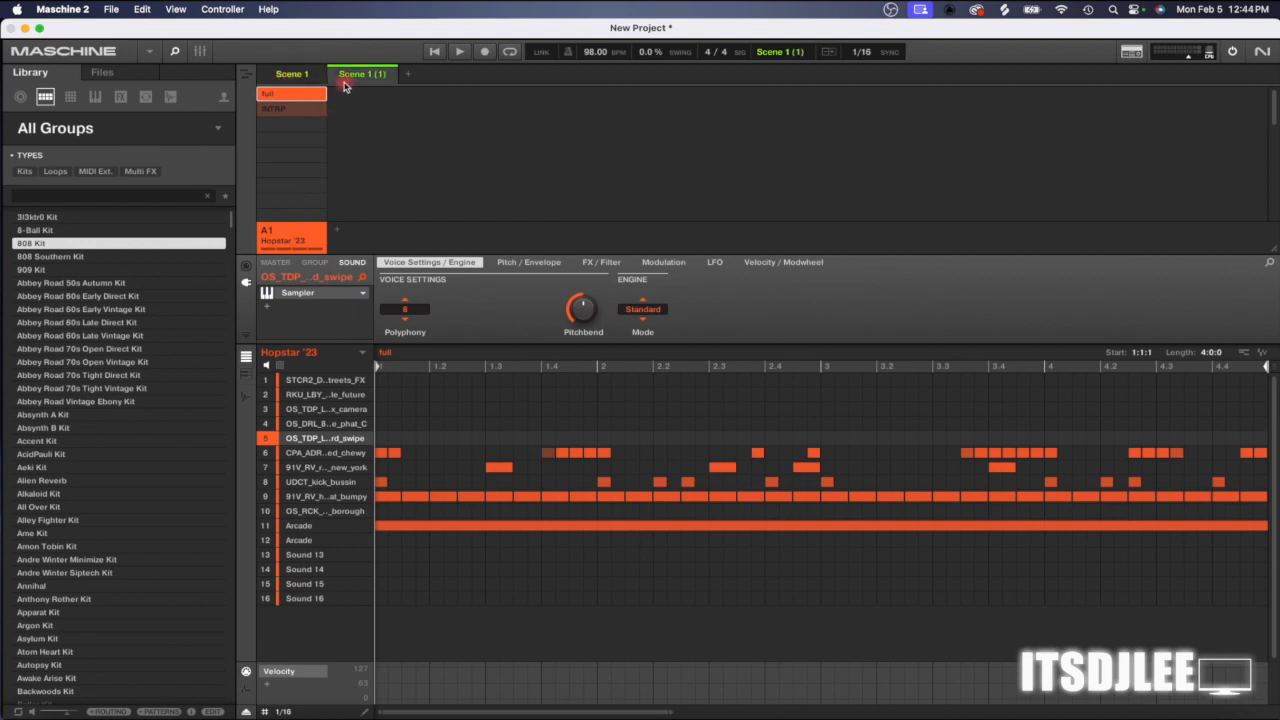
right_click(340, 85)
click(362, 140)
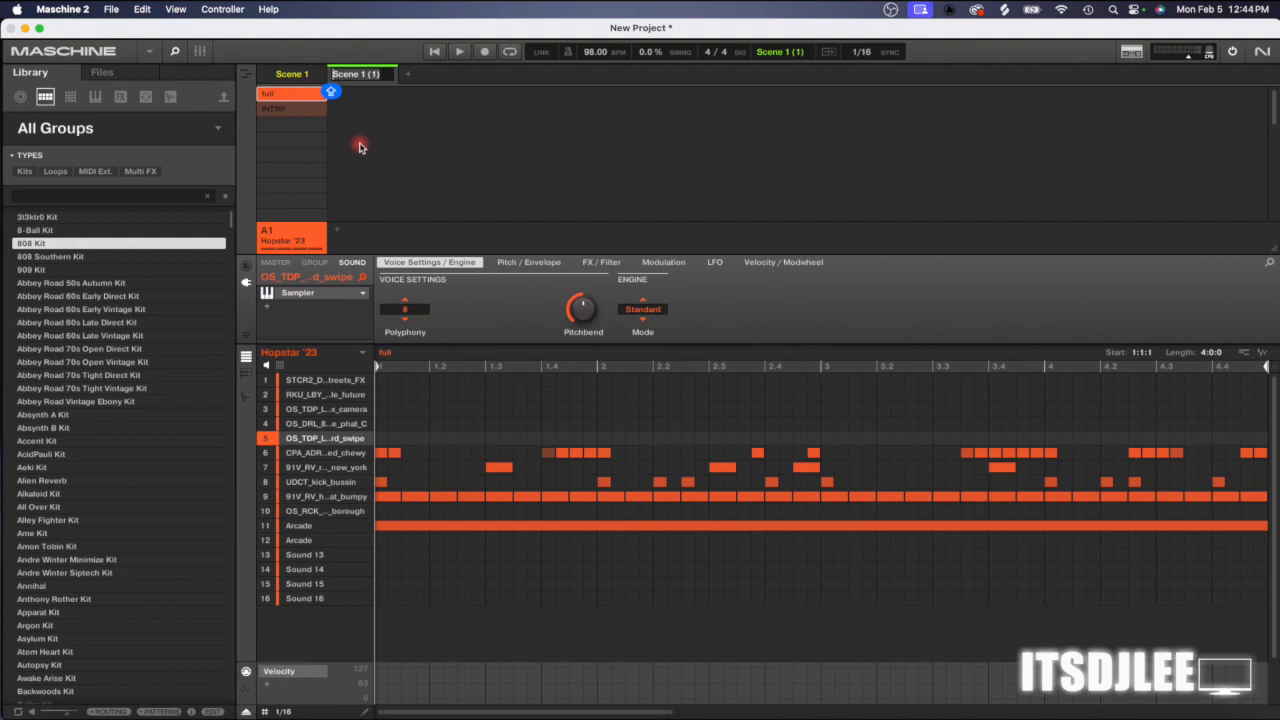
key(BackSpace)
text(INTRO)
key(Return)
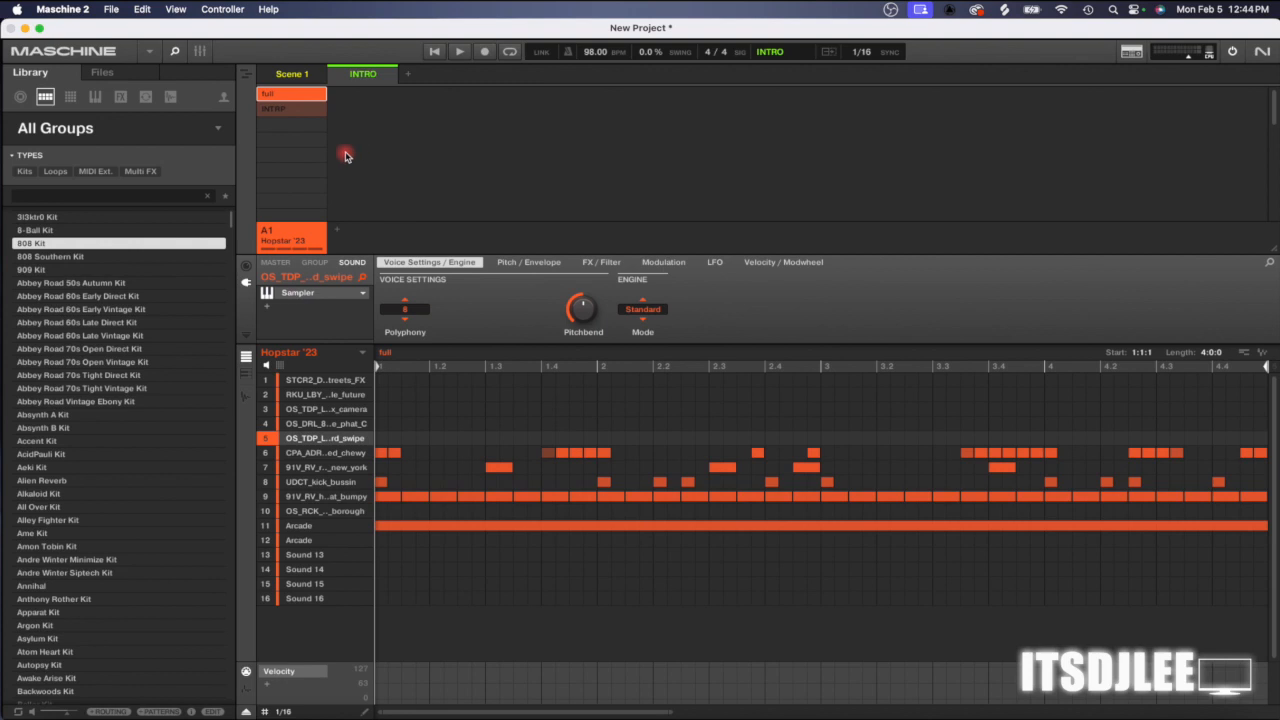
click(297, 111)
- Rename Scene 1 as FULL
click(288, 75)
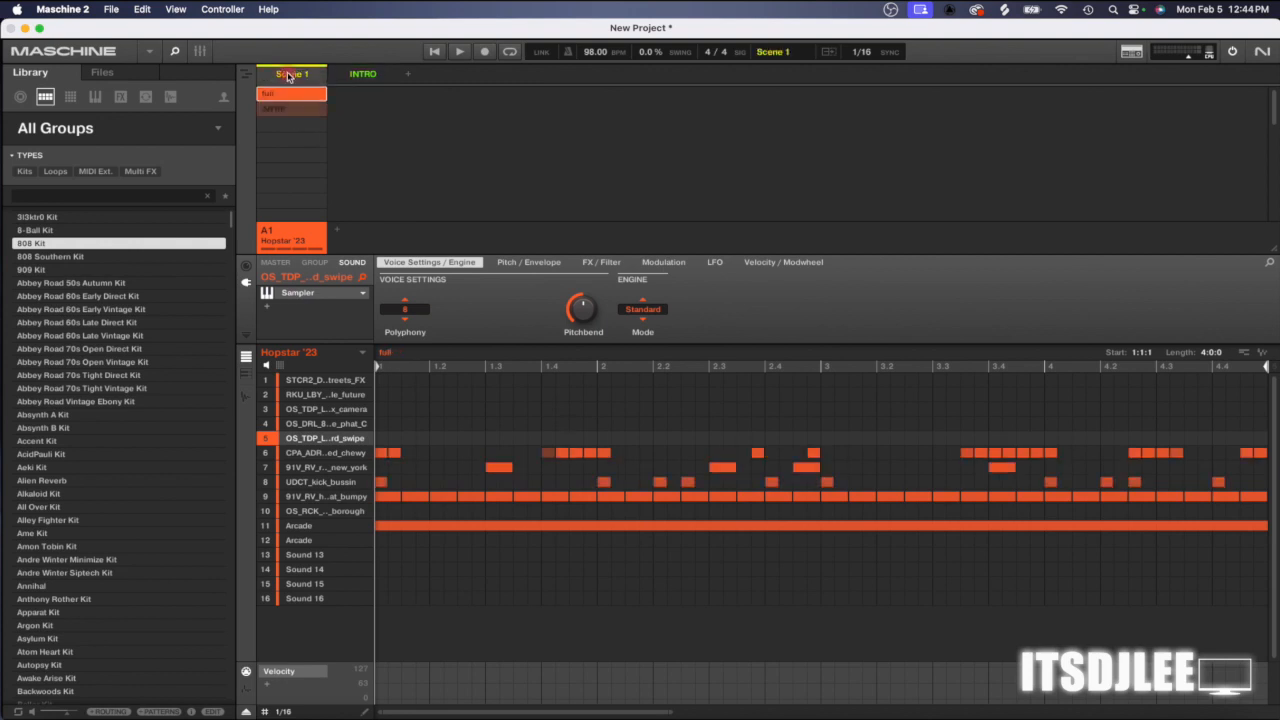
right_click(290, 76)
click(311, 131)
text(F)
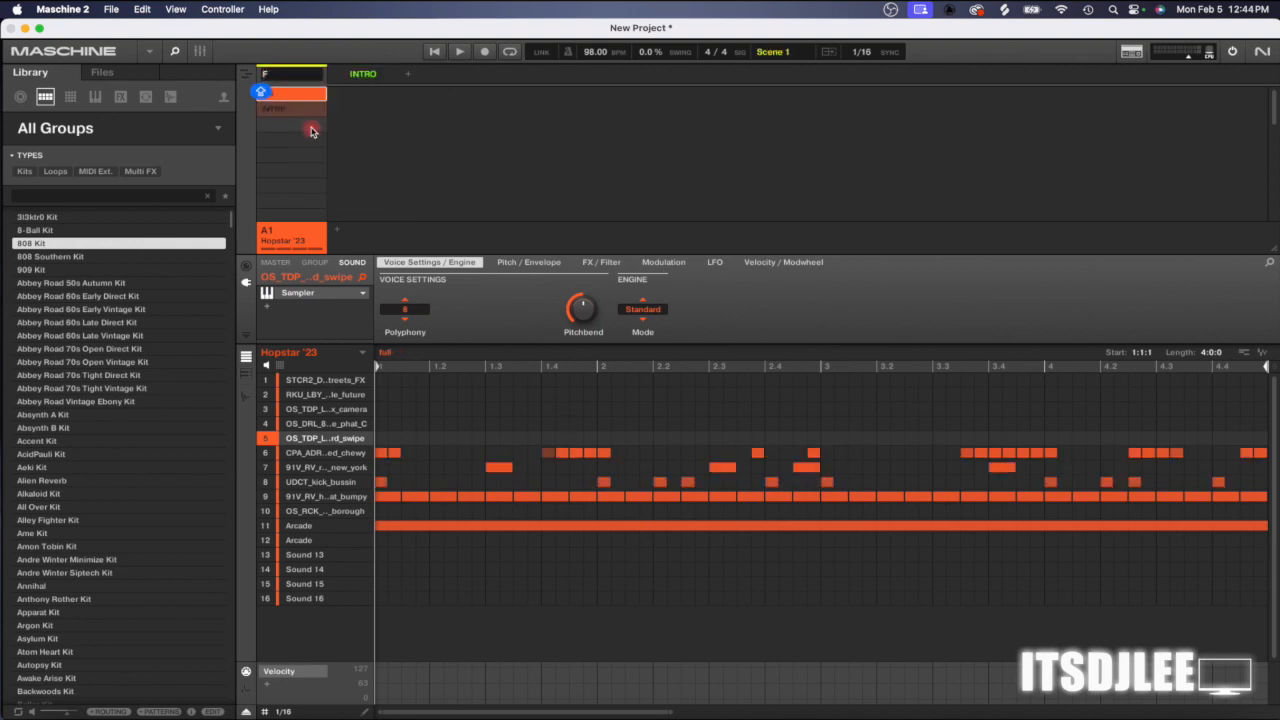
key(Return)
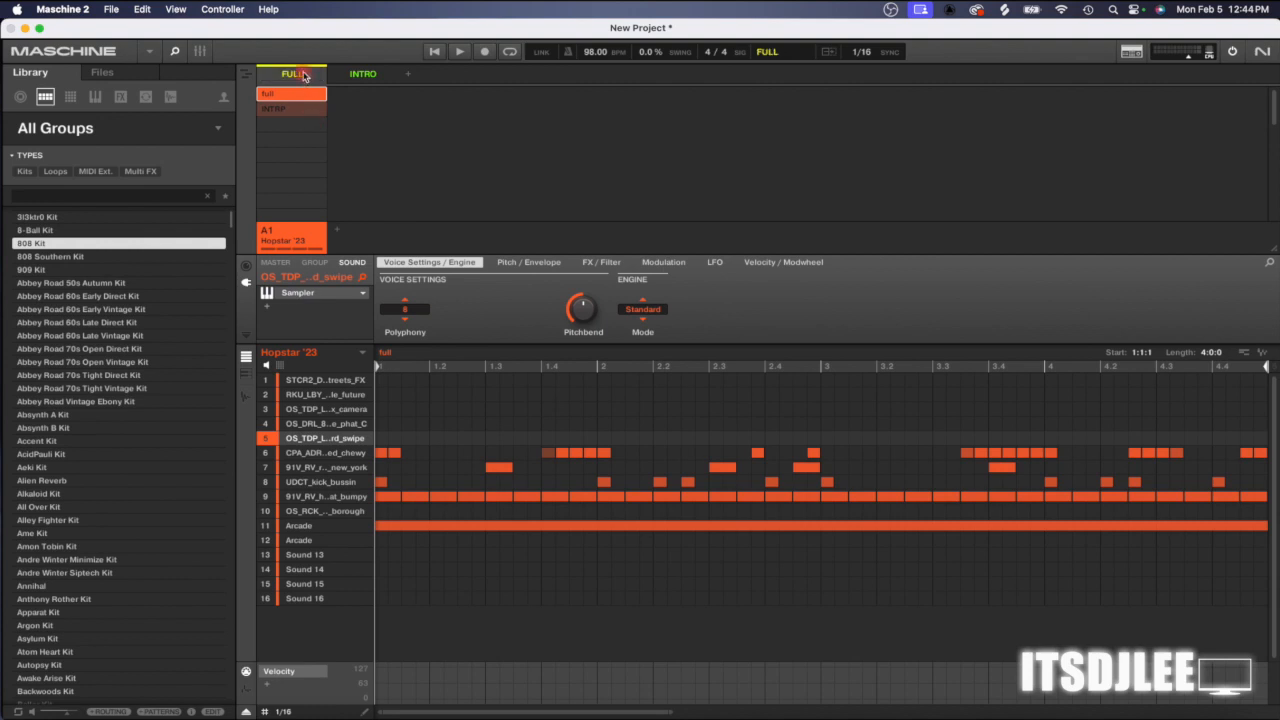
- Switch to the song arrangement, add a section at bar 5 and assign the INTRO scene to it
click(246, 74)
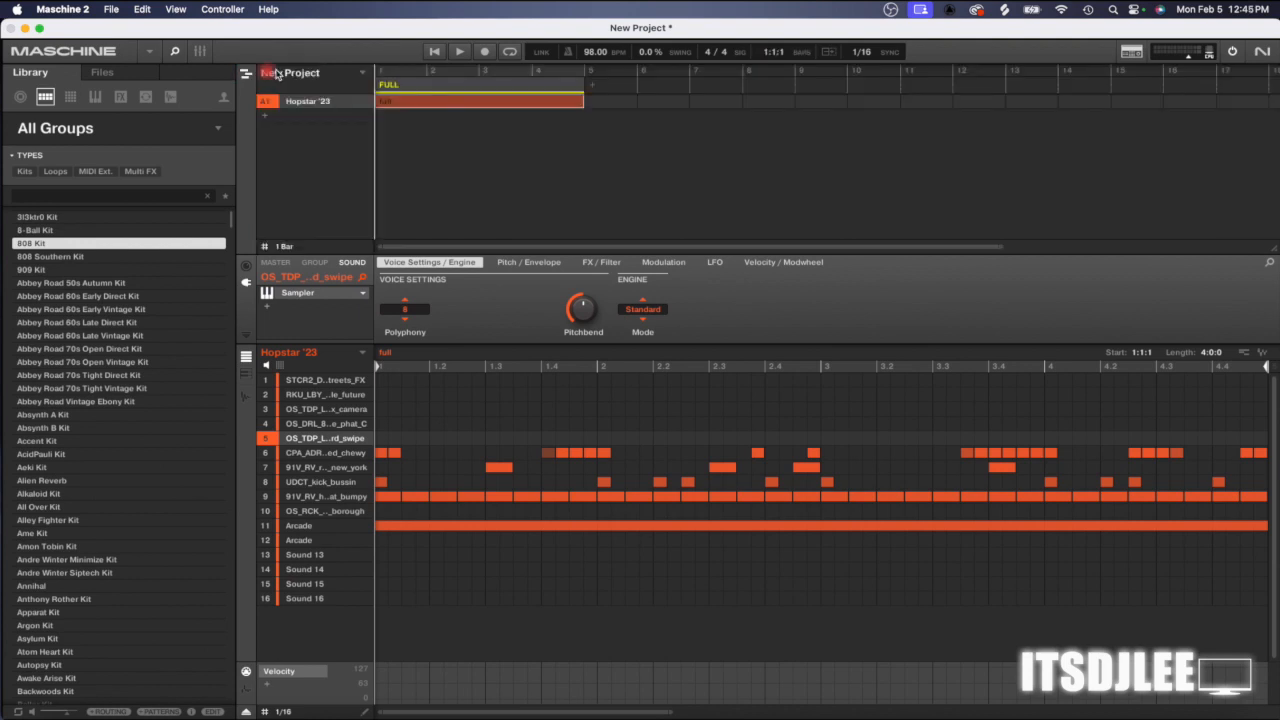
click(598, 93)
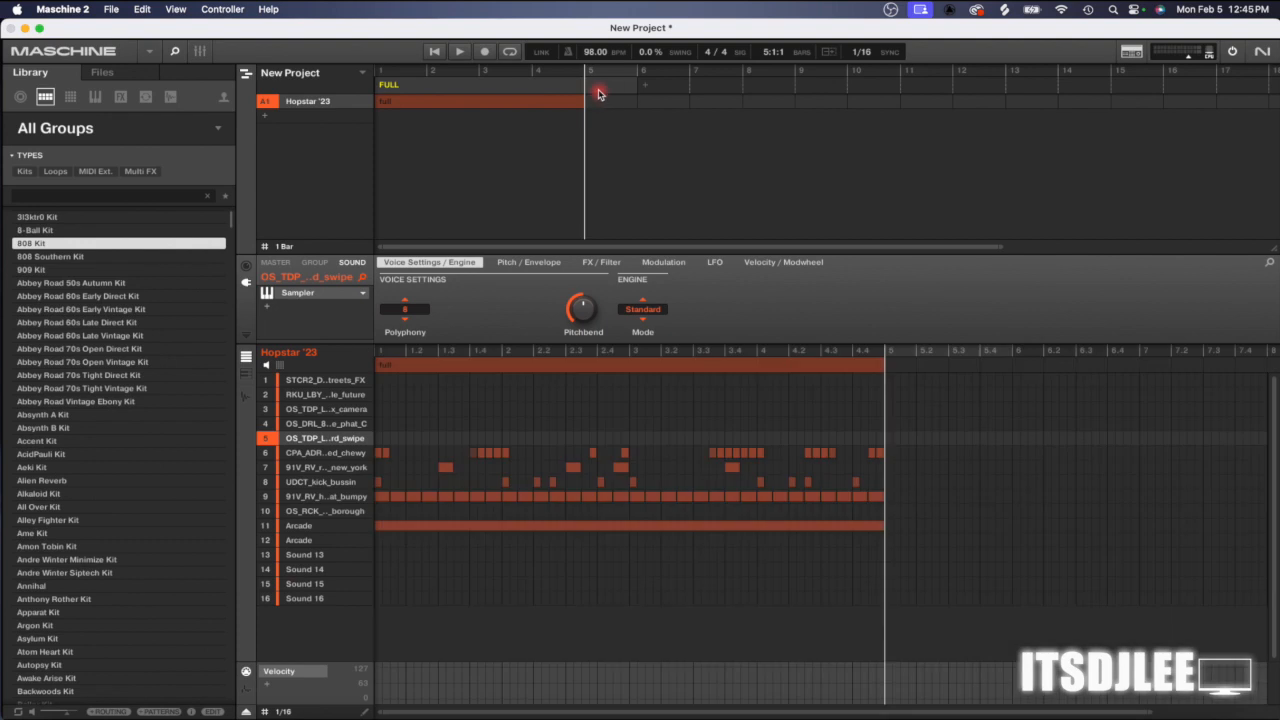
right_click(598, 93)
mouse_move(671, 111)
click(722, 150)
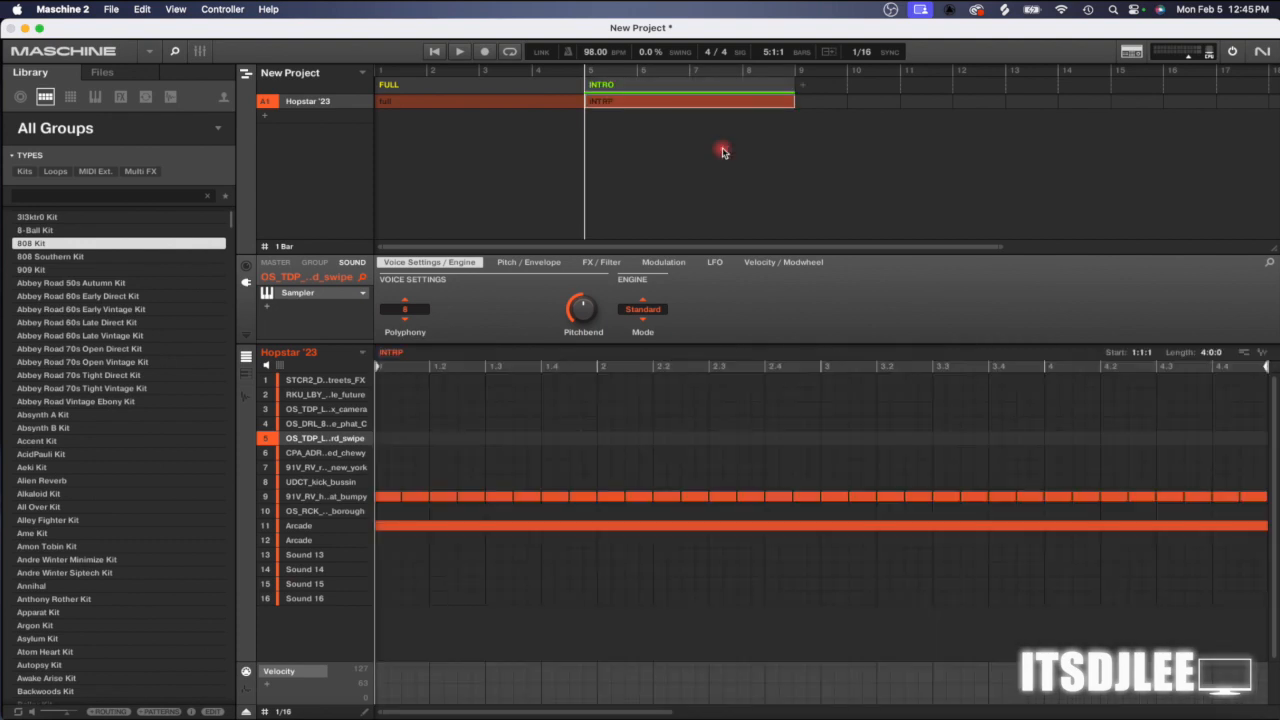
- Reorder the song sections so that INTRO comes before FULL
right_click(503, 84)
mouse_move(533, 105)
click(722, 189)
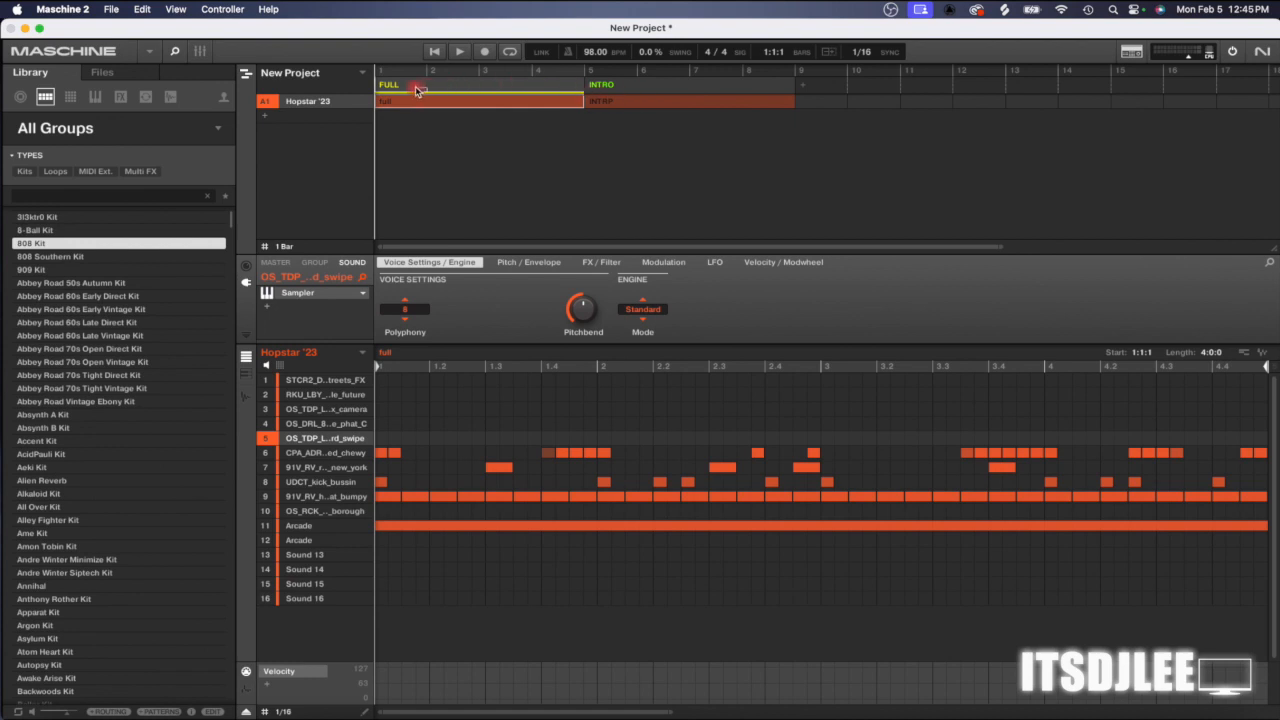
drag(383, 88, 470, 78)
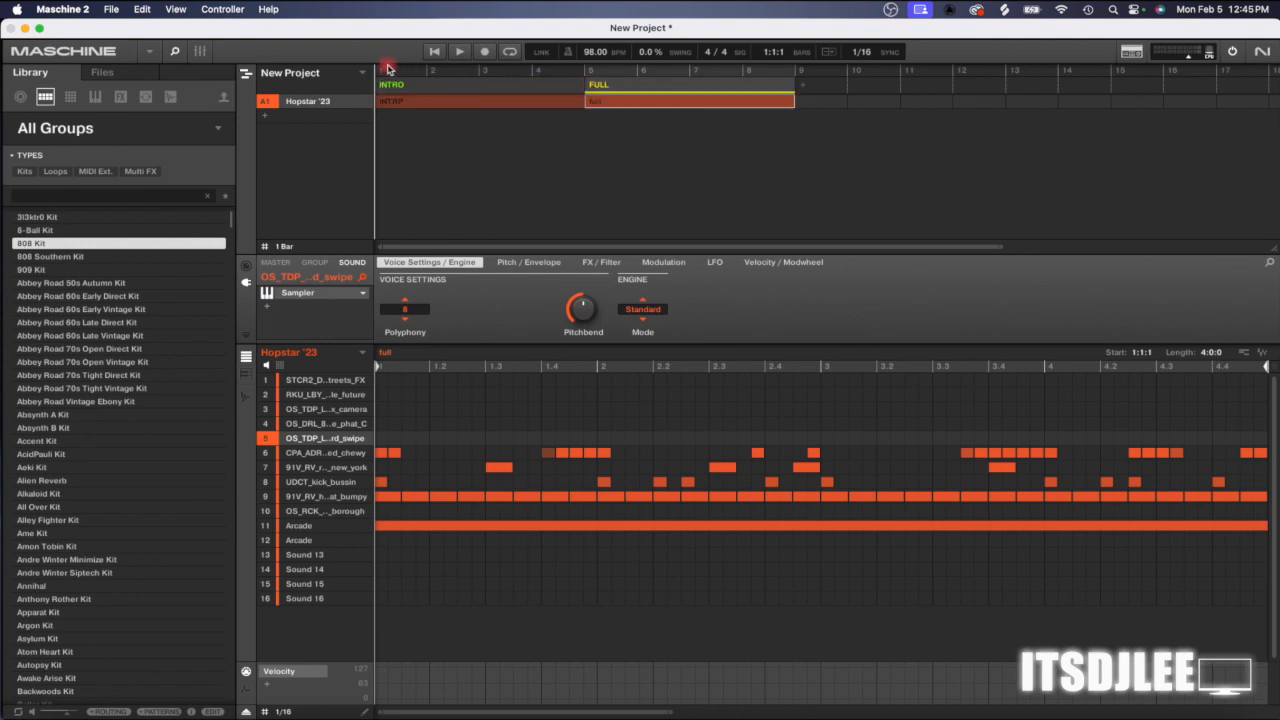
- Play the arrangement from bar 1, turn on looping and stop playback
key(space)
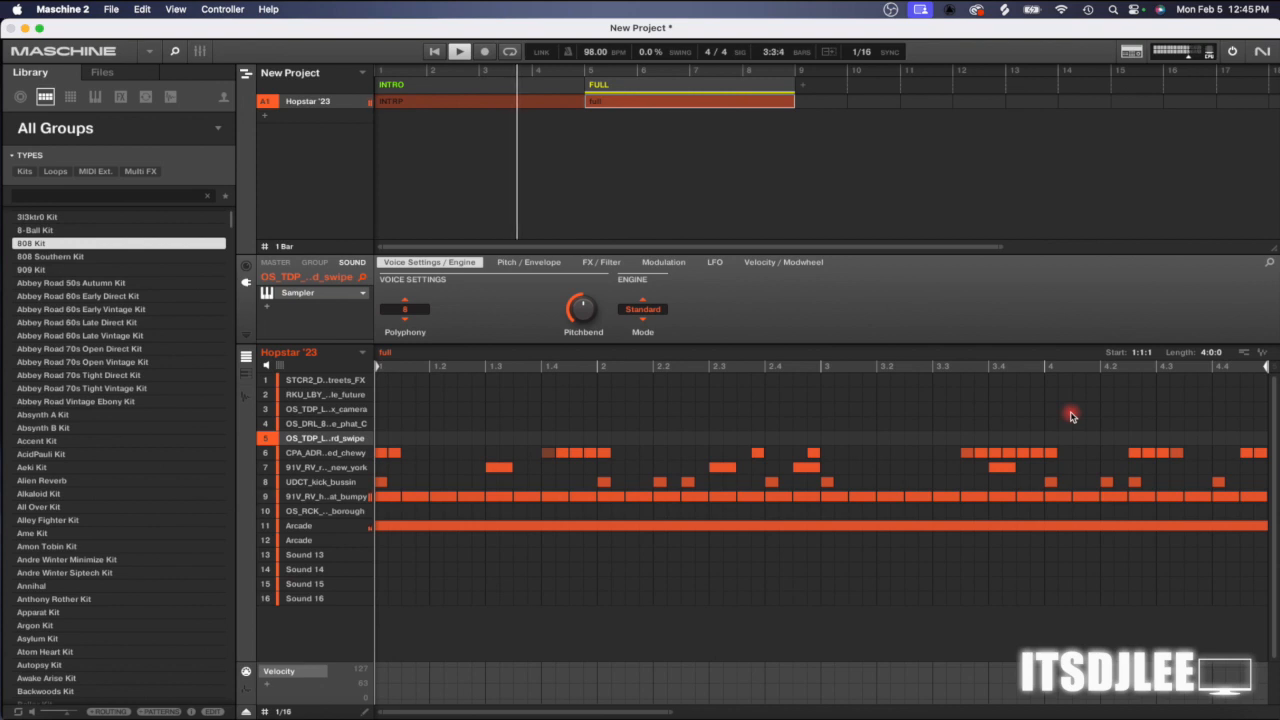
click(395, 71)
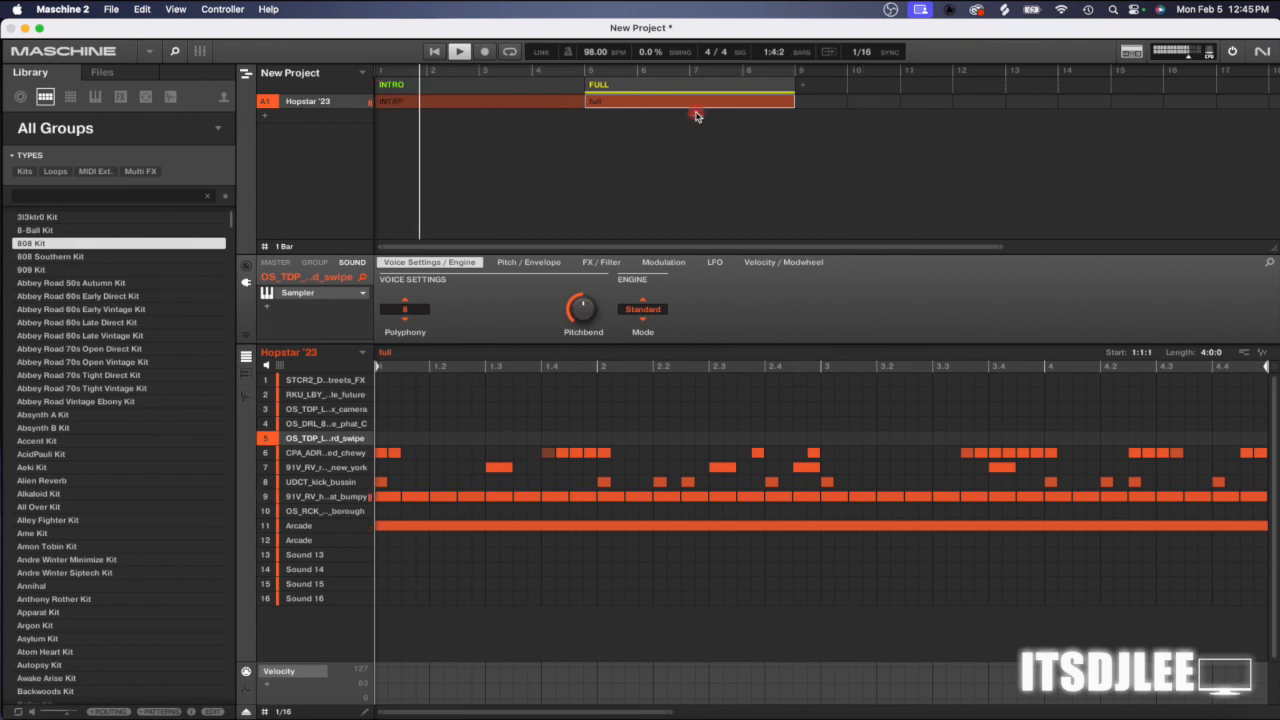
click(509, 53)
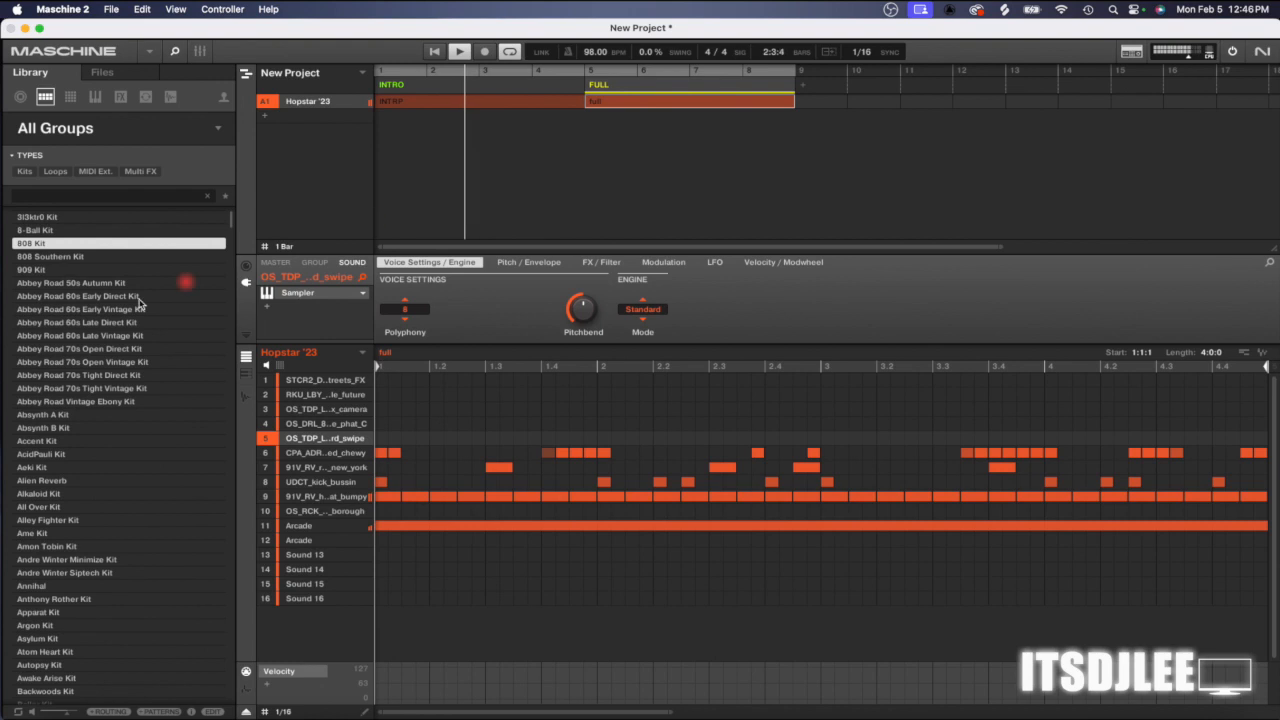
key(space)
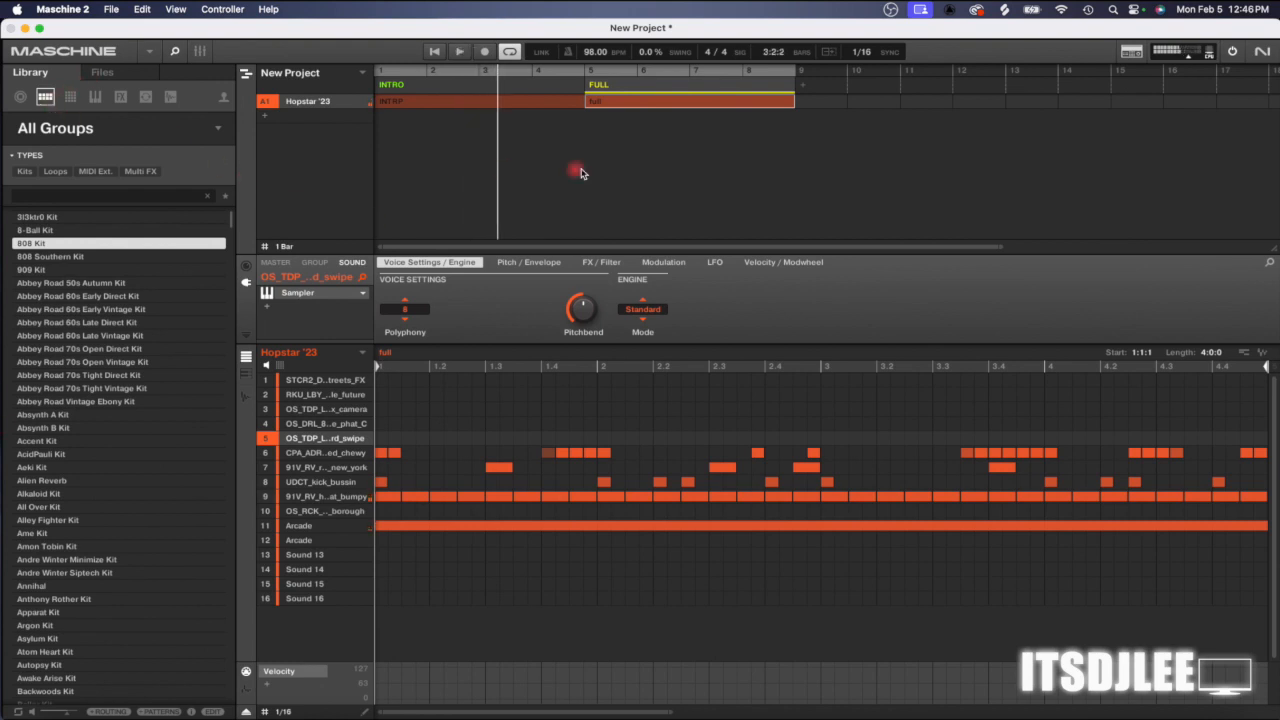
- Return to the scene and pattern view and audition library sounds such as Bit Sympathy, Bluesy Electric and Bold Impact
click(246, 76)
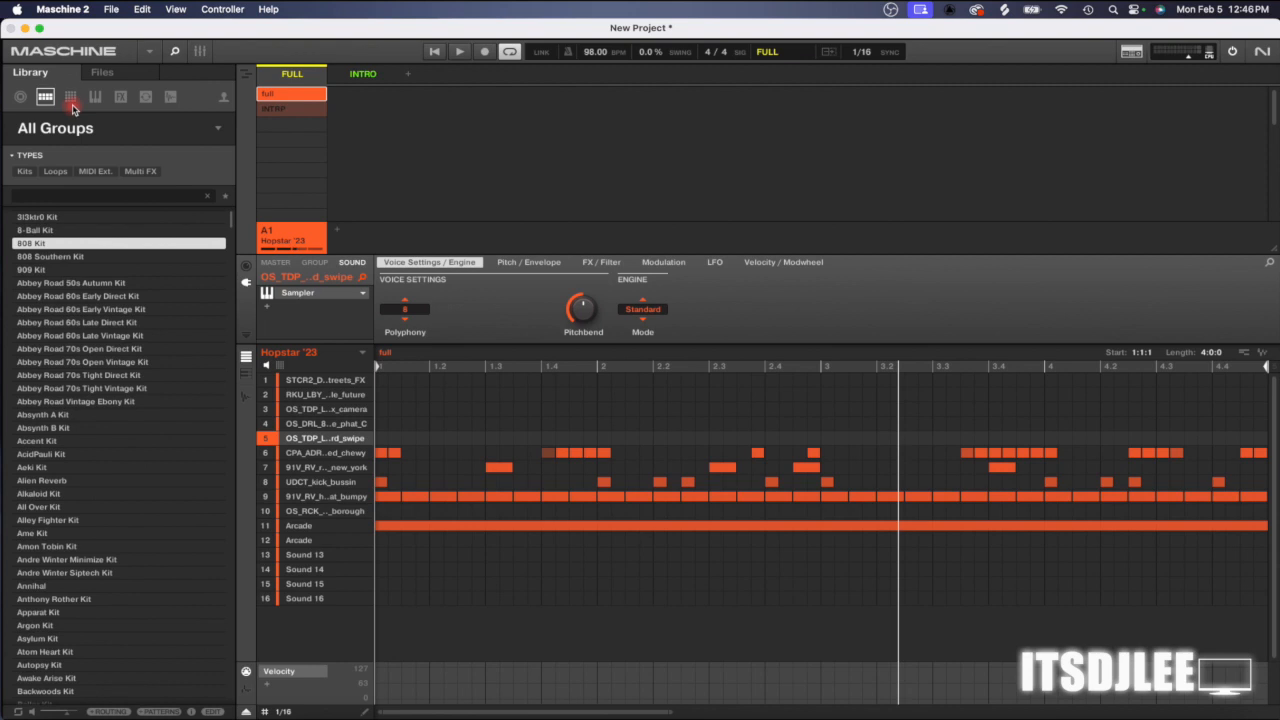
click(70, 96)
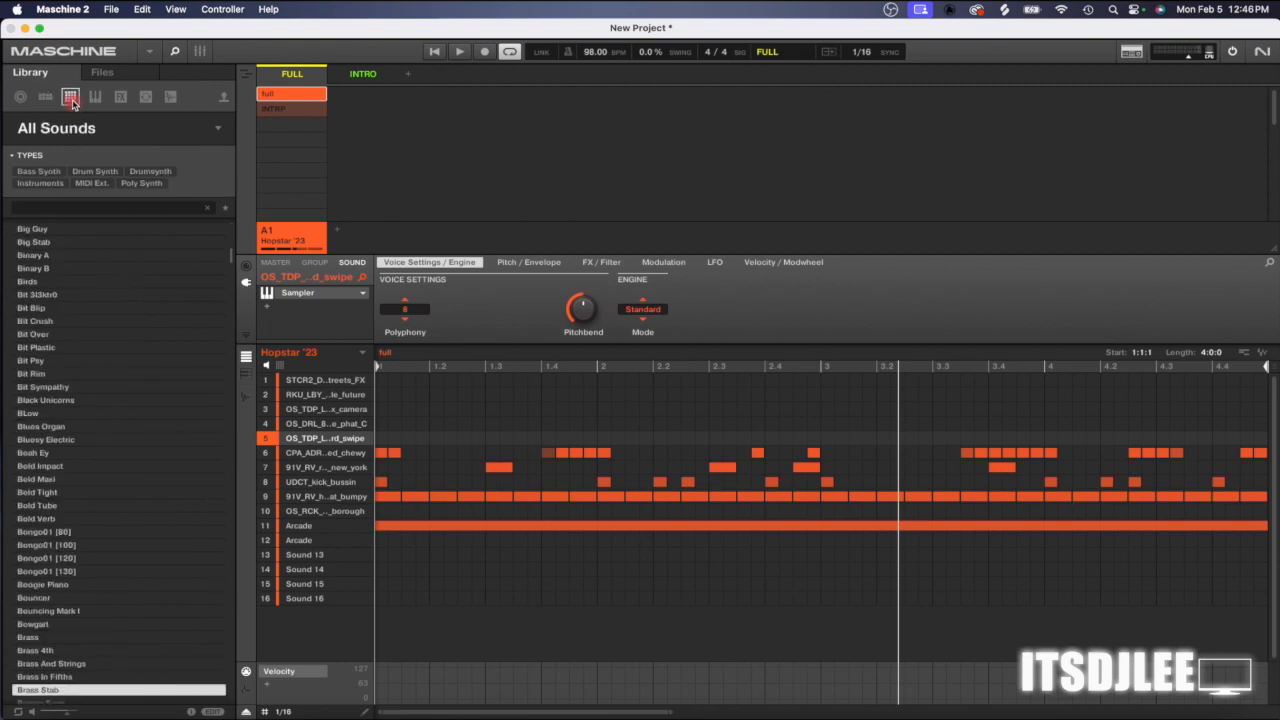
click(92, 334)
click(78, 386)
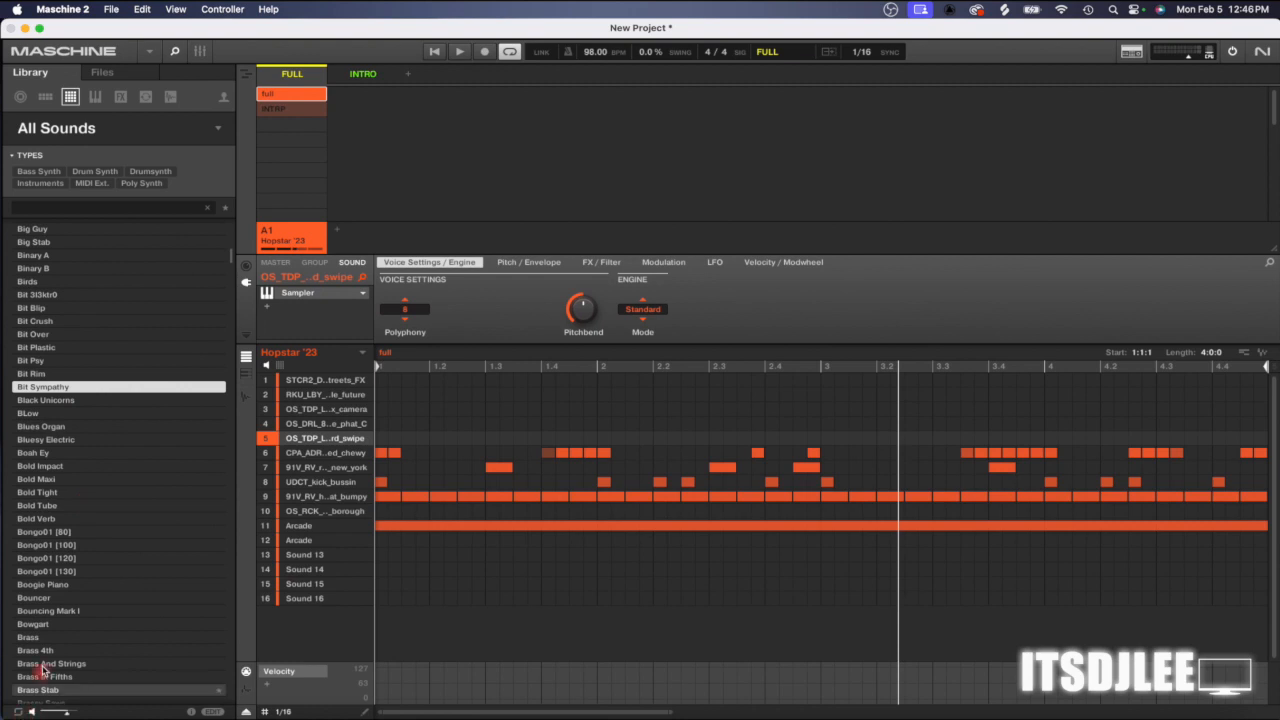
click(57, 623)
click(62, 440)
click(59, 465)
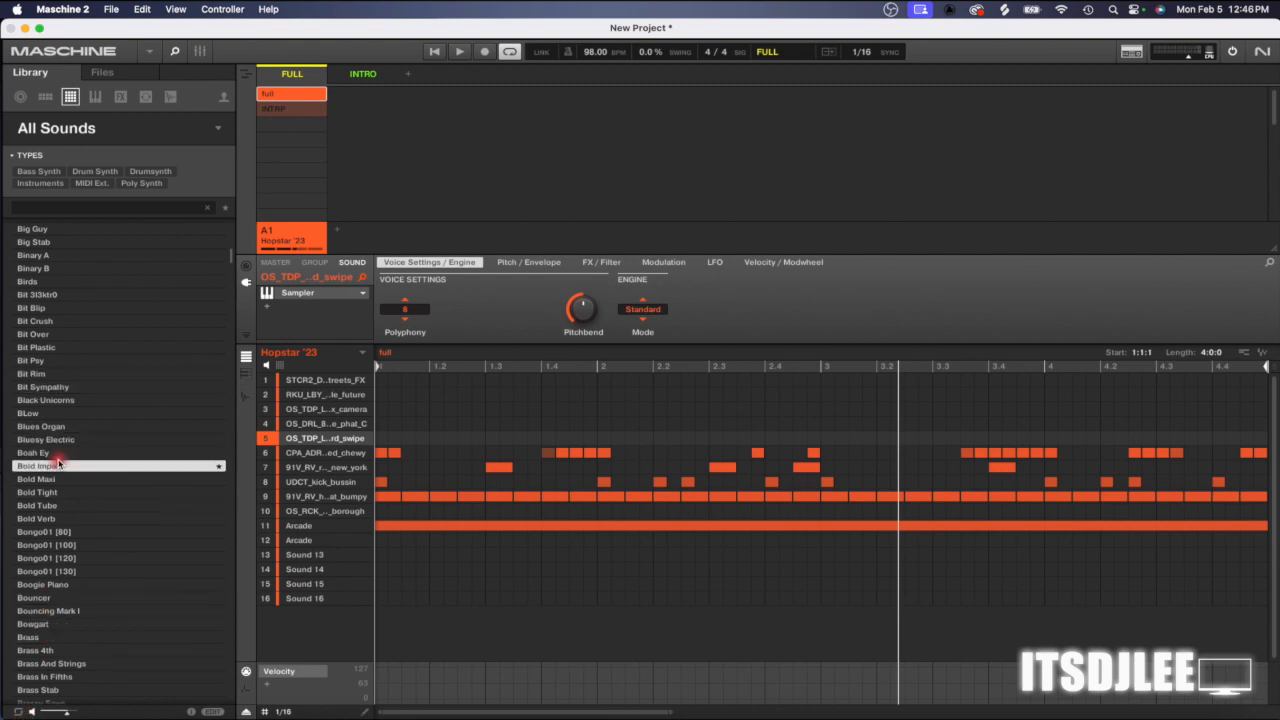
- Audition library instruments such as 3.5 Floppy Bass and 091 - Beat Em Down, then filter by Vocal and audition Billy Chorgan
click(95, 97)
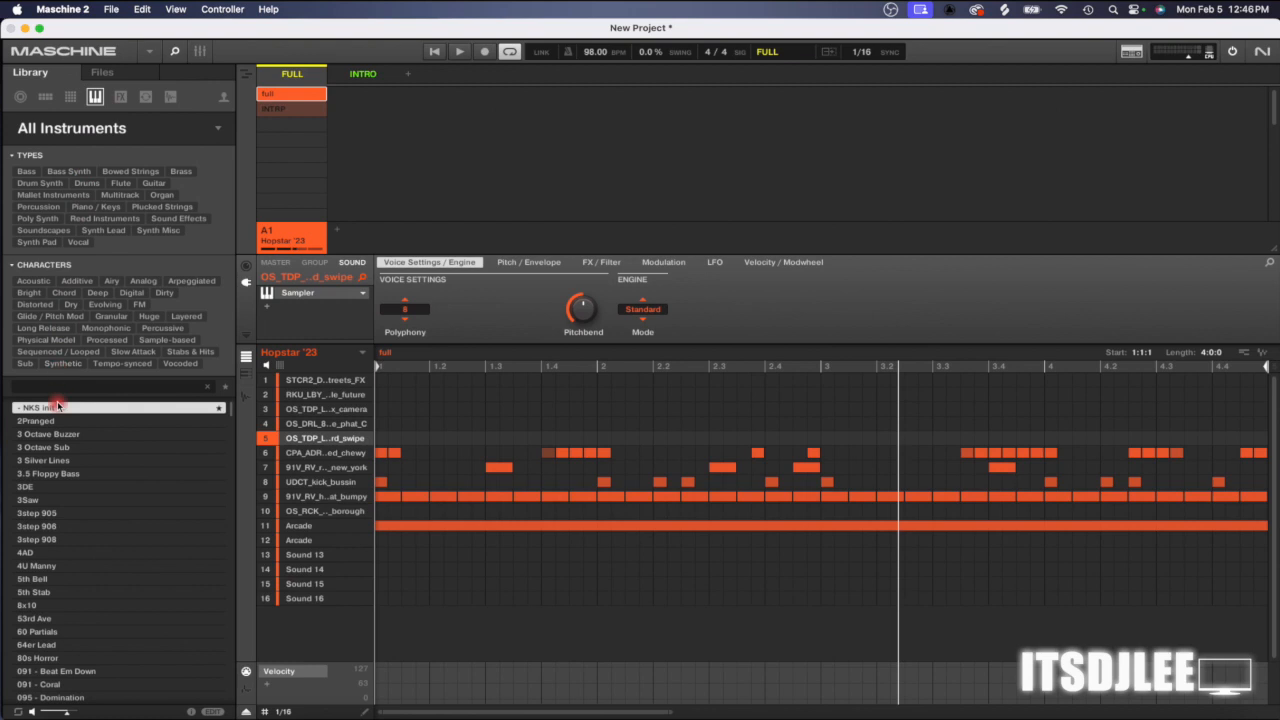
click(30, 472)
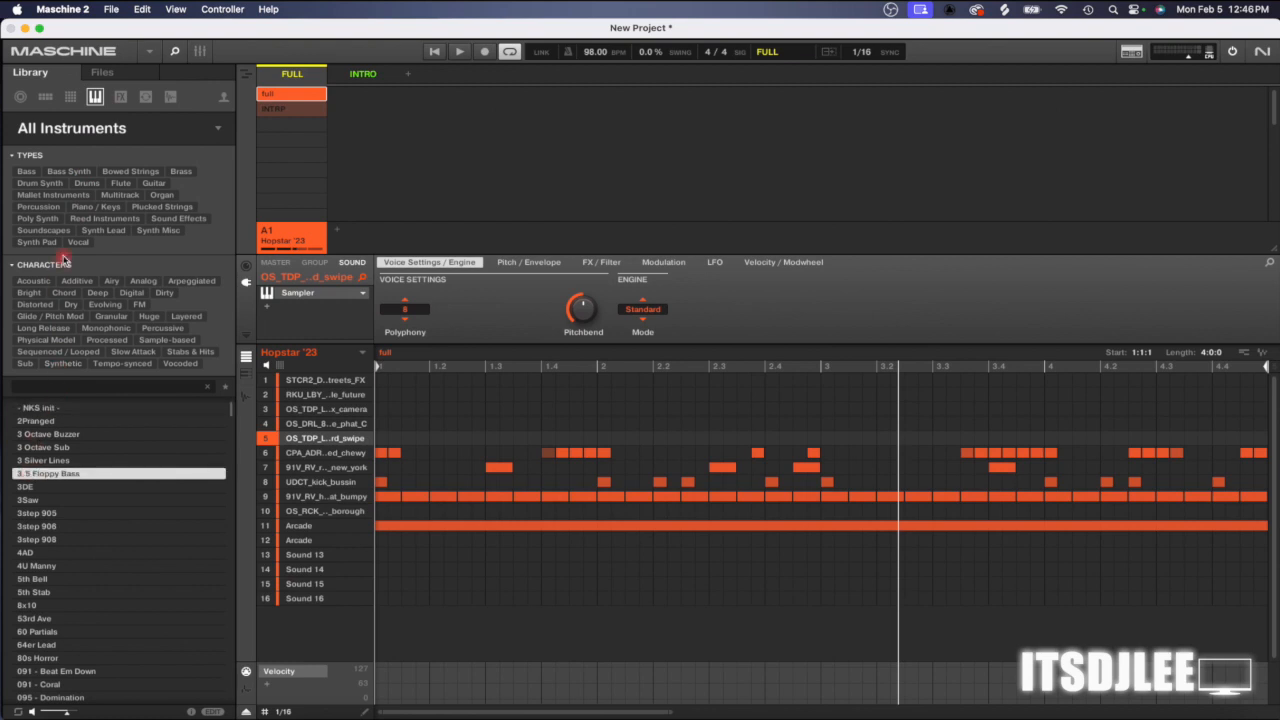
scroll(49, 531, down, 2)
click(50, 539)
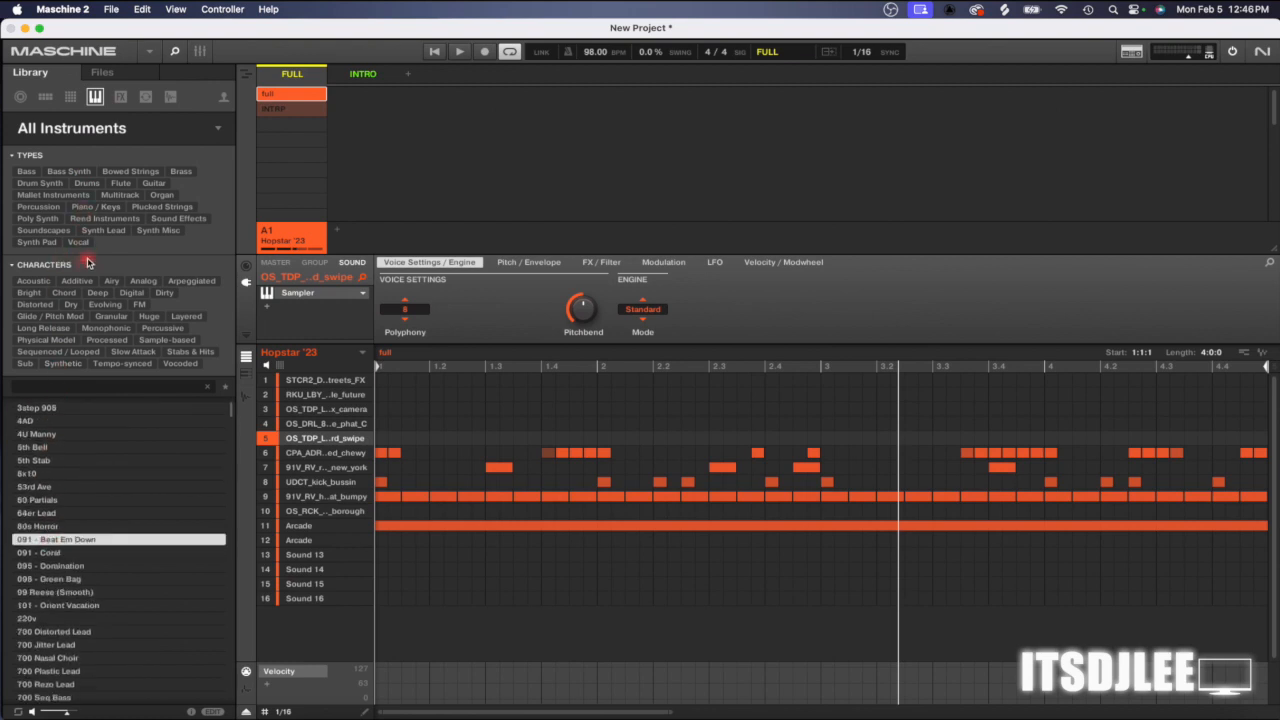
click(78, 242)
click(40, 453)
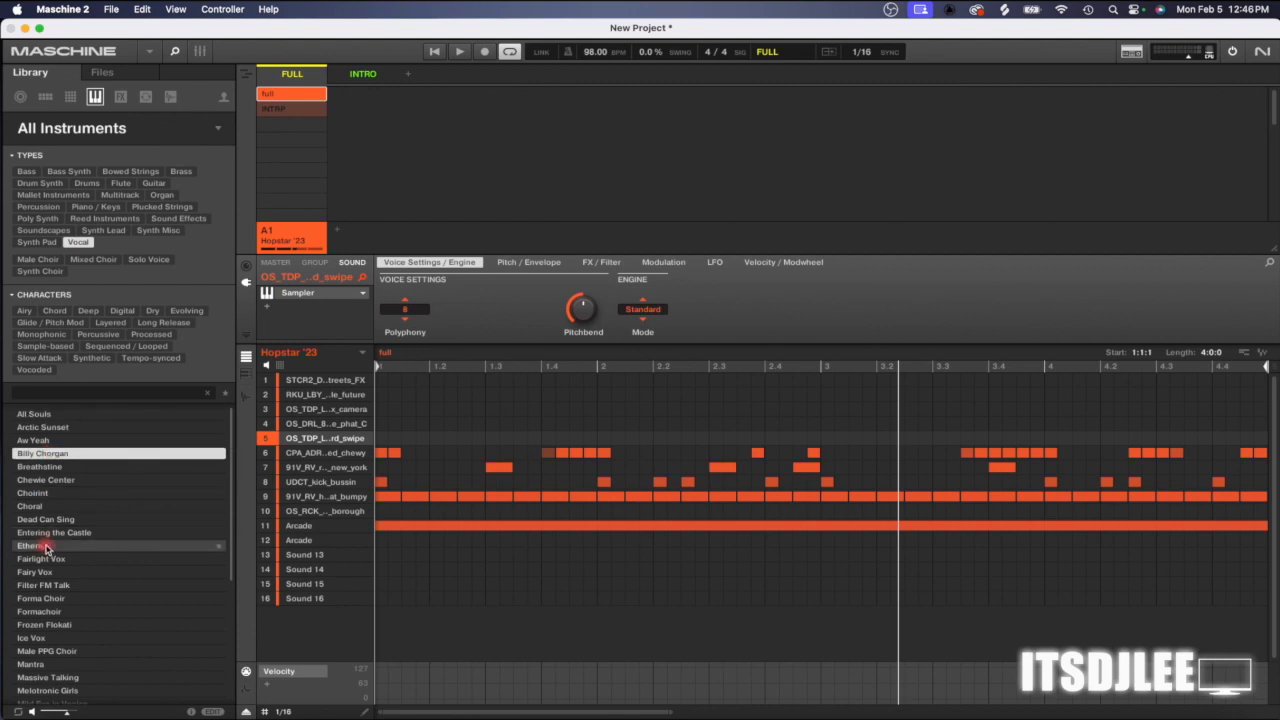
click(45, 546)
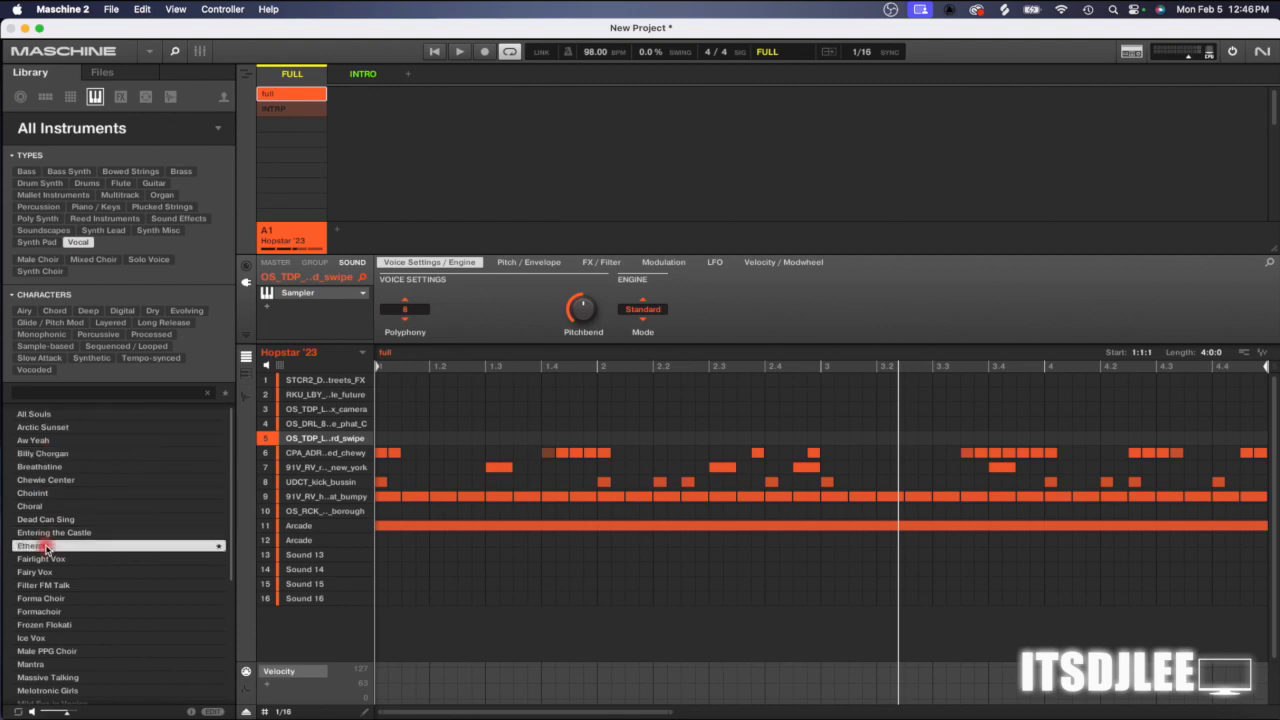
- Browse the library's effects and its vocal loops
click(121, 97)
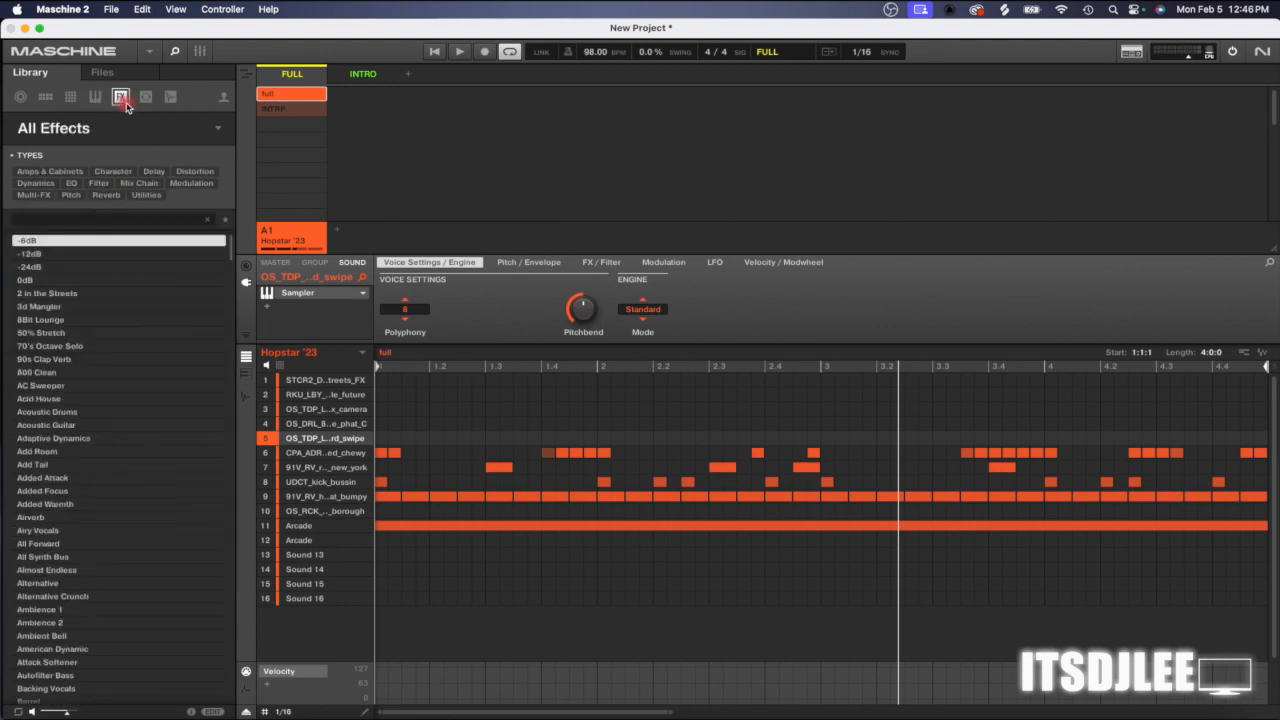
click(78, 361)
click(144, 97)
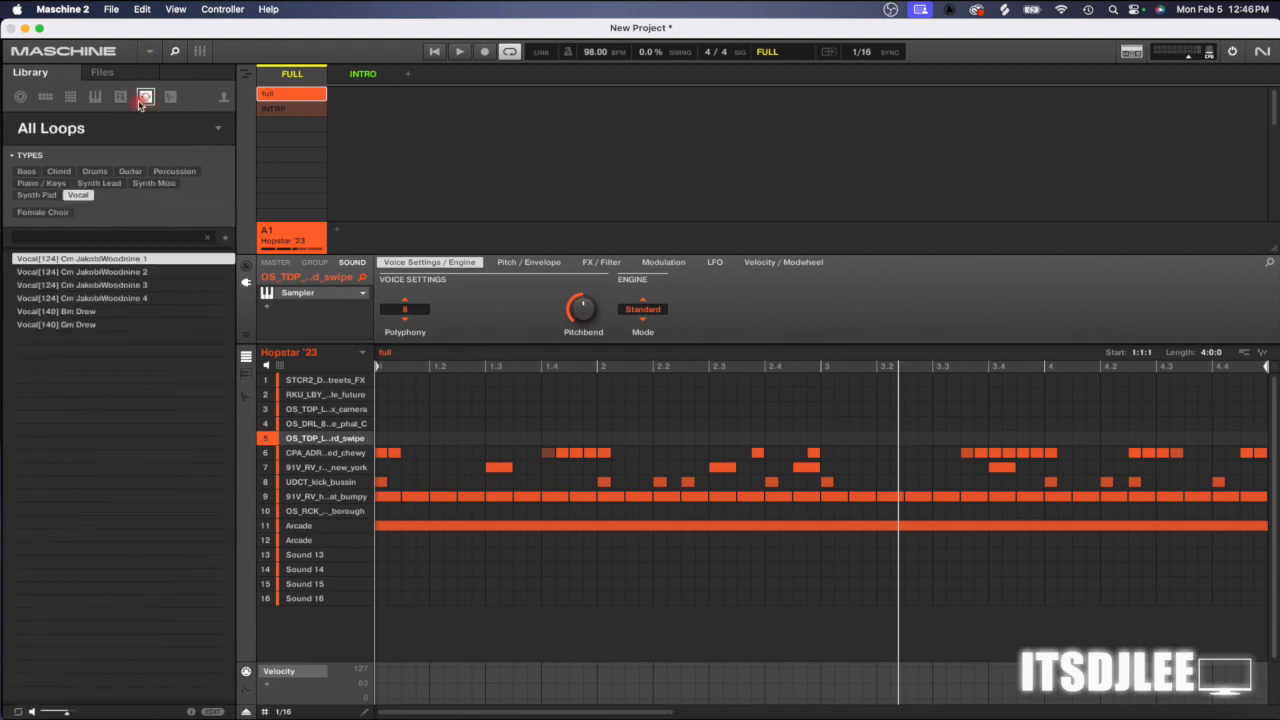
- Browse the library's vocal one-shots and audition samples such as Vocal DunTroddle, Vocal Eb3 Ahh, Vocal Eb3 Mmm and Vocal EchoCow
click(170, 97)
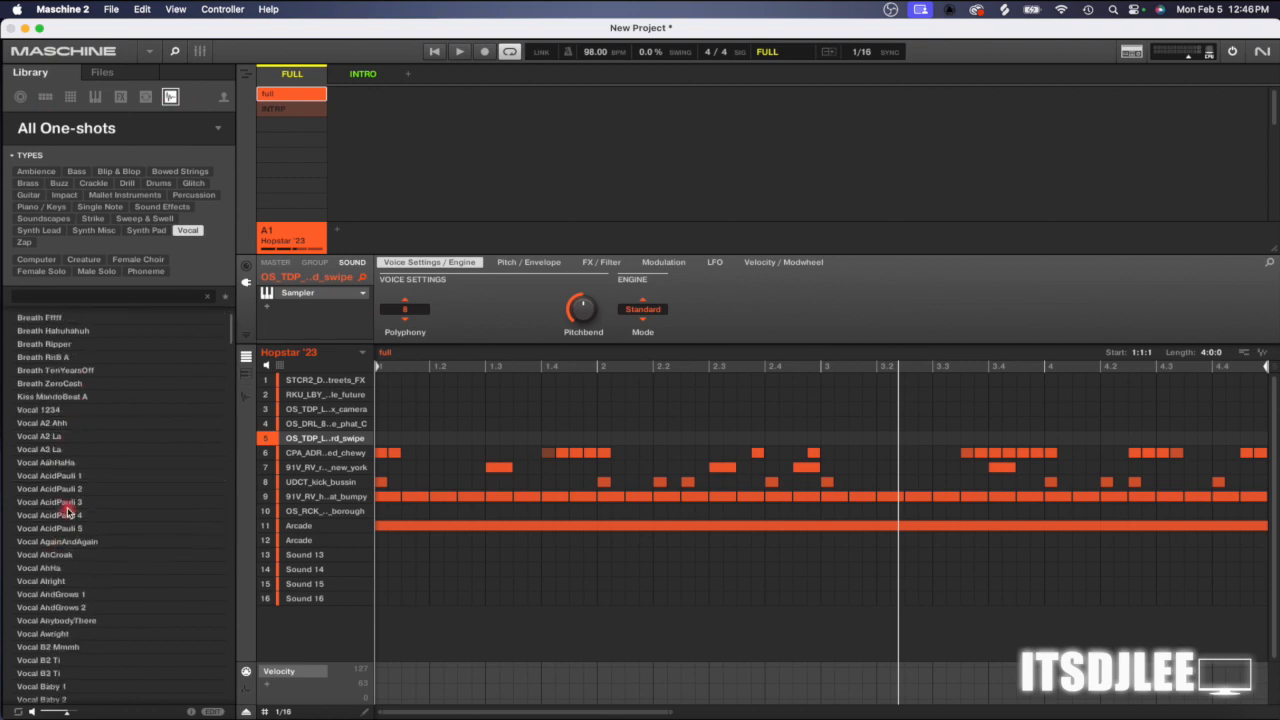
scroll(52, 490, down, 3)
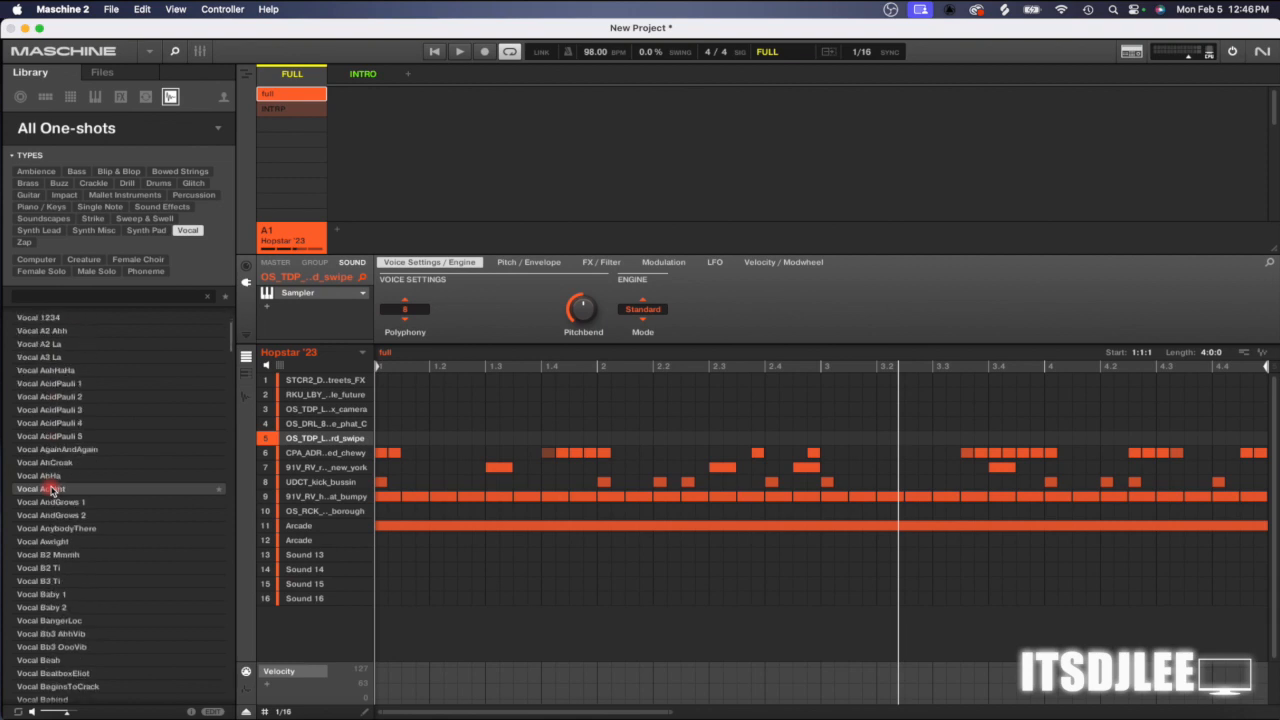
scroll(52, 490, down, 15)
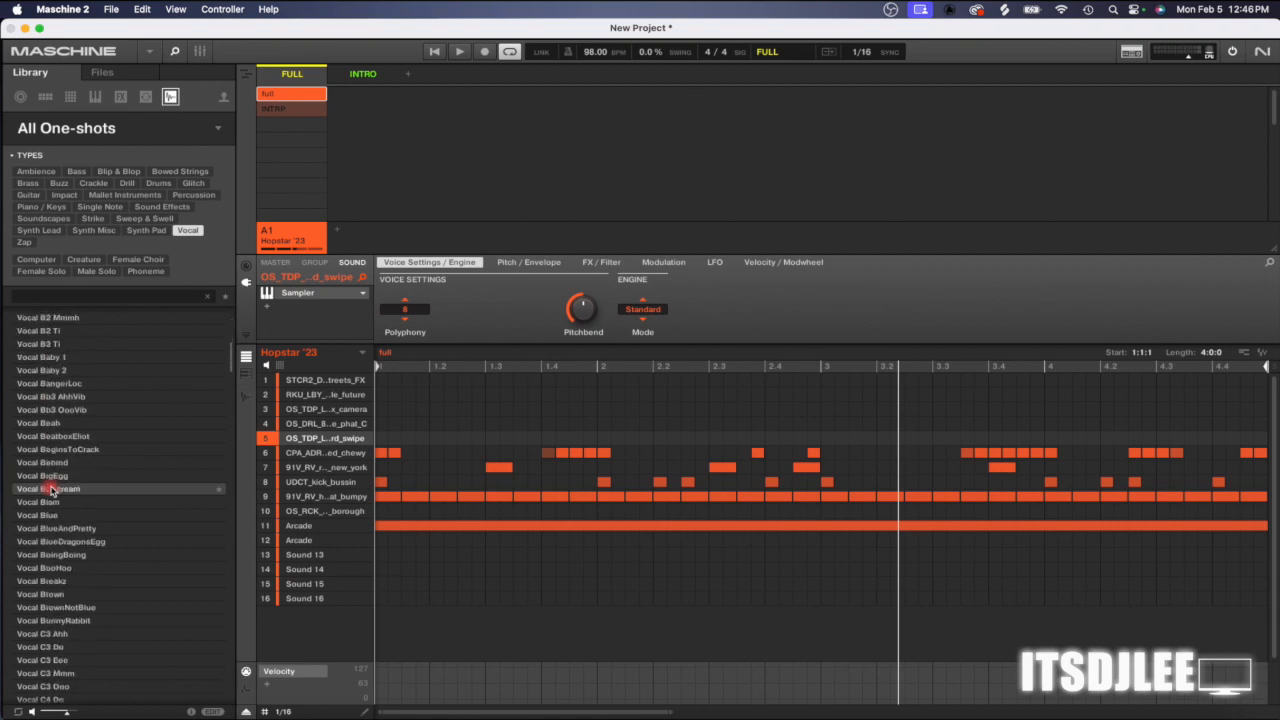
scroll(52, 490, down, 15)
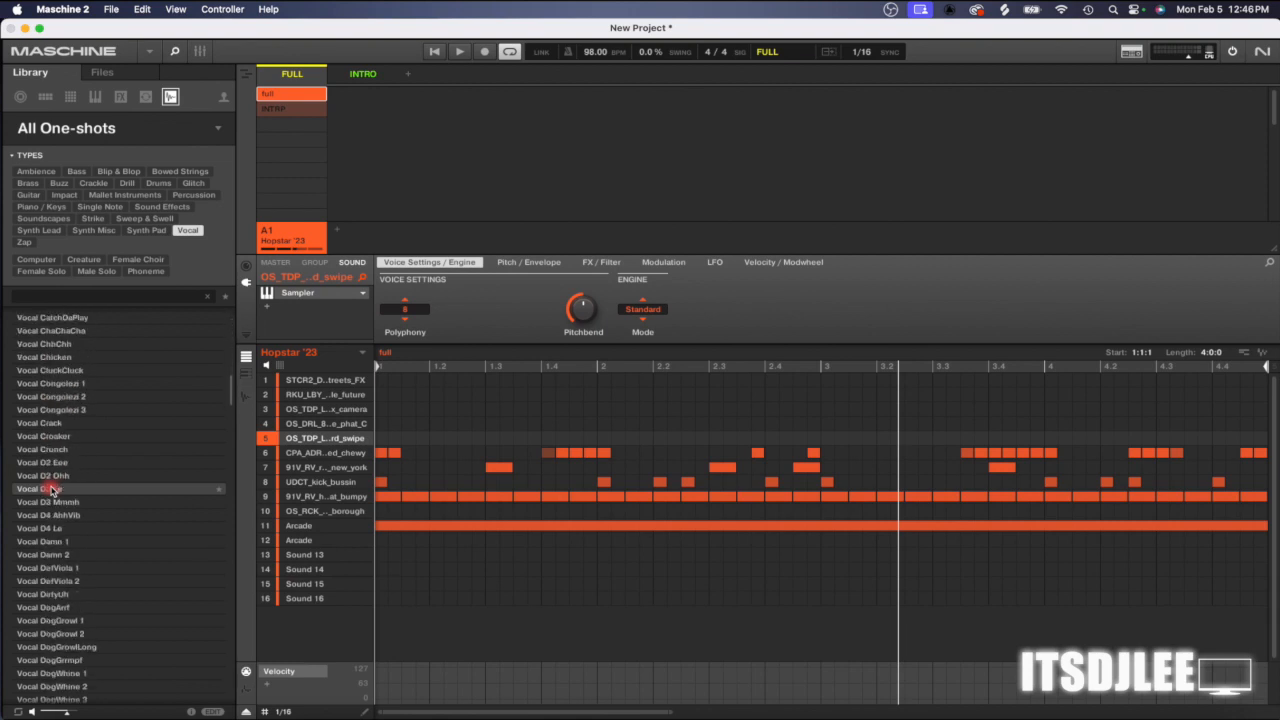
click(52, 490)
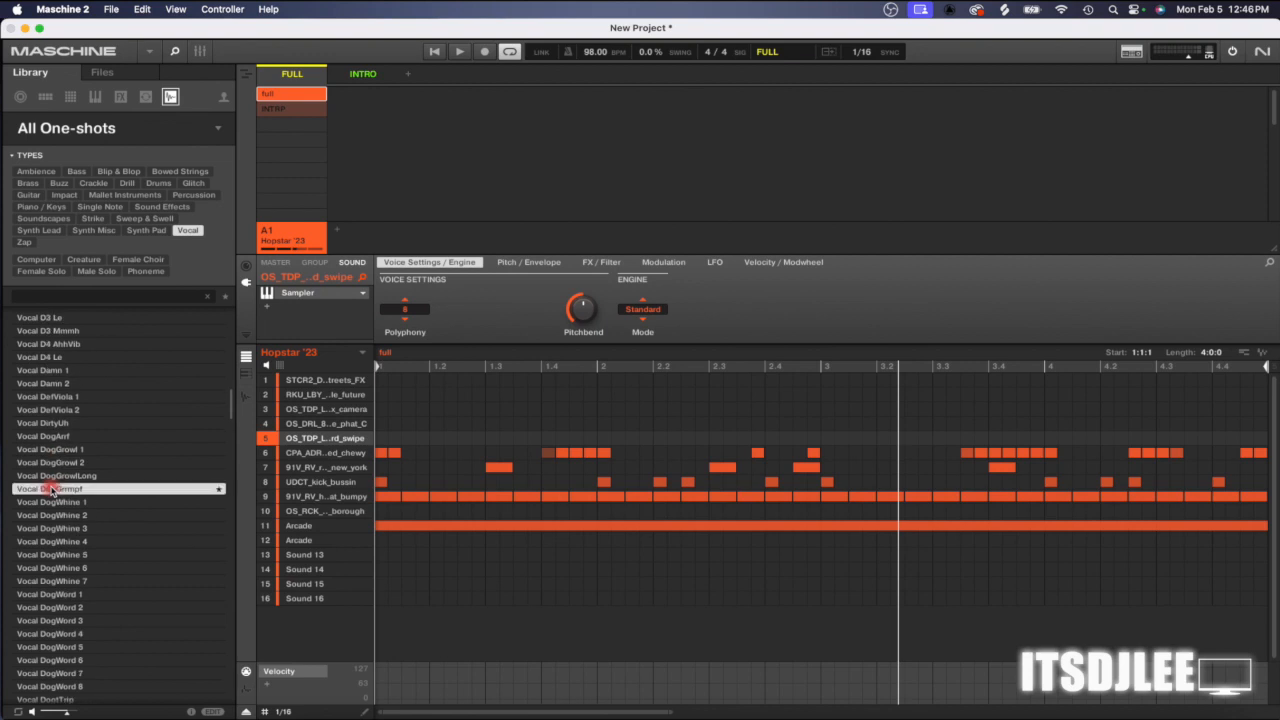
scroll(52, 490, down, 6)
click(50, 554)
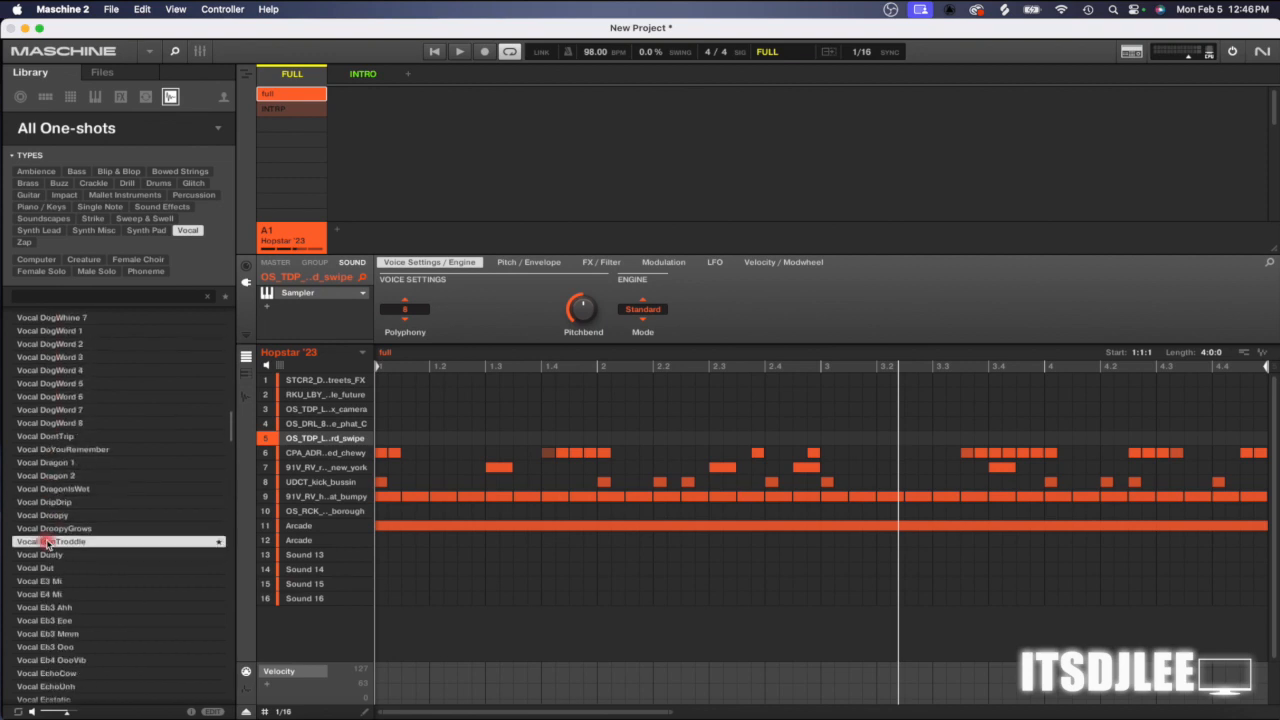
scroll(47, 546, down, 1)
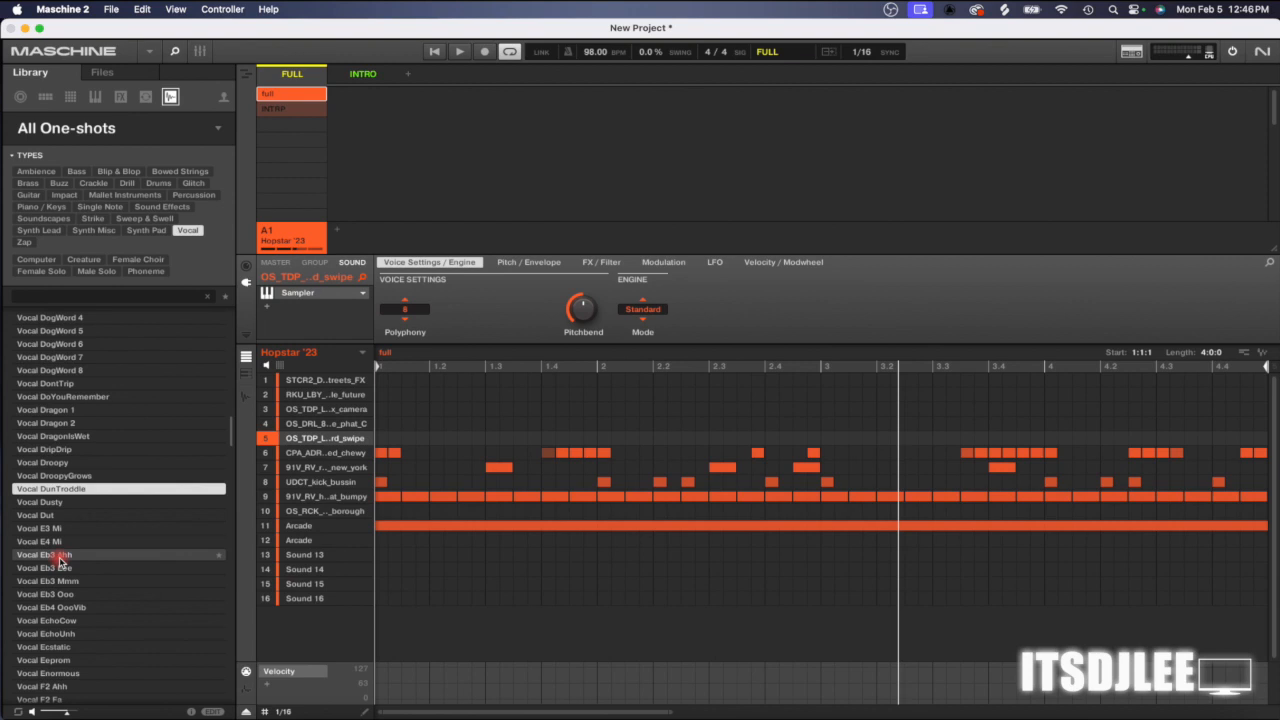
click(58, 556)
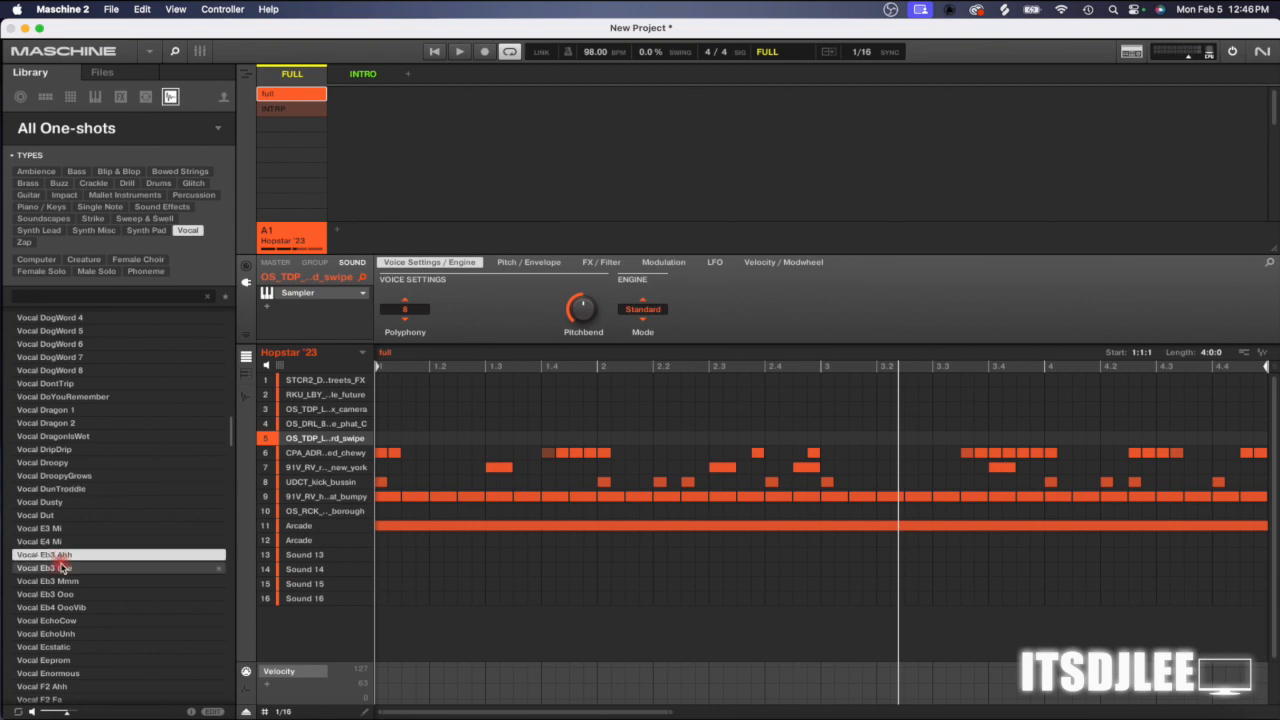
click(62, 581)
click(68, 622)
scroll(70, 600, down, 3)
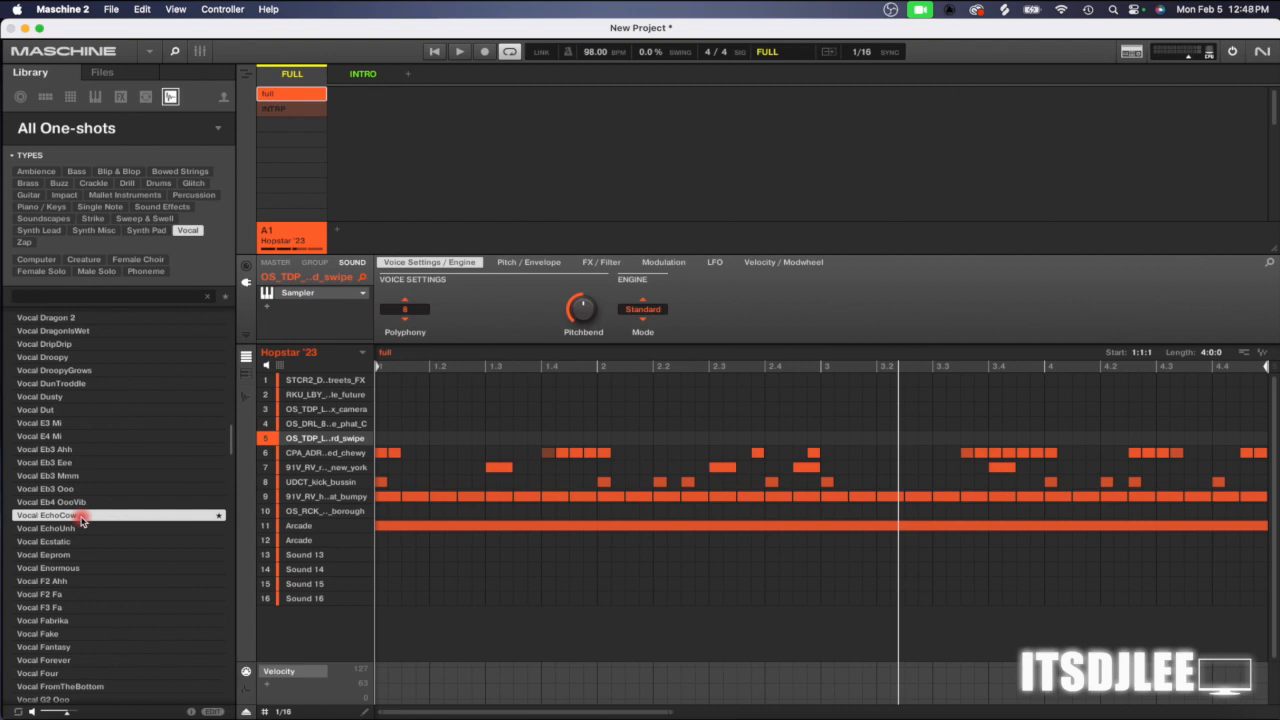
click(573, 717)
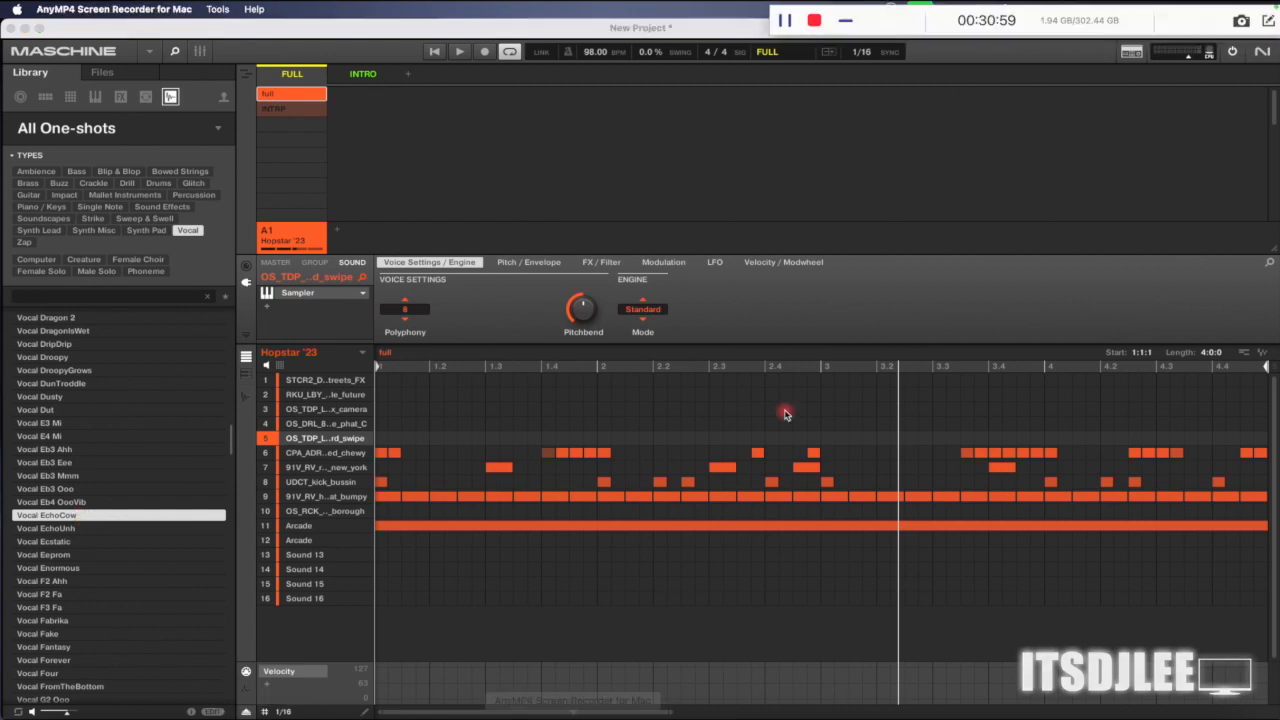